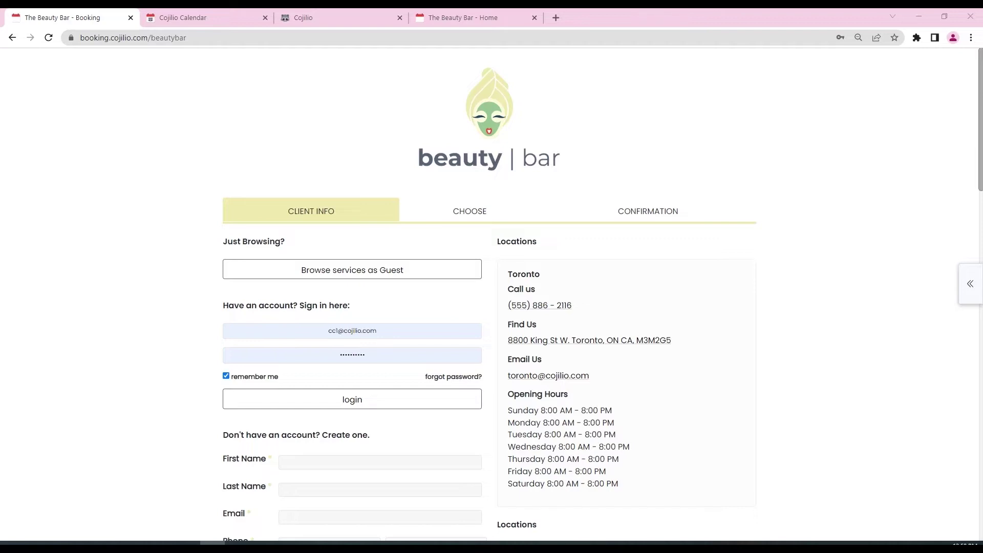
- Highlight the business name "beautybar" in the booking page's web address and restore the address
{"action": "left_click", "coordinate": [205, 38]}
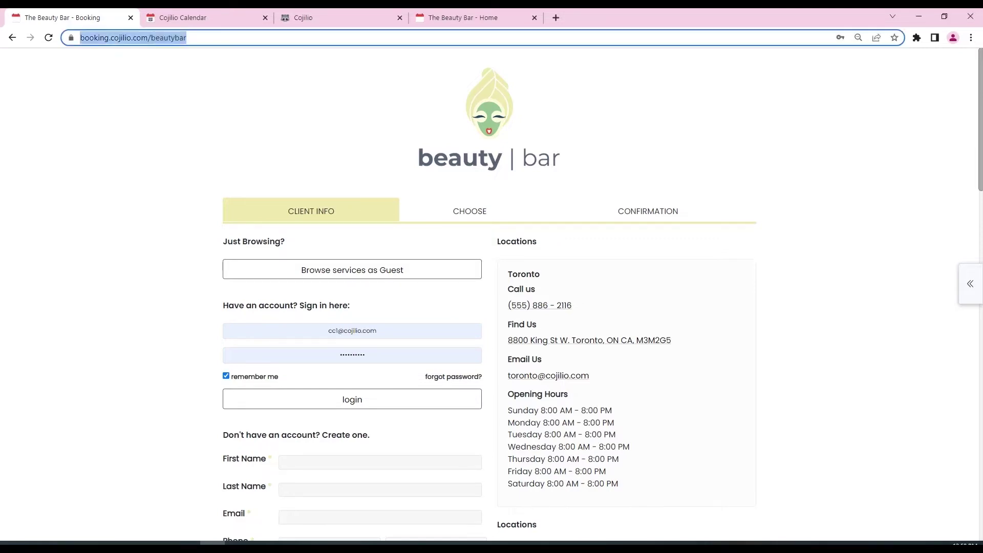
{"action": "left_click", "coordinate": [211, 37]}
{"action": "double_click", "coordinate": [205, 37]}
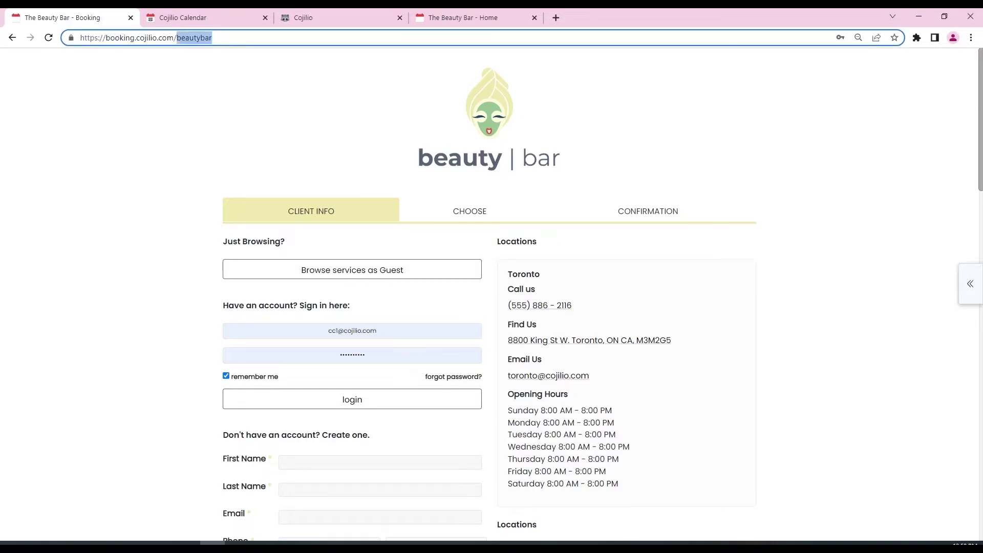
{"action": "key", "text": "Escape"}
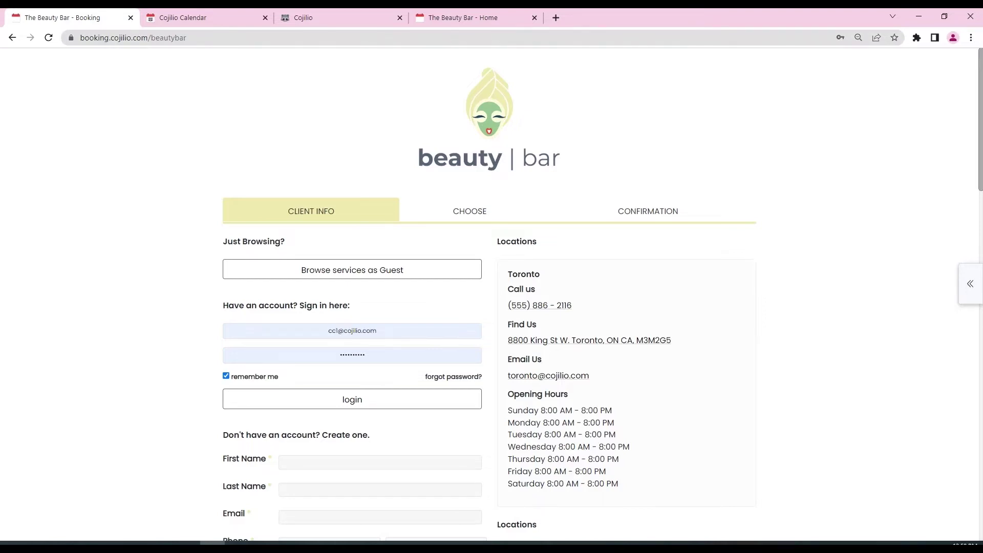
- Review the client info page and log in with the saved client credentials
{"action": "scroll", "coordinate": [489, 295], "scroll_direction": "down", "scroll_amount": 4}
{"action": "scroll", "coordinate": [489, 294], "scroll_direction": "up", "scroll_amount": 4}
{"action": "scroll", "coordinate": [492, 295], "scroll_direction": "down", "scroll_amount": 4}
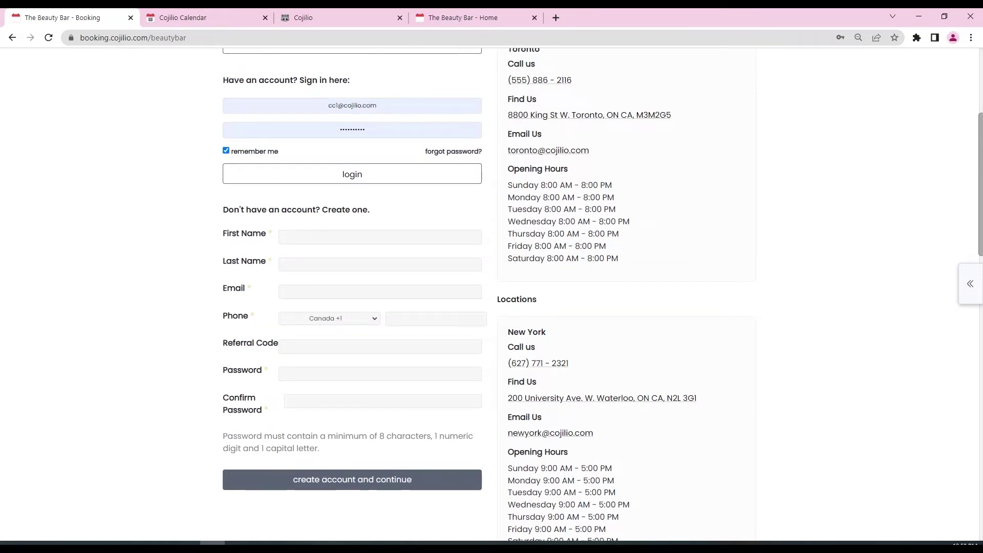
{"action": "scroll", "coordinate": [492, 295], "scroll_direction": "up", "scroll_amount": 3}
{"action": "scroll", "coordinate": [492, 295], "scroll_direction": "up", "scroll_amount": 1}
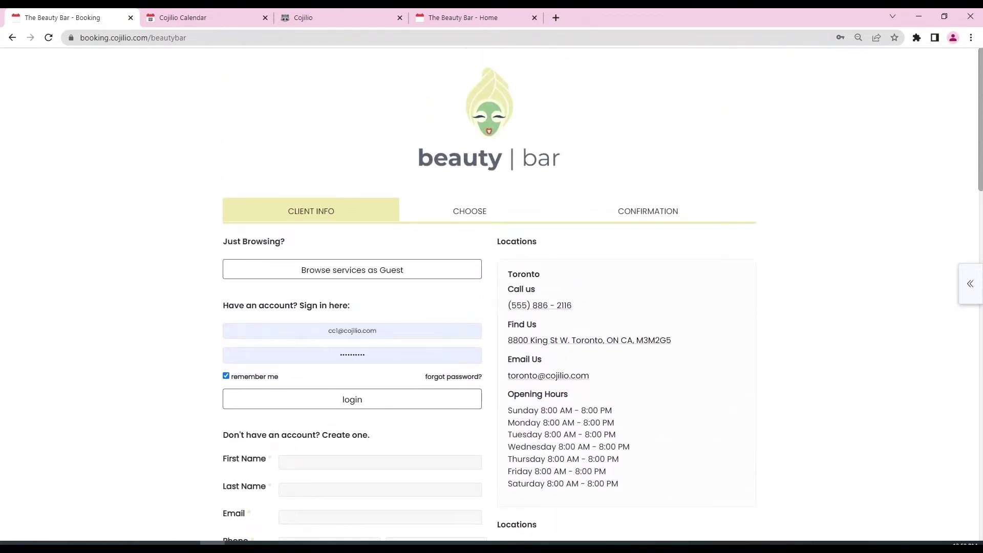
{"action": "left_click", "coordinate": [353, 399]}
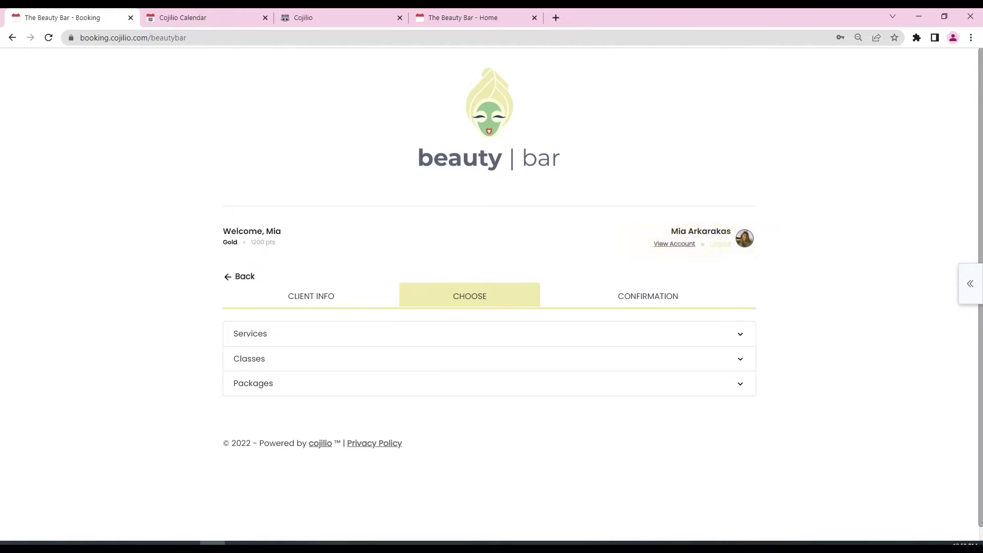
- View the client's account, checking its appointments, forms and packages, and close it
{"action": "left_click", "coordinate": [674, 244]}
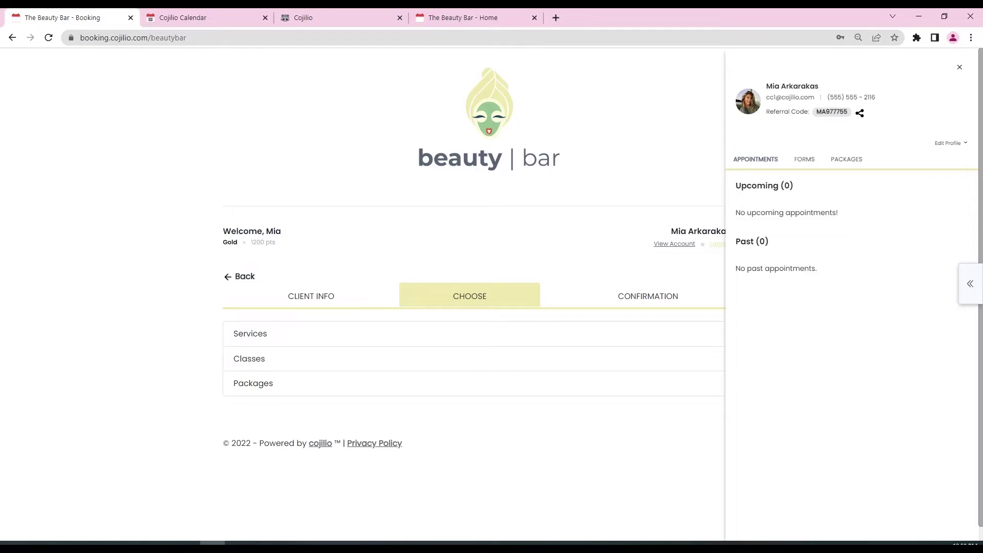
{"action": "left_click", "coordinate": [805, 159]}
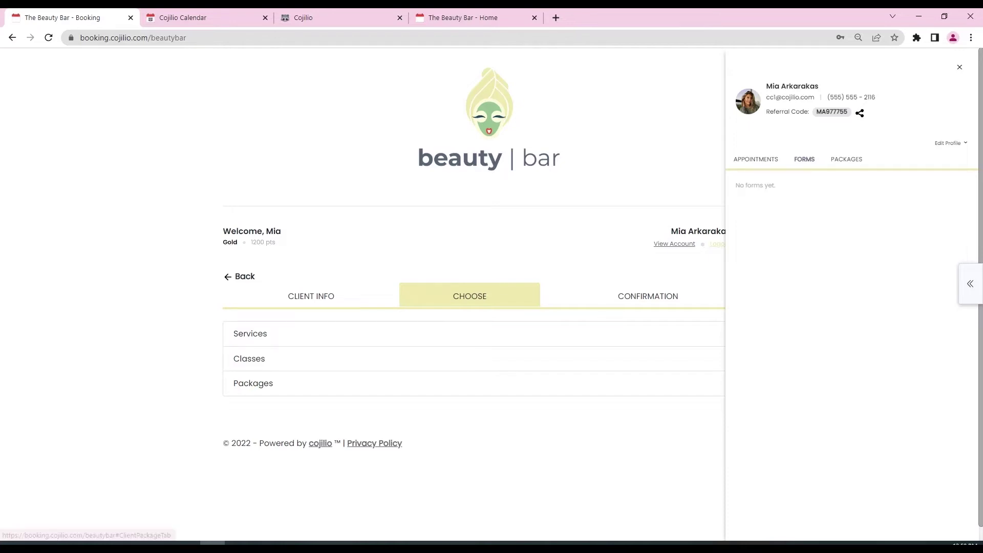
{"action": "left_click", "coordinate": [847, 159]}
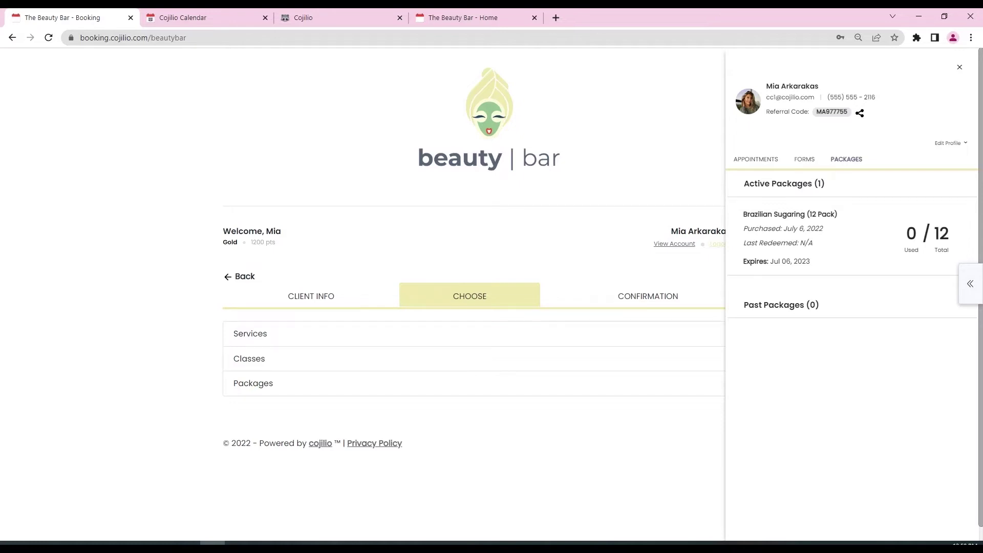
{"action": "key", "text": "Escape"}
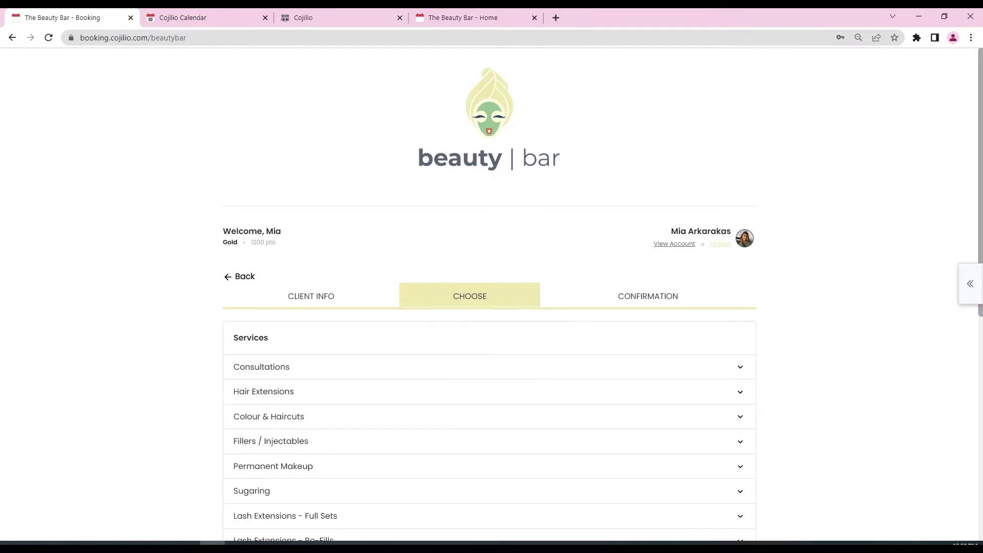
- Look through the full list of bookable service categories
{"action": "scroll", "coordinate": [489, 294], "scroll_direction": "down", "scroll_amount": 2}
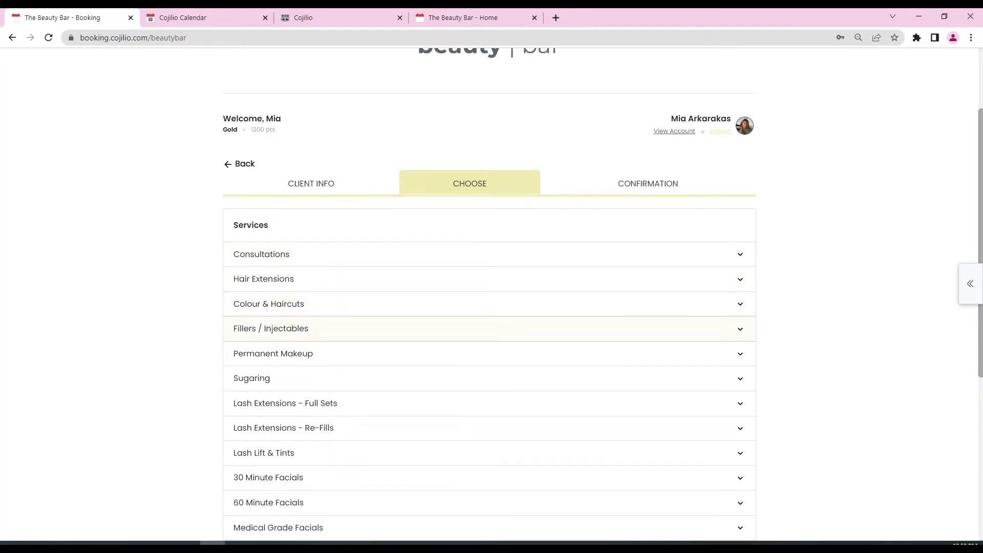
{"action": "scroll", "coordinate": [489, 307], "scroll_direction": "down", "scroll_amount": 4}
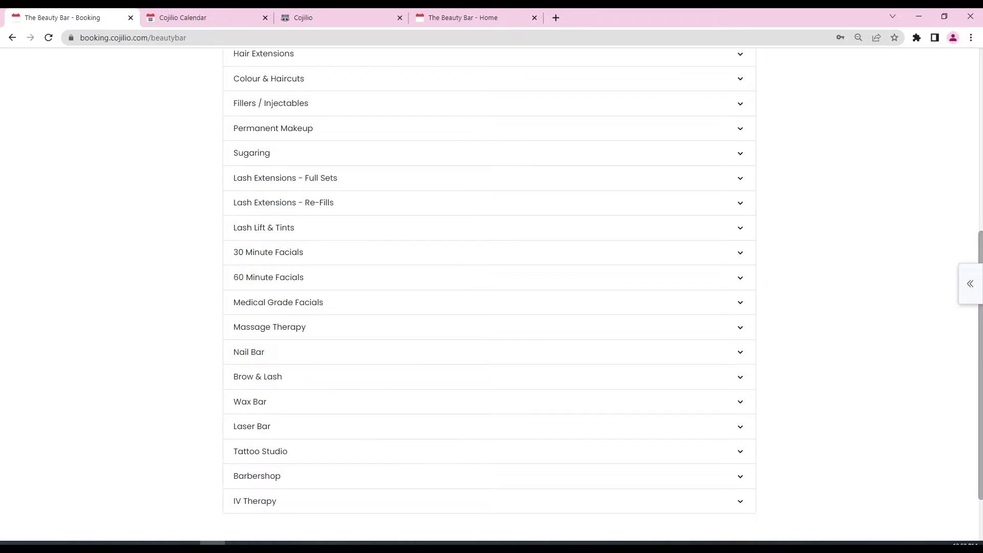
{"action": "scroll", "coordinate": [489, 307], "scroll_direction": "up", "scroll_amount": 3}
{"action": "scroll", "coordinate": [489, 307], "scroll_direction": "up", "scroll_amount": 2}
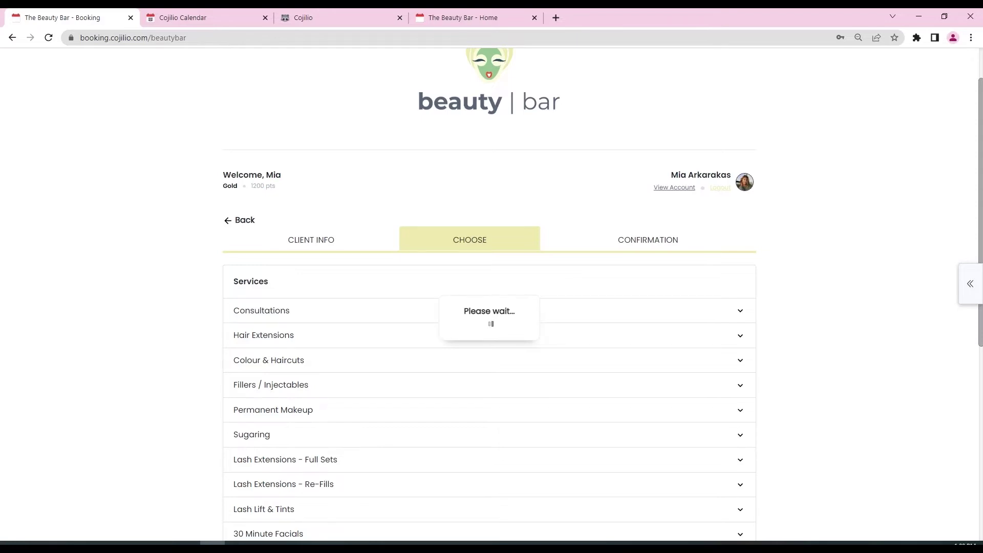
- Examine the treatments offered under 30 Minute Facials and return to the choice of services, classes and packages
{"action": "scroll", "coordinate": [489, 295], "scroll_direction": "down", "scroll_amount": 3}
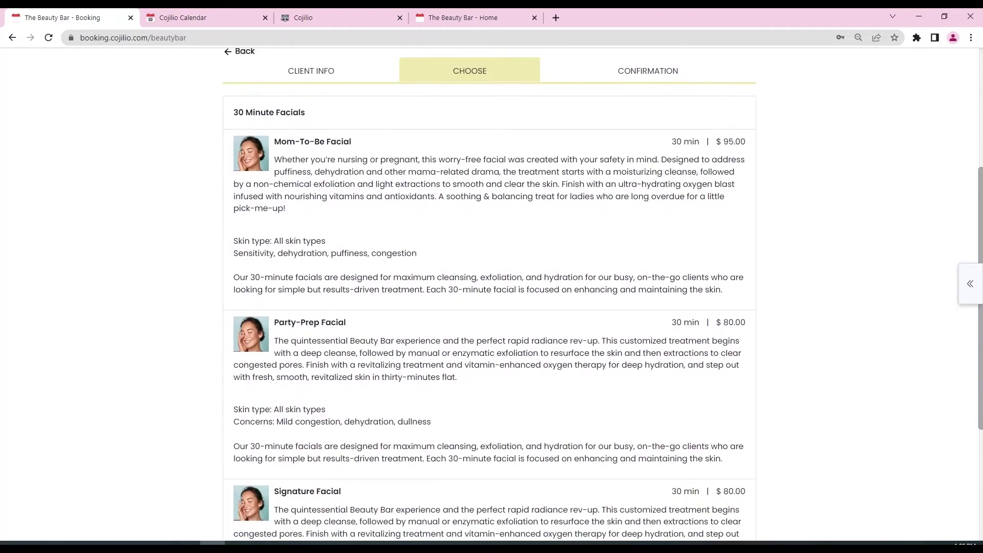
{"action": "scroll", "coordinate": [489, 294], "scroll_direction": "down", "scroll_amount": 3}
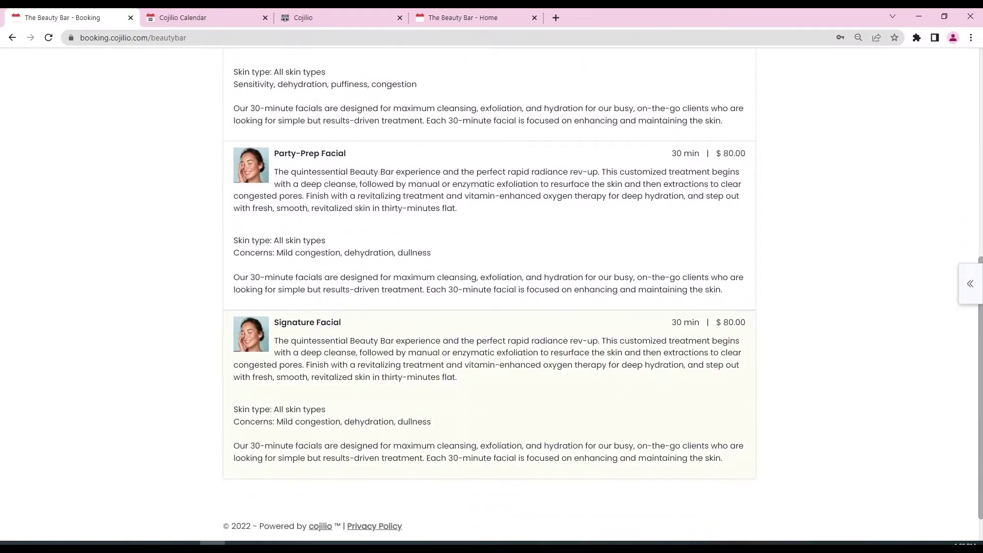
{"action": "scroll", "coordinate": [489, 294], "scroll_direction": "up", "scroll_amount": 2}
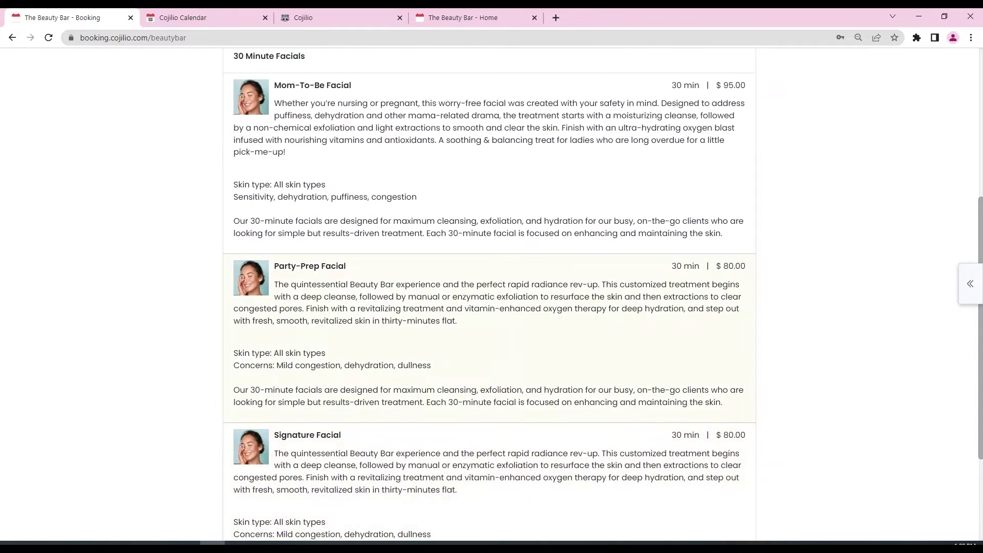
{"action": "scroll", "coordinate": [489, 295], "scroll_direction": "up", "scroll_amount": 2}
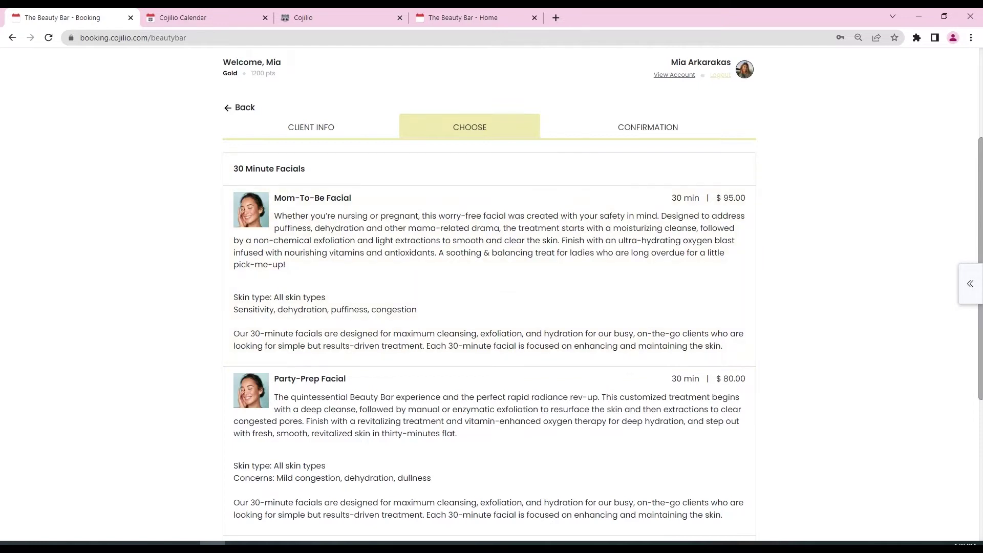
{"action": "left_click", "coordinate": [240, 108]}
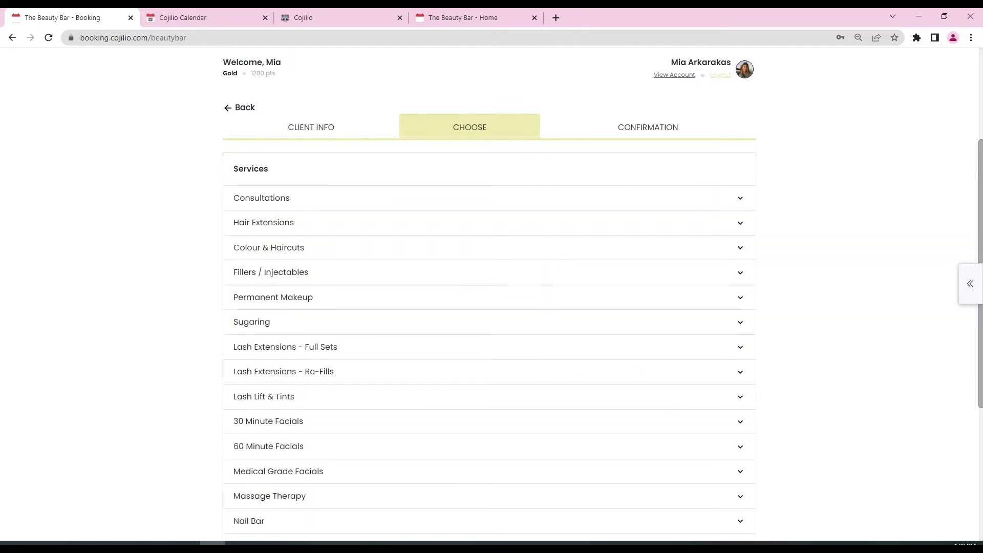
{"action": "left_click", "coordinate": [240, 108]}
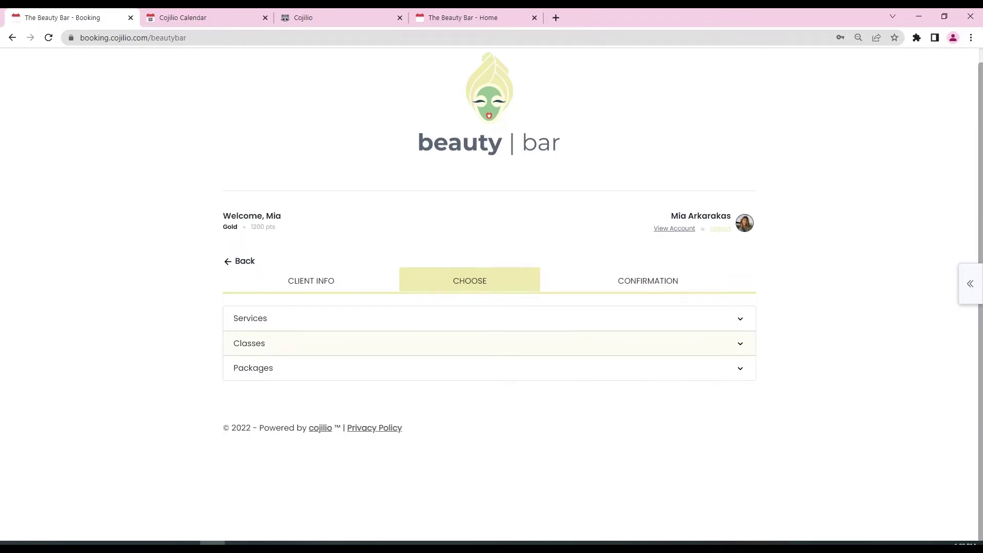
- Open the Nail Design Techniques class in Toronto, try changing its number of participants and return to the main booking choices
{"action": "left_click", "coordinate": [409, 343]}
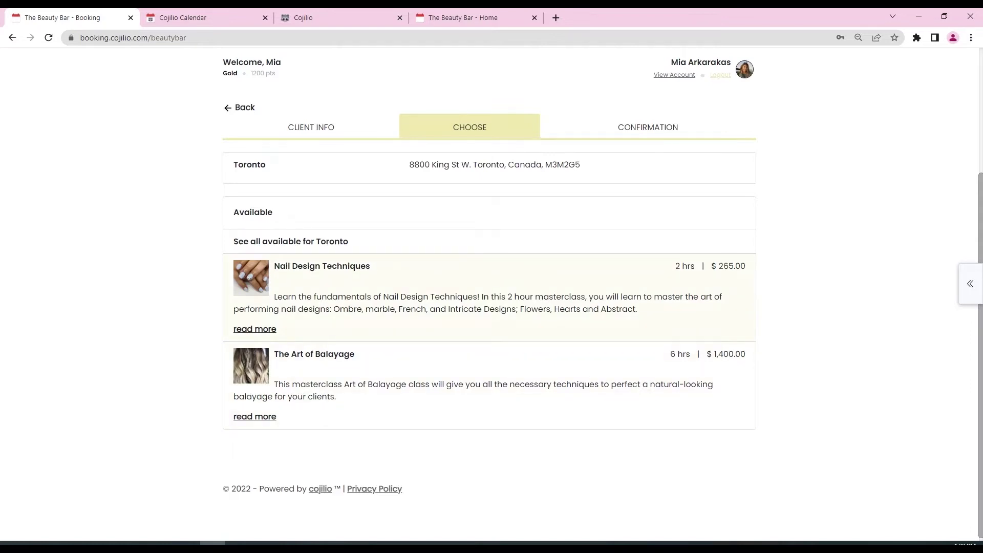
{"action": "left_click", "coordinate": [489, 298]}
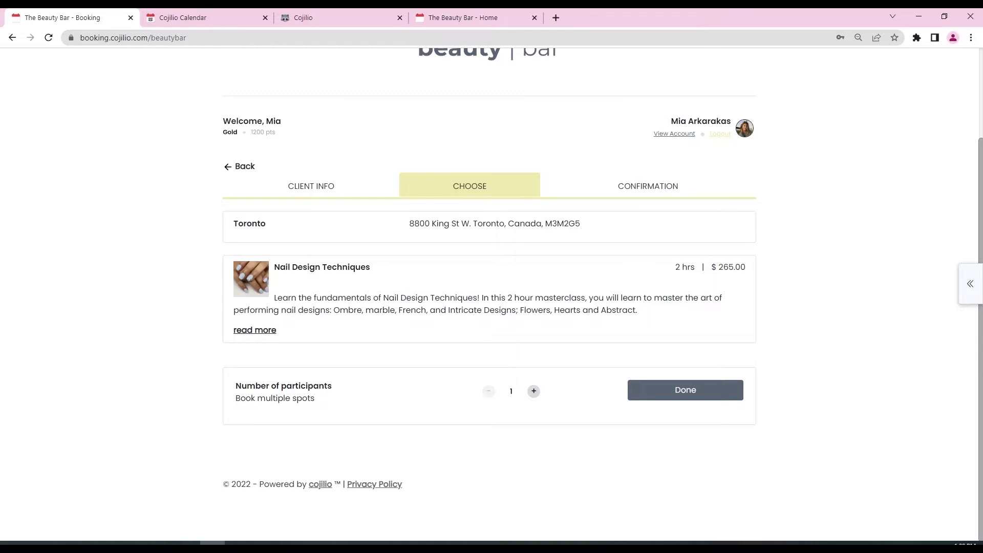
{"action": "left_click", "coordinate": [533, 392]}
{"action": "left_click", "coordinate": [533, 392]}
{"action": "left_click", "coordinate": [489, 391]}
{"action": "left_click", "coordinate": [489, 391]}
{"action": "left_click", "coordinate": [240, 167]}
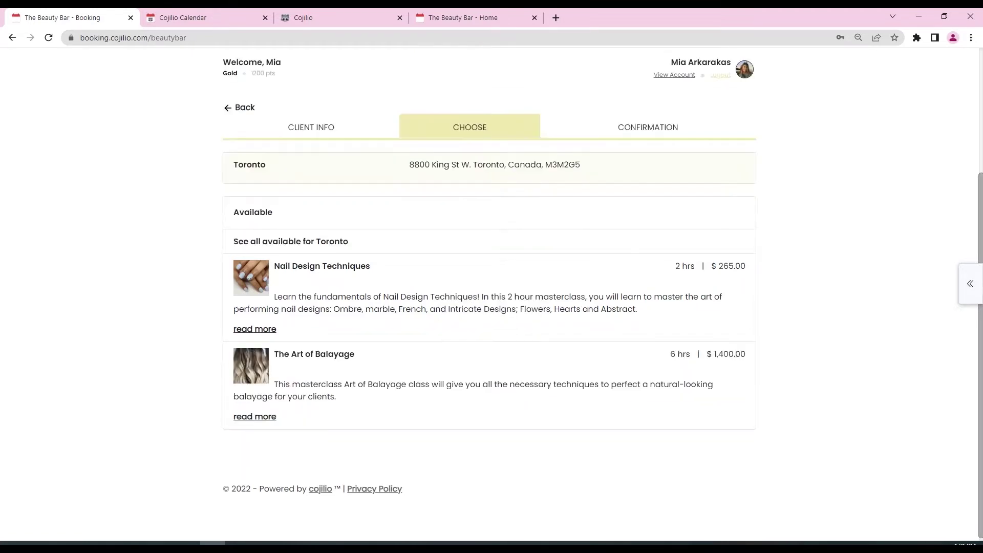
{"action": "left_click", "coordinate": [239, 108]}
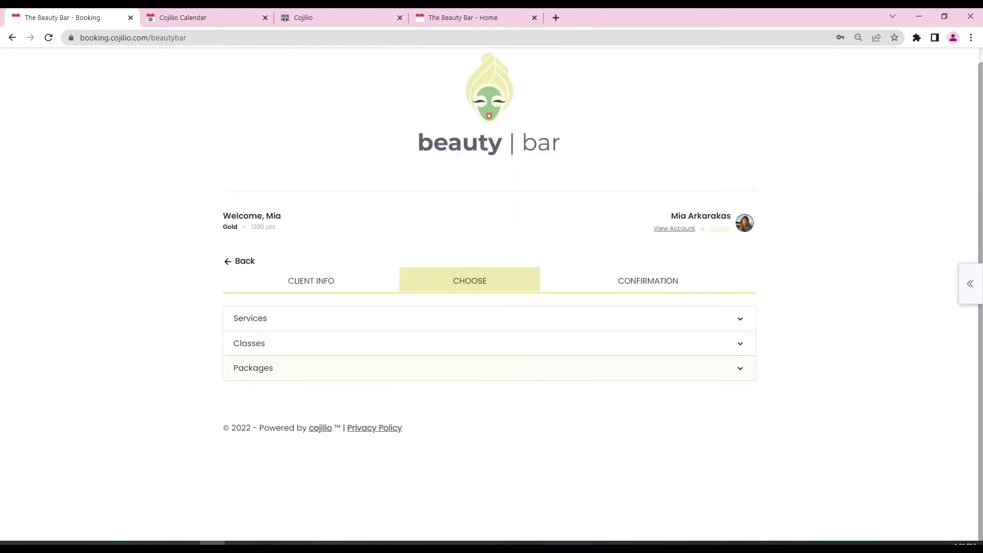
- Open the Hair Packages and view which services the Womens Haircut Package (10) includes
{"action": "left_click", "coordinate": [253, 369]}
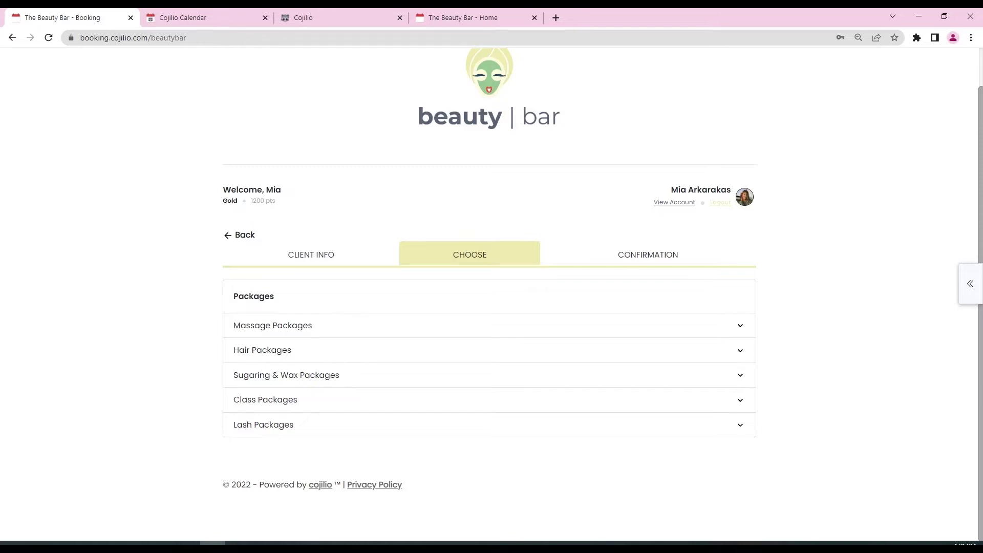
{"action": "left_click", "coordinate": [263, 351]}
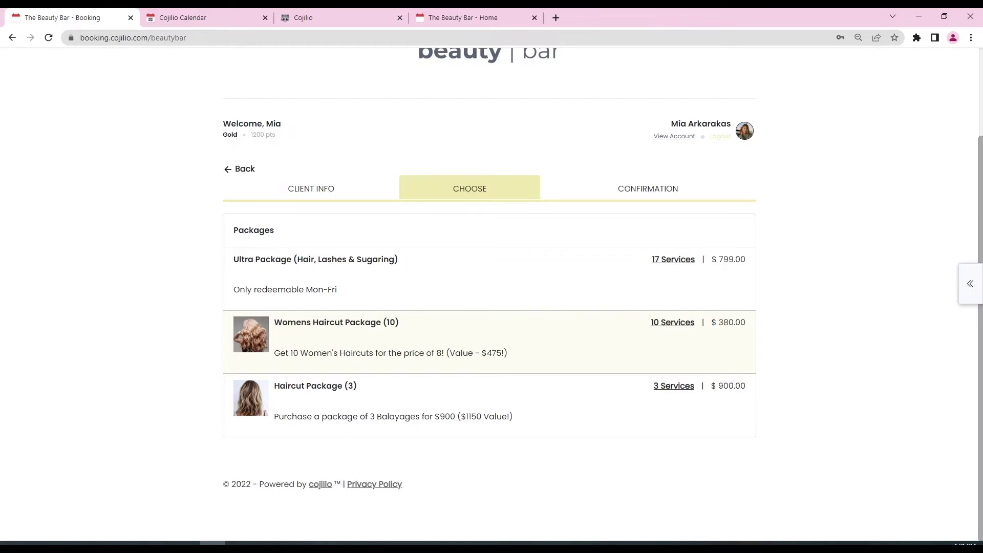
{"action": "left_click", "coordinate": [673, 323]}
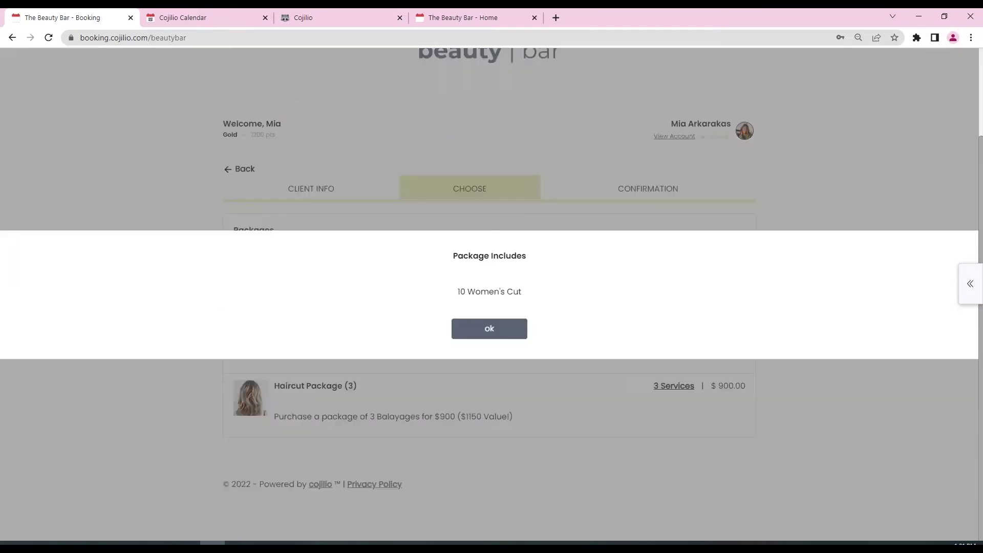
{"action": "key", "text": "Return"}
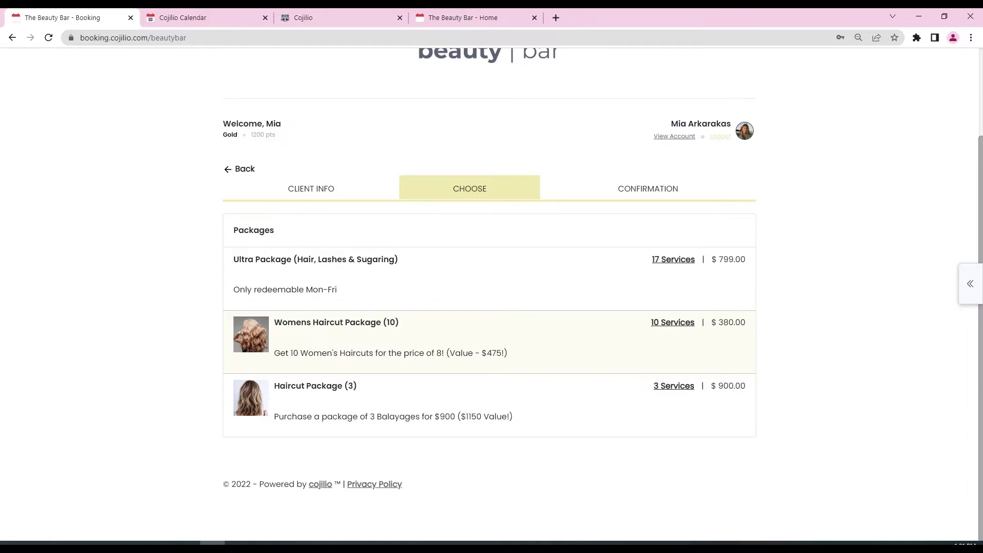
- Highlight the expiry date of the Brazilian Sugaring (12 Pack) in the client's account packages and close the account
{"action": "left_click", "coordinate": [675, 137]}
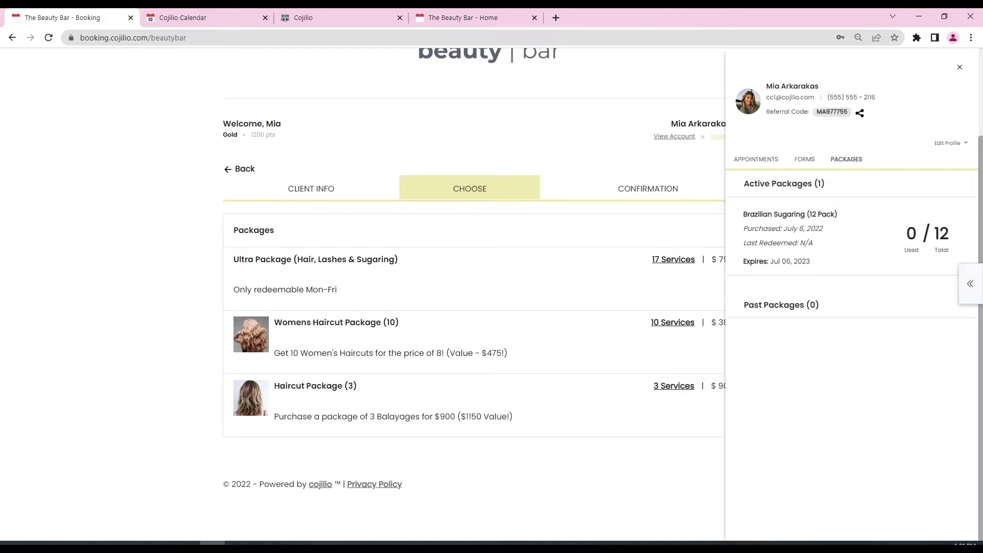
{"action": "left_click_drag", "start_coordinate": [772, 262], "coordinate": [812, 261]}
{"action": "left_click", "coordinate": [813, 261]}
{"action": "left_click", "coordinate": [960, 67]}
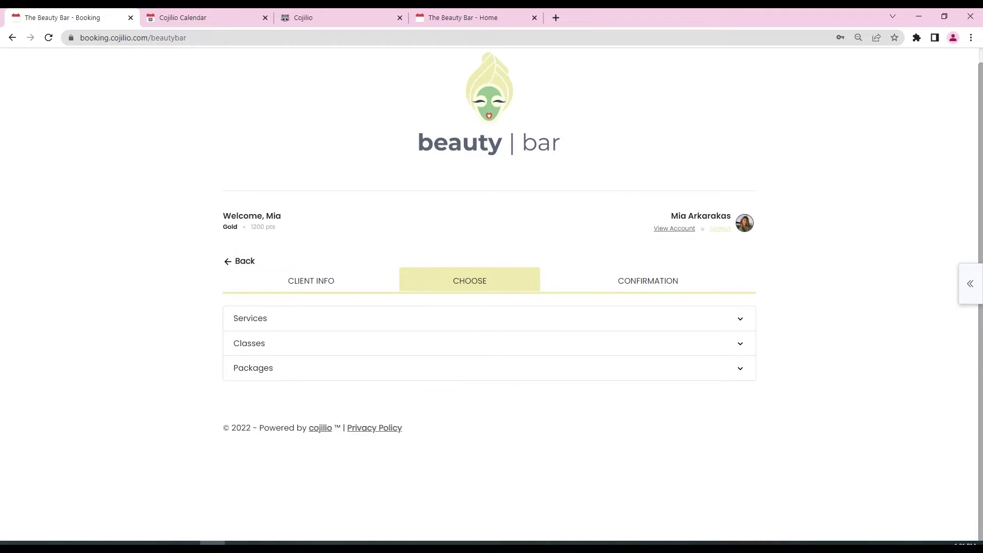
- Choose the Anti-Aging Facial from the 60 Minute Facials services
{"action": "left_click", "coordinate": [489, 320]}
{"action": "scroll", "coordinate": [489, 321], "scroll_direction": "down", "scroll_amount": 3}
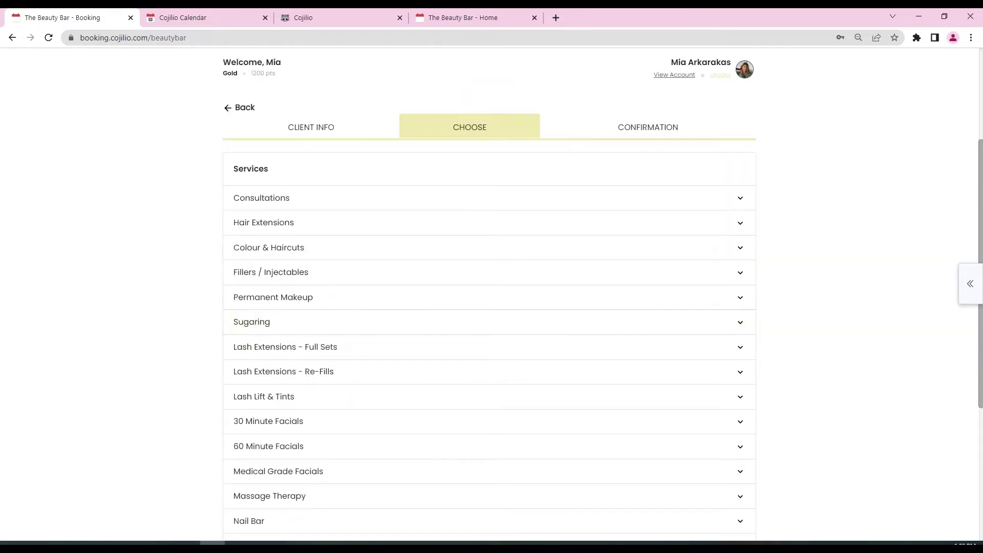
{"action": "scroll", "coordinate": [489, 307], "scroll_direction": "down", "scroll_amount": 2}
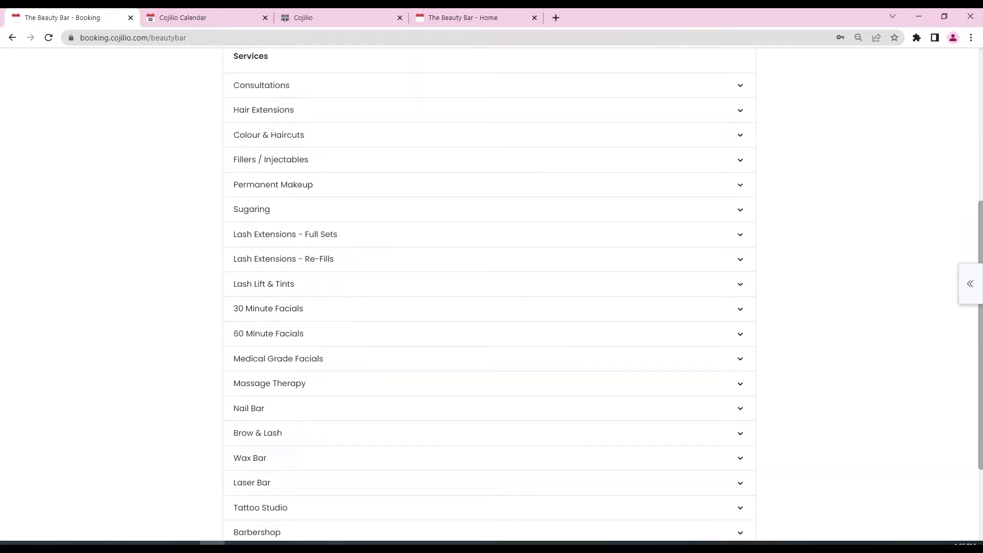
{"action": "left_click", "coordinate": [489, 334]}
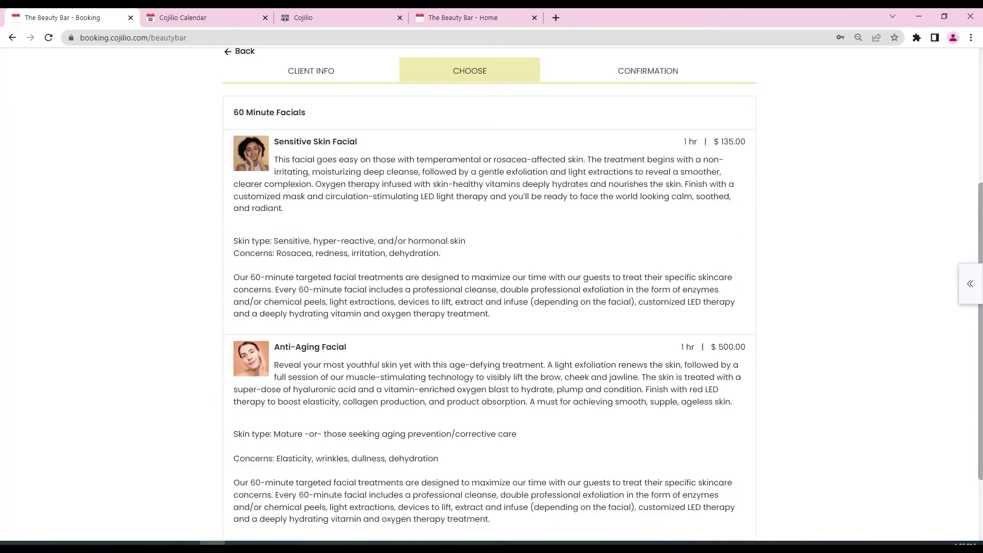
{"action": "left_click", "coordinate": [489, 435]}
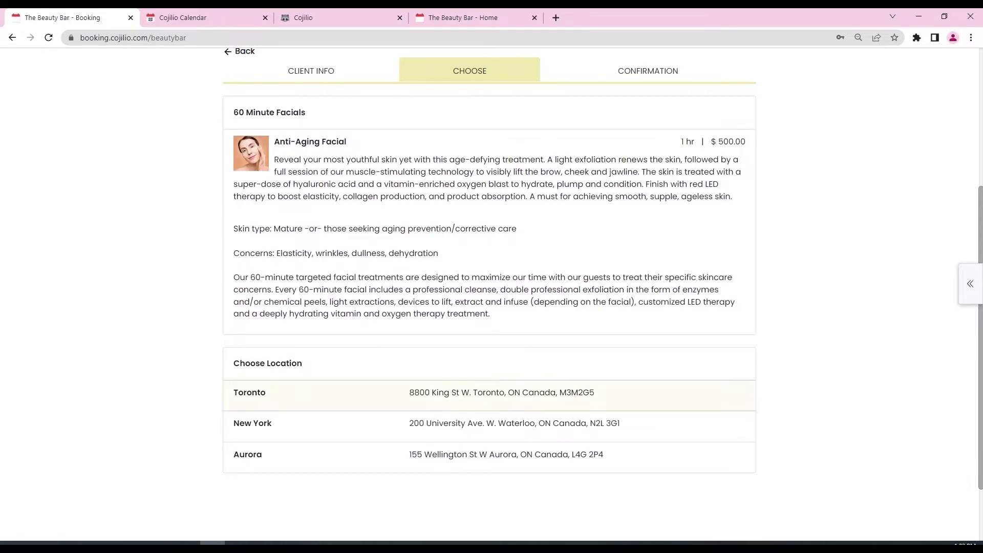
- Choose the Toronto location and the second listed esthetician for the facial
{"action": "left_click", "coordinate": [250, 392]}
{"action": "scroll", "coordinate": [490, 294], "scroll_direction": "down", "scroll_amount": 3}
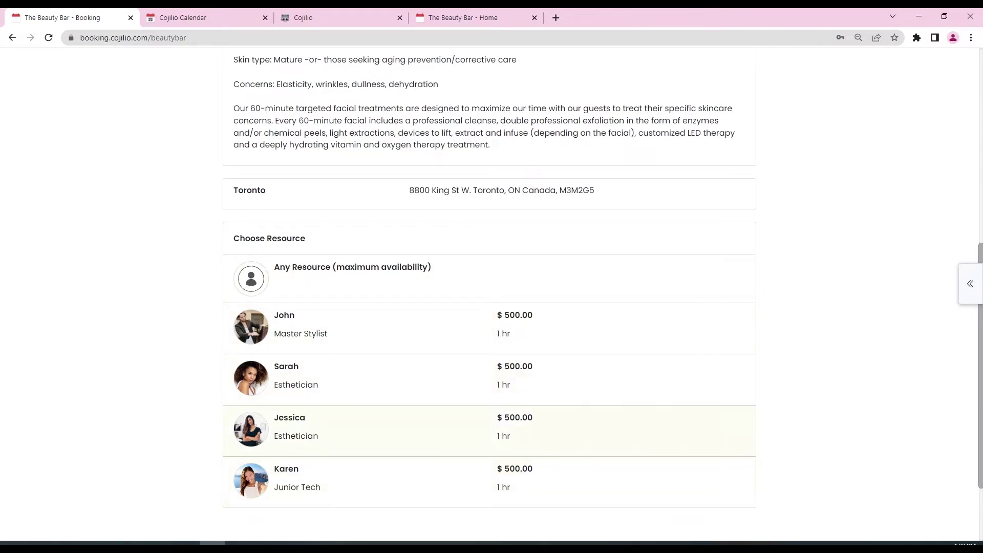
{"action": "left_click", "coordinate": [359, 430]}
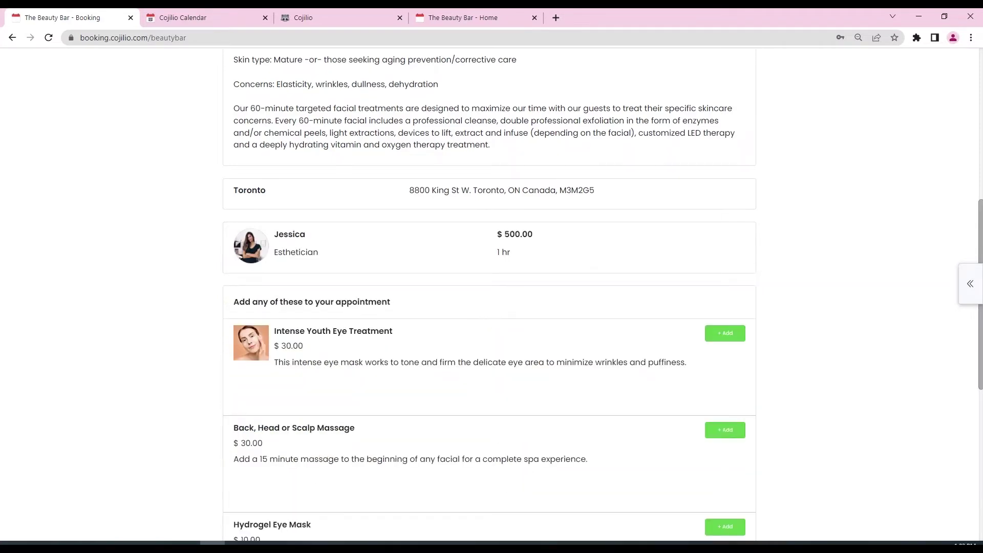
- Add the Intense Youth Eye Treatment and the Back, Head or Scalp Massage to the facial appointment
{"action": "scroll", "coordinate": [489, 297], "scroll_direction": "down", "scroll_amount": 3}
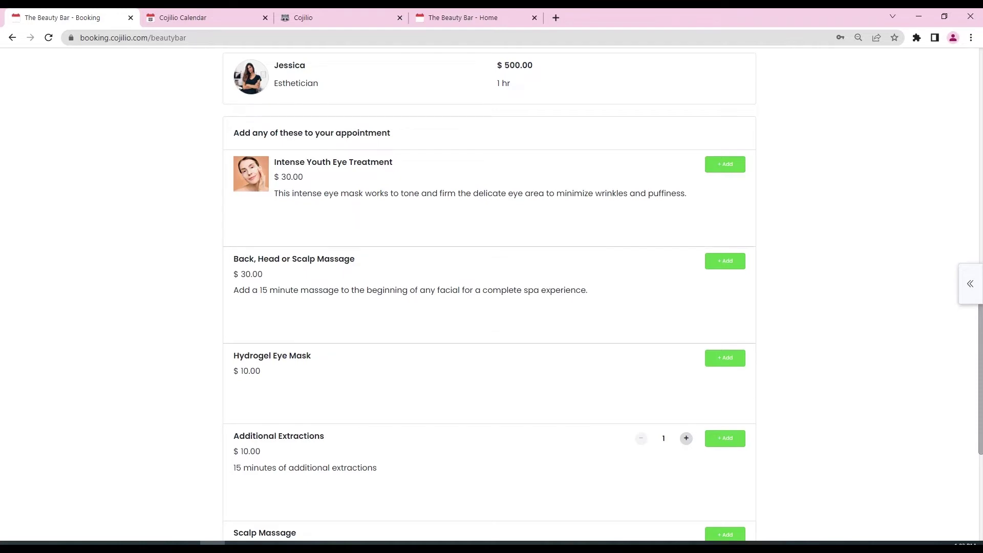
{"action": "scroll", "coordinate": [489, 297], "scroll_direction": "up", "scroll_amount": 6}
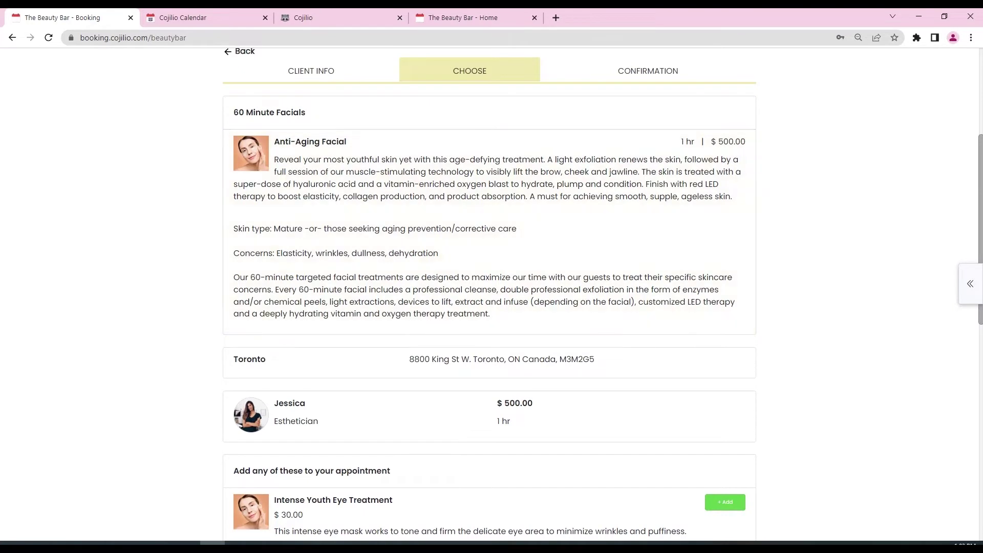
{"action": "scroll", "coordinate": [489, 297], "scroll_direction": "down", "scroll_amount": 6}
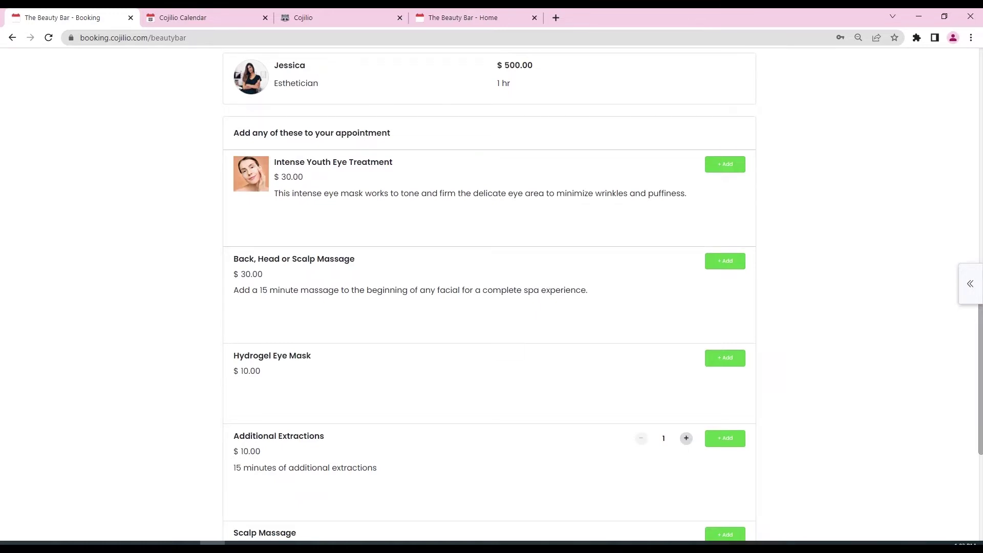
{"action": "left_click", "coordinate": [726, 164]}
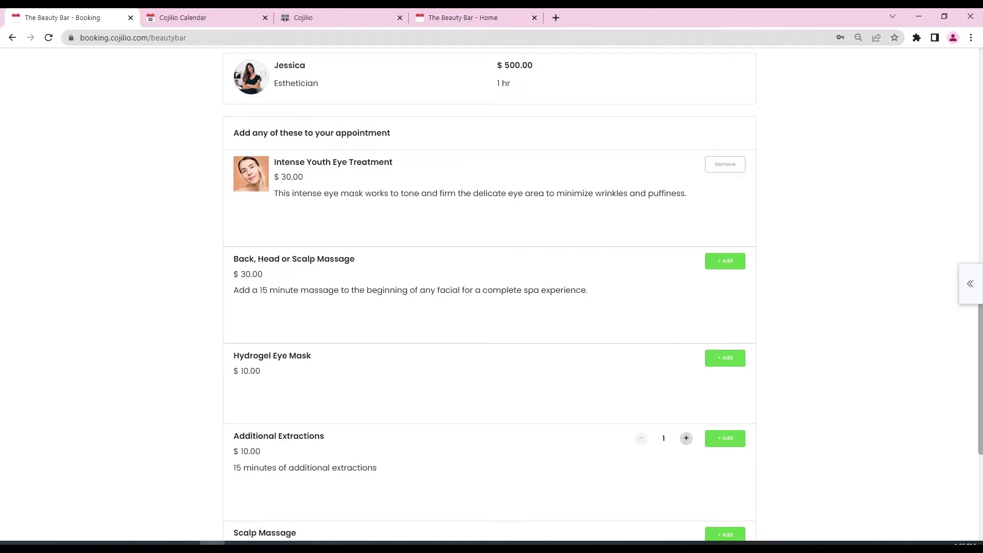
{"action": "left_click", "coordinate": [725, 261]}
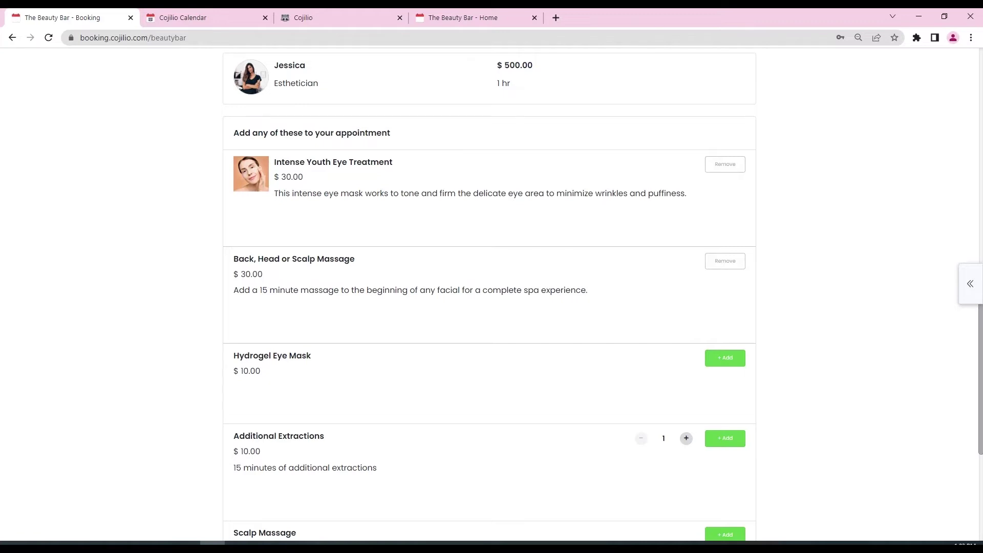
{"action": "left_click_drag", "start_coordinate": [260, 290], "coordinate": [298, 290]}
{"action": "scroll", "coordinate": [489, 297], "scroll_direction": "up", "scroll_amount": 6}
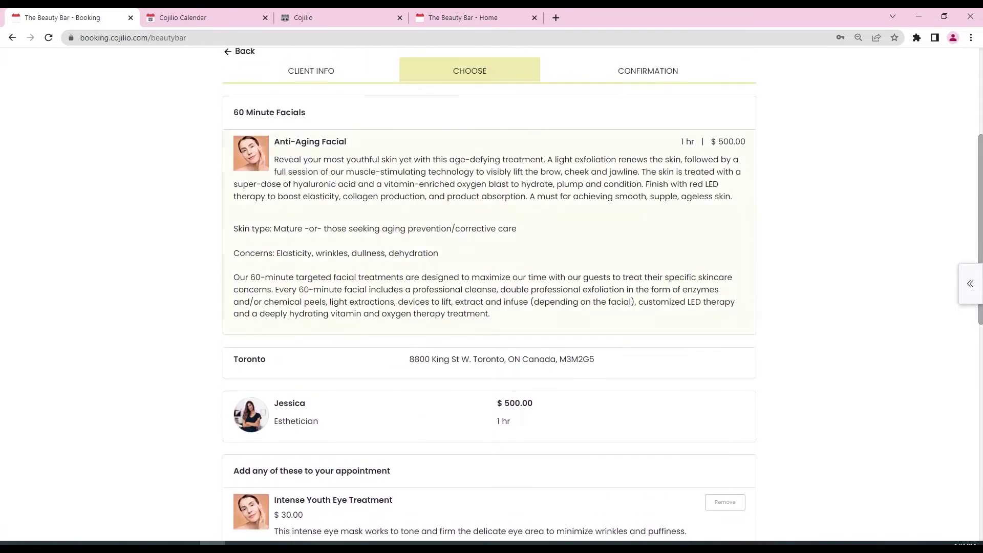
{"action": "scroll", "coordinate": [489, 297], "scroll_direction": "down", "scroll_amount": 5}
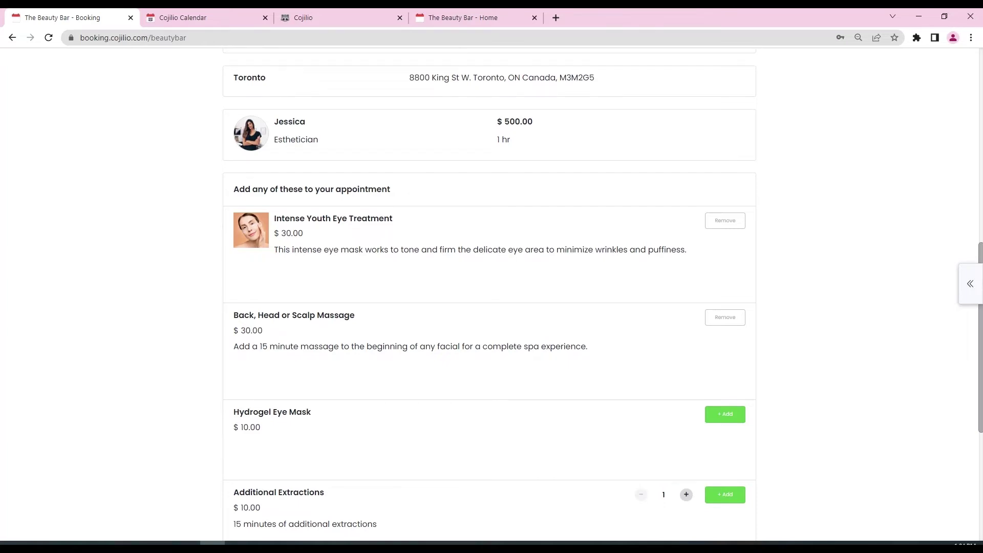
{"action": "scroll", "coordinate": [489, 297], "scroll_direction": "down", "scroll_amount": 4}
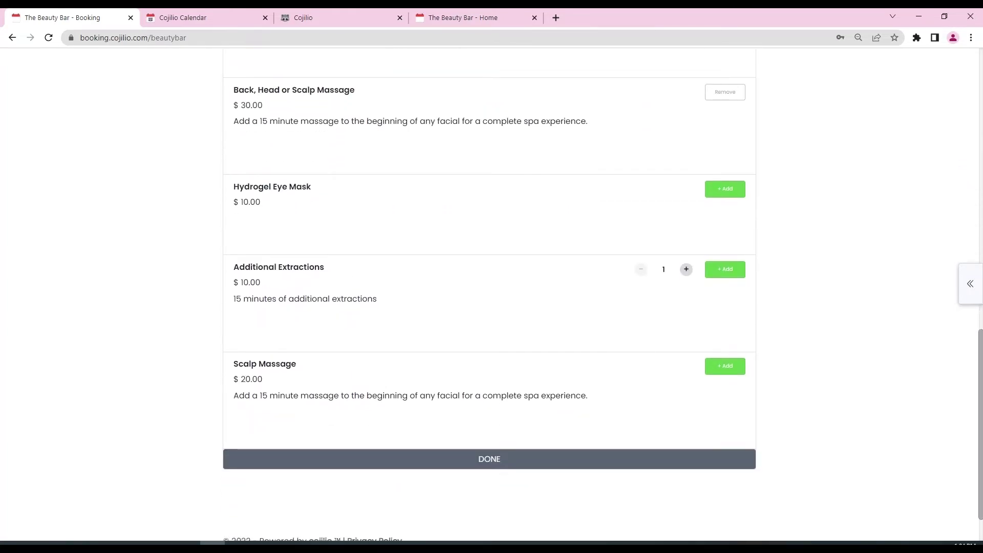
- Finish the add-on selection and choose the 3:05 PM - 4:20 PM slot on Friday, July 8
{"action": "left_click", "coordinate": [490, 460]}
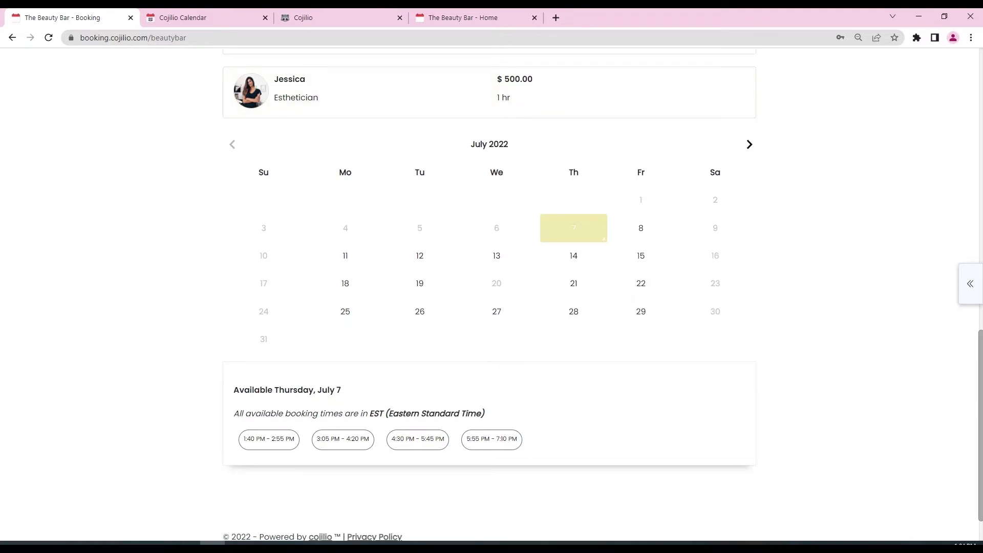
{"action": "left_click", "coordinate": [641, 228]}
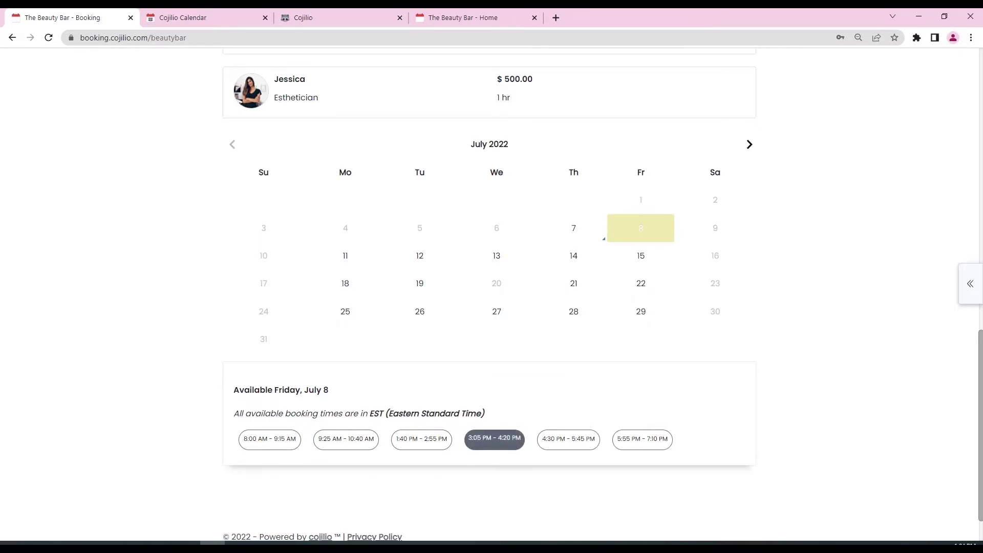
{"action": "left_click", "coordinate": [494, 439]}
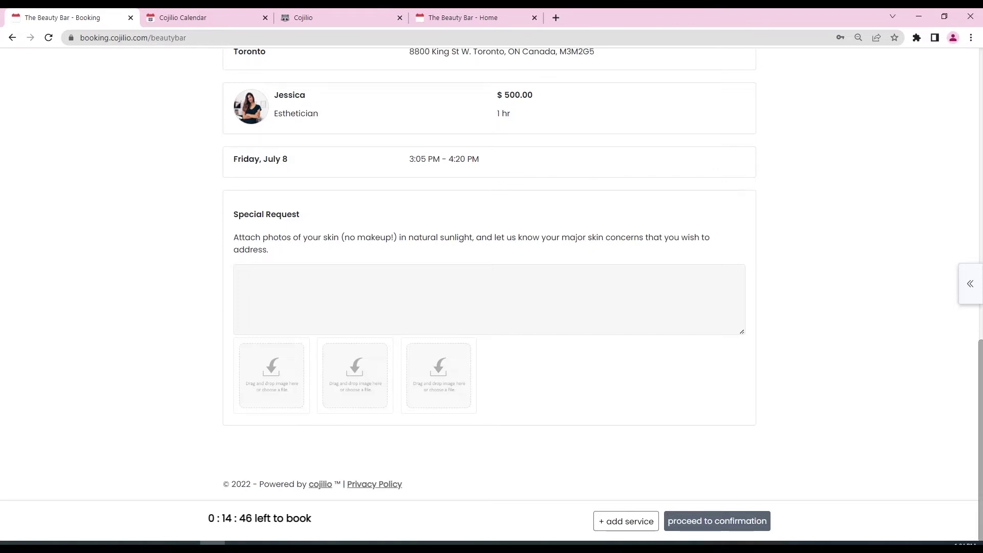
- Highlight the special request instructions and enter the request "Breaking out recently, using Glycolic Acid every night"
{"action": "left_click_drag", "start_coordinate": [270, 251], "coordinate": [234, 238]}
{"action": "left_click", "coordinate": [234, 239]}
{"action": "left_click", "coordinate": [489, 300]}
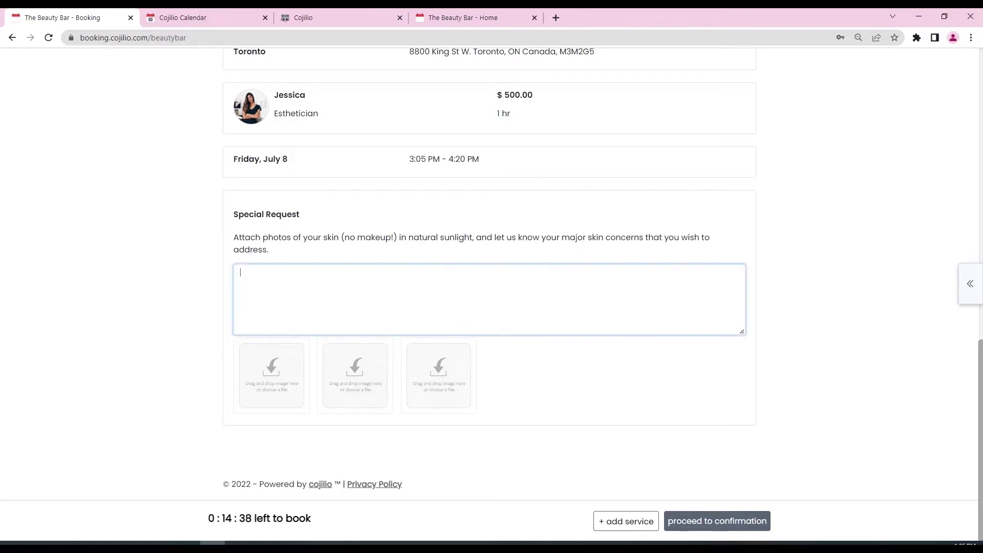
{"action": "type", "text": "Breaking out recently, using Glycolic "}
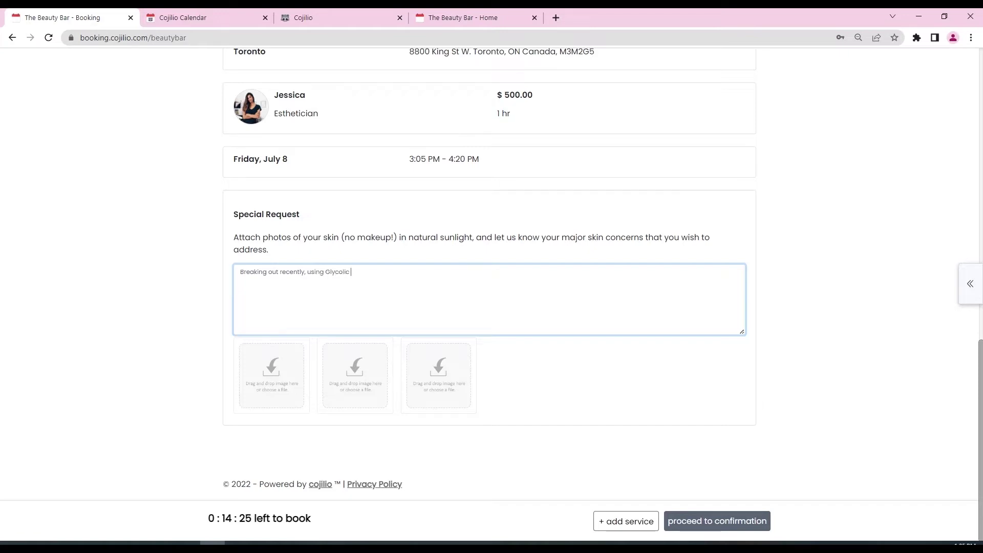
{"action": "type", "text": "Acid every night"}
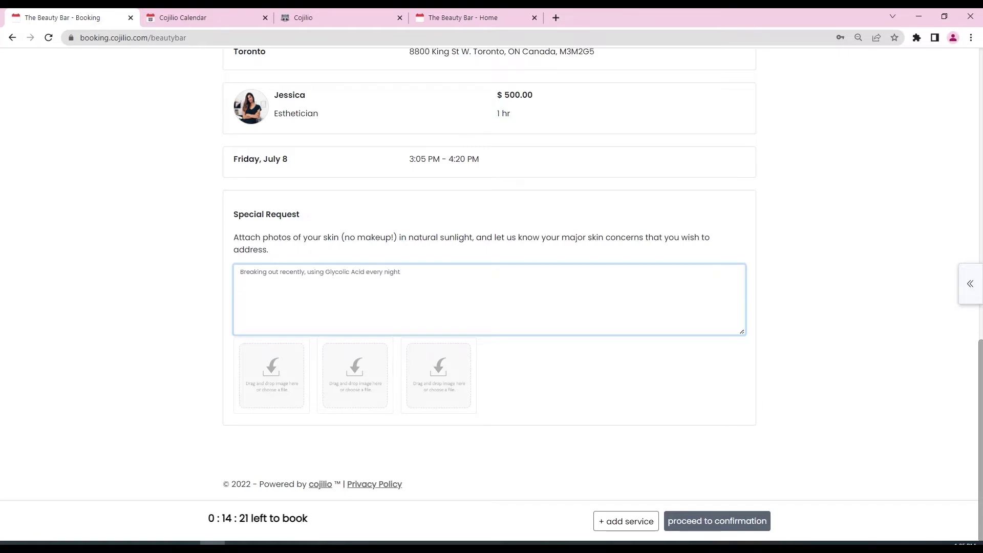
- Attach the photos Cheek acne2, Cheek acne and Skin - November 2020 to the special request
{"action": "left_click", "coordinate": [272, 375]}
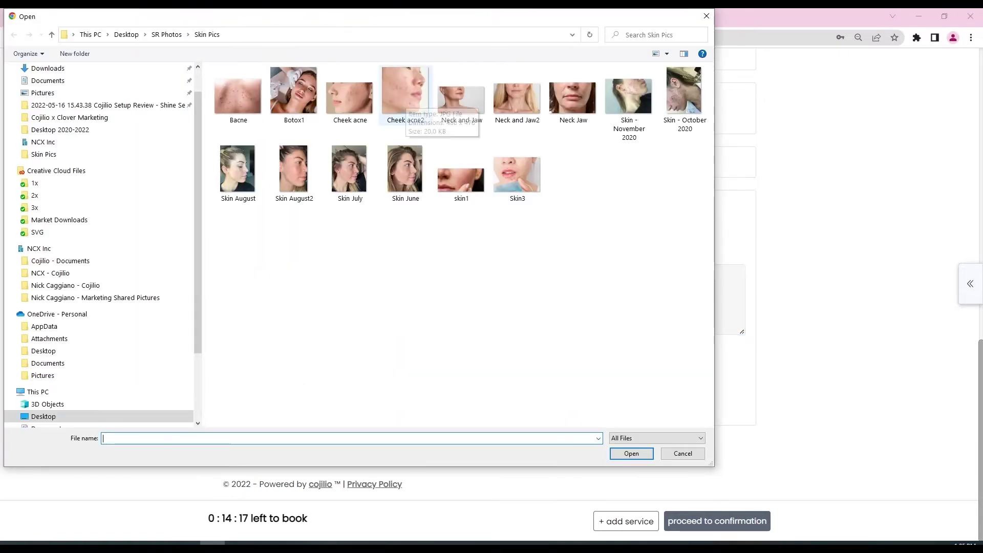
{"action": "double_click", "coordinate": [405, 93]}
{"action": "left_click", "coordinate": [355, 375]}
{"action": "double_click", "coordinate": [350, 98]}
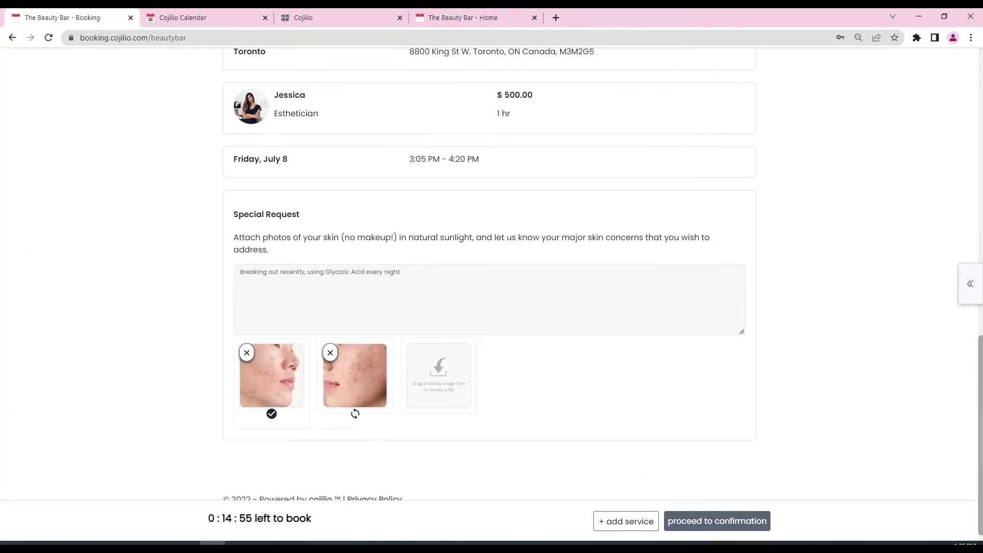
{"action": "left_click", "coordinate": [438, 375]}
{"action": "double_click", "coordinate": [629, 97]}
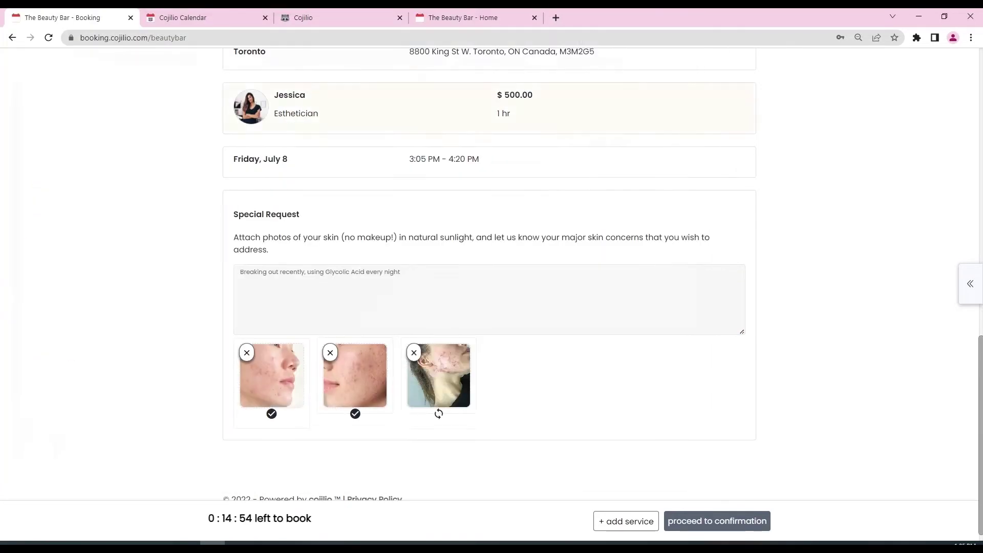
- Append ". All 3 photos taken today" to the special request and proceed to the booking confirmation
{"action": "left_click", "coordinate": [401, 272]}
{"action": "type", "text": ". All 3"}
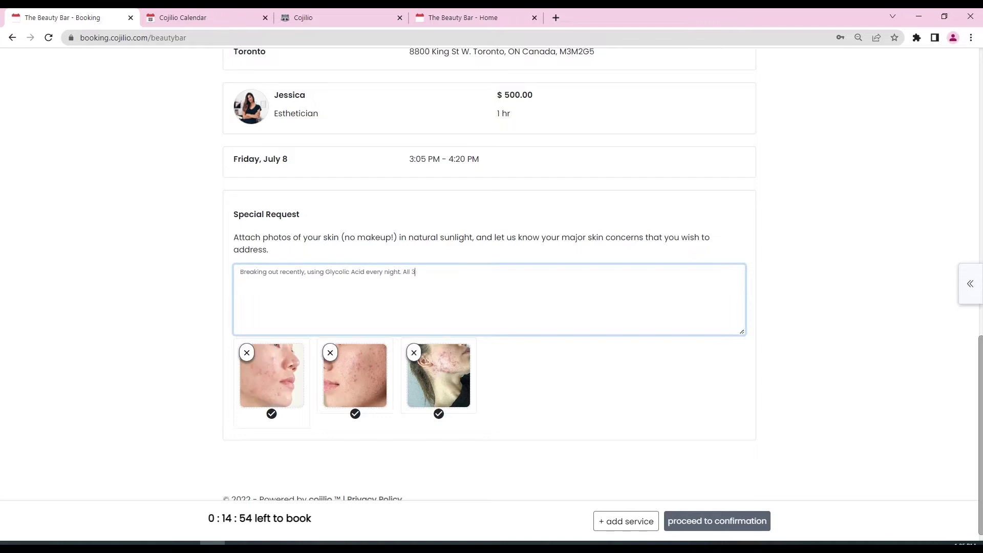
{"action": "type", "text": " photos taken today"}
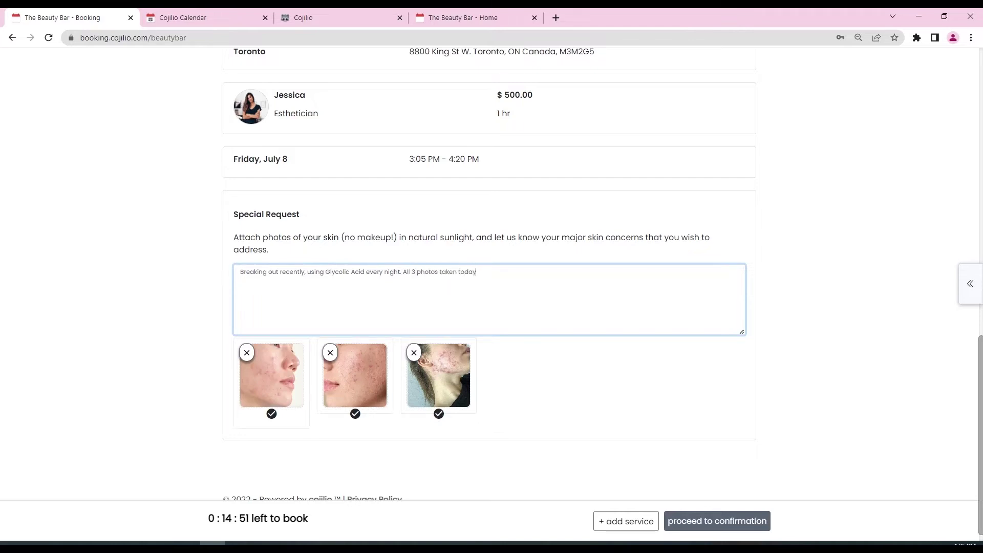
{"action": "left_click", "coordinate": [717, 521]}
- Review the booking details and price on the confirmation page and apply the 50OFF loyalty discount
{"action": "scroll", "coordinate": [410, 404], "scroll_direction": "down", "scroll_amount": 1}
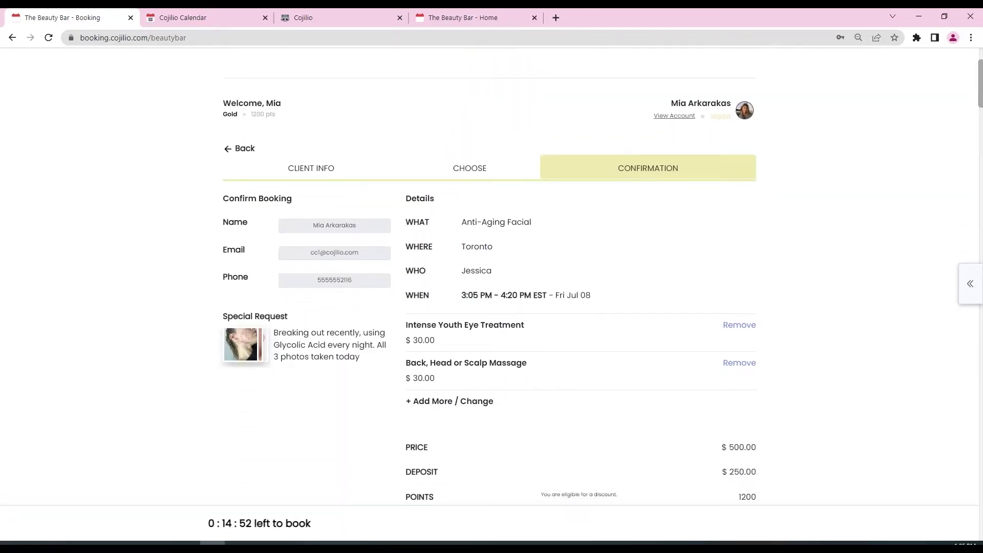
{"action": "scroll", "coordinate": [490, 281], "scroll_direction": "down", "scroll_amount": 1}
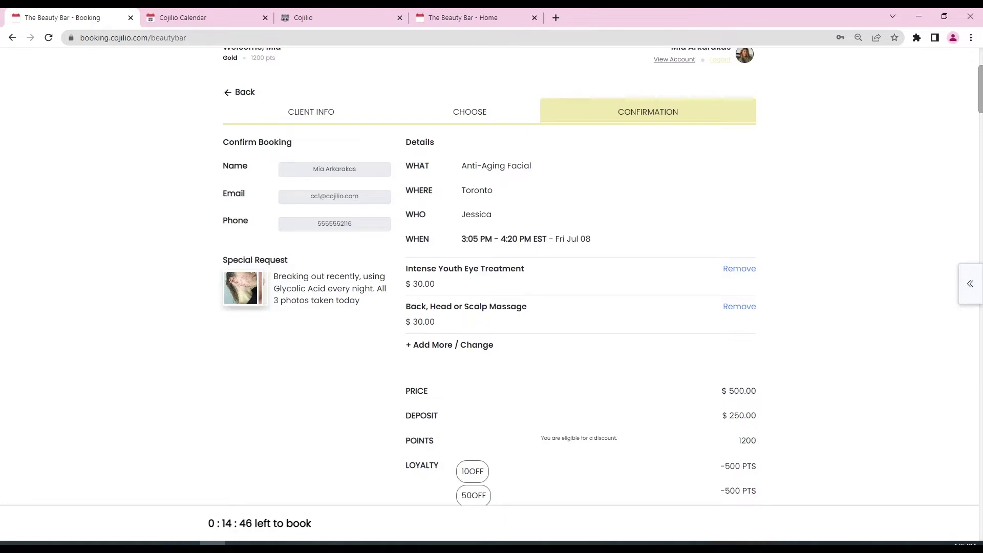
{"action": "scroll", "coordinate": [490, 287], "scroll_direction": "down", "scroll_amount": 2}
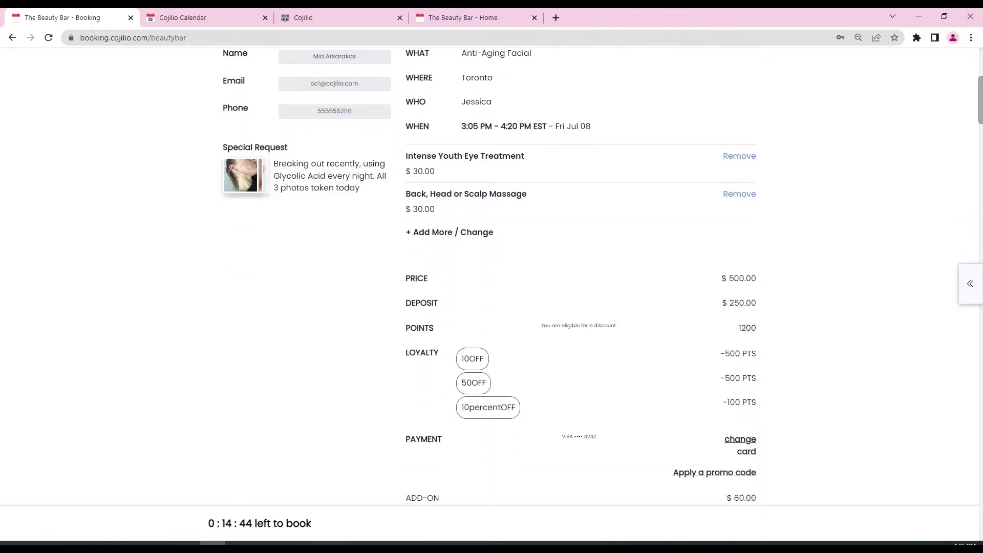
{"action": "double_click", "coordinate": [743, 278]}
{"action": "left_click", "coordinate": [742, 278]}
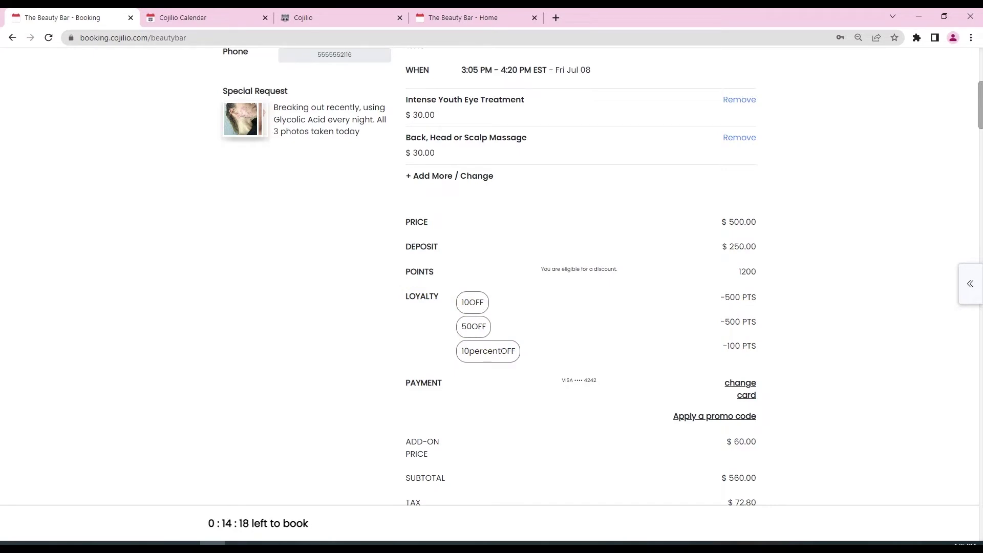
{"action": "left_click", "coordinate": [474, 327]}
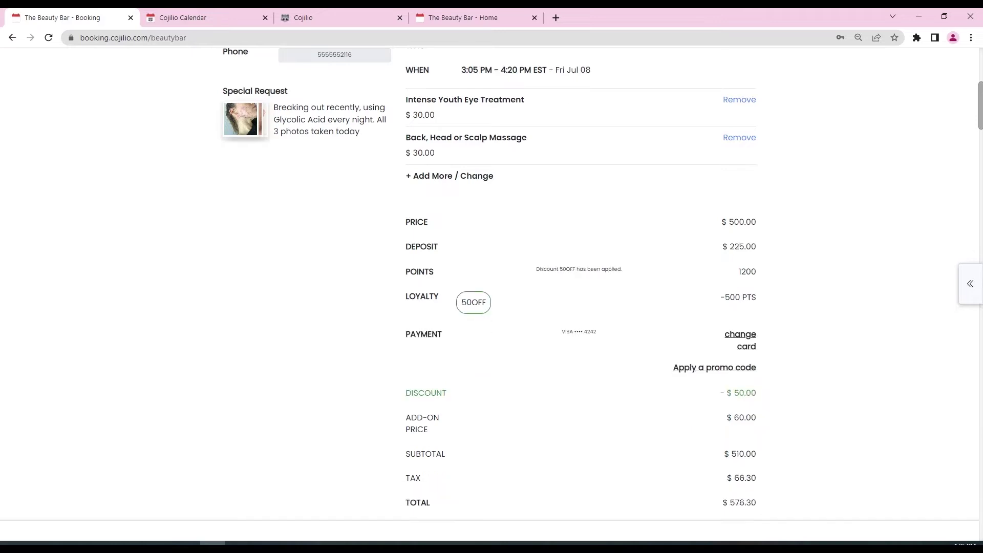
{"action": "scroll", "coordinate": [489, 277], "scroll_direction": "down", "scroll_amount": 1}
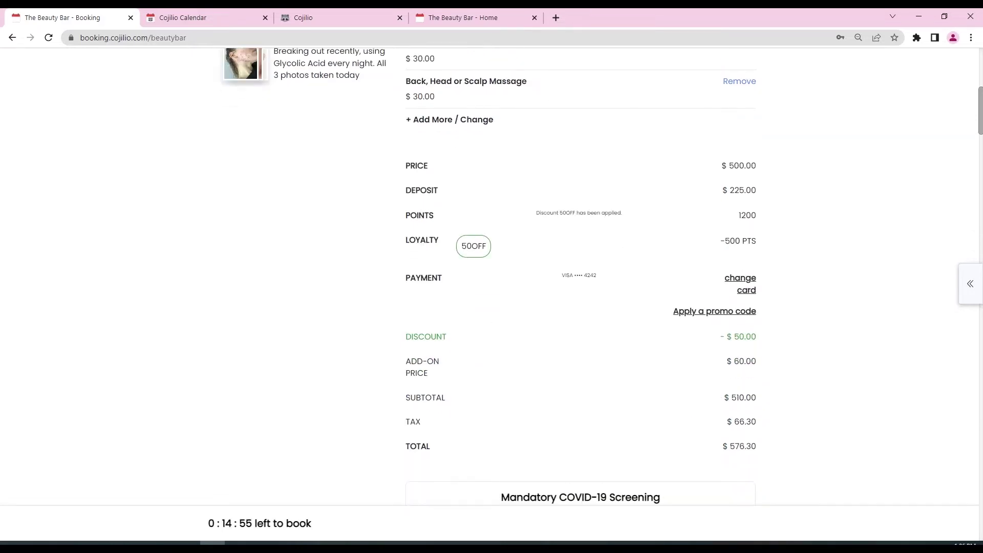
- Highlight the points cost of the loyalty discount and choose the saved card as the payment method
{"action": "left_click_drag", "start_coordinate": [720, 241], "coordinate": [748, 240]}
{"action": "left_click", "coordinate": [748, 242]}
{"action": "left_click", "coordinate": [741, 278]}
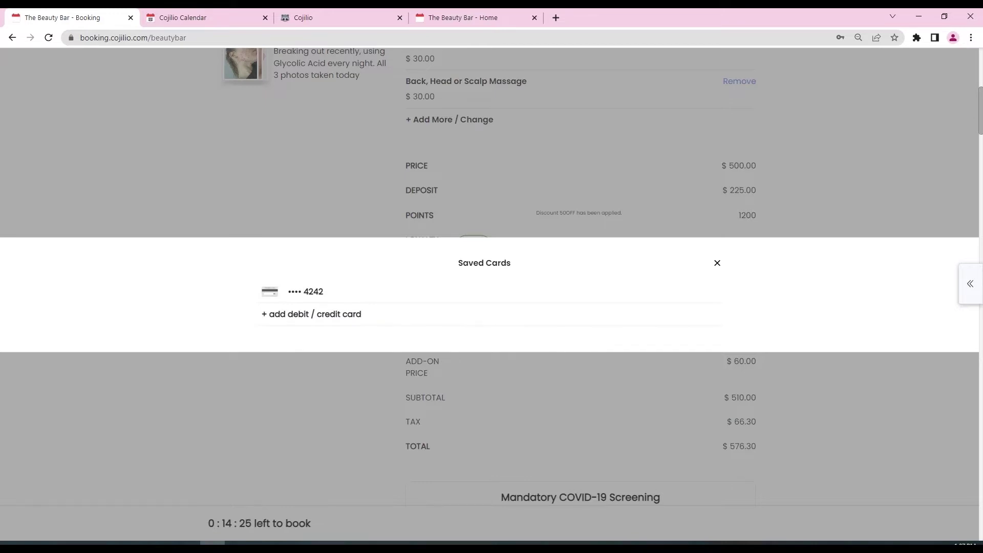
{"action": "left_click", "coordinate": [306, 291]}
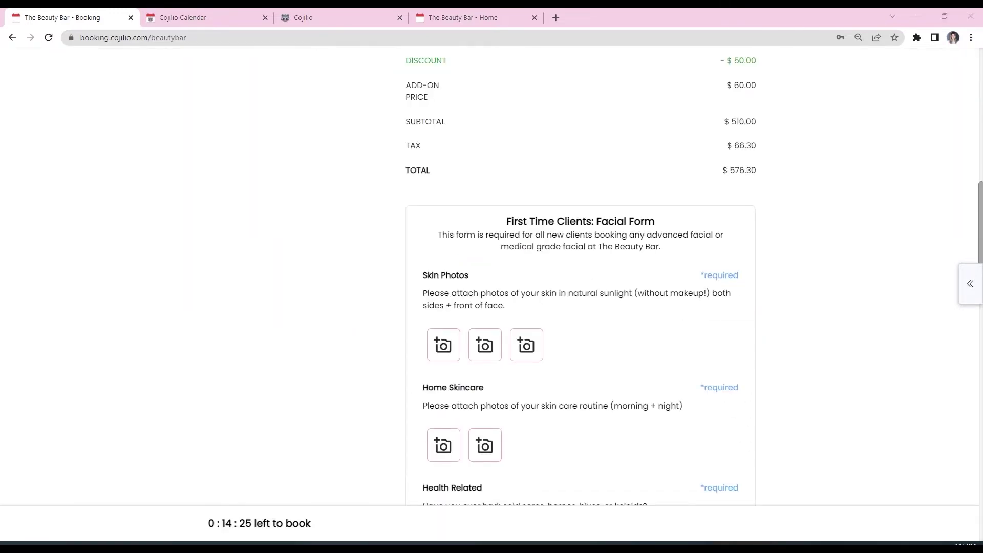
- Attach Cheek acne2, Cheek acne and Skin - November 2020 as the Skin Photos in the First Time Clients: Facial Form
{"action": "scroll", "coordinate": [581, 277], "scroll_direction": "down", "scroll_amount": 1}
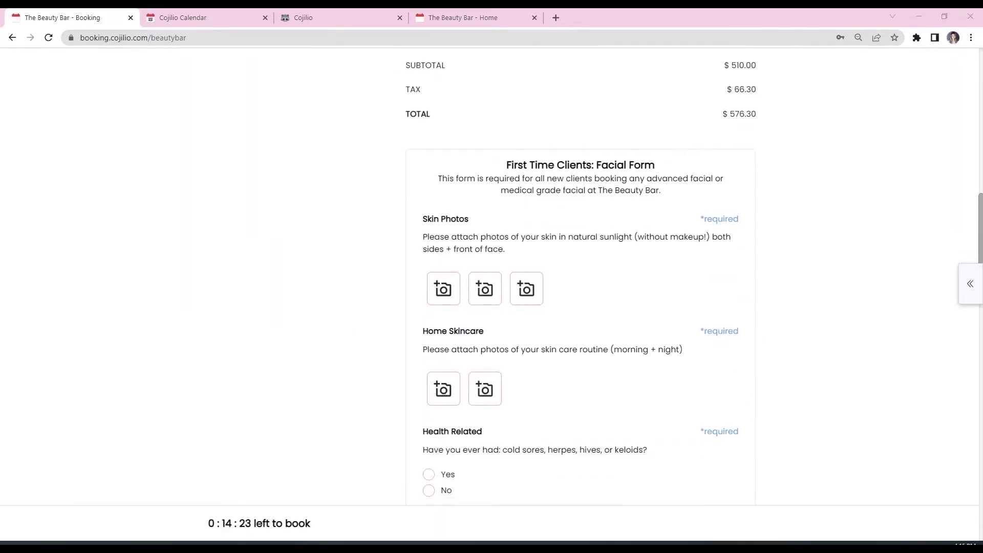
{"action": "scroll", "coordinate": [581, 277], "scroll_direction": "down", "scroll_amount": 1}
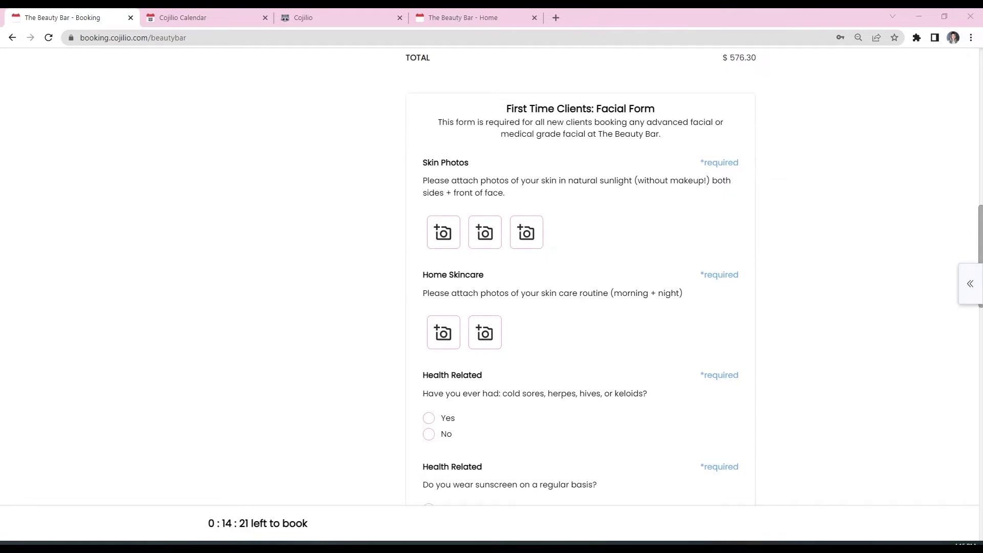
{"action": "left_click", "coordinate": [444, 233]}
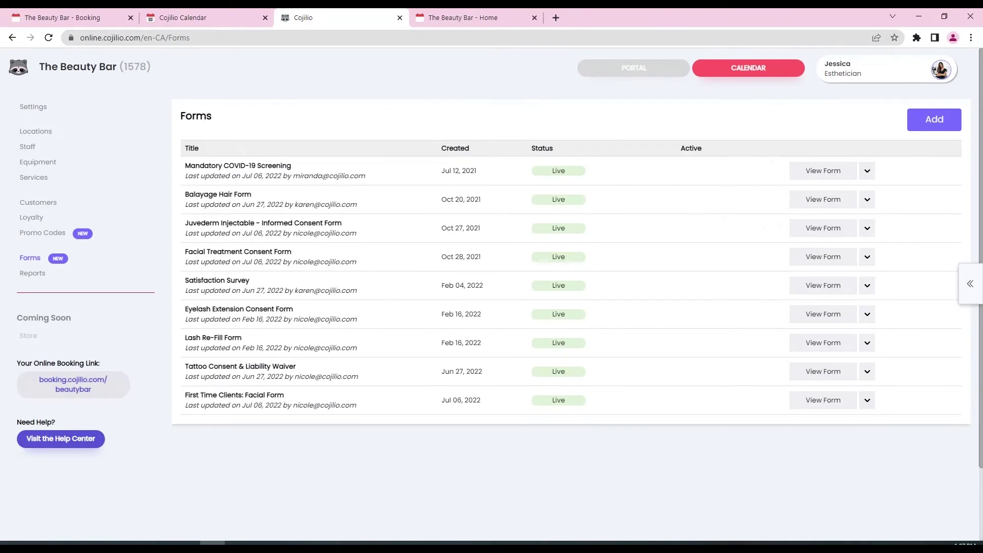
{"action": "left_click", "coordinate": [823, 171]}
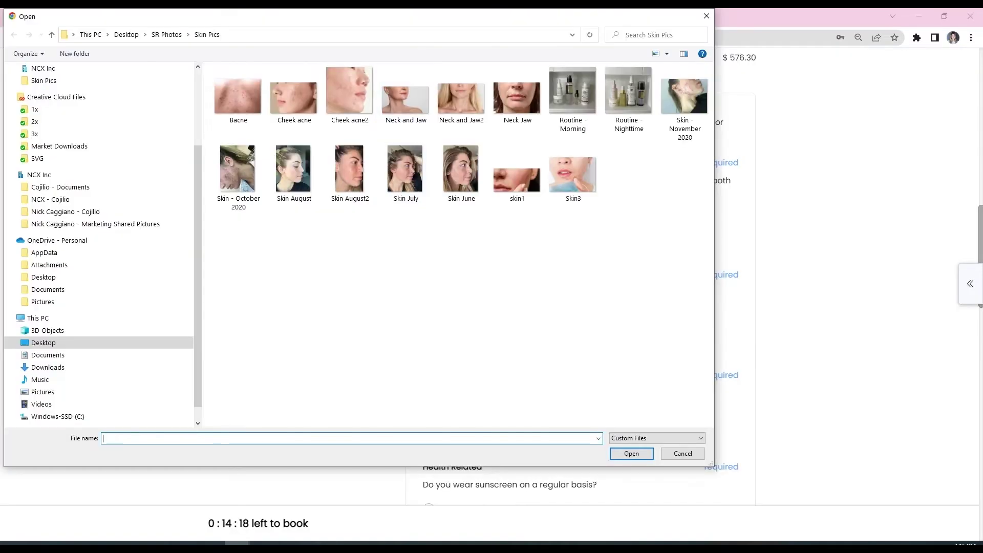
{"action": "key", "text": "Return"}
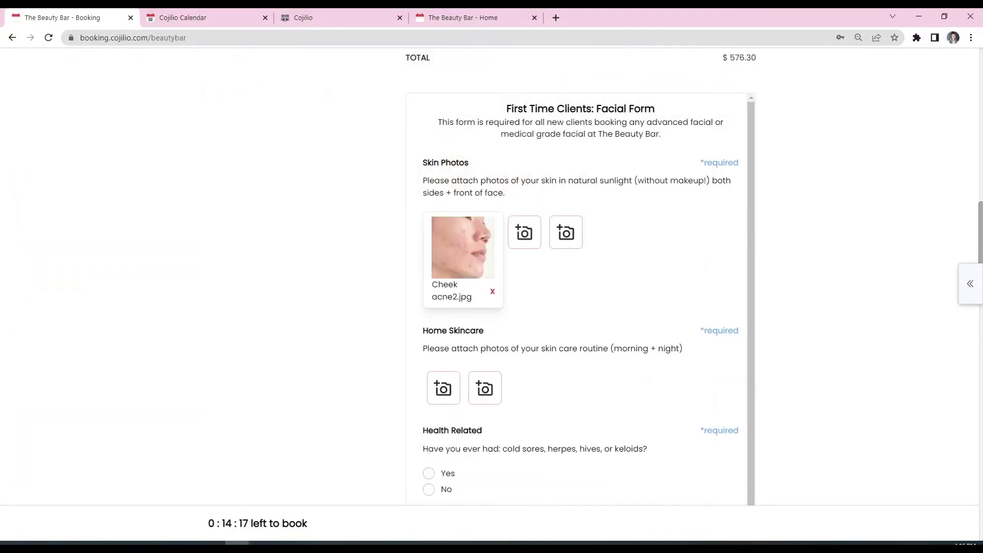
{"action": "left_click", "coordinate": [524, 232]}
{"action": "left_click", "coordinate": [294, 98]}
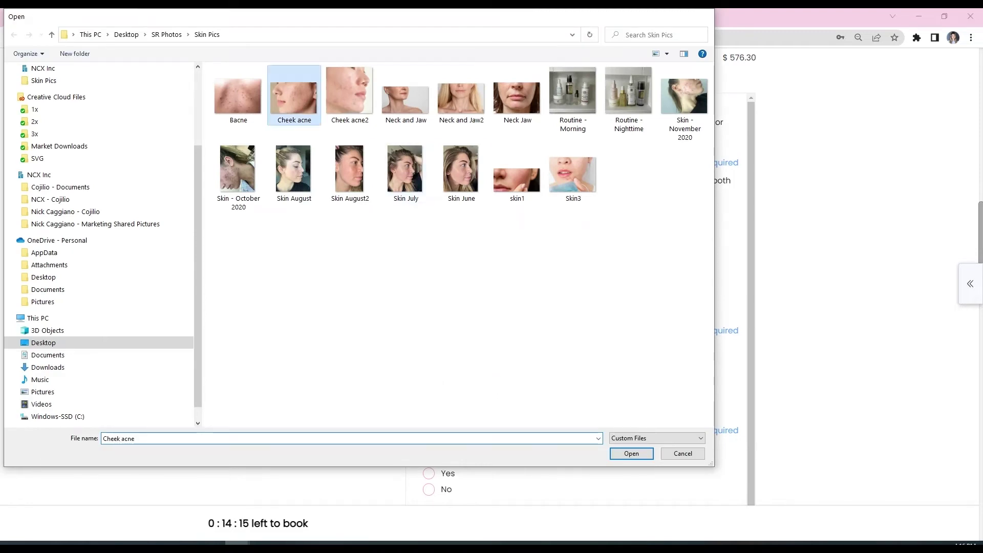
{"action": "key", "text": "Return"}
{"action": "left_click", "coordinate": [606, 233]}
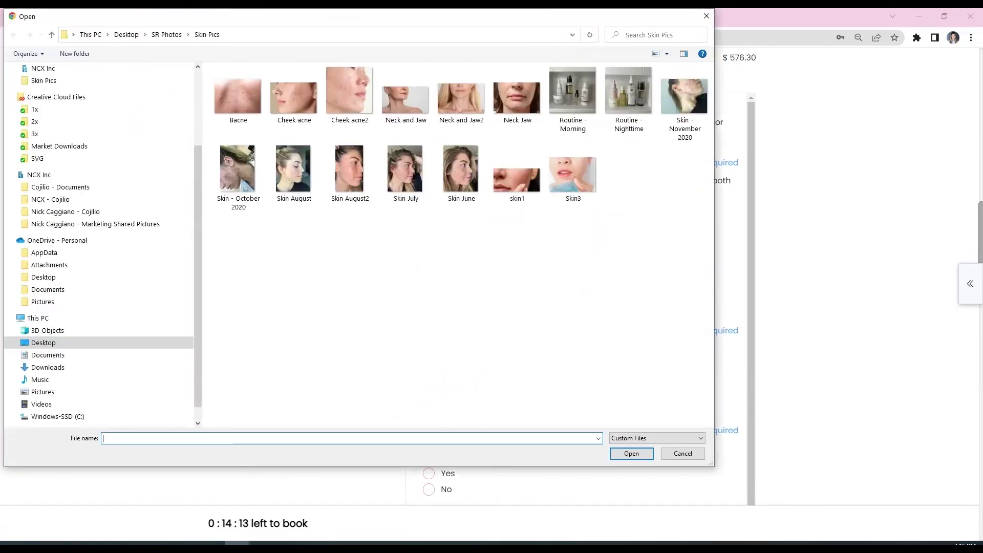
{"action": "left_click", "coordinate": [685, 103]}
{"action": "key", "text": "Return"}
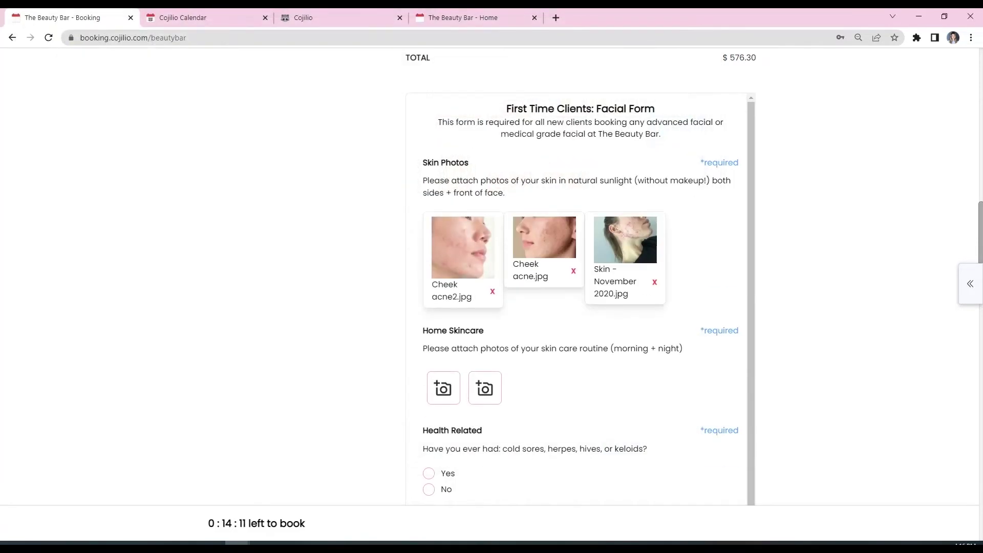
- Attach Routine - Morning and Routine - Nighttime as the Home Skincare photos in the facial form
{"action": "scroll", "coordinate": [580, 277], "scroll_direction": "down", "scroll_amount": 1}
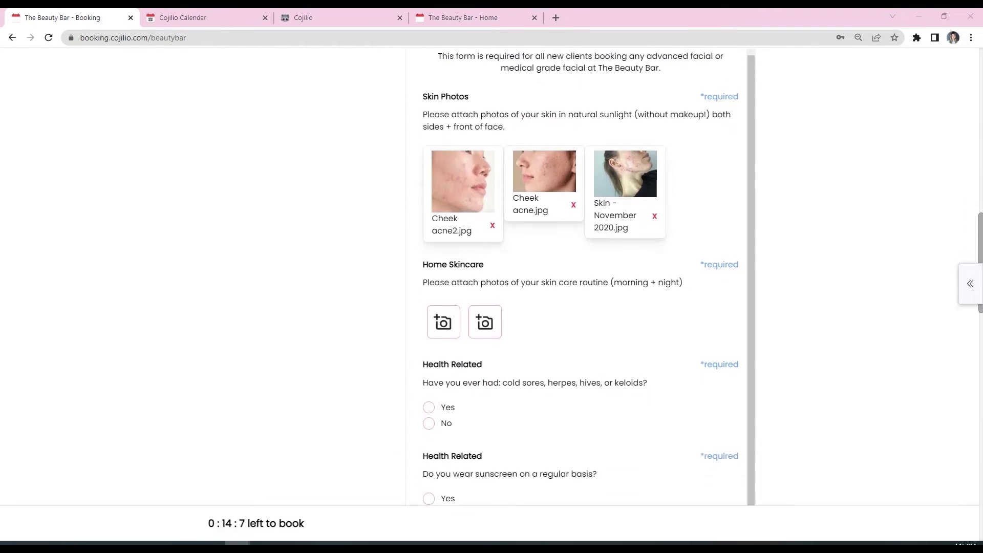
{"action": "left_click", "coordinate": [443, 321]}
{"action": "double_click", "coordinate": [573, 98]}
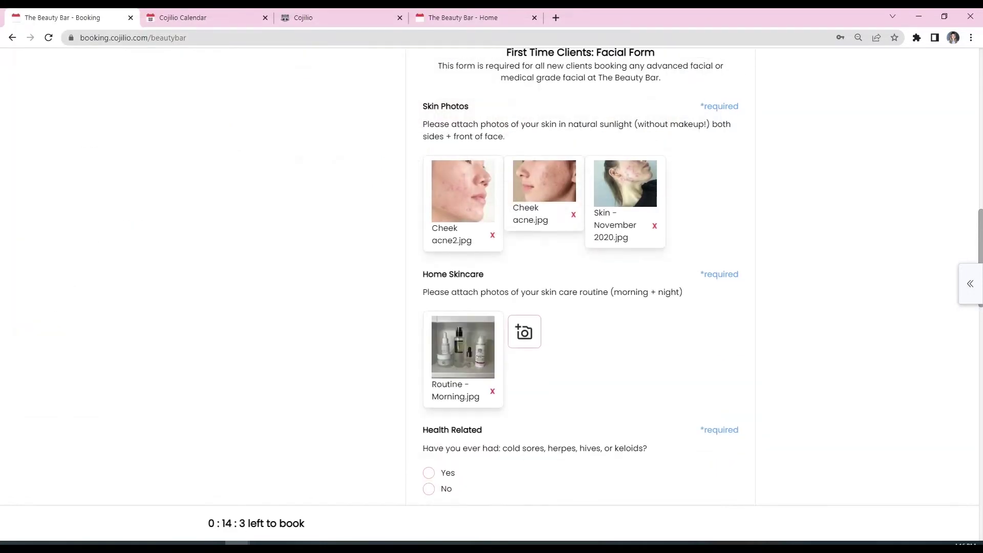
{"action": "left_click", "coordinate": [524, 332]}
{"action": "double_click", "coordinate": [628, 99]}
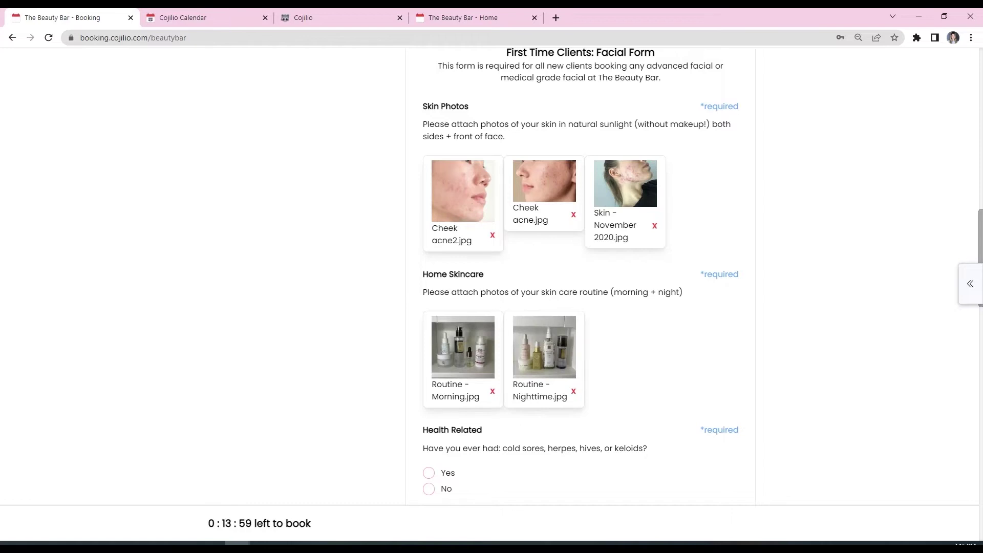
- Answer the Health Related questions: No to cold sores or keloids, Yes to regular sunscreen, No to tanning booth and No to antibiotics
{"action": "scroll", "coordinate": [580, 277], "scroll_direction": "down", "scroll_amount": 2}
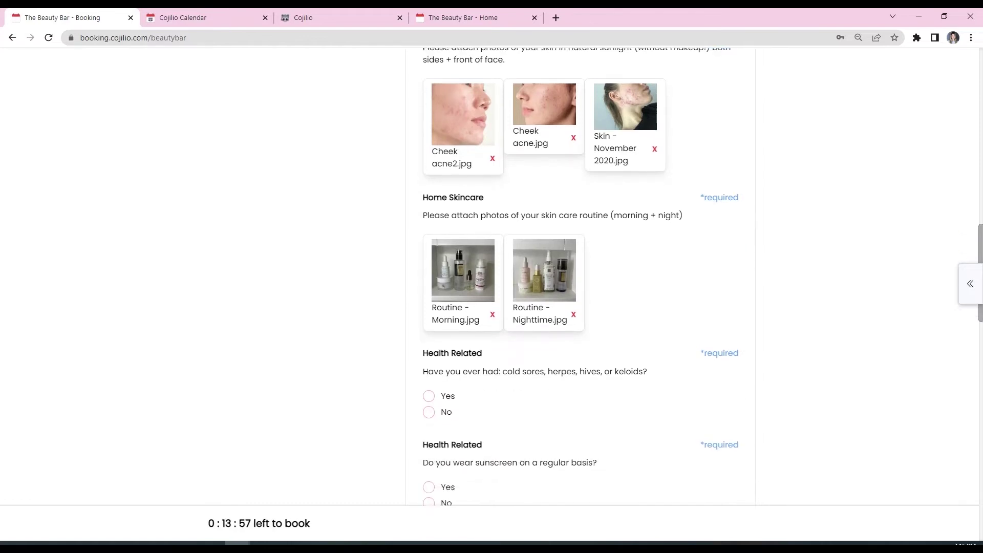
{"action": "scroll", "coordinate": [580, 277], "scroll_direction": "down", "scroll_amount": 3}
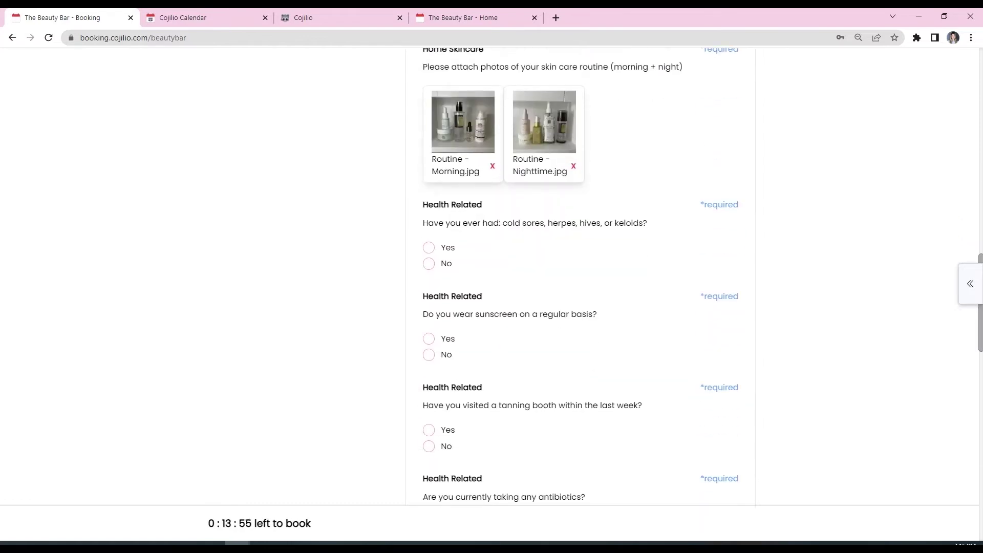
{"action": "left_click", "coordinate": [429, 264]}
{"action": "left_click", "coordinate": [429, 339]}
{"action": "scroll", "coordinate": [429, 339], "scroll_direction": "down", "scroll_amount": 2}
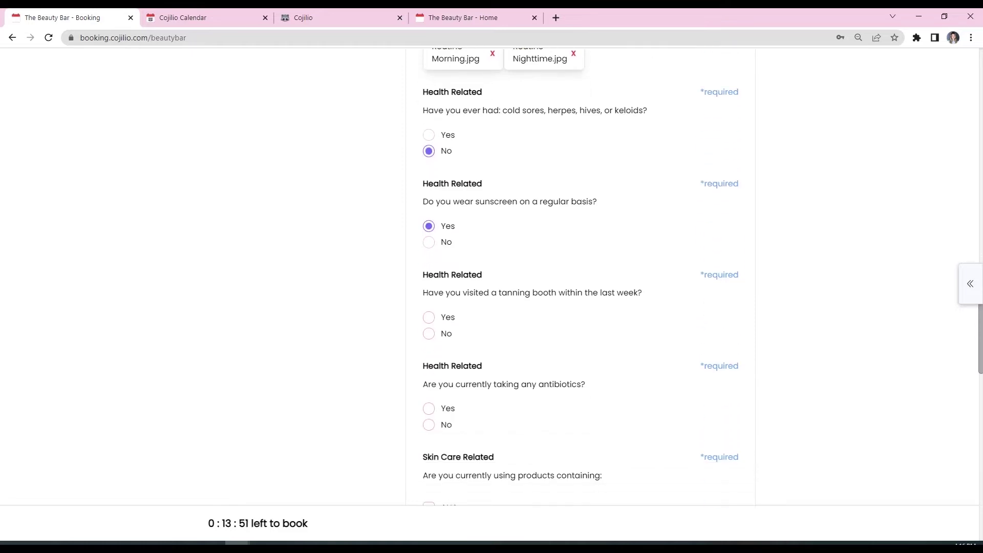
{"action": "left_click", "coordinate": [429, 334]}
{"action": "scroll", "coordinate": [428, 256], "scroll_direction": "down", "scroll_amount": 3}
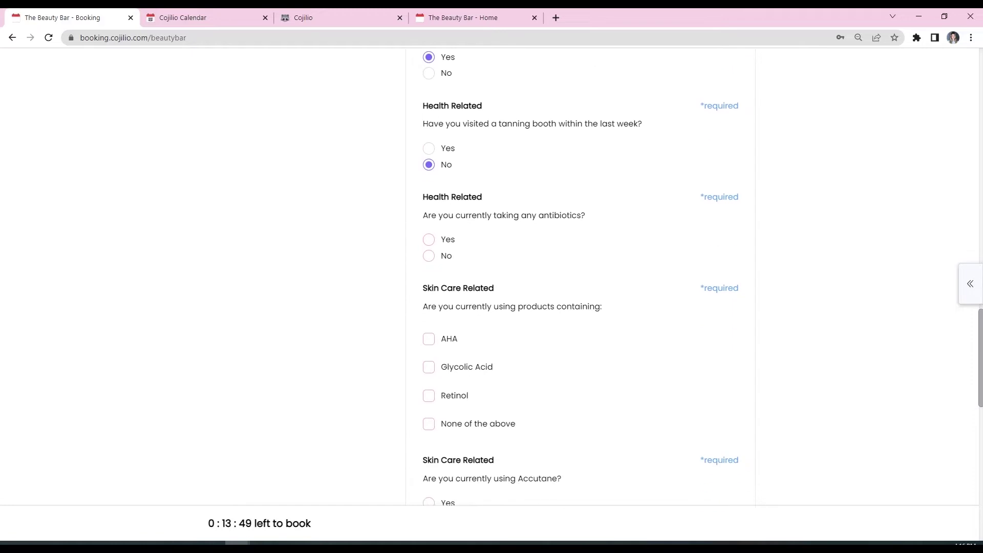
{"action": "left_click", "coordinate": [429, 255]}
- Mark Glycolic Acid and AHA as ingredients in the skin care products currently used
{"action": "scroll", "coordinate": [429, 256], "scroll_direction": "down", "scroll_amount": 2}
{"action": "left_click", "coordinate": [428, 255]}
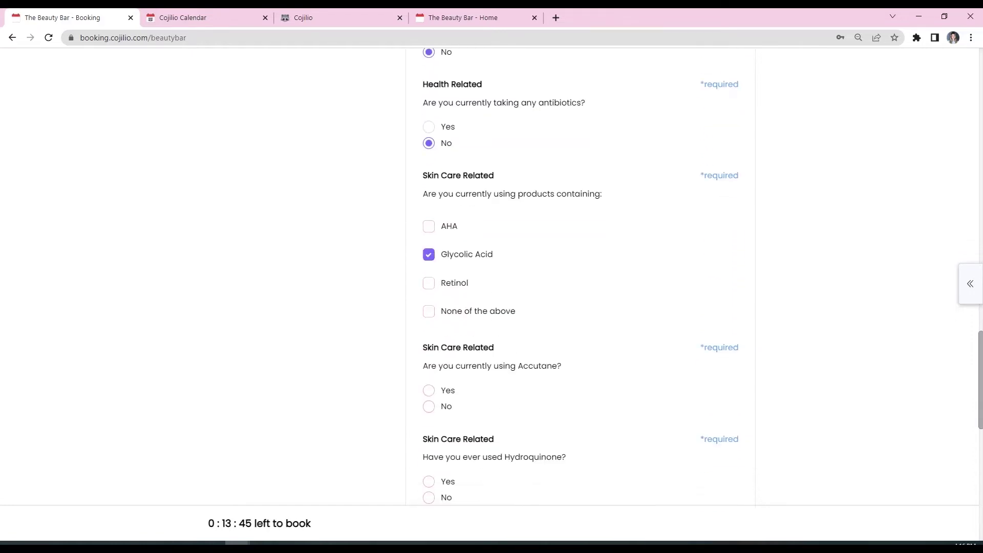
{"action": "left_click", "coordinate": [429, 225]}
- Answer No to the Skin Care Related questions about Accutane, Hydroquinone, and wax, electrolysis or depilatories on the face
{"action": "scroll", "coordinate": [429, 226], "scroll_direction": "down", "scroll_amount": 2}
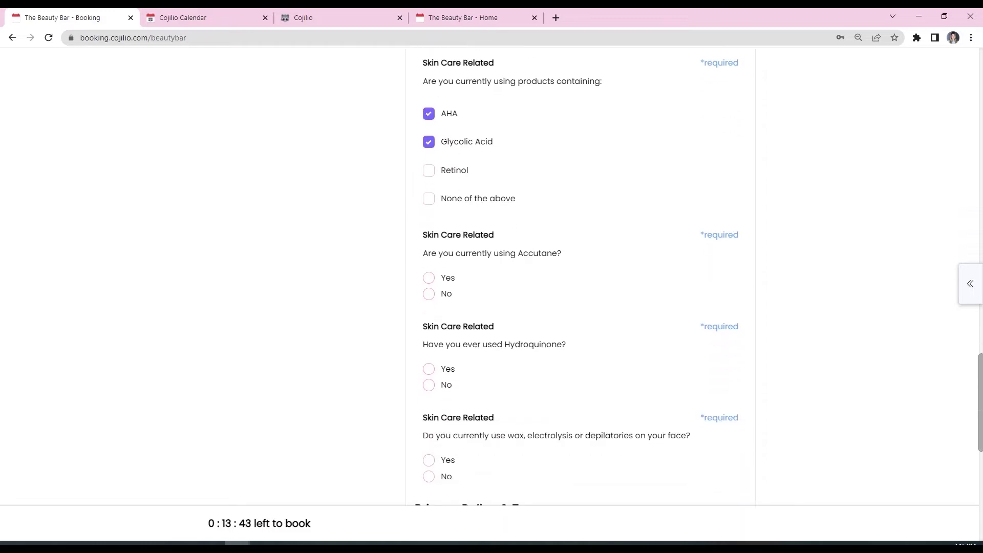
{"action": "left_click", "coordinate": [428, 294]}
{"action": "scroll", "coordinate": [578, 287], "scroll_direction": "down", "scroll_amount": 1}
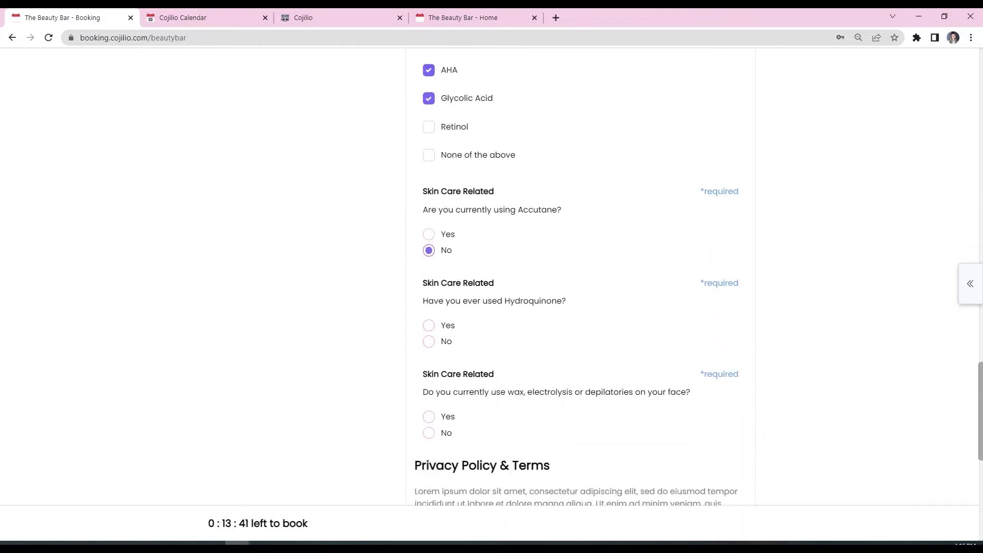
{"action": "left_click", "coordinate": [429, 329]}
{"action": "scroll", "coordinate": [579, 277], "scroll_direction": "down", "scroll_amount": 2}
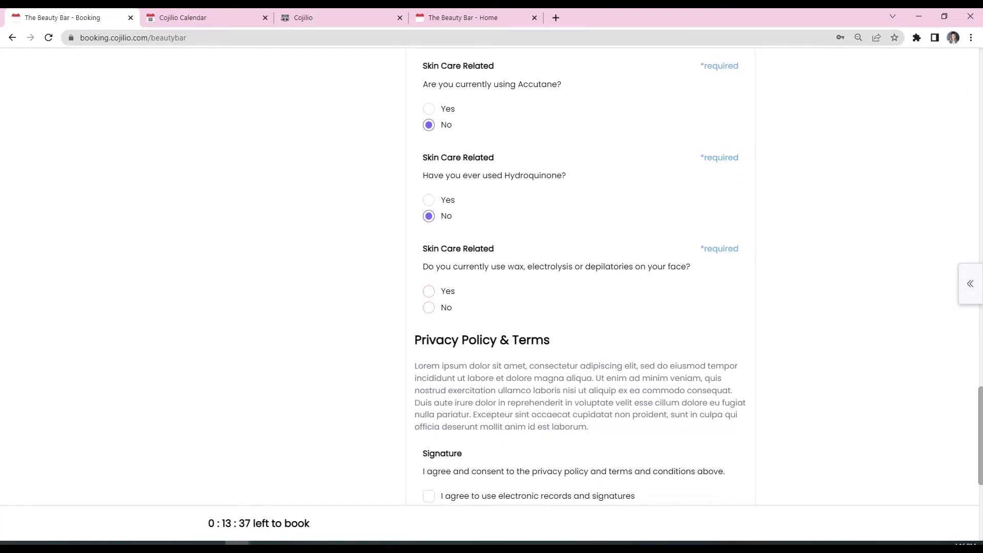
{"action": "left_click", "coordinate": [429, 308]}
- Agree to use electronic records and signatures and draw a freehand signature under the Privacy Policy & Terms
{"action": "scroll", "coordinate": [578, 287], "scroll_direction": "down", "scroll_amount": 3}
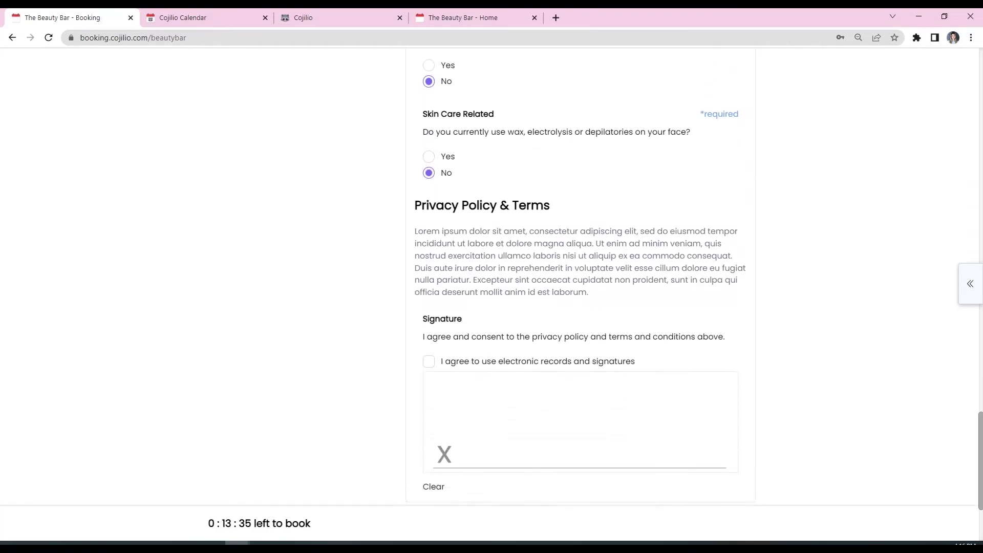
{"action": "scroll", "coordinate": [579, 287], "scroll_direction": "down", "scroll_amount": 1}
{"action": "left_click", "coordinate": [428, 327]}
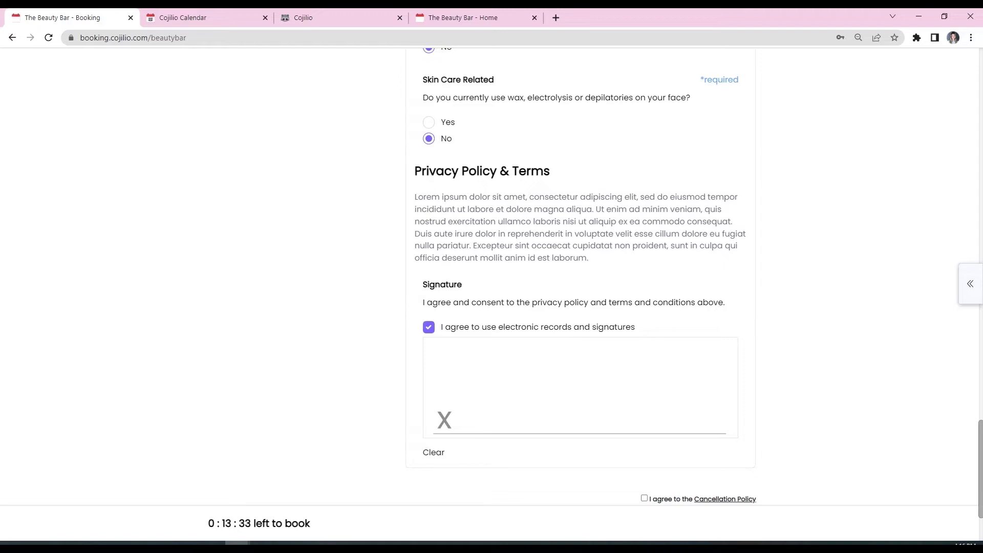
{"action": "mouse_move", "coordinate": [517, 373]}
{"action": "left_mouse_down"}
{"action": "mouse_move", "coordinate": [475, 391]}
{"action": "mouse_move", "coordinate": [733, 389]}
{"action": "left_mouse_up"}
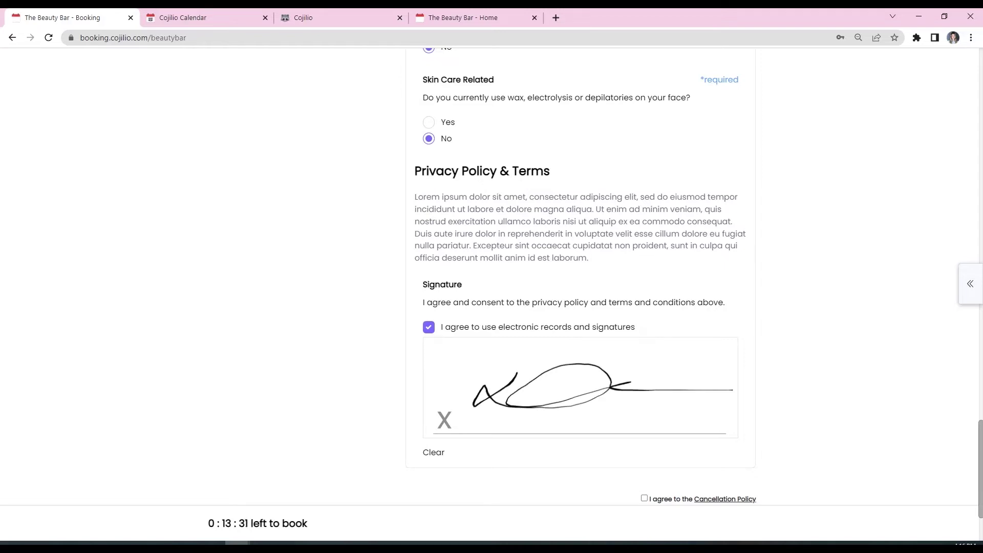
- Accept the Cancellation Policy and the Cojilio Terms & Conditions, then book the appointment and confirm the deposit charge
{"action": "scroll", "coordinate": [734, 389], "scroll_direction": "down", "scroll_amount": 3}
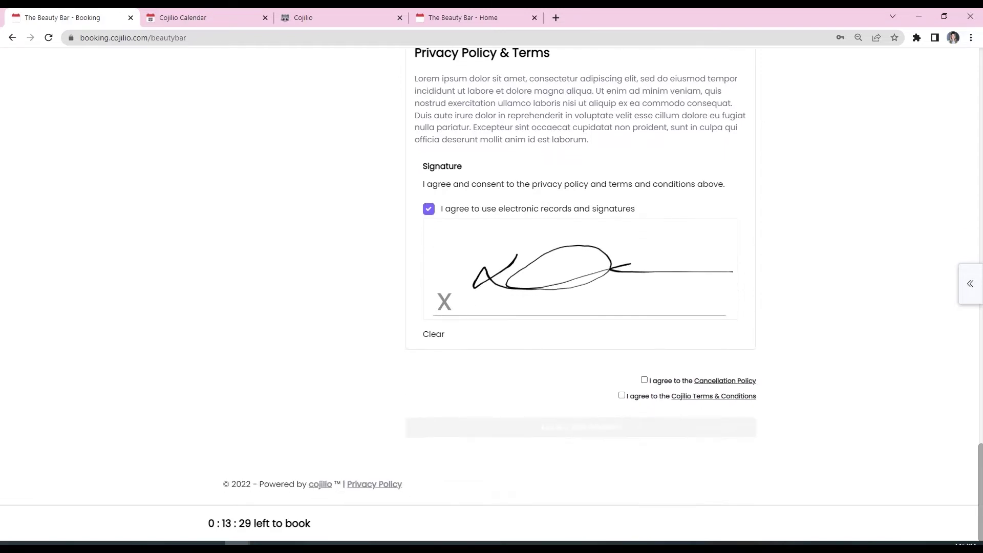
{"action": "left_click", "coordinate": [645, 380]}
{"action": "left_click", "coordinate": [622, 395]}
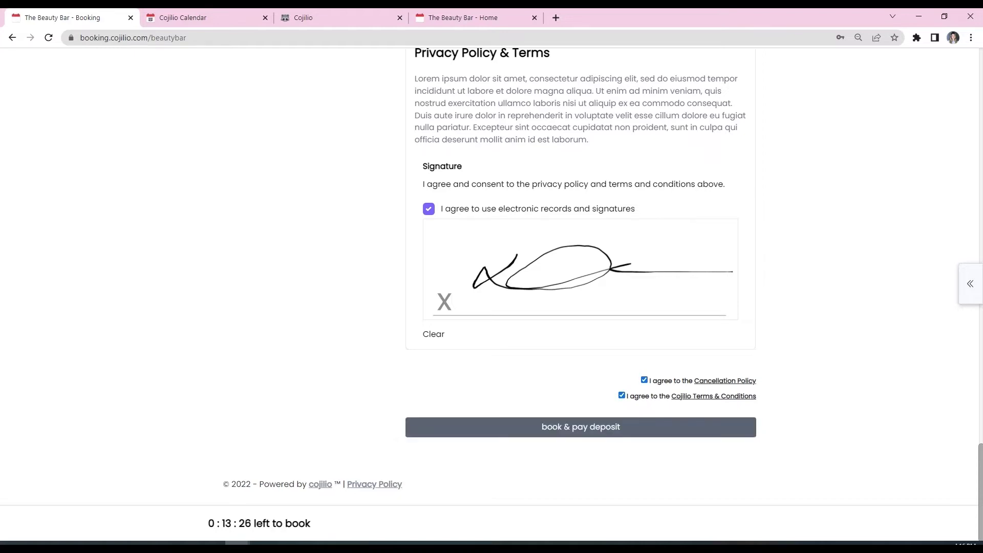
{"action": "left_click", "coordinate": [581, 427]}
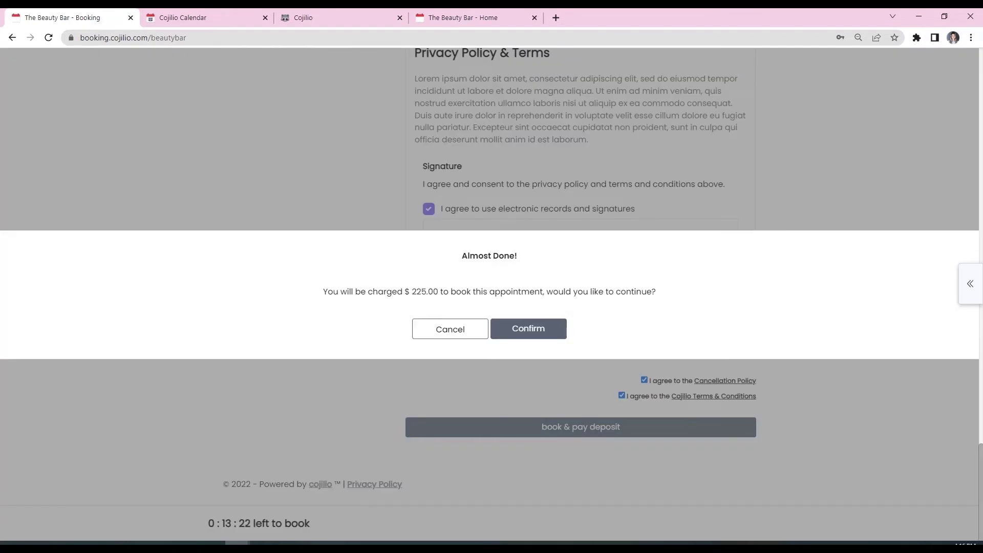
{"action": "left_click", "coordinate": [529, 328]}
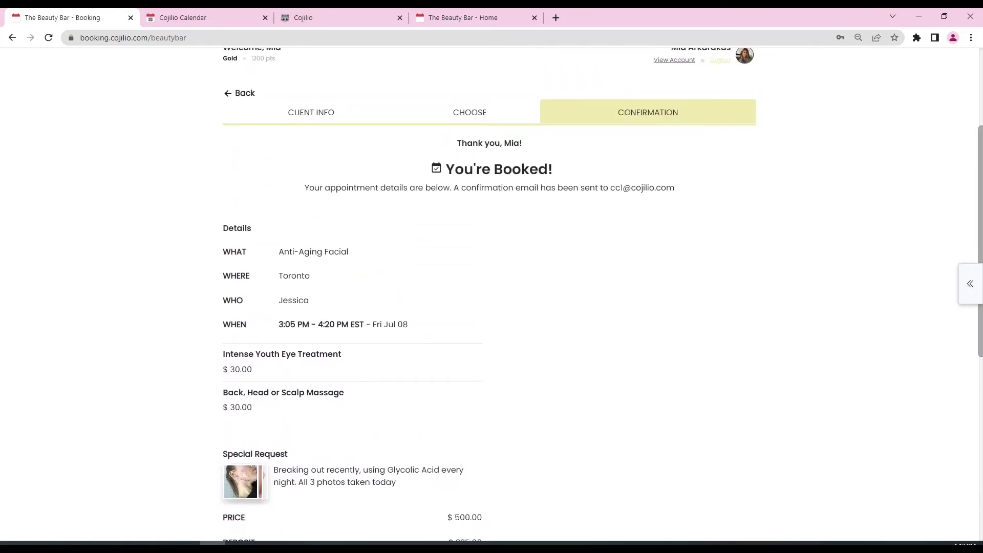
- Review the booked appointment's details, add-ons, special request and price breakdown on the confirmation page
{"action": "scroll", "coordinate": [490, 295], "scroll_direction": "down", "scroll_amount": 1}
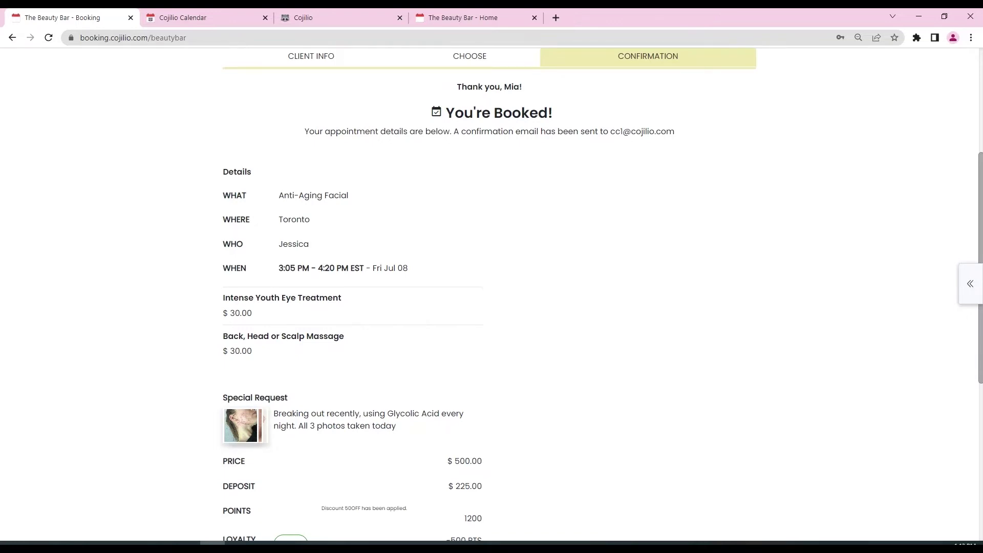
{"action": "scroll", "coordinate": [489, 295], "scroll_direction": "down", "scroll_amount": 3}
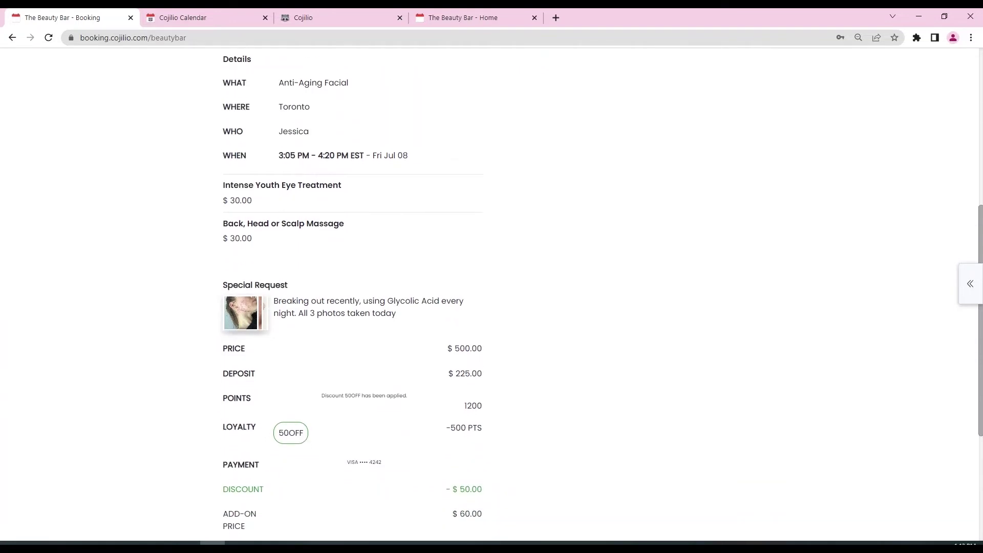
{"action": "scroll", "coordinate": [489, 295], "scroll_direction": "down", "scroll_amount": 2}
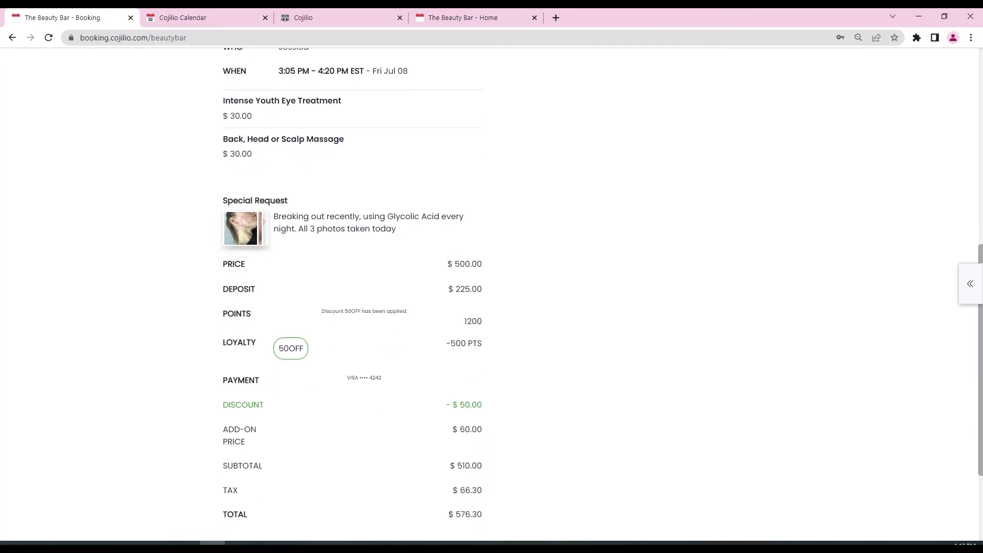
{"action": "scroll", "coordinate": [490, 295], "scroll_direction": "up", "scroll_amount": 5}
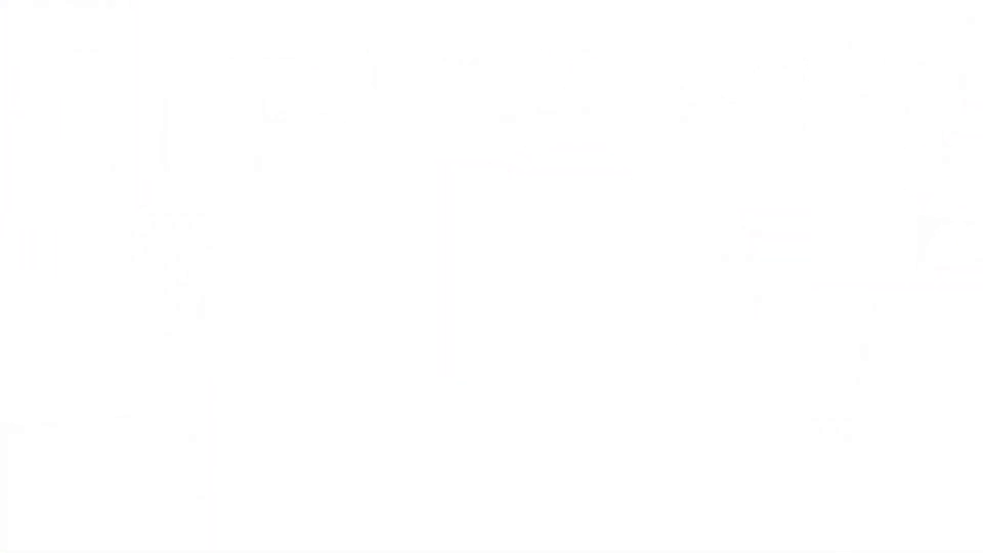
{"action": "scroll", "coordinate": [489, 294], "scroll_direction": "up", "scroll_amount": 3}
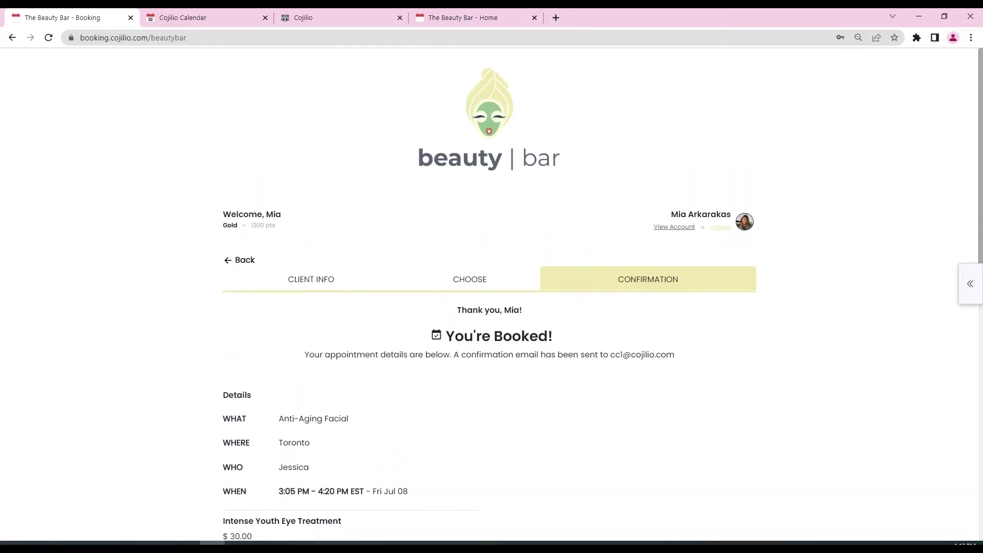
- Switch to the Cojilio Calendar and look up the new Anti-Aging Facial appointment on July 08, 2022
{"action": "key", "text": "ctrl+Tab"}
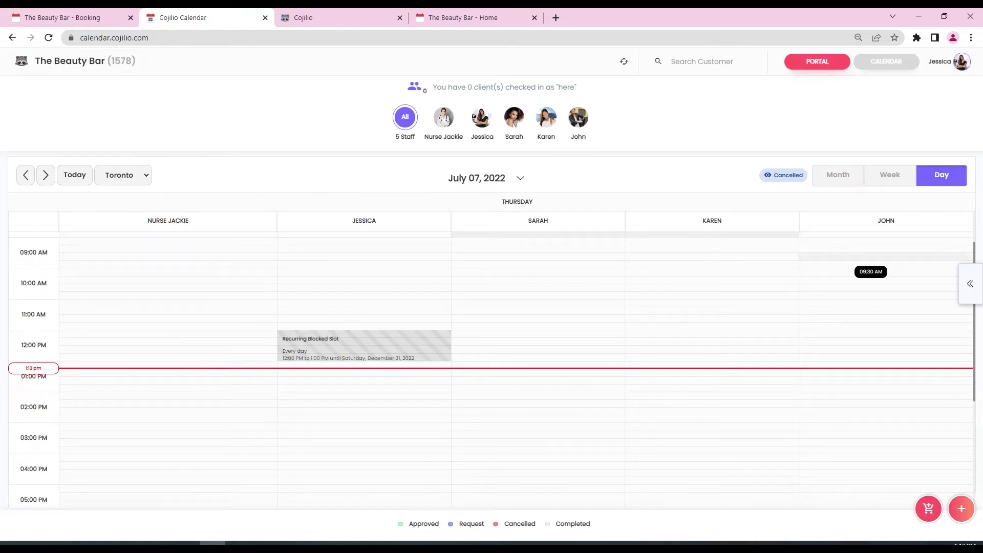
{"action": "left_click", "coordinate": [45, 175]}
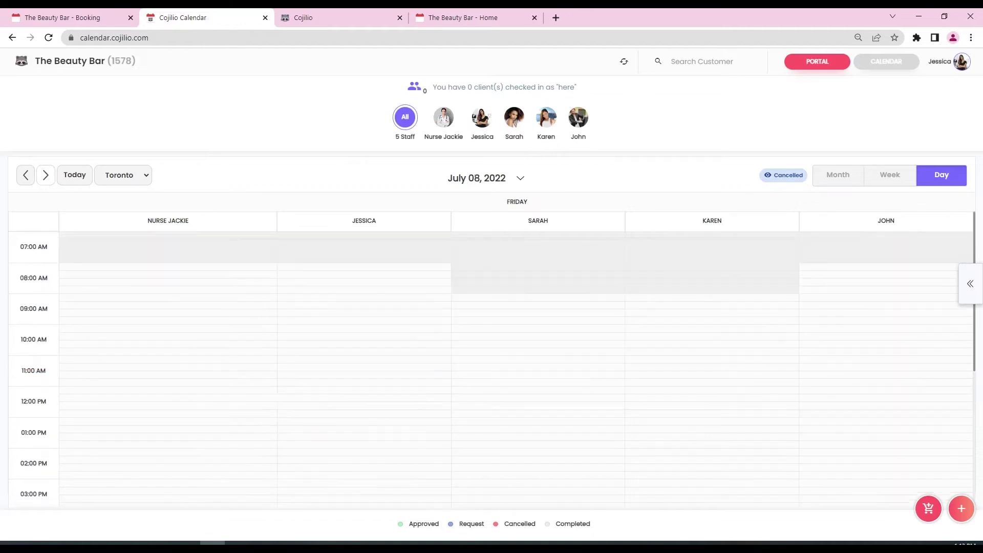
{"action": "scroll", "coordinate": [622, 402], "scroll_direction": "down", "scroll_amount": 3}
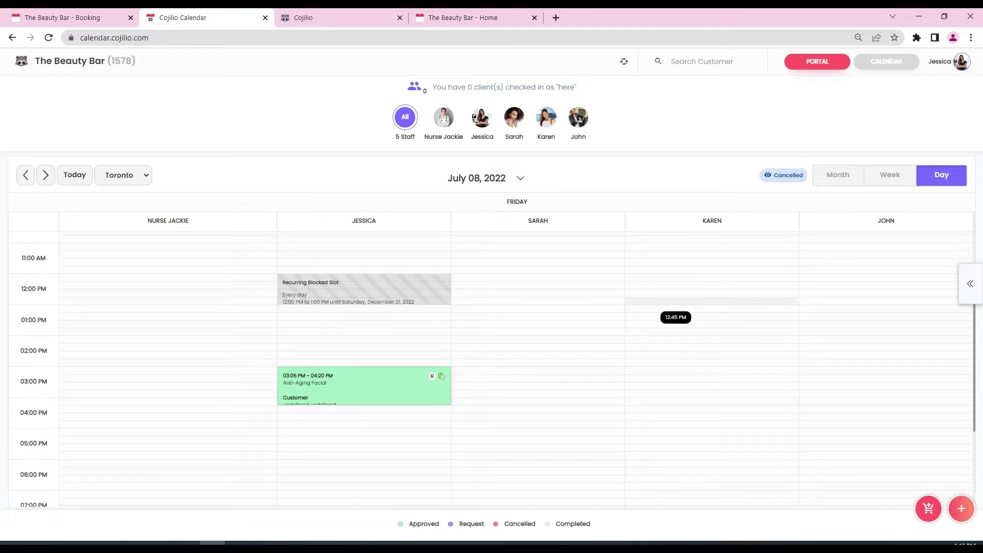
{"action": "scroll", "coordinate": [666, 317], "scroll_direction": "up", "scroll_amount": 1}
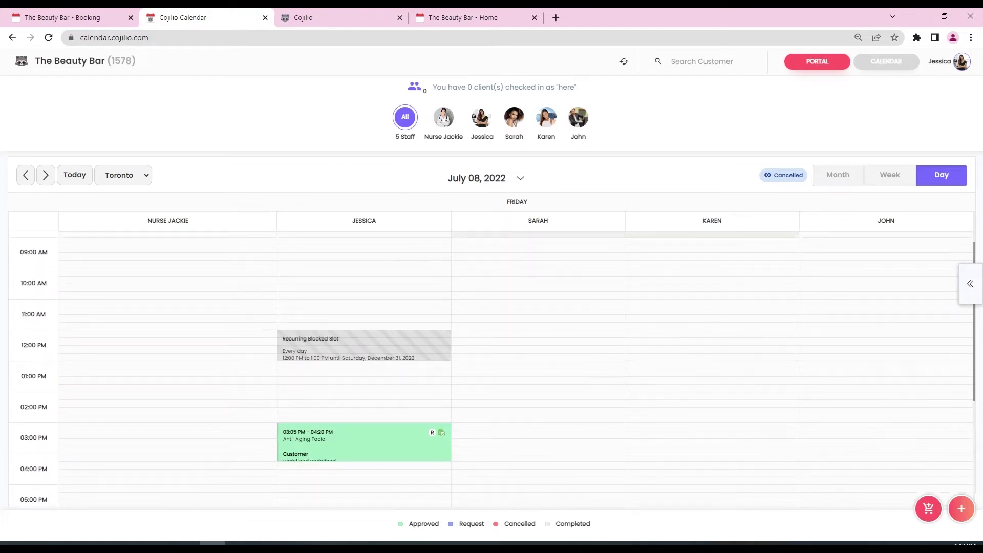
- Reload the calendar data from the staff profile options and return to the July 08, 2022 day view
{"action": "left_click", "coordinate": [962, 62]}
{"action": "left_click", "coordinate": [938, 99]}
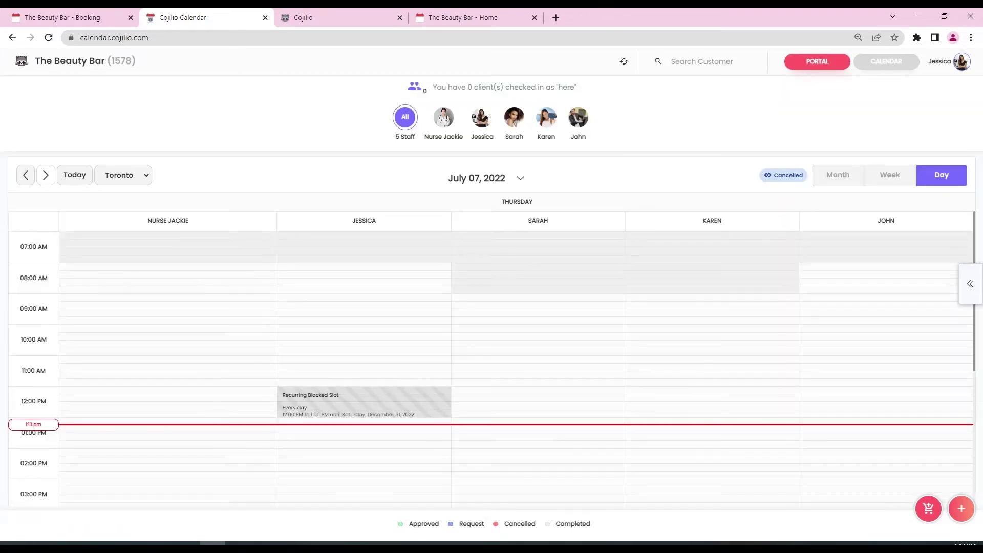
{"action": "left_click", "coordinate": [45, 174]}
- Open the Anti-Aging Facial appointment's completed First Time Clients: Facial Form, review the submitted photos and answers, and close the form
{"action": "scroll", "coordinate": [630, 331], "scroll_direction": "down", "scroll_amount": 2}
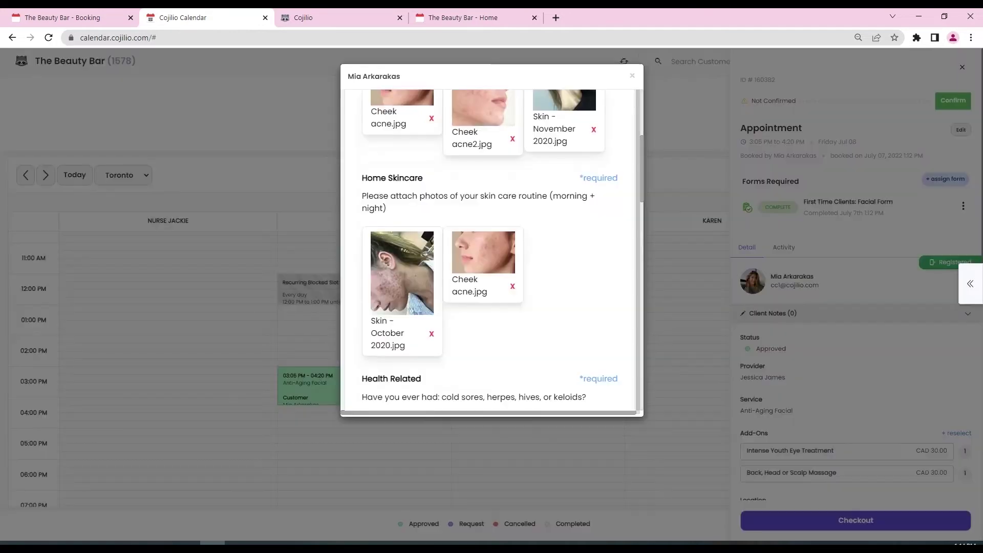
{"action": "scroll", "coordinate": [489, 251], "scroll_direction": "down", "scroll_amount": 5}
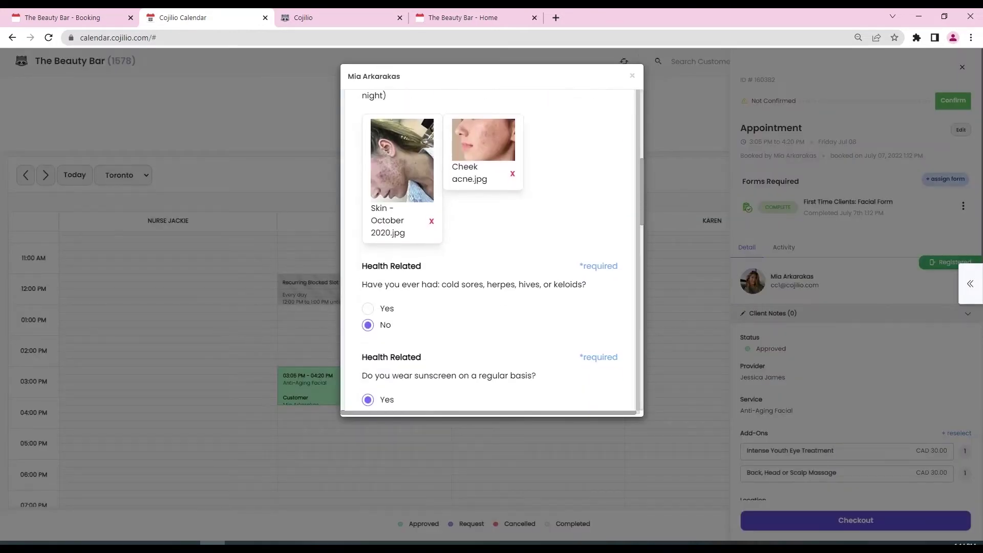
{"action": "scroll", "coordinate": [489, 251], "scroll_direction": "down", "scroll_amount": 6}
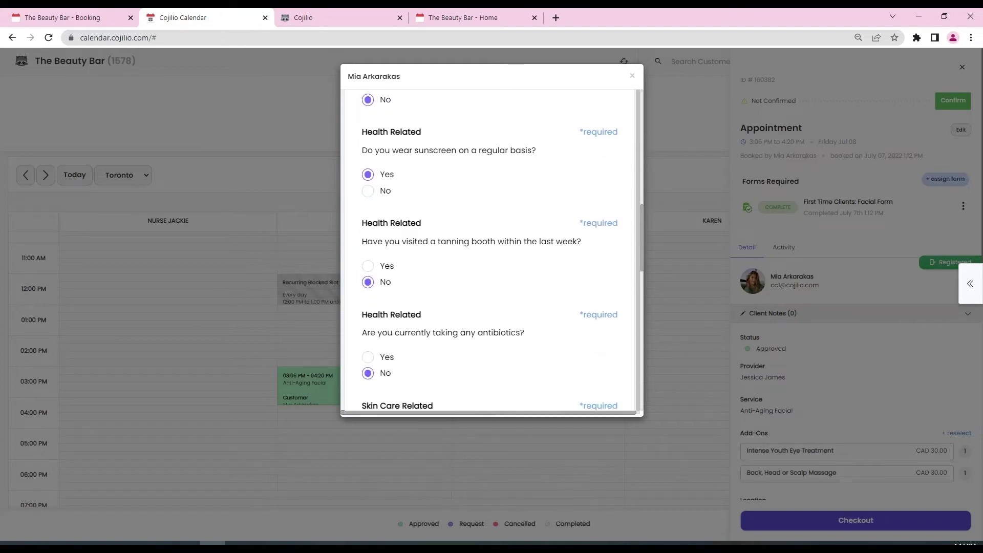
{"action": "scroll", "coordinate": [489, 251], "scroll_direction": "down", "scroll_amount": 4}
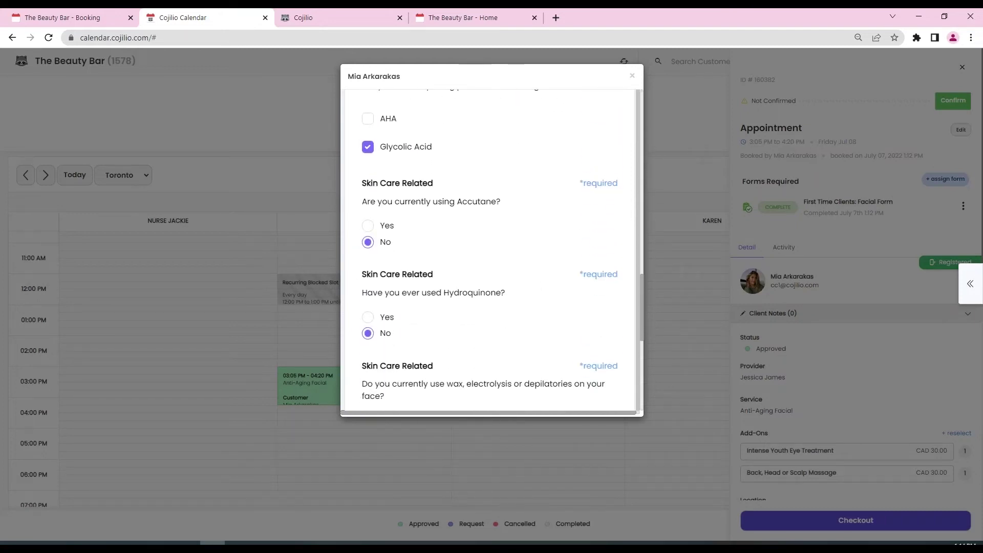
{"action": "scroll", "coordinate": [489, 251], "scroll_direction": "down", "scroll_amount": 1}
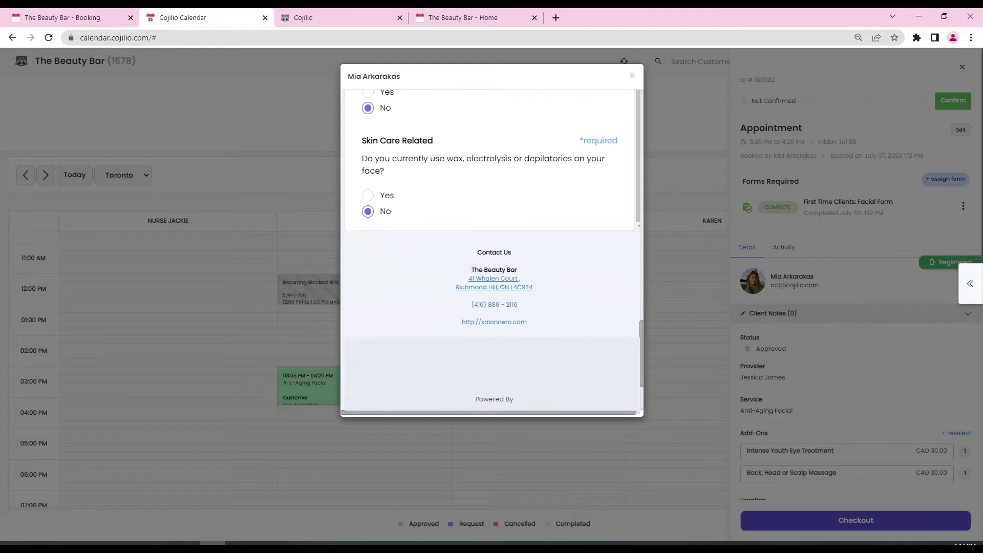
{"action": "scroll", "coordinate": [492, 251], "scroll_direction": "up", "scroll_amount": 2}
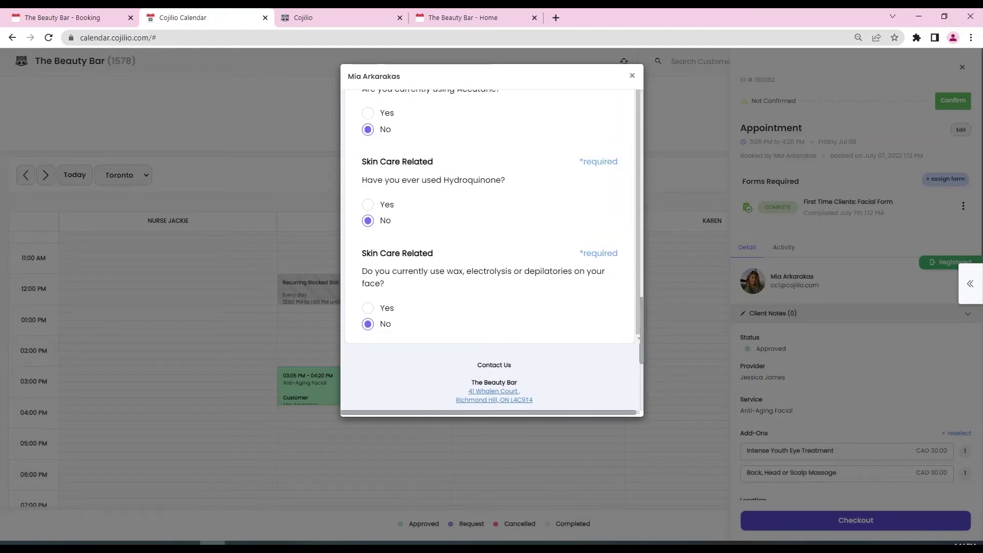
{"action": "key", "text": "Escape"}
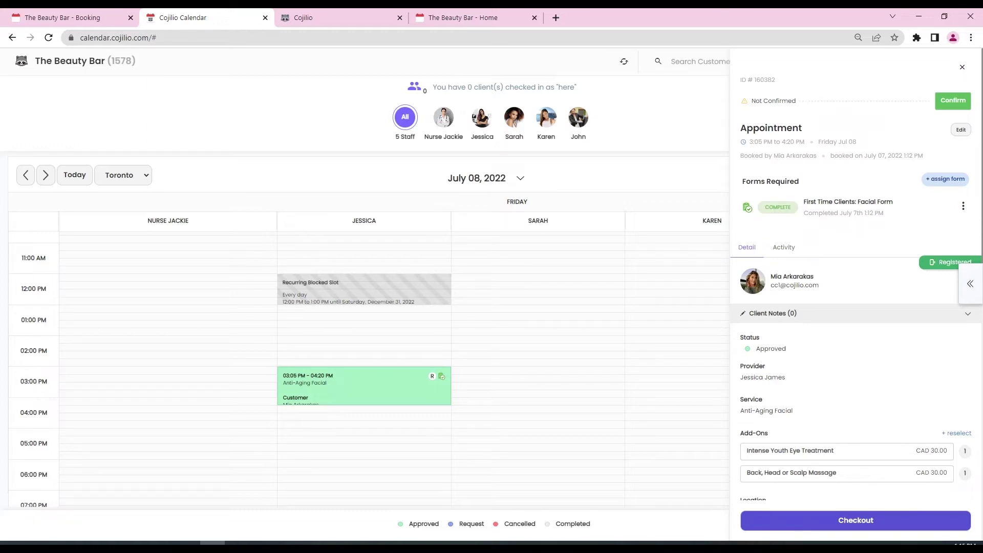
- Review the Anti-Aging Facial appointment's add-ons, location, times, special request photos and price breakdown
{"action": "scroll", "coordinate": [856, 277], "scroll_direction": "down", "scroll_amount": 3}
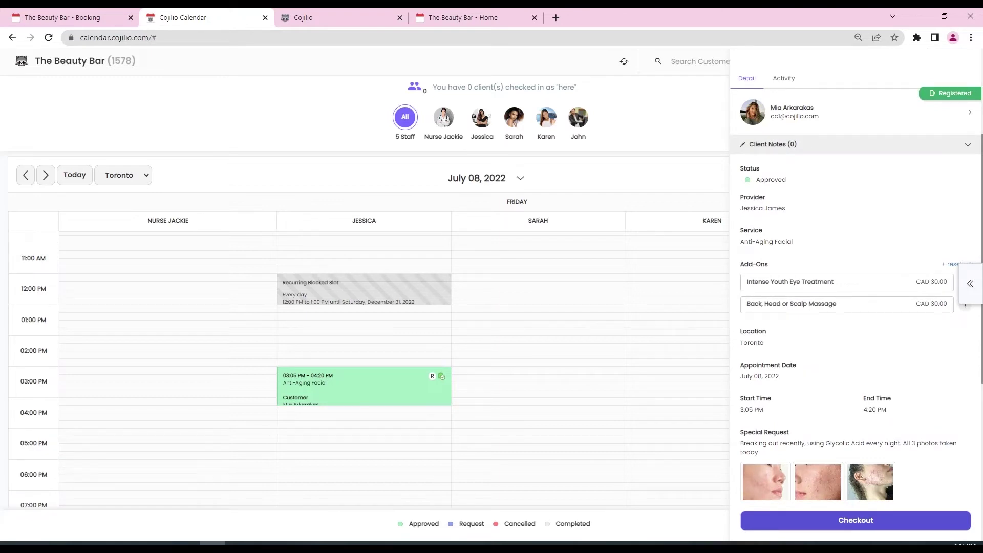
{"action": "scroll", "coordinate": [856, 277], "scroll_direction": "down", "scroll_amount": 1}
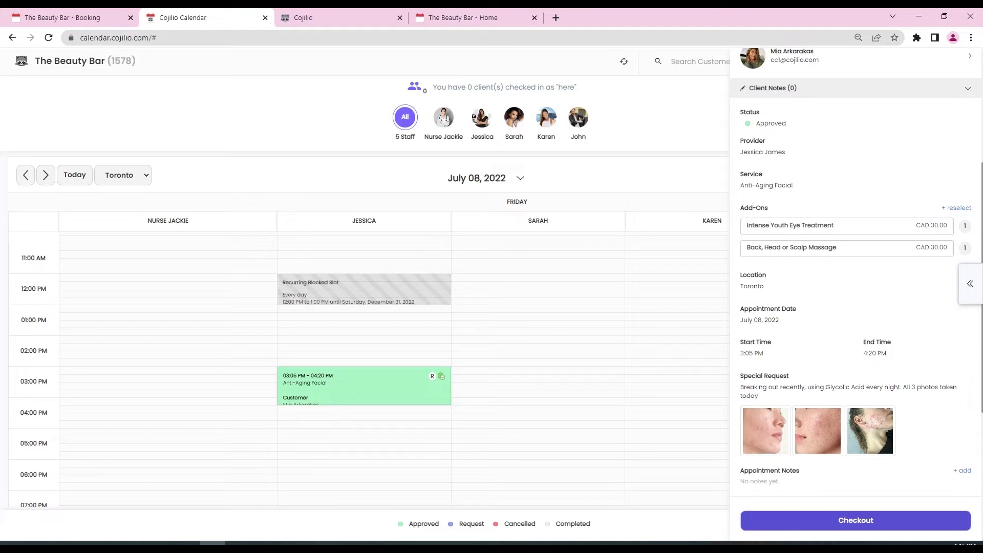
{"action": "scroll", "coordinate": [855, 277], "scroll_direction": "down", "scroll_amount": 2}
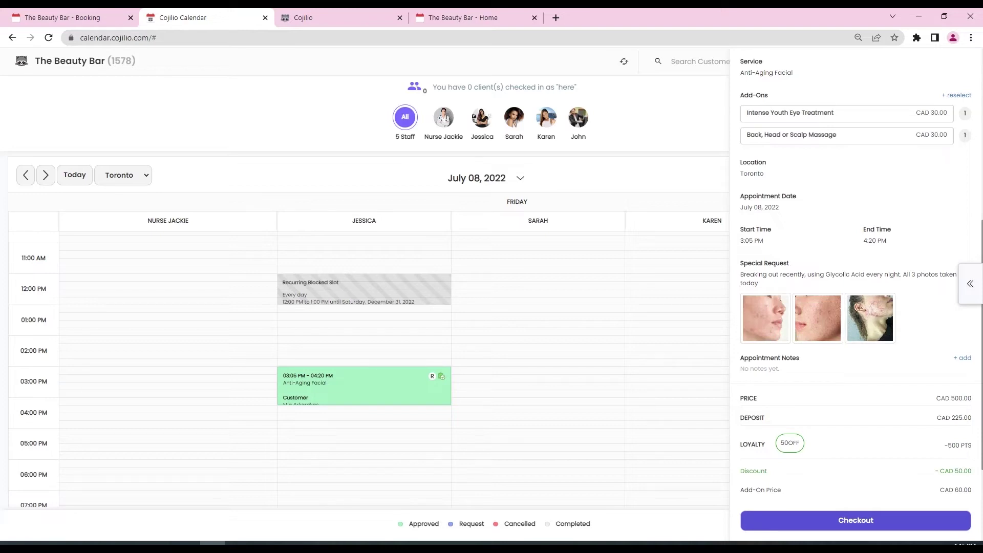
{"action": "scroll", "coordinate": [856, 287], "scroll_direction": "down", "scroll_amount": 2}
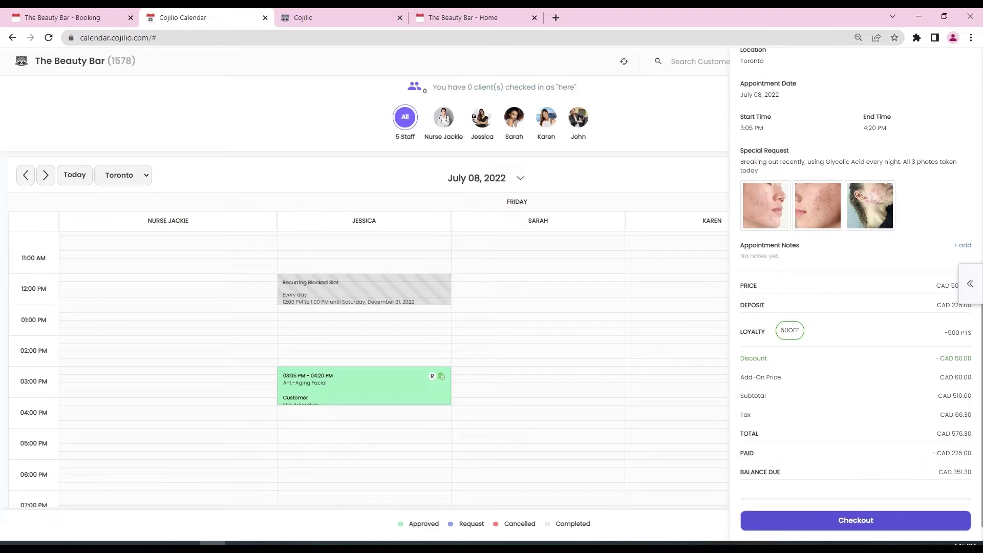
{"action": "scroll", "coordinate": [856, 289], "scroll_direction": "down", "scroll_amount": 1}
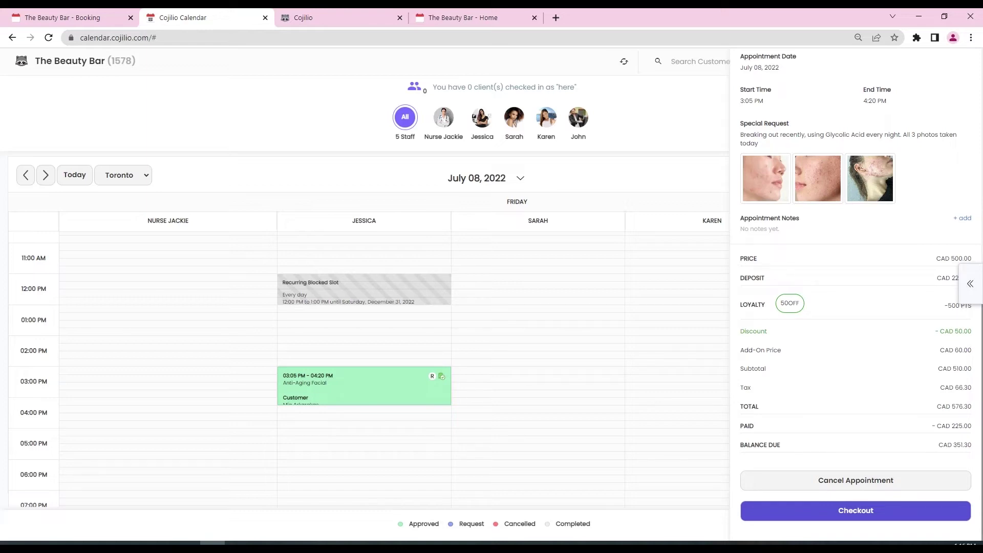
{"action": "scroll", "coordinate": [856, 289], "scroll_direction": "up", "scroll_amount": 10}
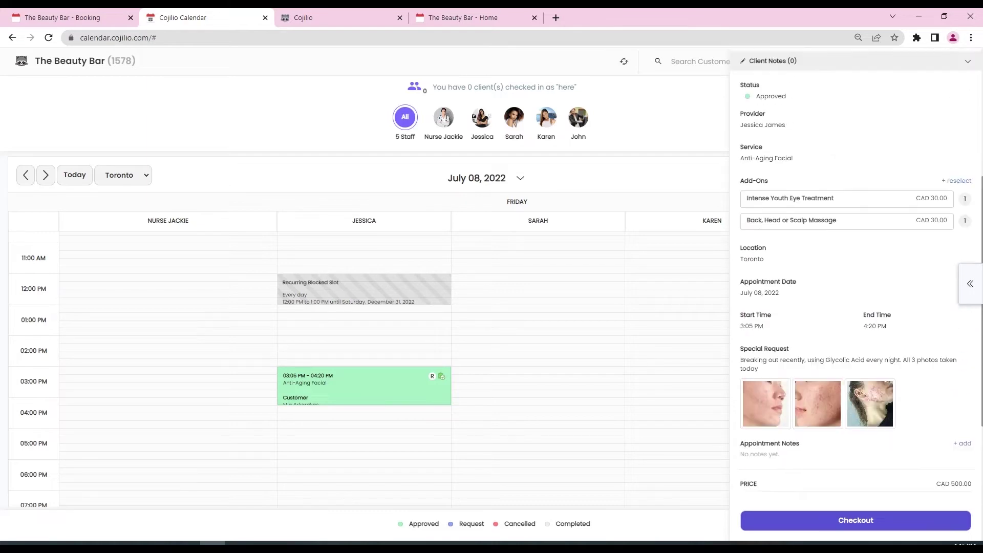
{"action": "scroll", "coordinate": [856, 290], "scroll_direction": "up", "scroll_amount": 1}
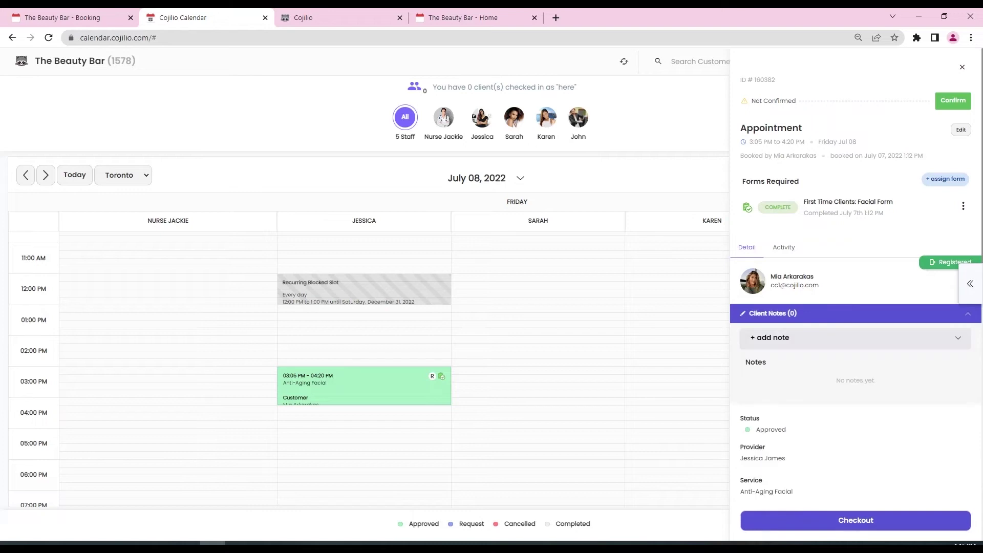
- Expand the appointment's client notes, inspect the fields for adding a note, and collapse the section
{"action": "left_click", "coordinate": [771, 338]}
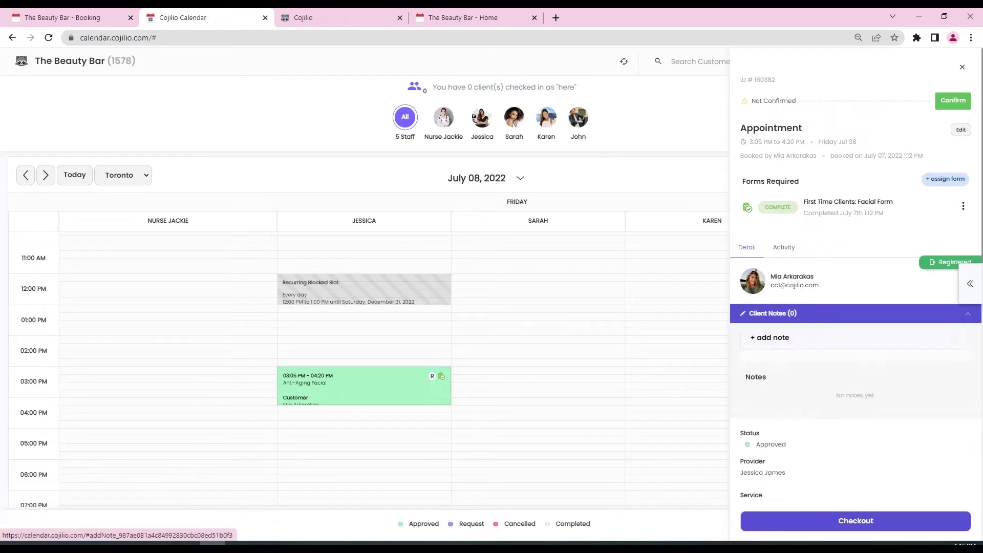
{"action": "scroll", "coordinate": [771, 337], "scroll_direction": "down", "scroll_amount": 2}
{"action": "scroll", "coordinate": [771, 224], "scroll_direction": "down", "scroll_amount": 1}
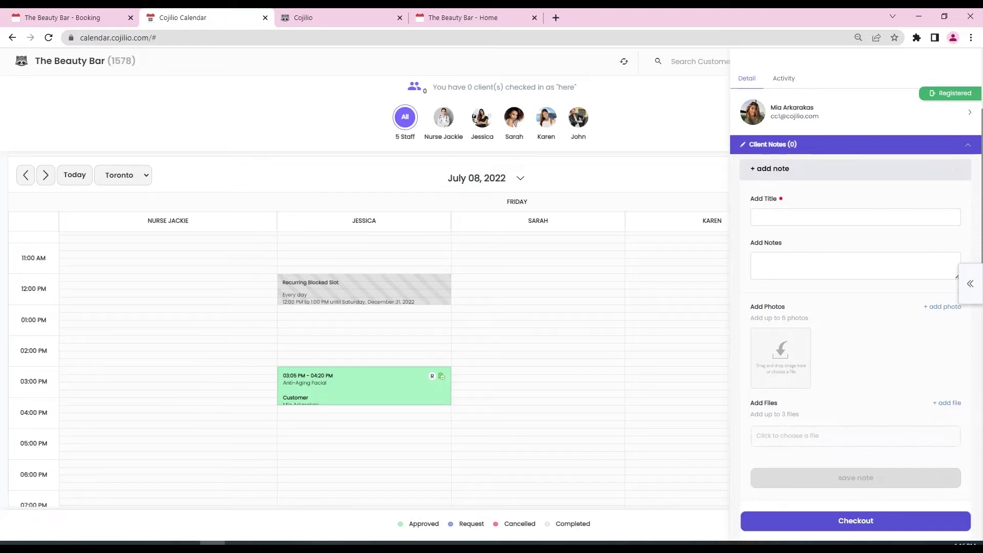
{"action": "scroll", "coordinate": [856, 267], "scroll_direction": "up", "scroll_amount": 1}
{"action": "left_click", "coordinate": [771, 225]}
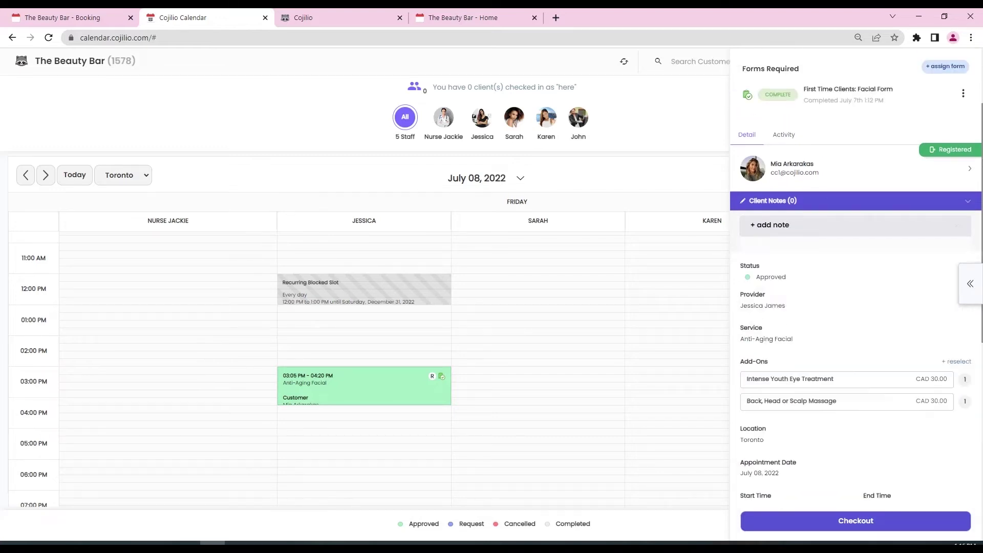
{"action": "left_click", "coordinate": [773, 201]}
{"action": "scroll", "coordinate": [773, 201], "scroll_direction": "up", "scroll_amount": 2}
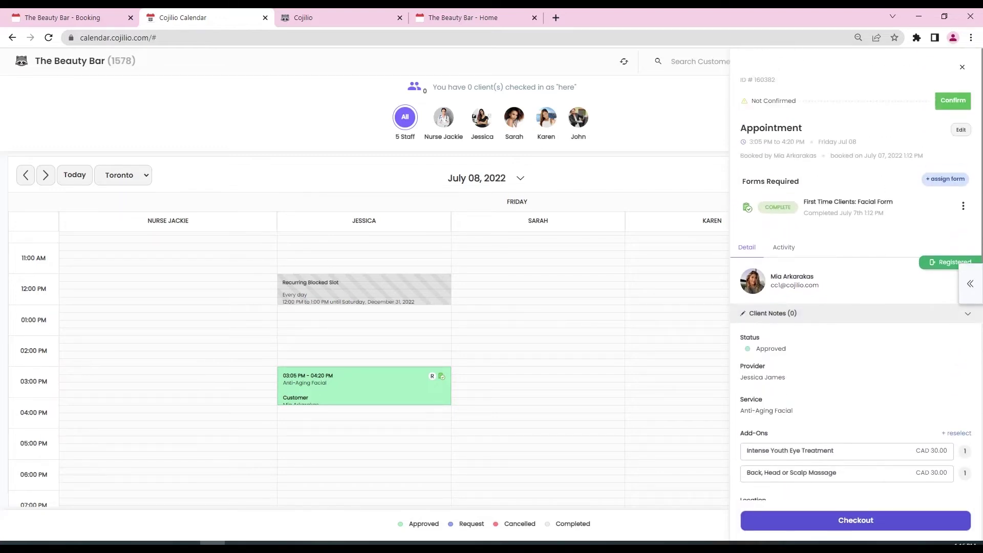
- Open the Anti-Aging Facial appointment for editing and review its service, provider, location, date, duration and price fields
{"action": "left_click", "coordinate": [961, 130]}
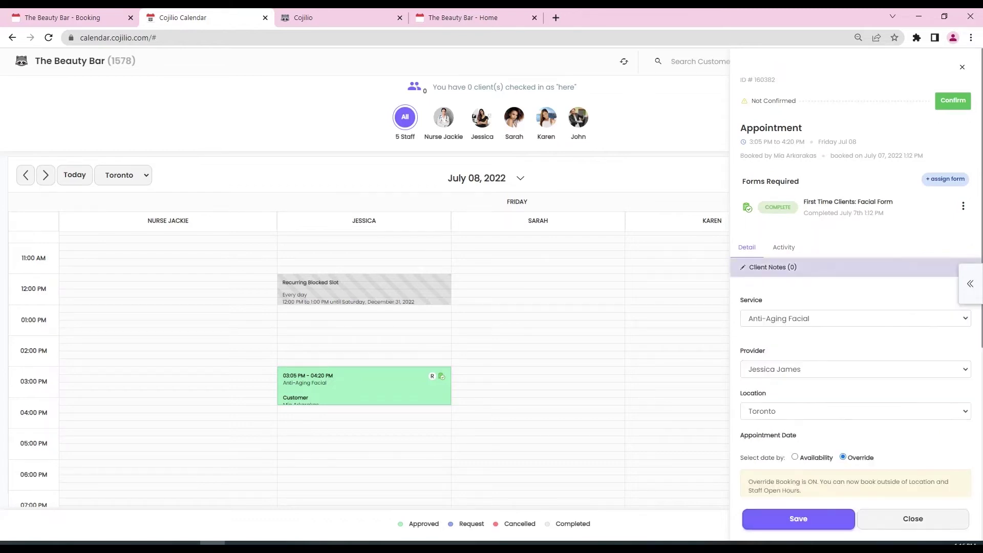
{"action": "scroll", "coordinate": [764, 135], "scroll_direction": "down", "scroll_amount": 2}
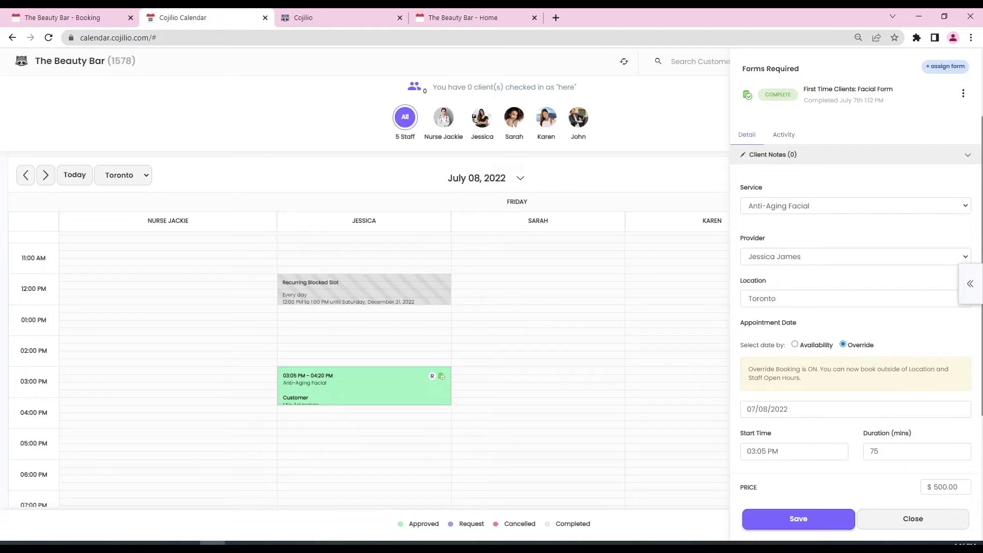
{"action": "scroll", "coordinate": [857, 295], "scroll_direction": "down", "scroll_amount": 1}
{"action": "double_click", "coordinate": [875, 395]}
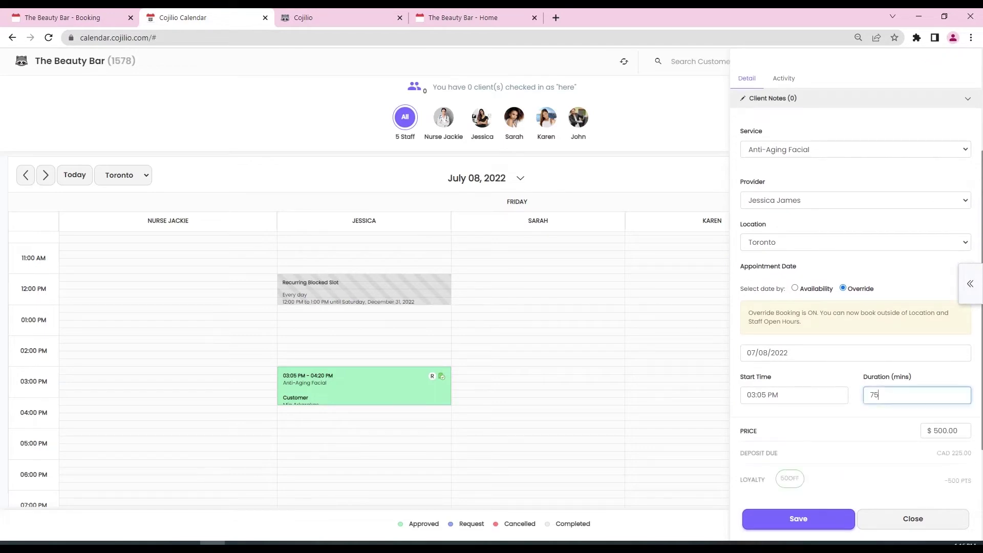
{"action": "left_click", "coordinate": [892, 413]}
{"action": "scroll", "coordinate": [857, 318], "scroll_direction": "down", "scroll_amount": 1}
{"action": "scroll", "coordinate": [856, 317], "scroll_direction": "down", "scroll_amount": 1}
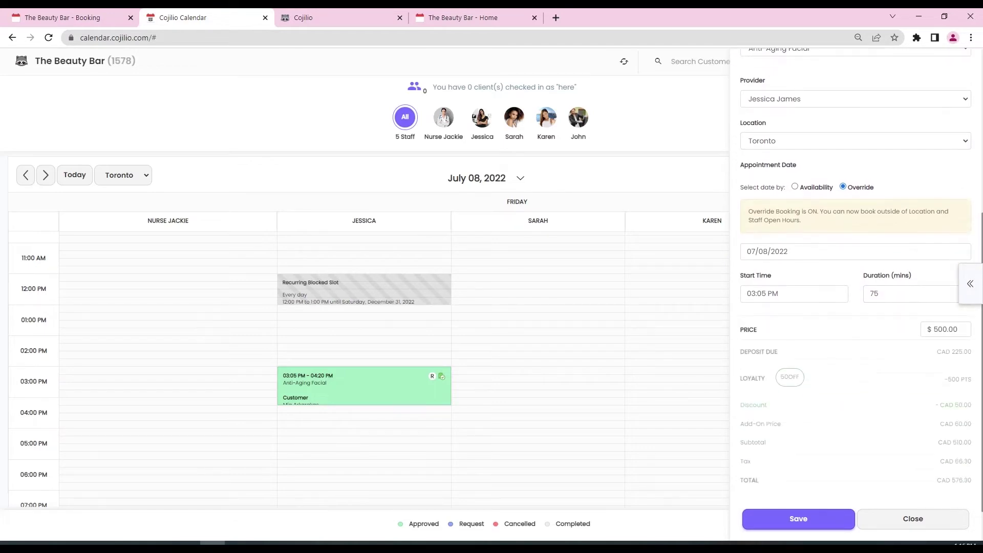
{"action": "scroll", "coordinate": [857, 295], "scroll_direction": "up", "scroll_amount": 2}
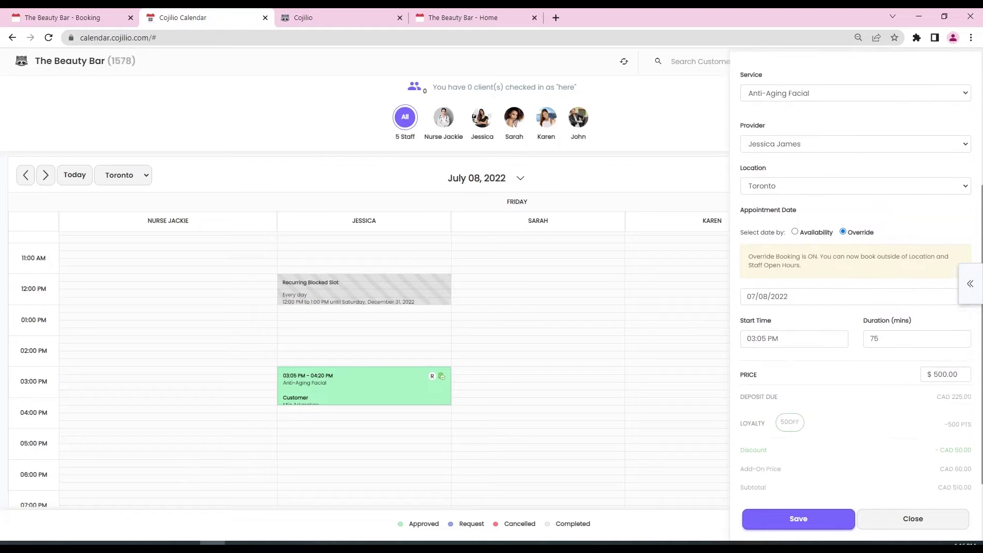
{"action": "scroll", "coordinate": [856, 272], "scroll_direction": "up", "scroll_amount": 1}
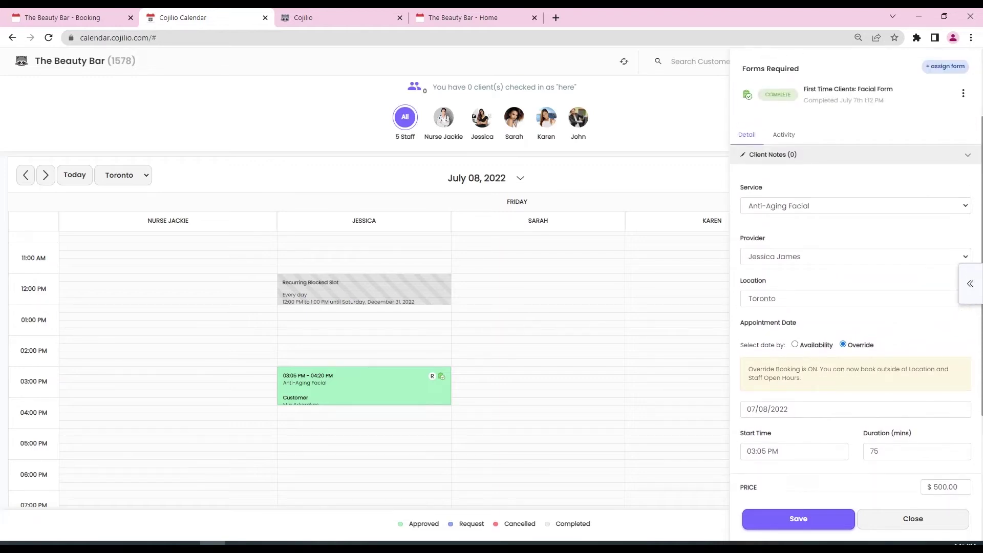
- Look through the provider choices and the July 2022 date picker in the appointment's edit form
{"action": "left_click", "coordinate": [856, 256]}
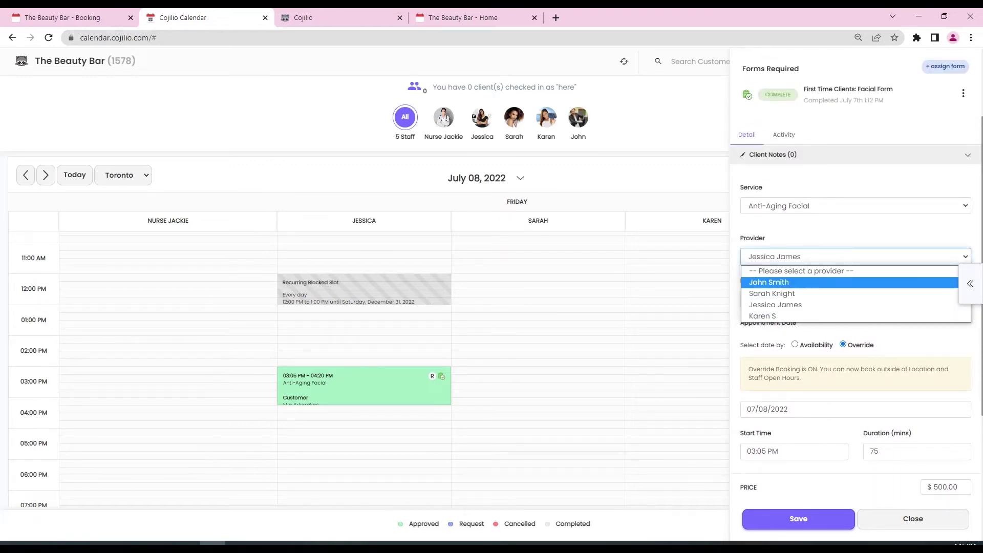
{"action": "left_click", "coordinate": [834, 232]}
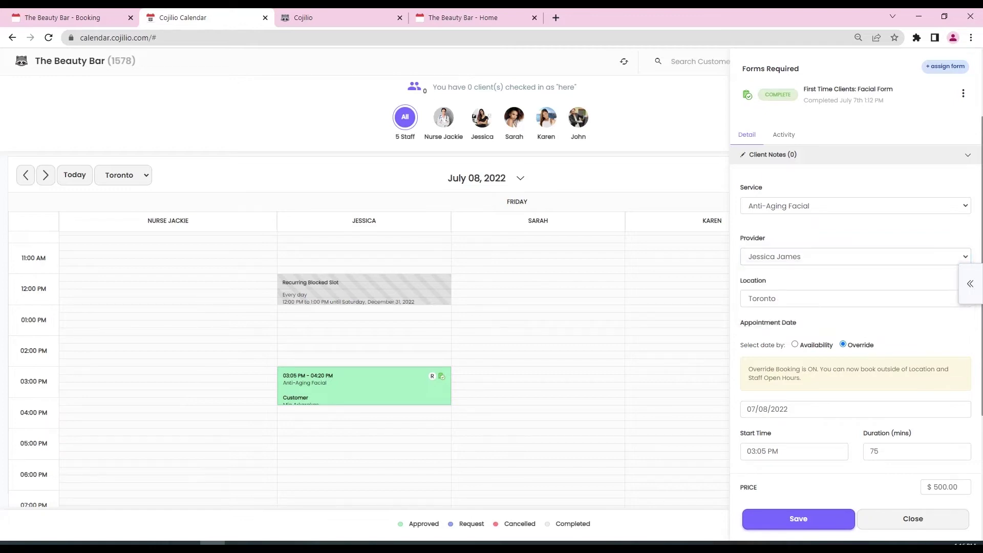
{"action": "scroll", "coordinate": [845, 296], "scroll_direction": "down", "scroll_amount": 2}
{"action": "left_click", "coordinate": [845, 297]}
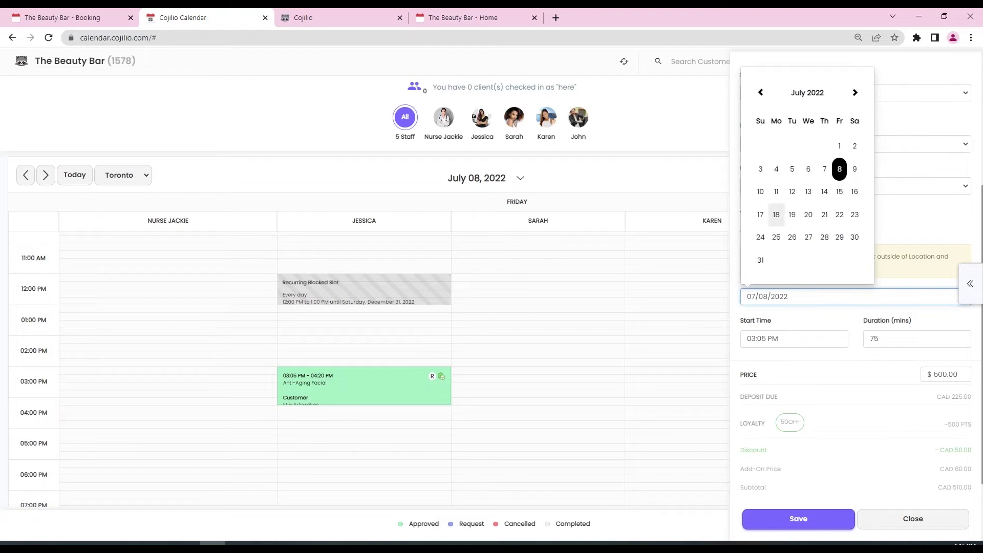
{"action": "left_click", "coordinate": [736, 235]}
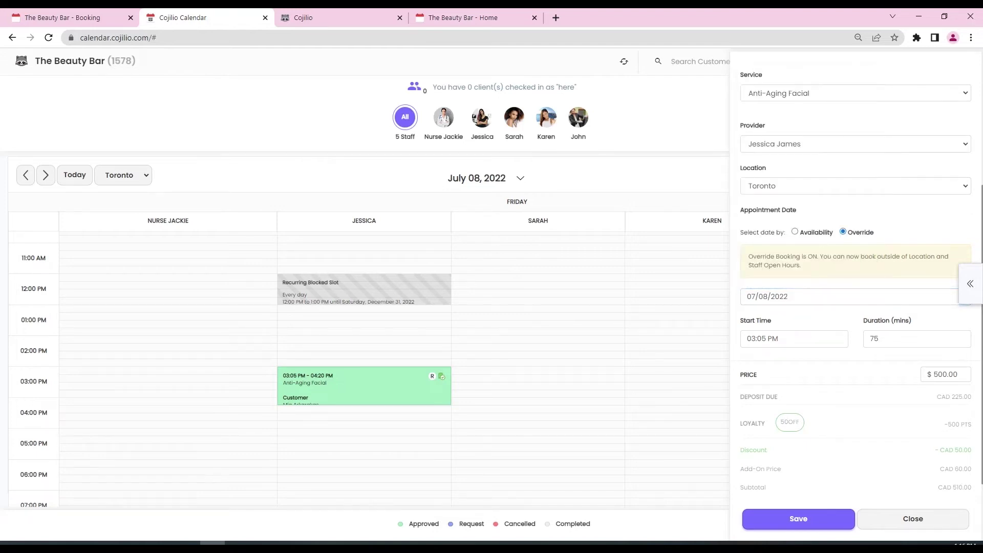
- Set the appointment's start time to 03:15 PM
{"action": "left_click", "coordinate": [778, 339]}
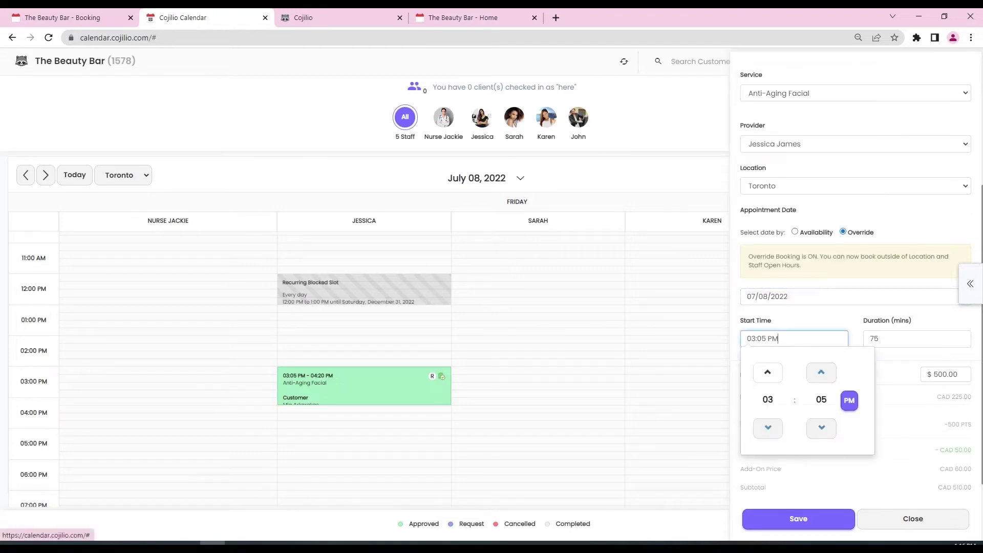
{"action": "left_click", "coordinate": [822, 373]}
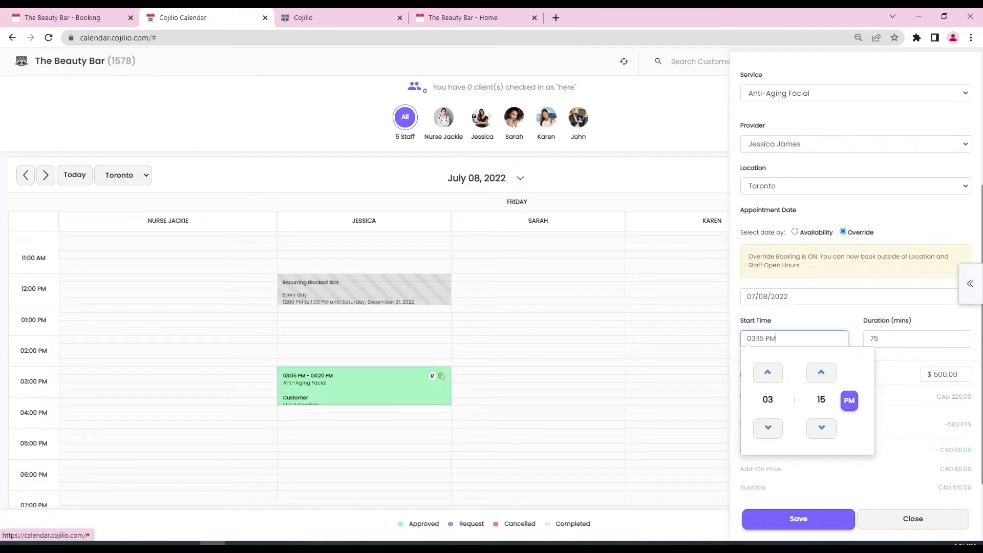
{"action": "left_click", "coordinate": [900, 410]}
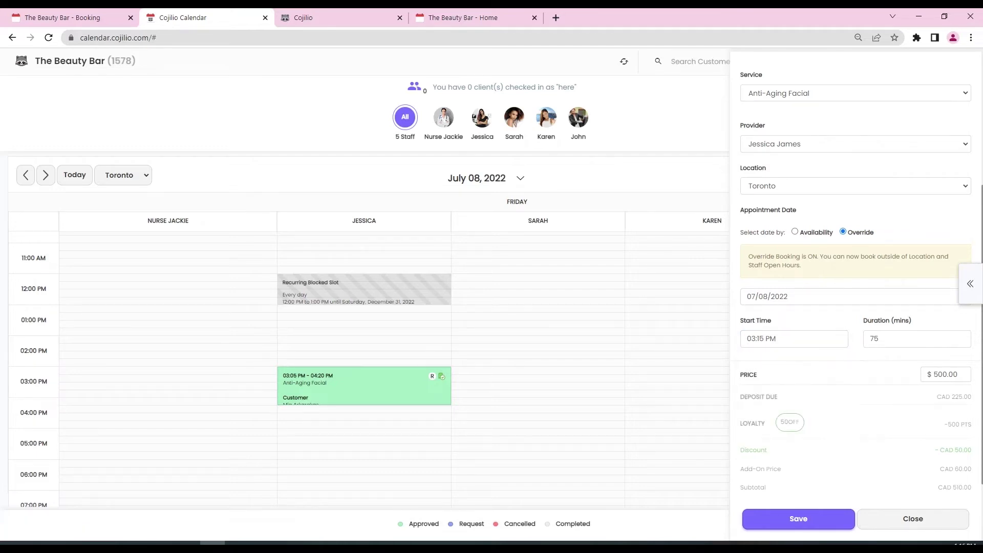
- Set the appointment's duration to 85 minutes, then save and confirm the update
{"action": "scroll", "coordinate": [856, 282], "scroll_direction": "down", "scroll_amount": 1}
{"action": "left_click", "coordinate": [881, 282]}
{"action": "key", "text": "BackSpace"}
{"action": "key", "text": "BackSpace"}
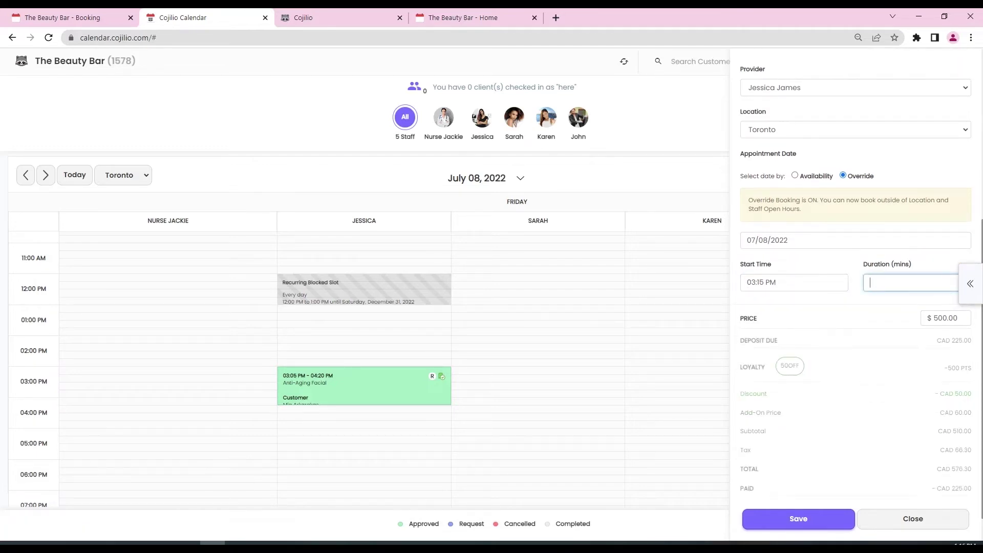
{"action": "type", "text": "85"}
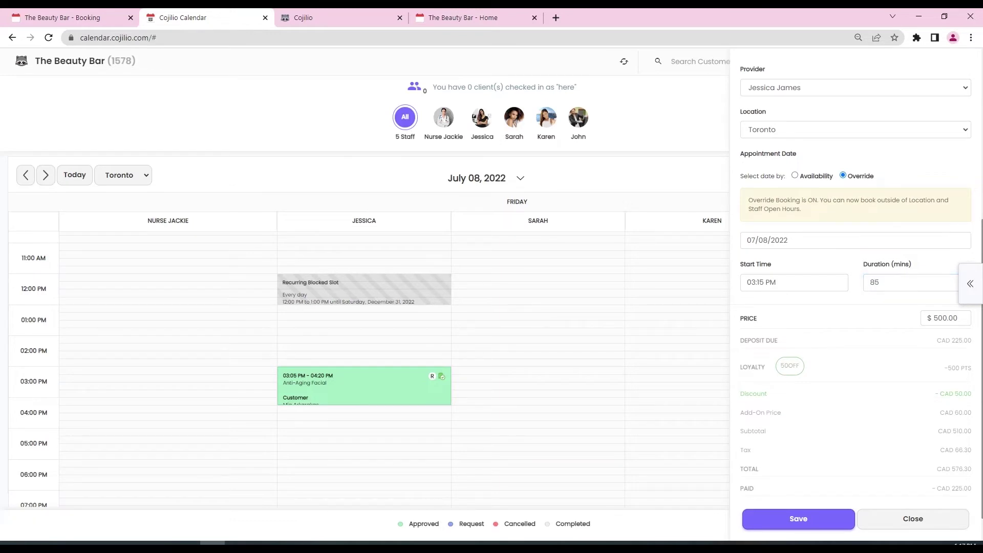
{"action": "scroll", "coordinate": [856, 274], "scroll_direction": "down", "scroll_amount": 1}
{"action": "left_click", "coordinate": [799, 508]}
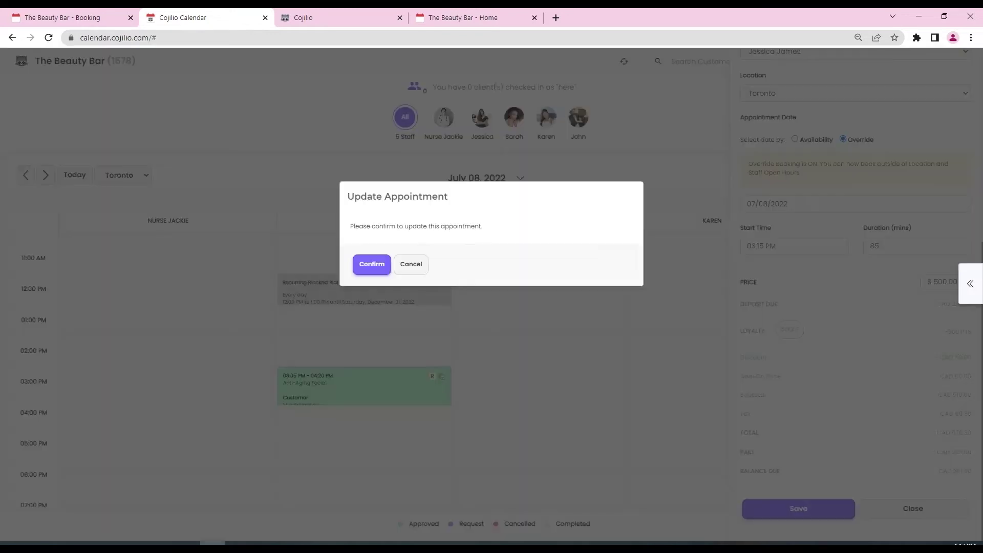
{"action": "left_click", "coordinate": [372, 264]}
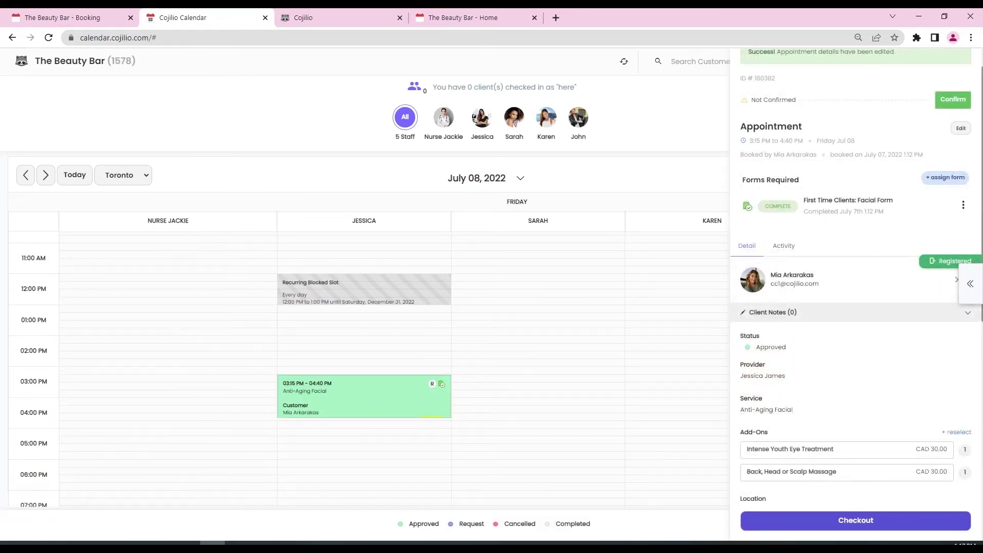
- Open the customer's profile from the appointment and start a new client note titled "Skin History"
{"action": "left_click", "coordinate": [795, 279]}
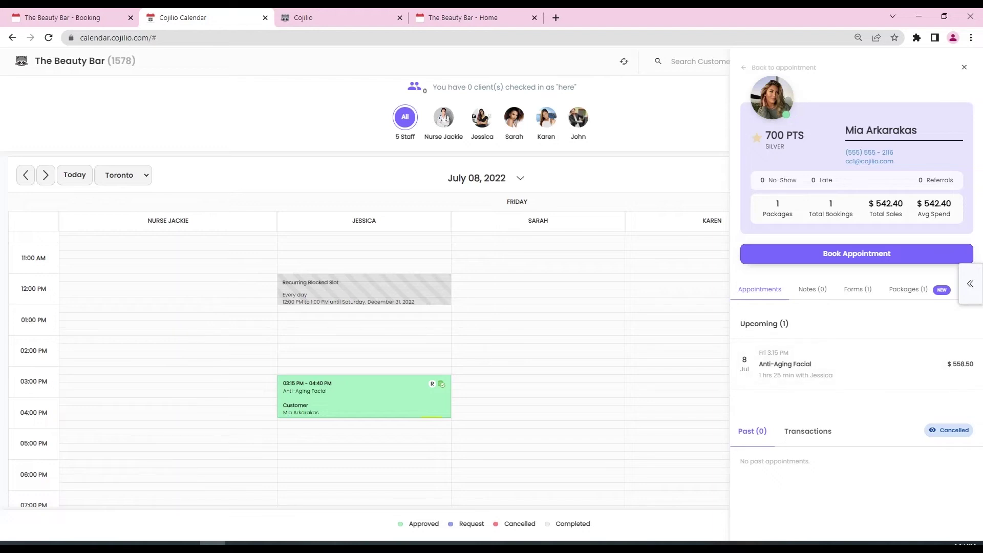
{"action": "left_click", "coordinate": [813, 290]}
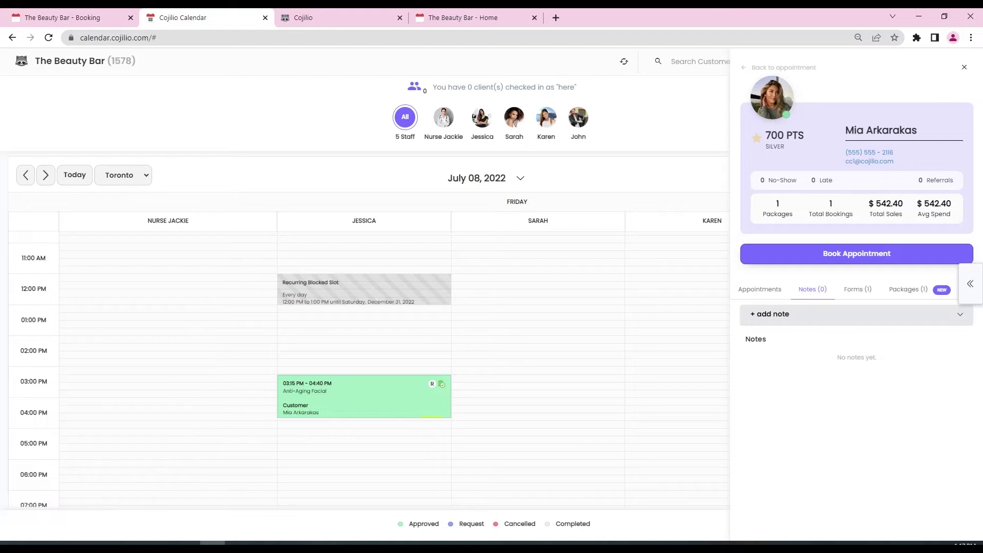
{"action": "left_click", "coordinate": [773, 314]}
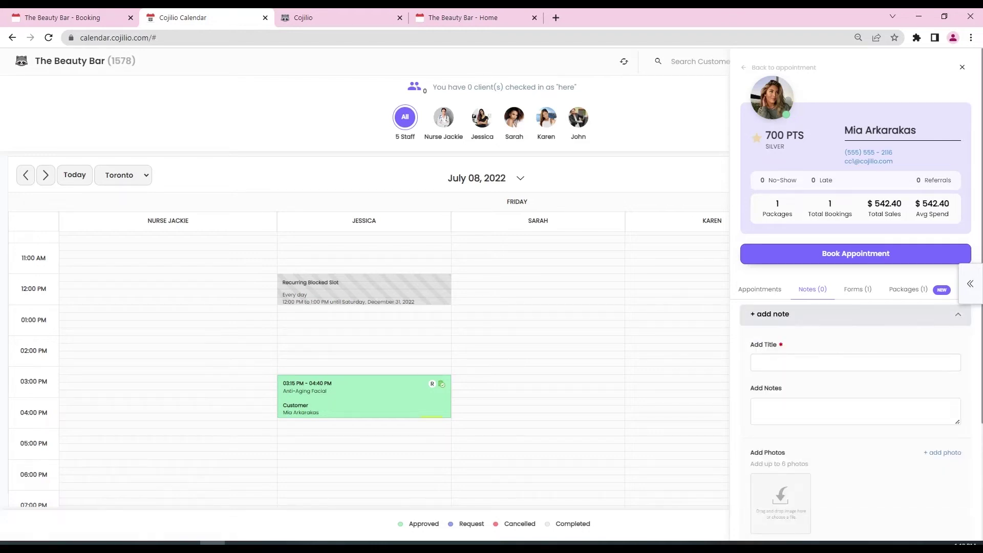
{"action": "left_click", "coordinate": [855, 363]}
{"action": "type", "text": "Skin"}
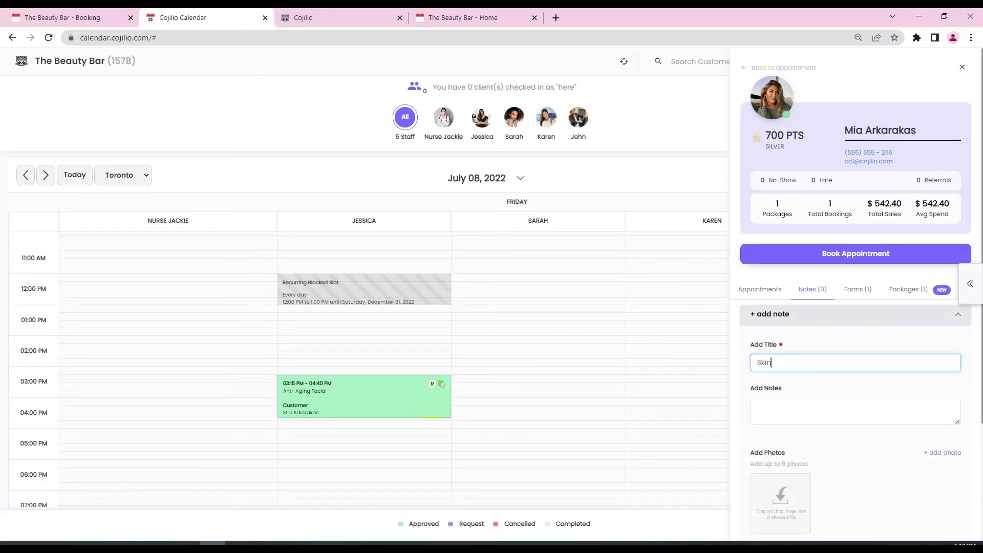
{"action": "type", "text": " History"}
- Fill in the Skin History note's text as "Extremely acneic, will recommend sensitive skin facial instead"
{"action": "left_click", "coordinate": [855, 411]}
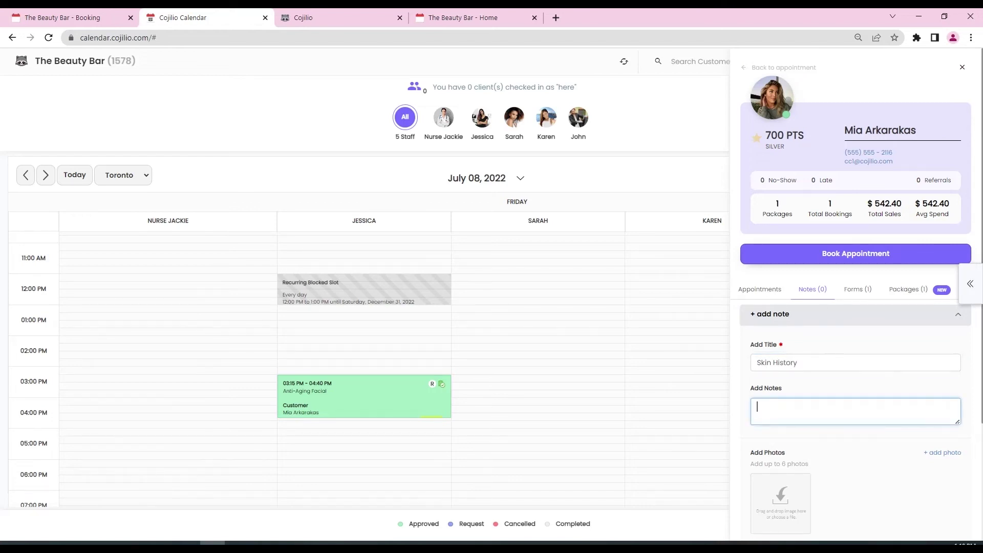
{"action": "type", "text": "Extremely acneic, will recommend s"}
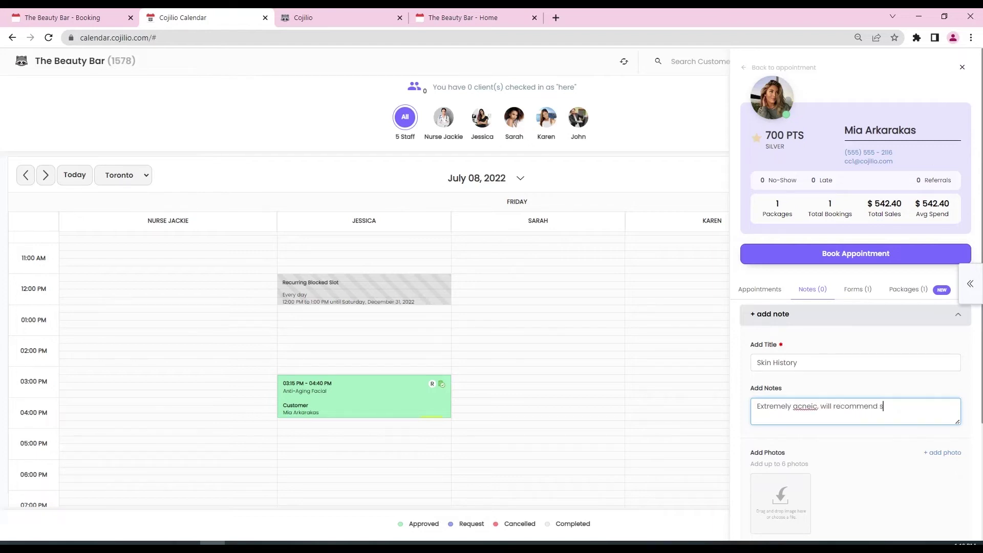
{"action": "type", "text": "ensitive skin fo"}
{"action": "type", "text": "cial instead"}
{"action": "scroll", "coordinate": [856, 292], "scroll_direction": "down", "scroll_amount": 2}
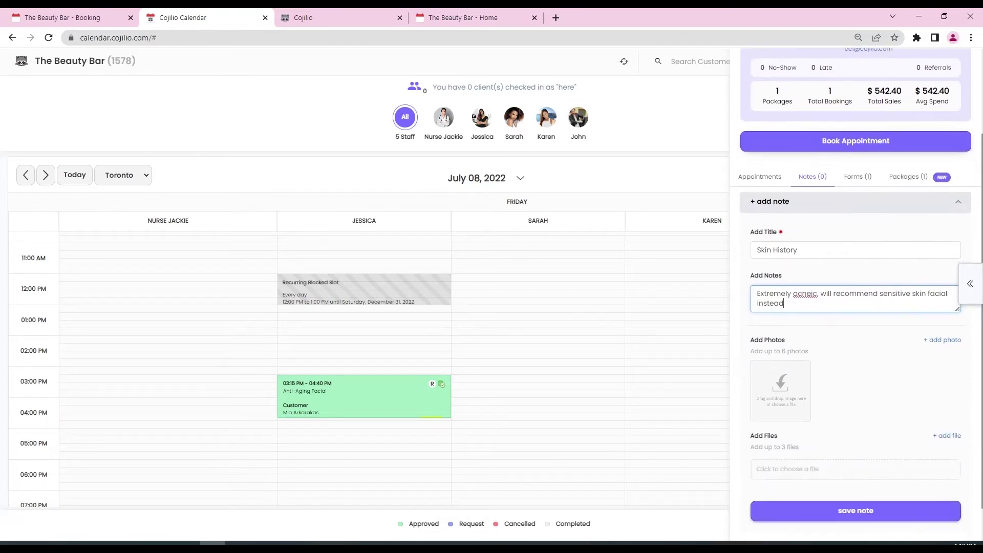
- Attach the photos "Skin - October 2020" and "Skin August" from the Skin Pics folder to the client note
{"action": "left_click", "coordinate": [945, 340]}
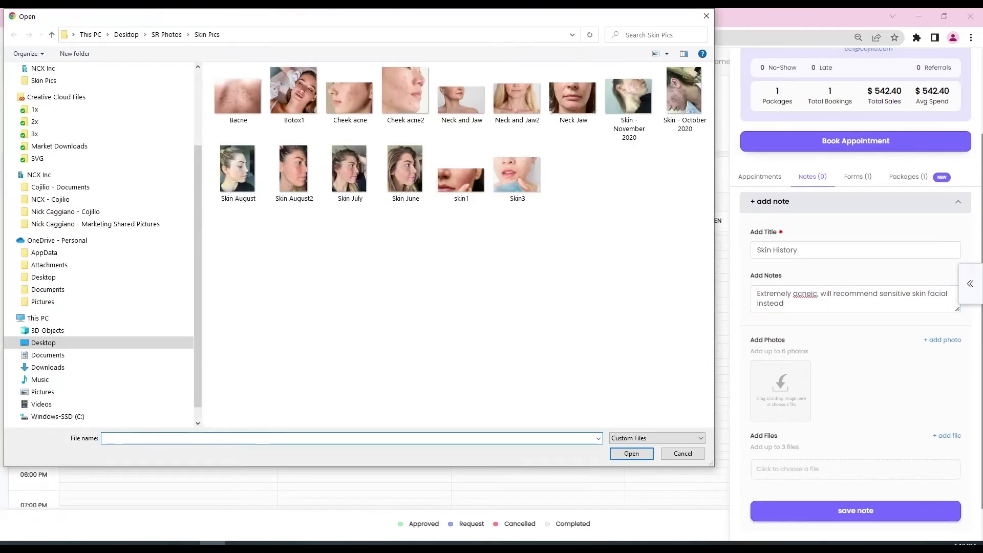
{"action": "left_click", "coordinate": [684, 95]}
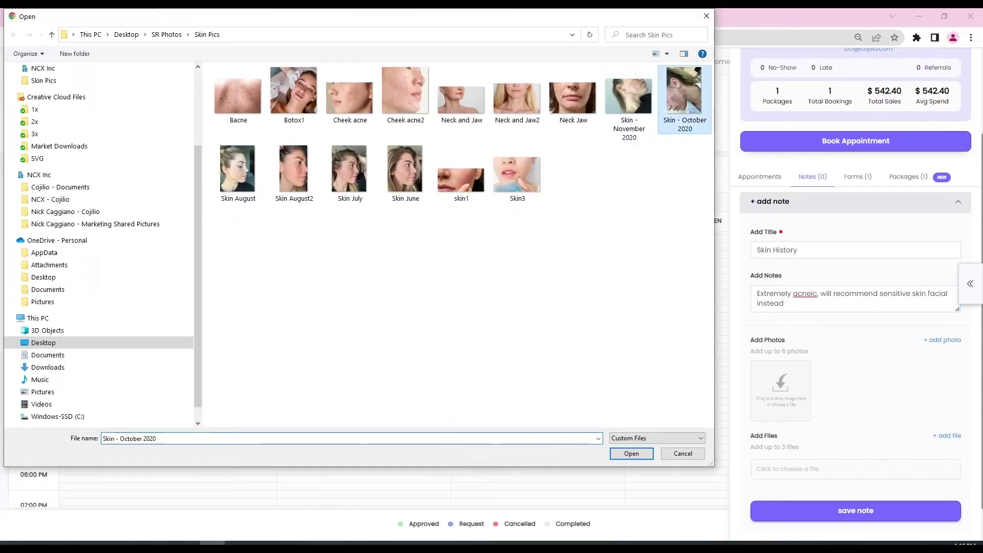
{"action": "double_click", "coordinate": [684, 95]}
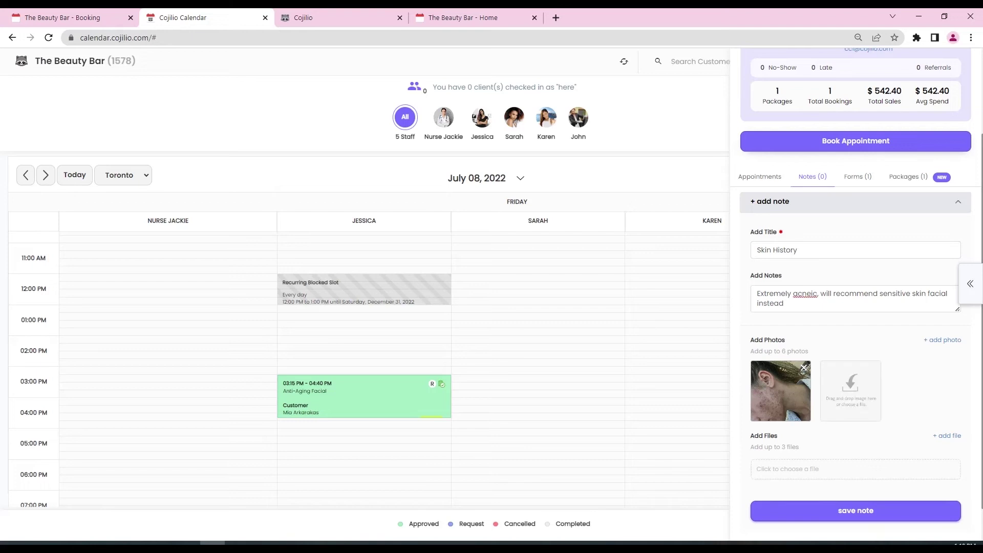
{"action": "left_click", "coordinate": [850, 391]}
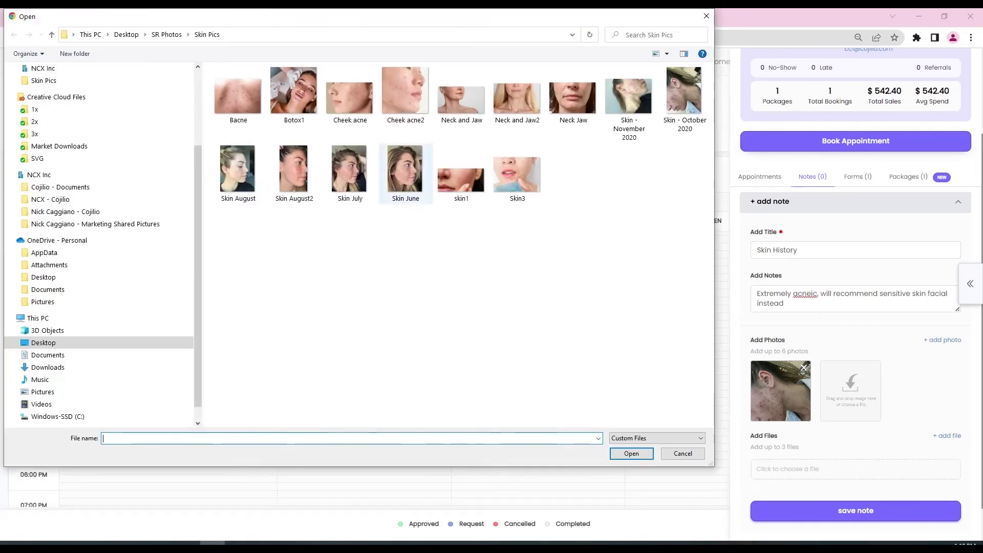
{"action": "double_click", "coordinate": [238, 172]}
{"action": "scroll", "coordinate": [856, 317], "scroll_direction": "down", "scroll_amount": 1}
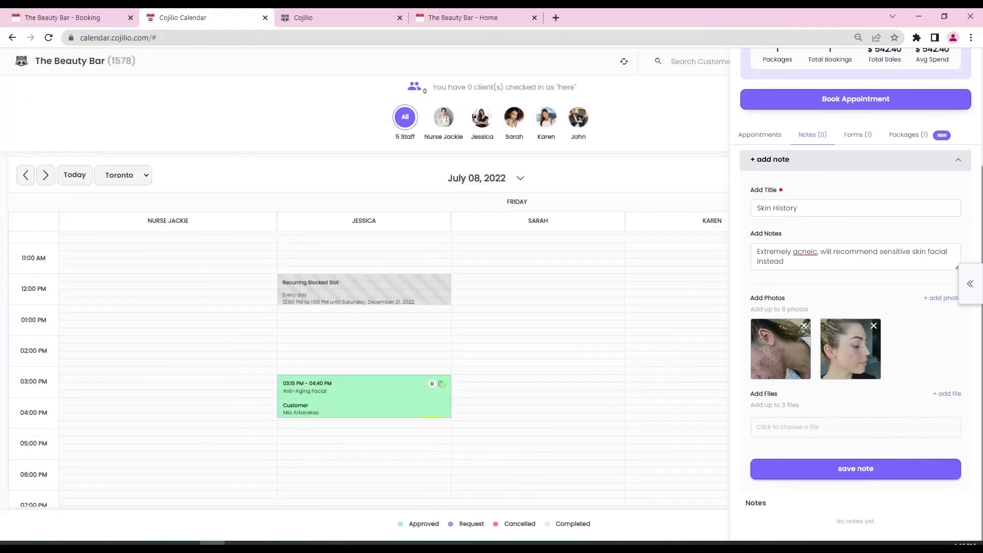
- Add the lines "Photo 1 - October 2020" and "Photo 2 - October 2019 (clear)" to the note's text and save the note
{"action": "left_click", "coordinate": [792, 261]}
{"action": "key", "text": "Return"}
{"action": "type", "text": "Photo"}
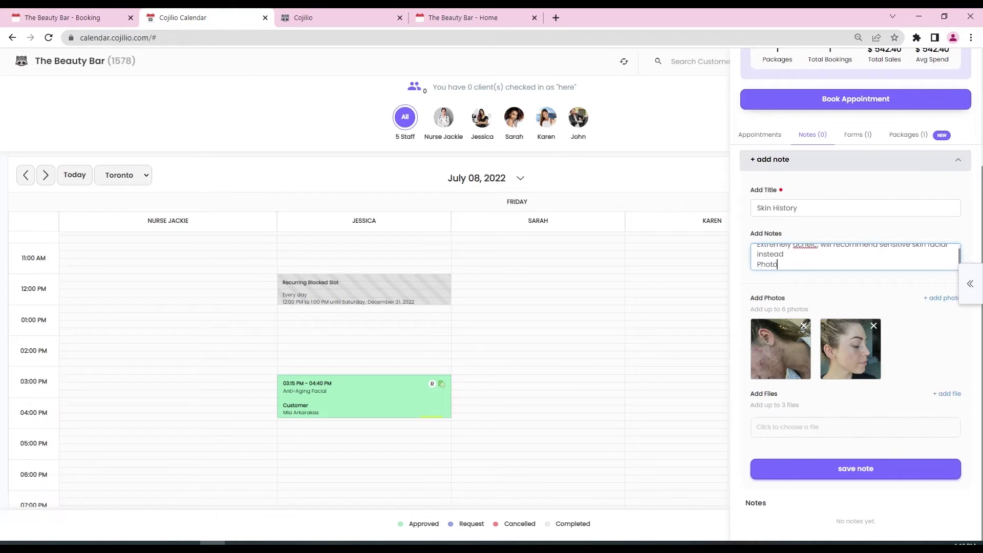
{"action": "type", "text": " 1 - October 2020"}
{"action": "key", "text": "Return"}
{"action": "type", "text": "P"}
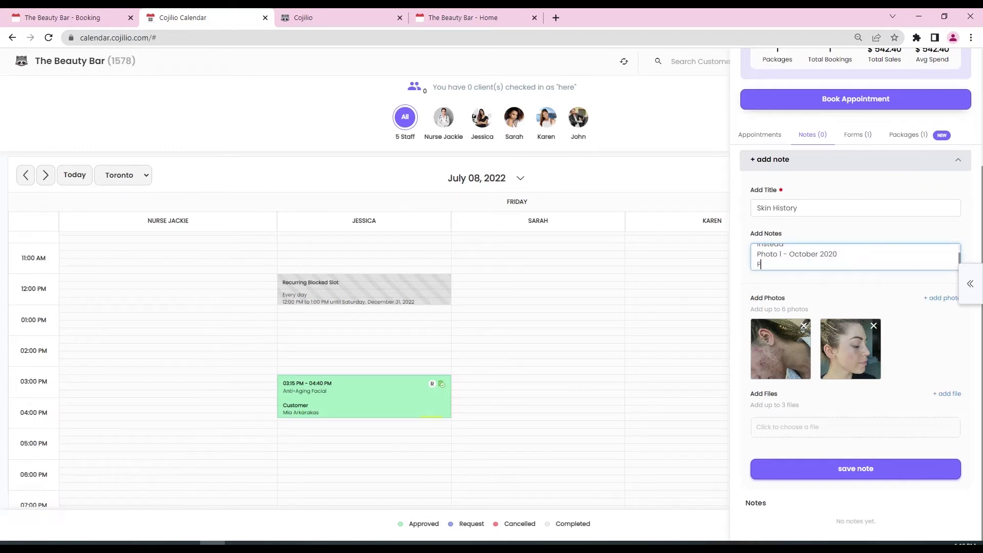
{"action": "type", "text": "hoto 2 - October 2019 (clear)"}
{"action": "left_click", "coordinate": [855, 469]}
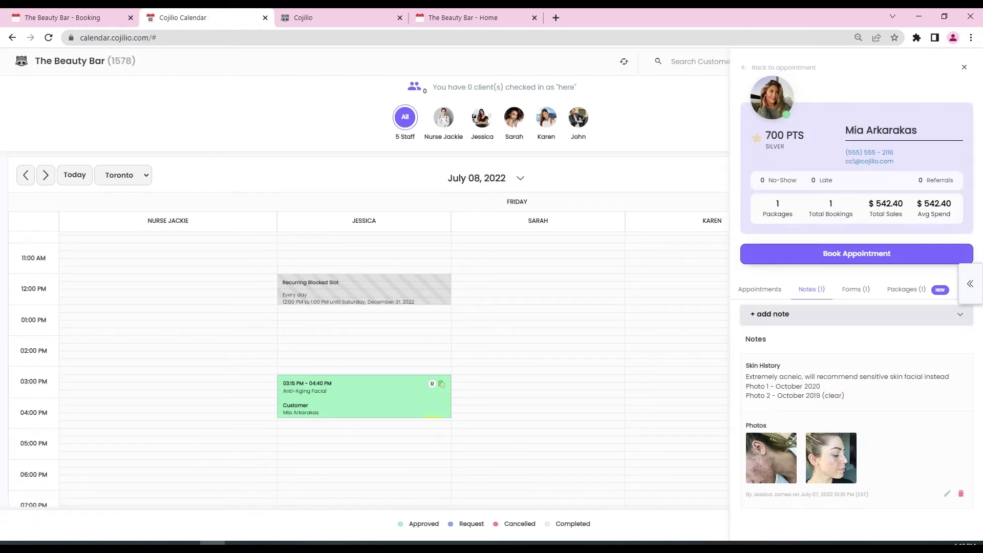
- Check the saved note's author and timestamp, and review the client's completed facial form and its available actions
{"action": "left_click_drag", "start_coordinate": [753, 495], "coordinate": [793, 494]}
{"action": "left_click", "coordinate": [794, 495]}
{"action": "left_click", "coordinate": [856, 290]}
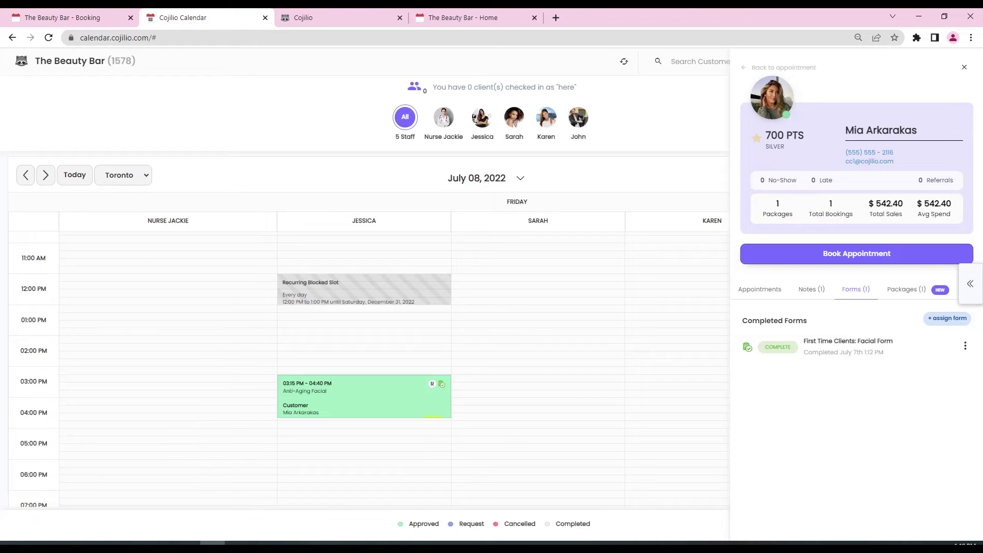
{"action": "left_click", "coordinate": [965, 346]}
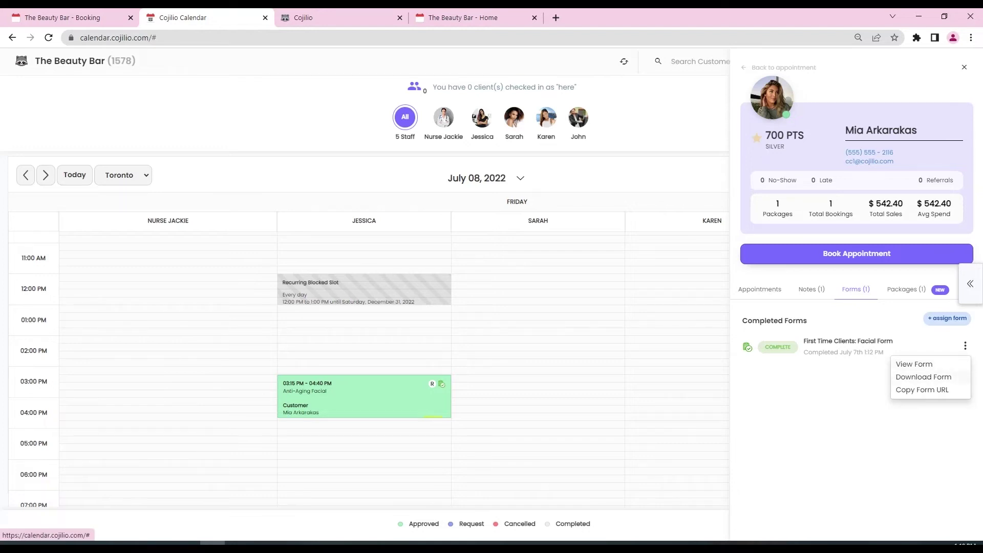
{"action": "key", "text": "Escape"}
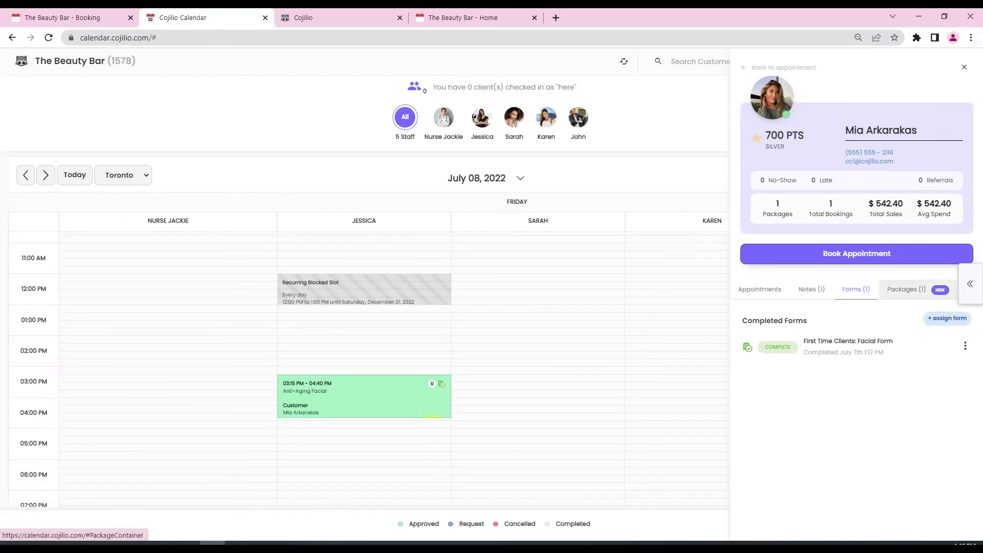
- Open the client's Brazilian Sugaring (12 Pack) for redemption, try setting the remaining sessions to 11, and restore them to 12
{"action": "left_click", "coordinate": [906, 289]}
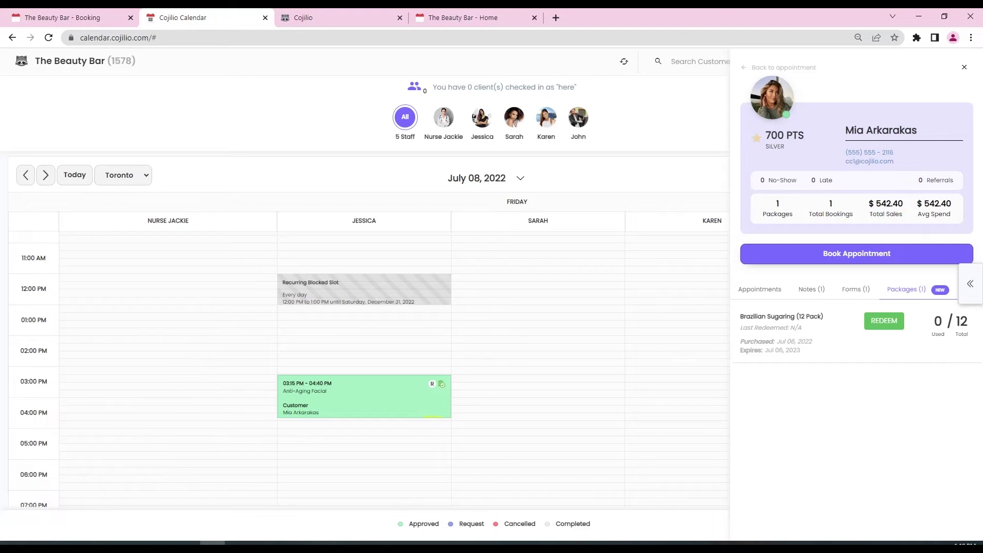
{"action": "left_click", "coordinate": [885, 321]}
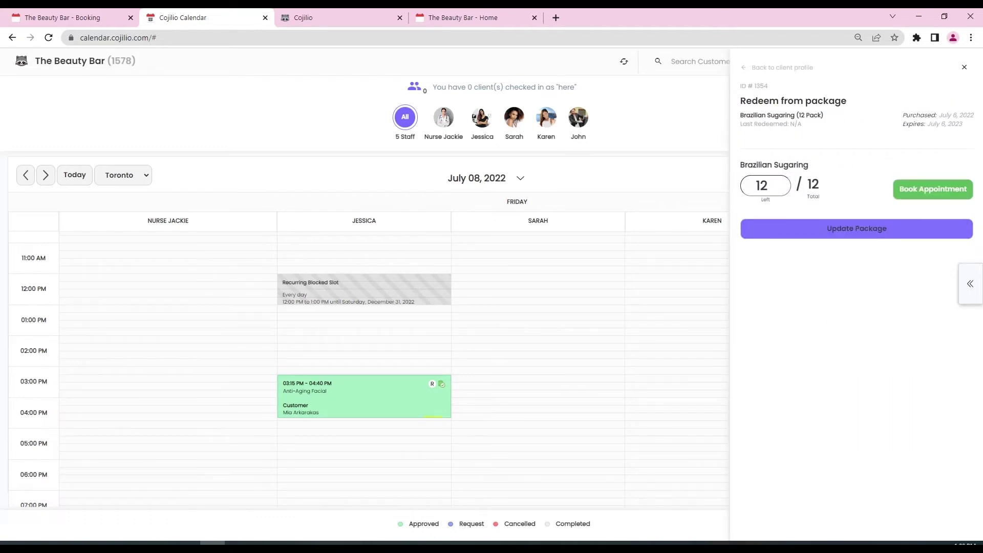
{"action": "left_click", "coordinate": [786, 190]}
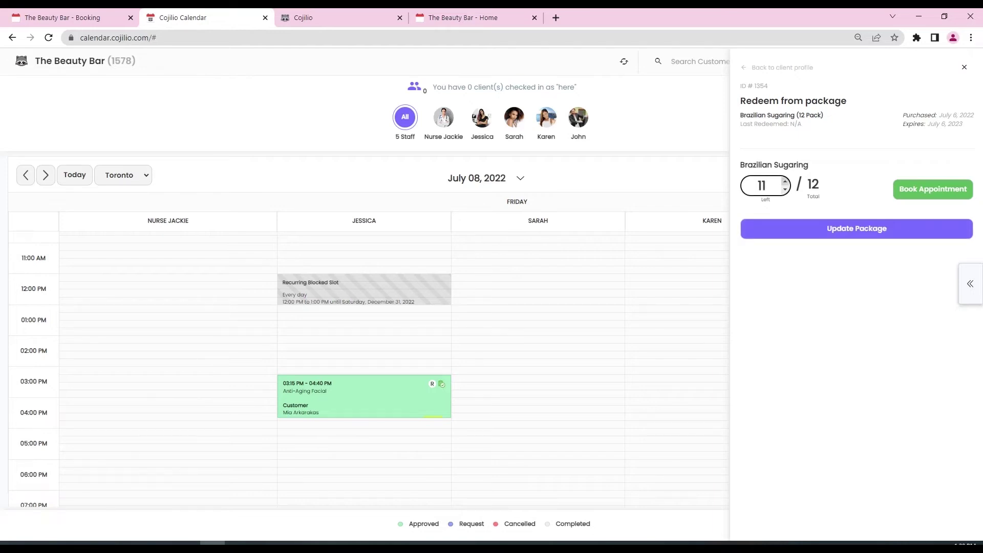
{"action": "left_click", "coordinate": [785, 181]}
{"action": "left_click", "coordinate": [852, 189]}
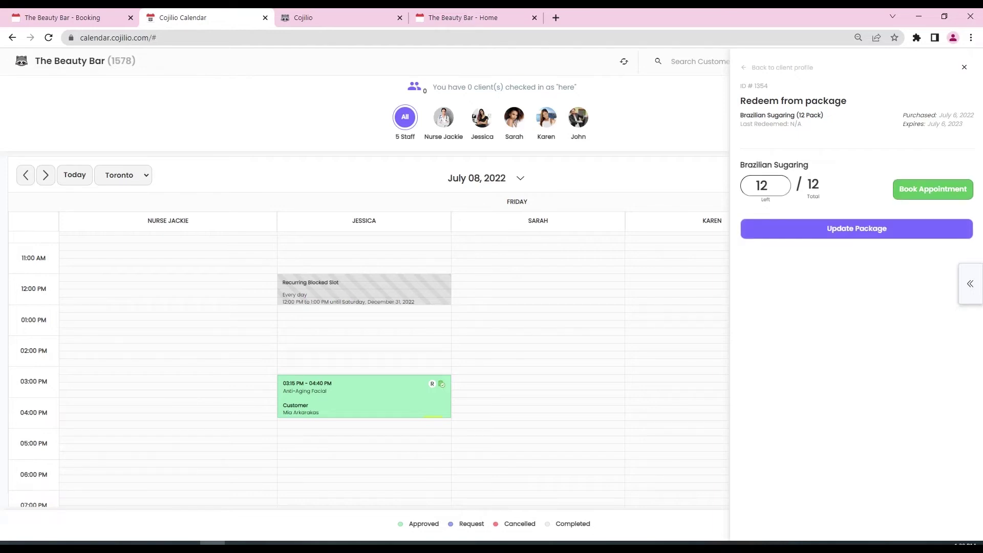
- Try booking a Brazilian Sugaring appointment from the package, and close the new appointment form without booking
{"action": "left_click", "coordinate": [933, 189]}
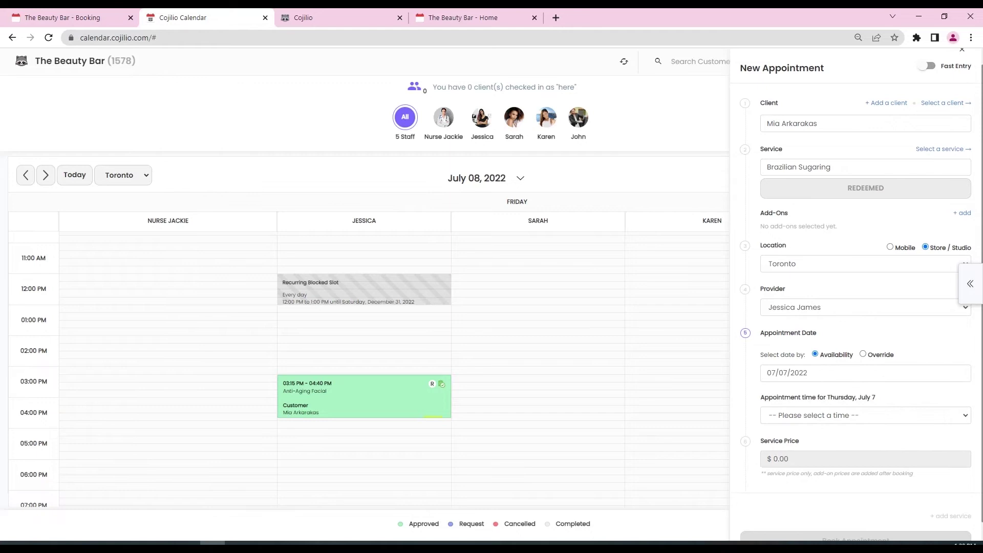
{"action": "scroll", "coordinate": [856, 295], "scroll_direction": "up", "scroll_amount": 1}
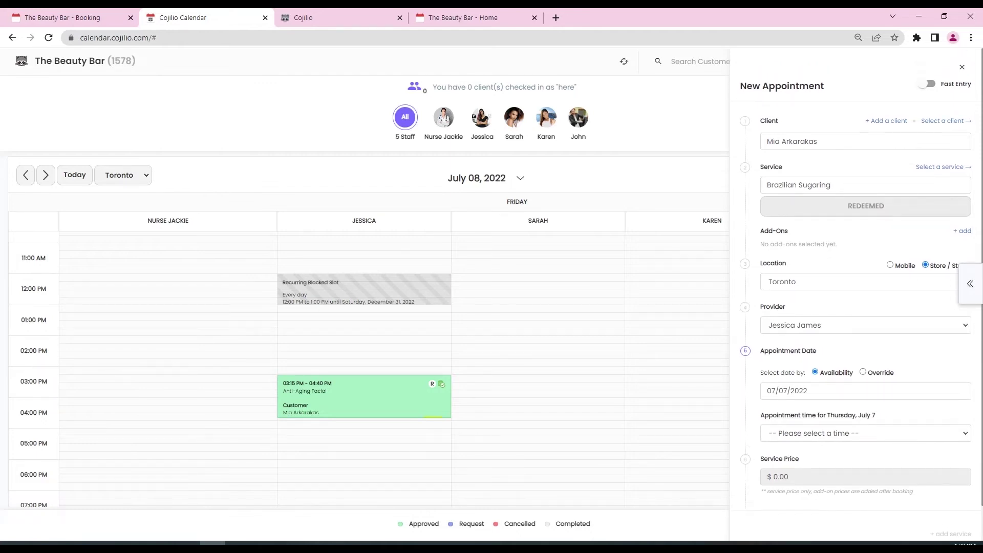
{"action": "left_click", "coordinate": [962, 67]}
{"action": "left_click", "coordinate": [372, 264]}
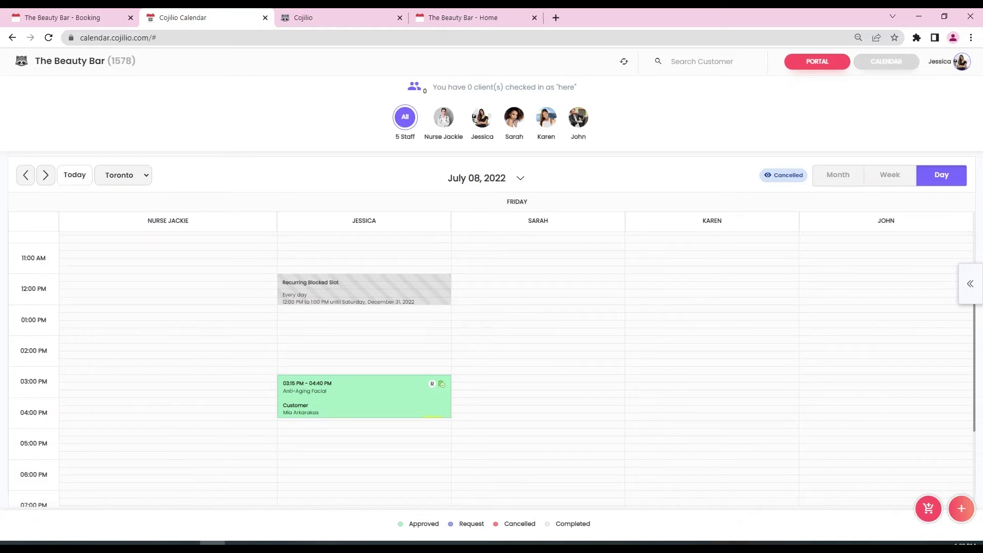
- Show today's calendar and start a new appointment at 01:45 PM in the fourth staff member's column
{"action": "left_click", "coordinate": [74, 175]}
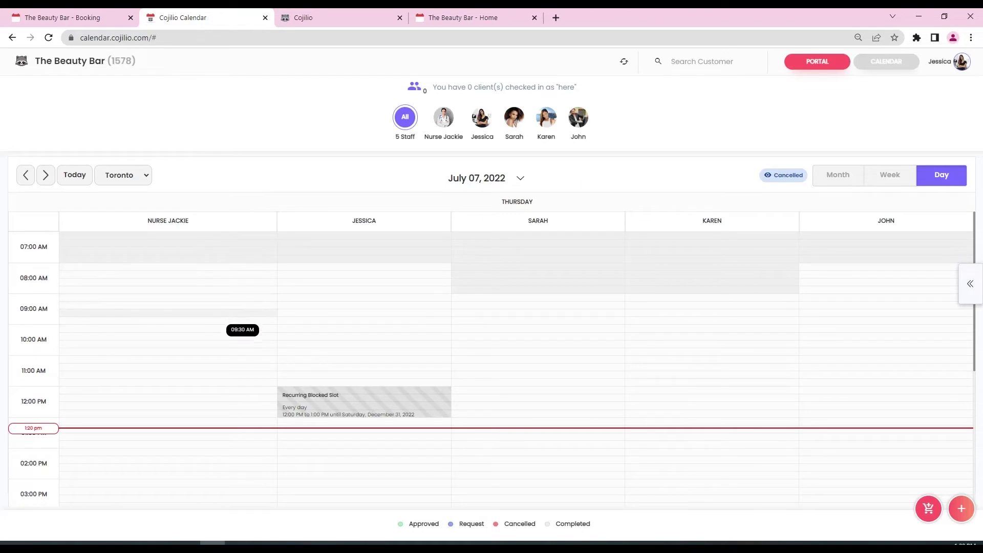
{"action": "scroll", "coordinate": [656, 392], "scroll_direction": "down", "scroll_amount": 1}
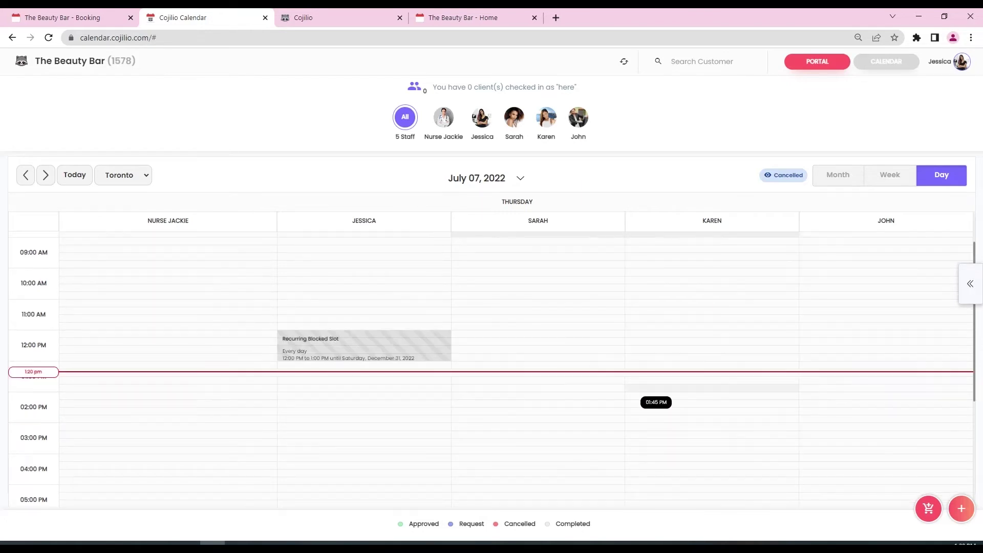
{"action": "left_click", "coordinate": [635, 388]}
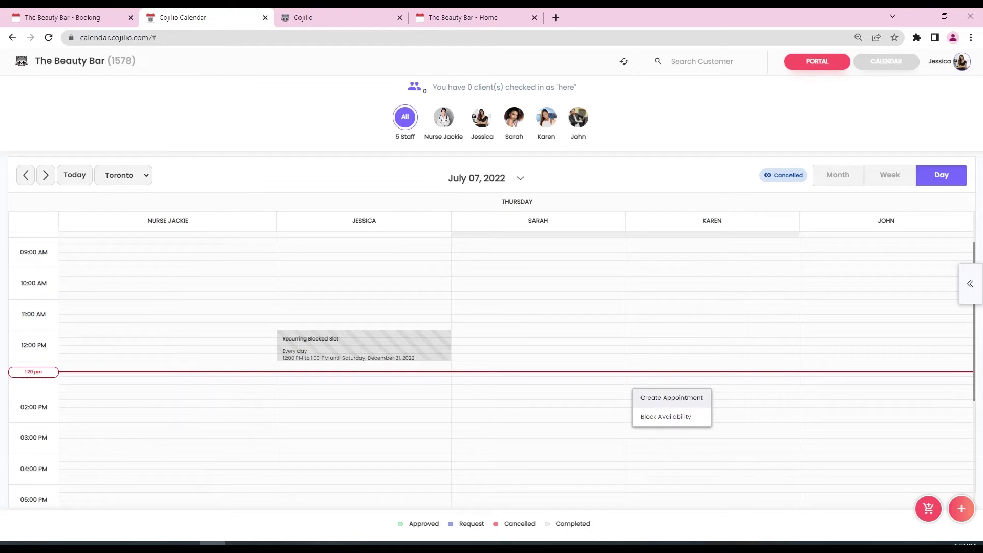
{"action": "left_click", "coordinate": [672, 398]}
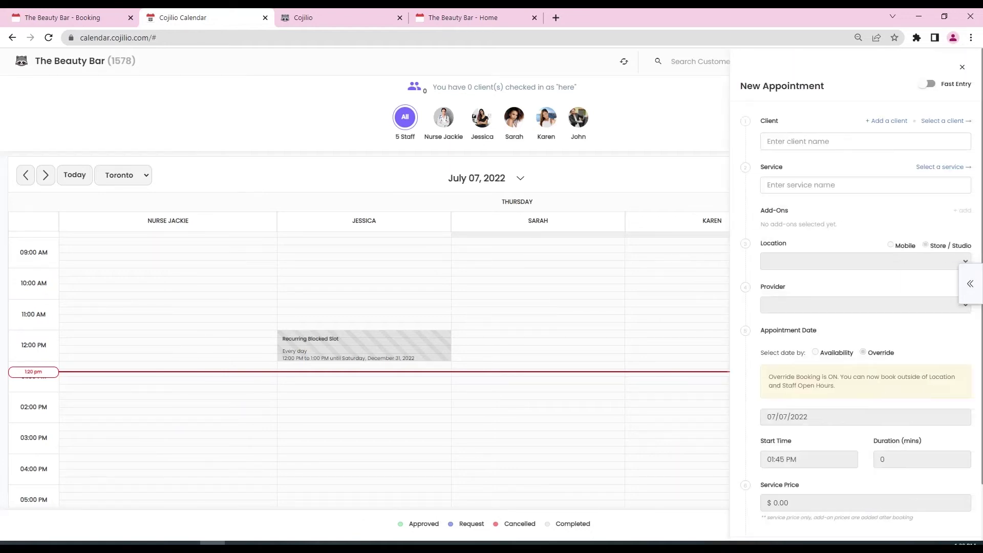
{"action": "scroll", "coordinate": [857, 294], "scroll_direction": "down", "scroll_amount": 1}
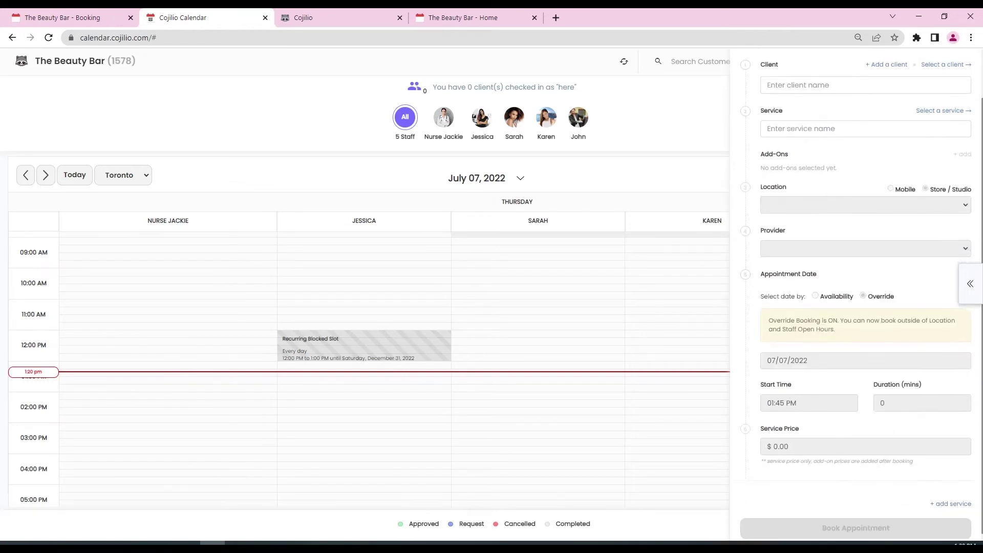
{"action": "scroll", "coordinate": [856, 294], "scroll_direction": "up", "scroll_amount": 1}
- Search for the appointment's client by first name, phone digits and e-mail, and clear the search
{"action": "left_click", "coordinate": [767, 141]}
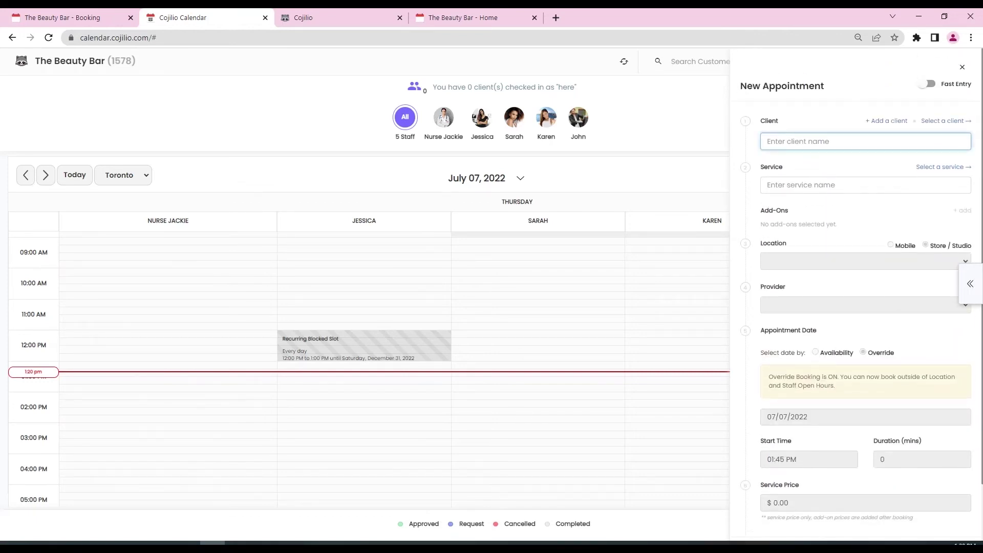
{"action": "type", "text": "mia"}
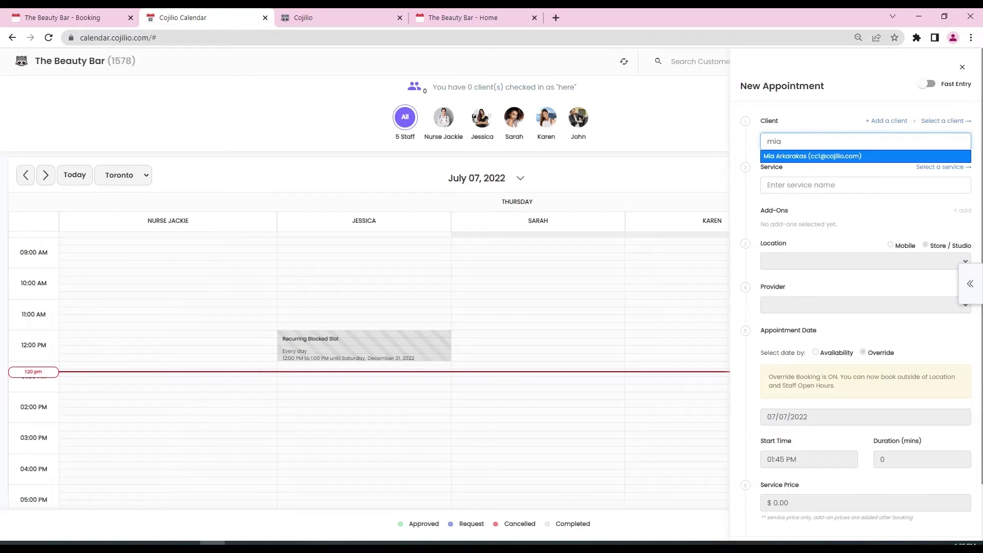
{"action": "key", "text": "BackSpace"}
{"action": "key", "text": "BackSpace"}
{"action": "key", "text": "BackSpace"}
{"action": "type", "text": "416"}
{"action": "key", "text": "BackSpace"}
{"action": "key", "text": "BackSpace"}
{"action": "key", "text": "BackSpace"}
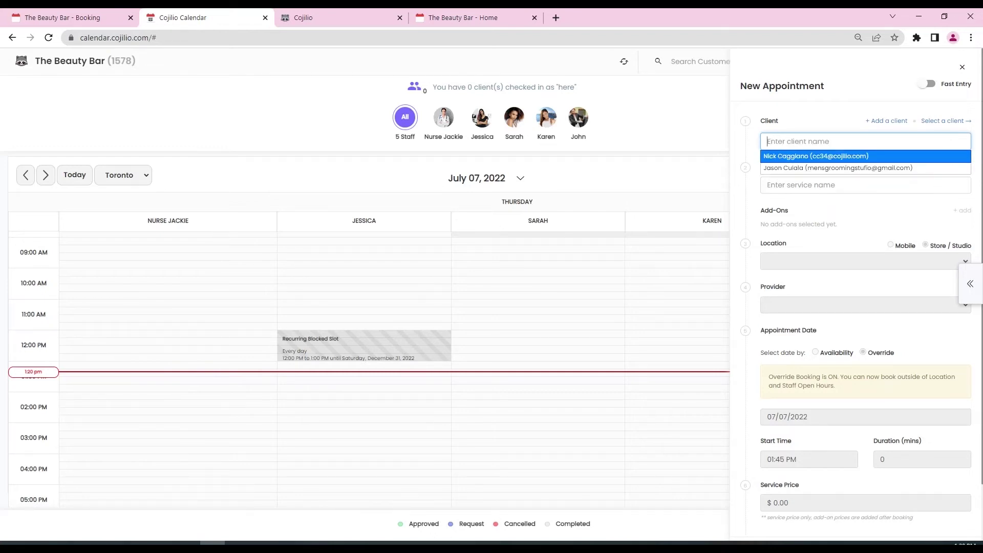
{"action": "type", "text": "cc1"}
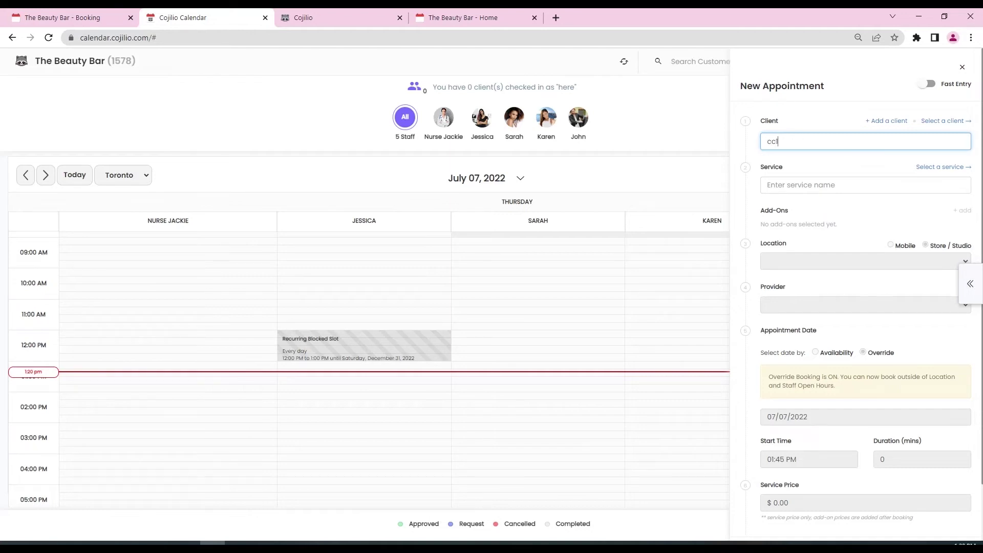
{"action": "type", "text": "@co"}
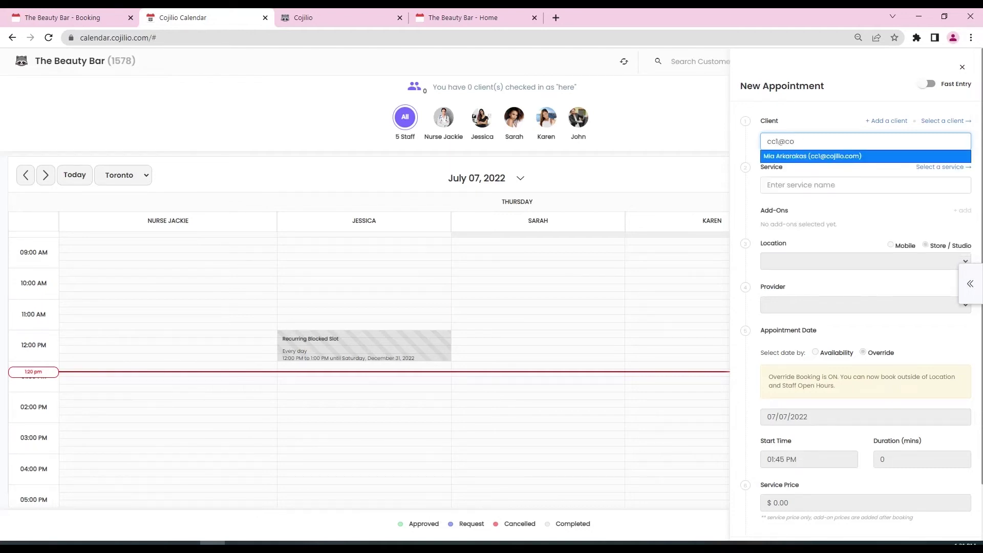
{"action": "key", "text": "ctrl+a"}
{"action": "key", "text": "BackSpace"}
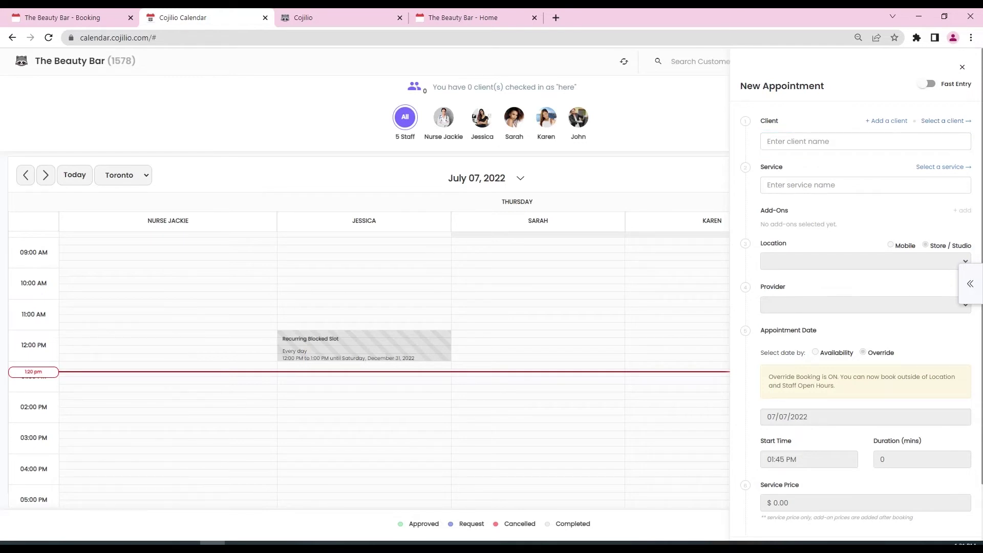
- Open the form for adding a new client, close it unfilled, and discard the new appointment
{"action": "left_click", "coordinate": [886, 121]}
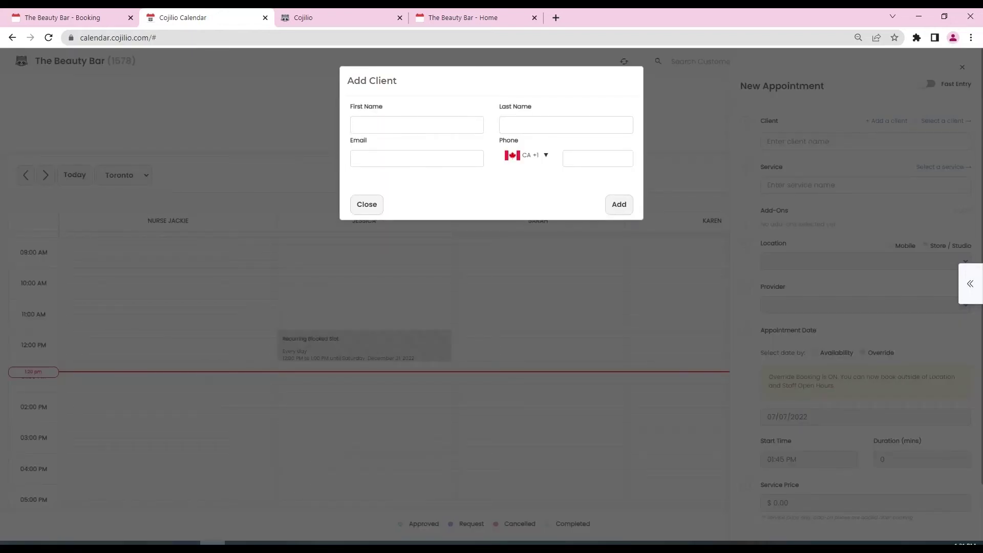
{"action": "left_click", "coordinate": [367, 204]}
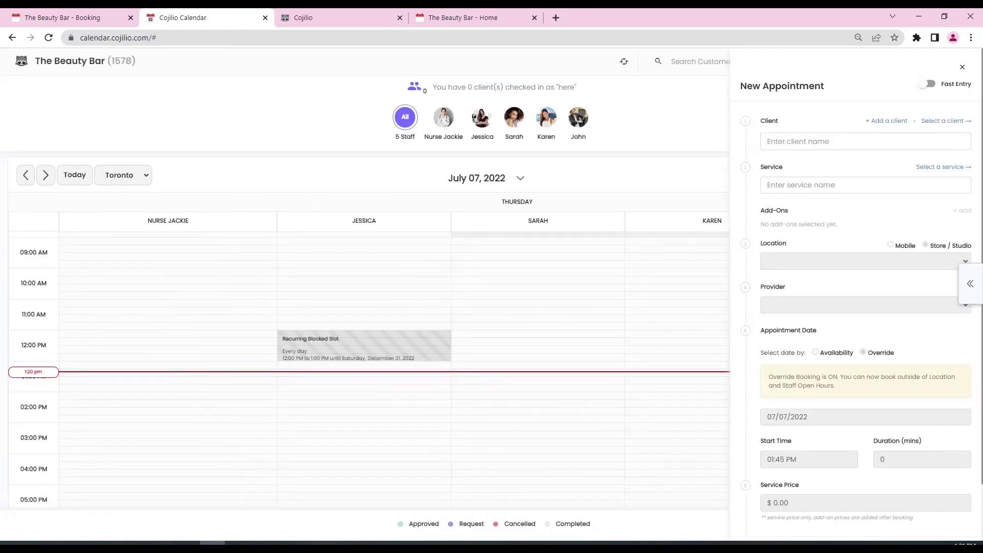
{"action": "left_click", "coordinate": [963, 67]}
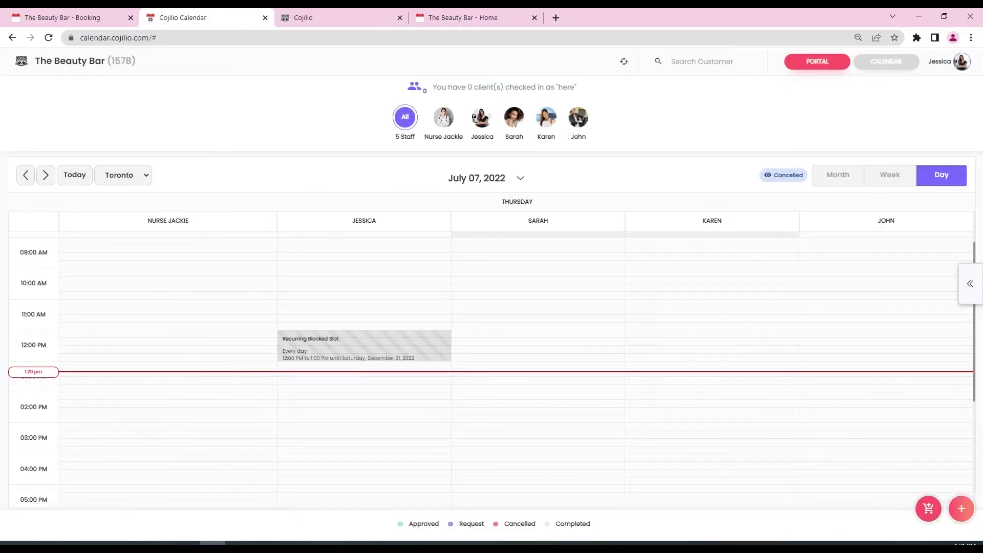
- Start an availability block on 07/07/2022 at 01:45 PM in the third staff member's column and set its end date to 07/09/2022
{"action": "left_click", "coordinate": [458, 396]}
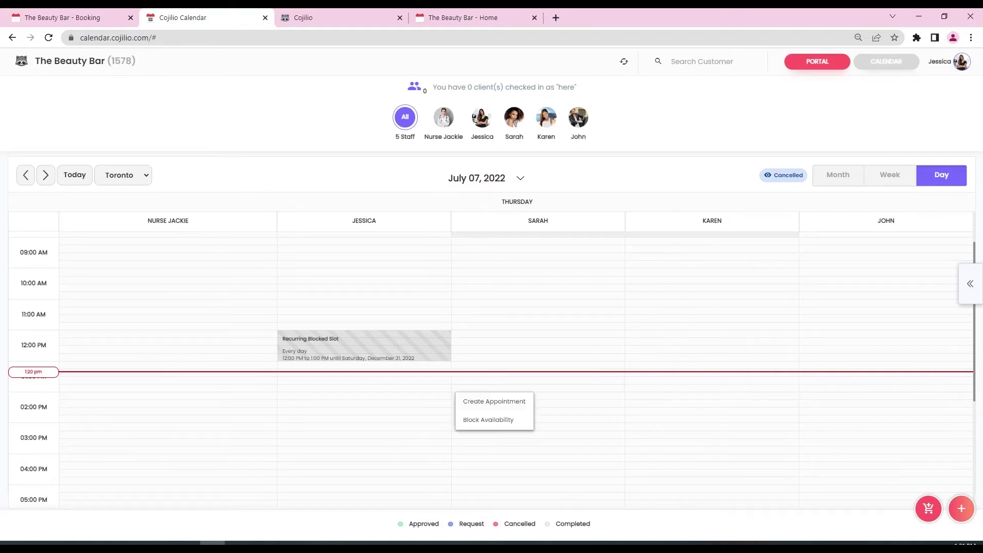
{"action": "left_click", "coordinate": [488, 419]}
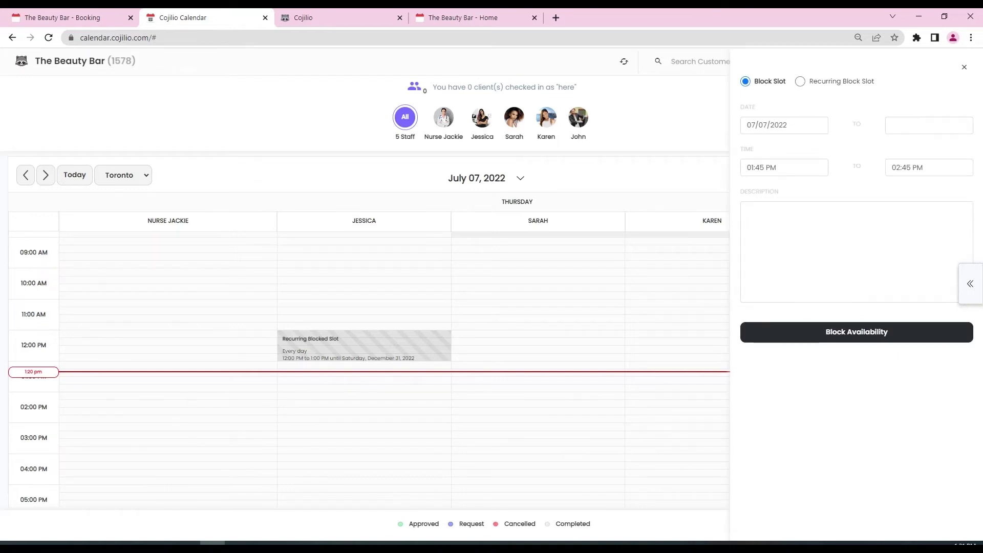
{"action": "left_click", "coordinate": [784, 125]}
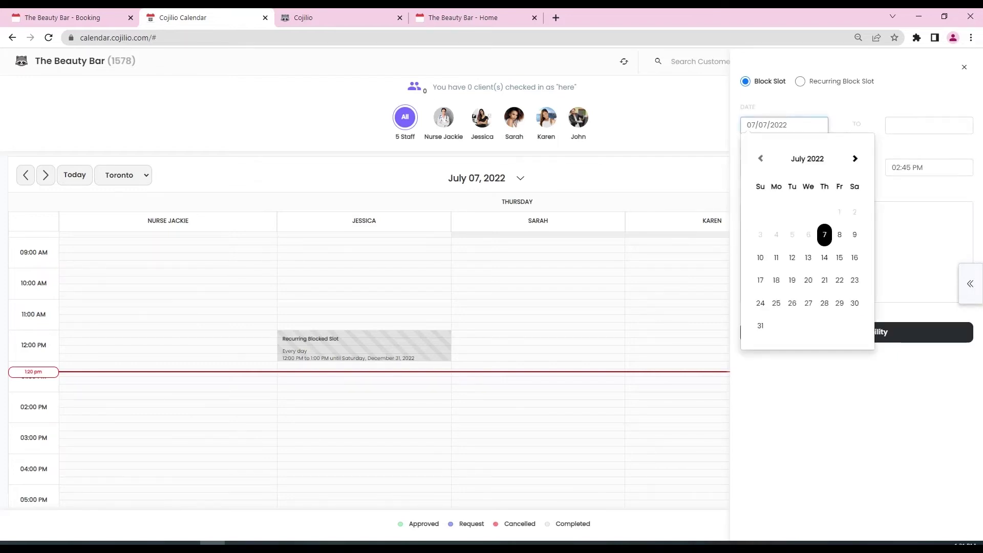
{"action": "left_click", "coordinate": [929, 126]}
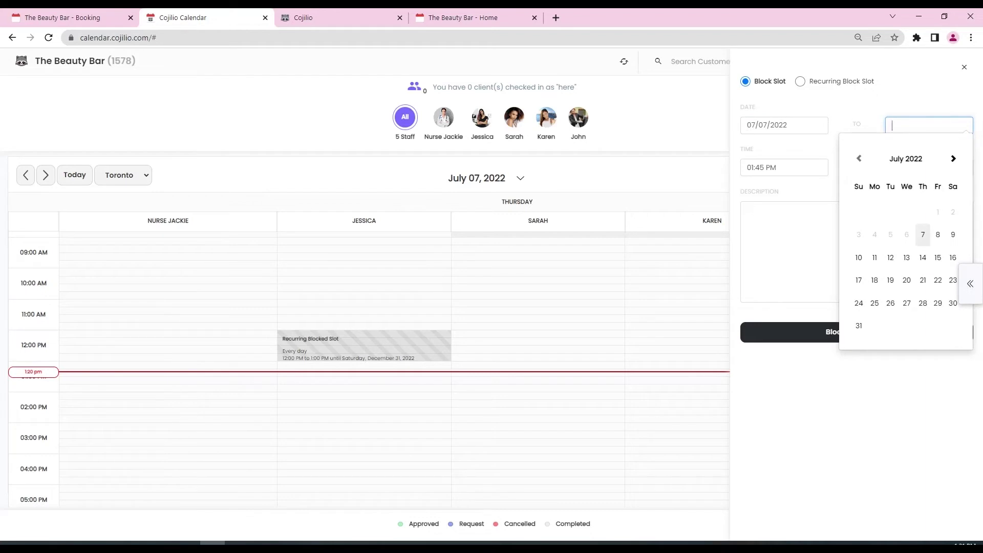
{"action": "key", "text": "Right"}
{"action": "key", "text": "Right"}
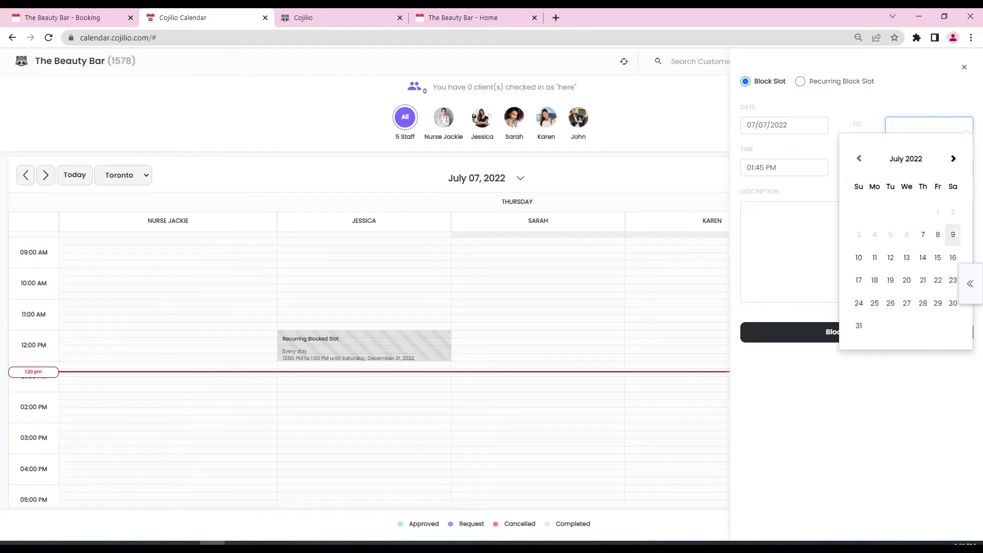
{"action": "key", "text": "Return"}
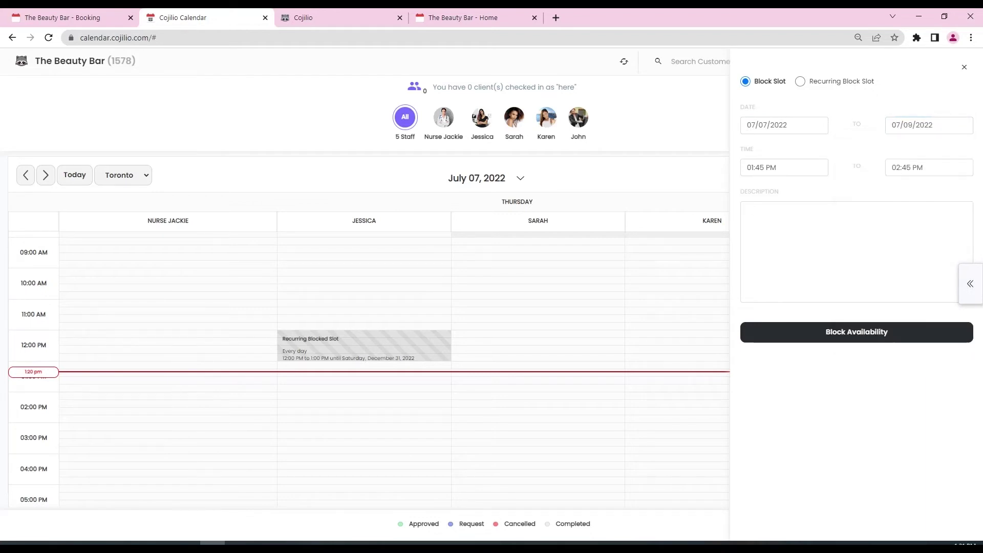
- Set the block's end time to 03:45 PM, describe it as "Inventory Duty - No Appointments", and save the block
{"action": "left_click", "coordinate": [929, 167]}
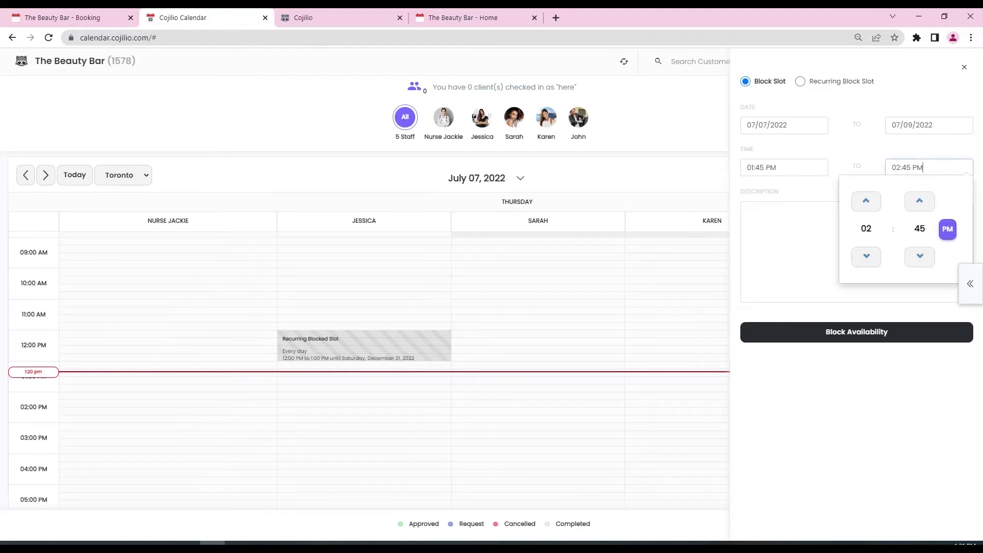
{"action": "left_click", "coordinate": [867, 202]}
{"action": "left_click", "coordinate": [815, 191]}
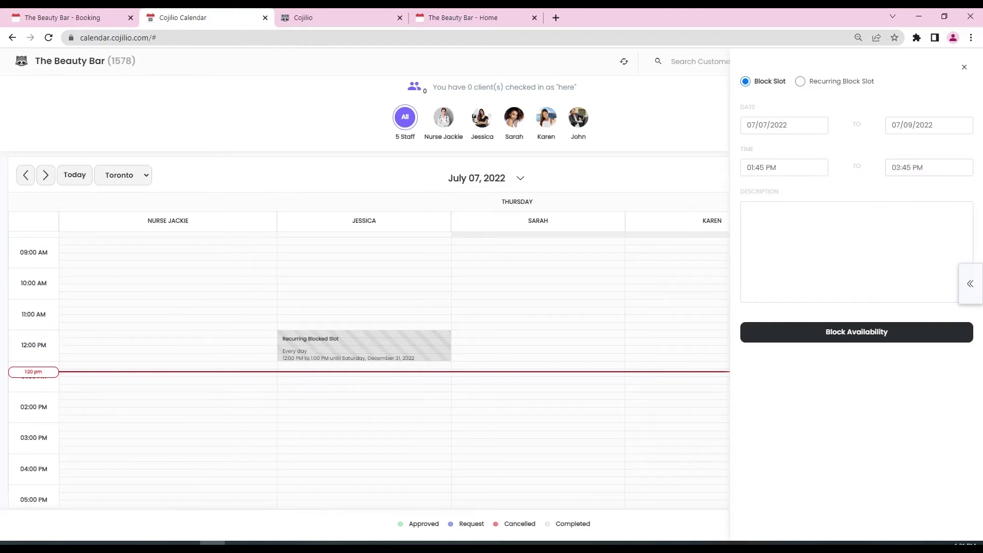
{"action": "type", "text": "Inv"}
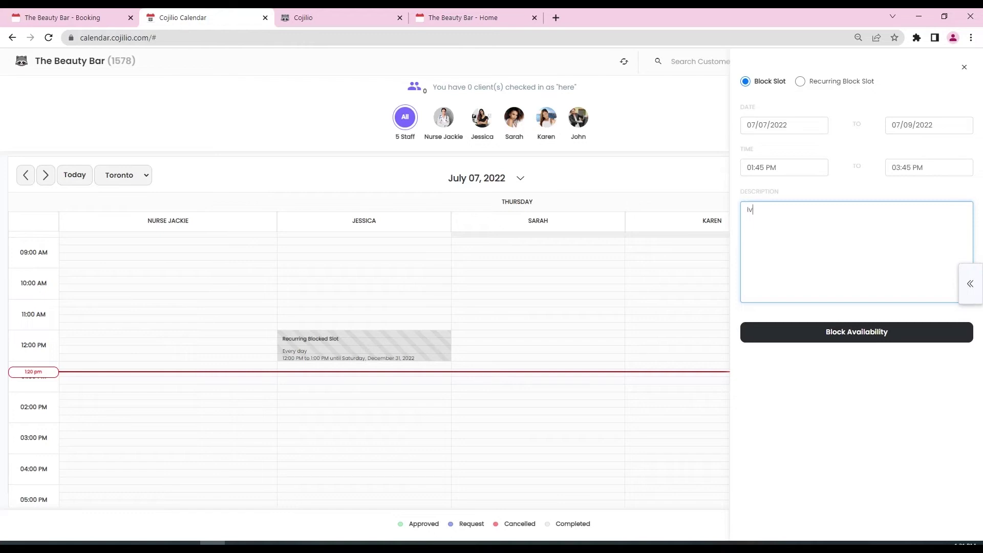
{"action": "type", "text": "entory "}
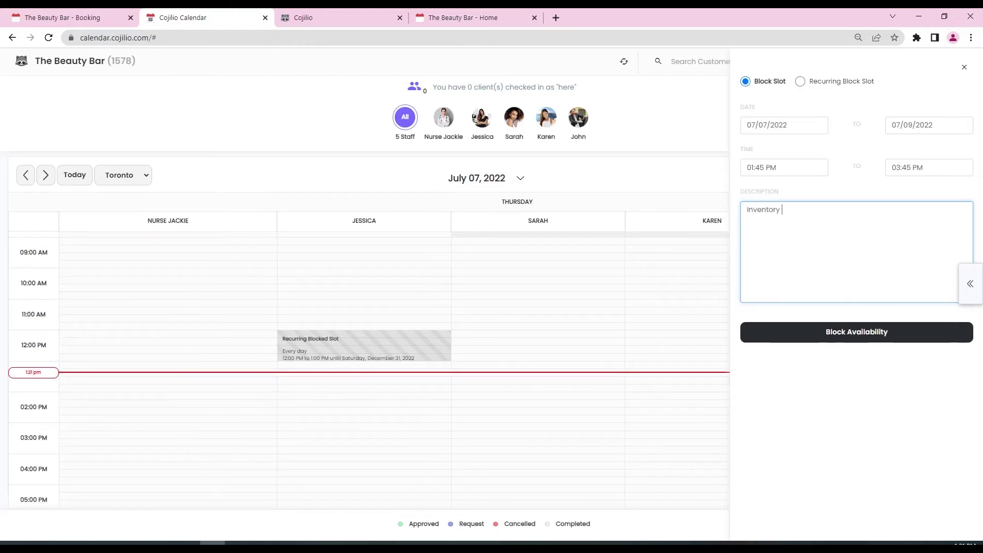
{"action": "type", "text": "Duty - No Appointment"}
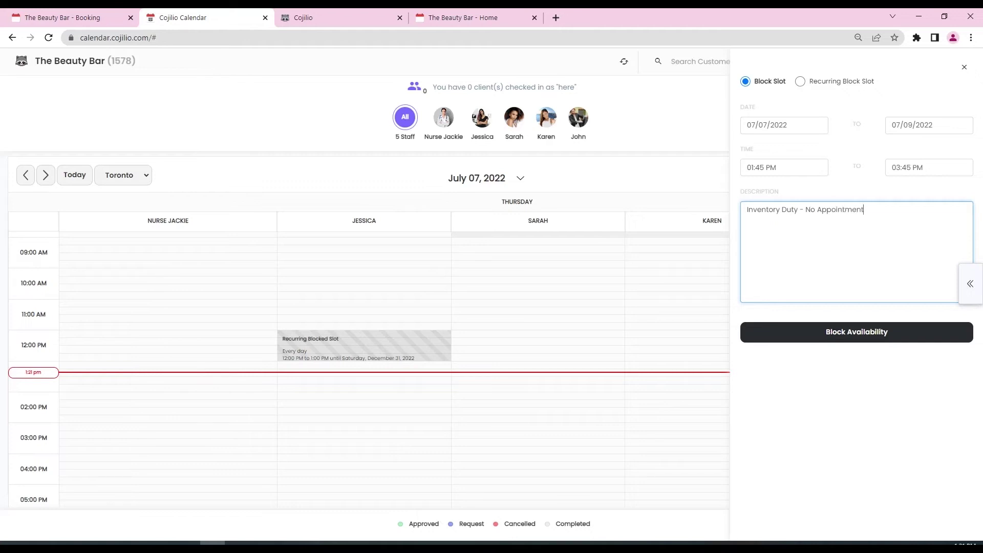
{"action": "type", "text": "s"}
{"action": "left_click", "coordinate": [857, 332]}
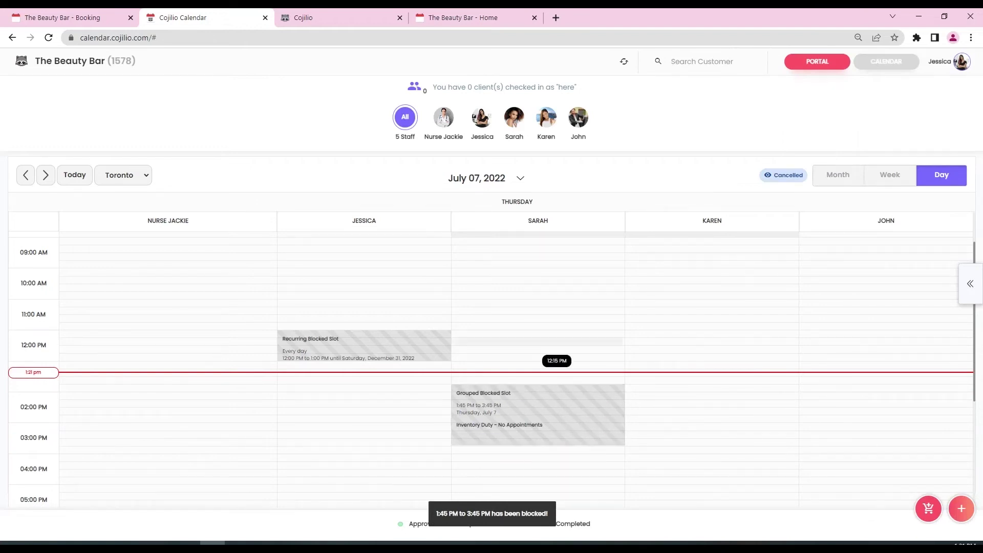
- Check the day calendars from July 08 to July 10, 2022 for the inventory duty block, and return to July 07
{"action": "left_click", "coordinate": [46, 175]}
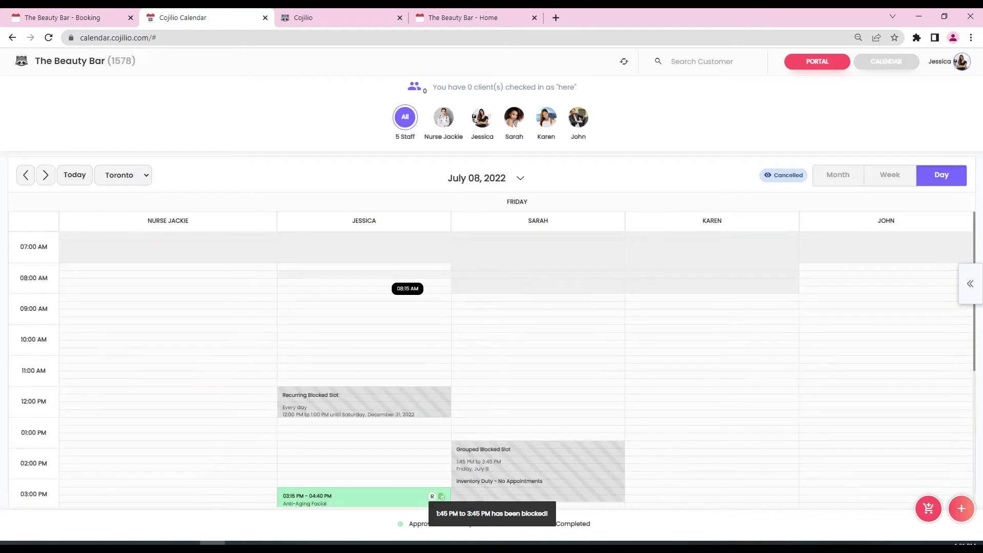
{"action": "scroll", "coordinate": [608, 364], "scroll_direction": "down", "scroll_amount": 2}
{"action": "left_click", "coordinate": [46, 175]}
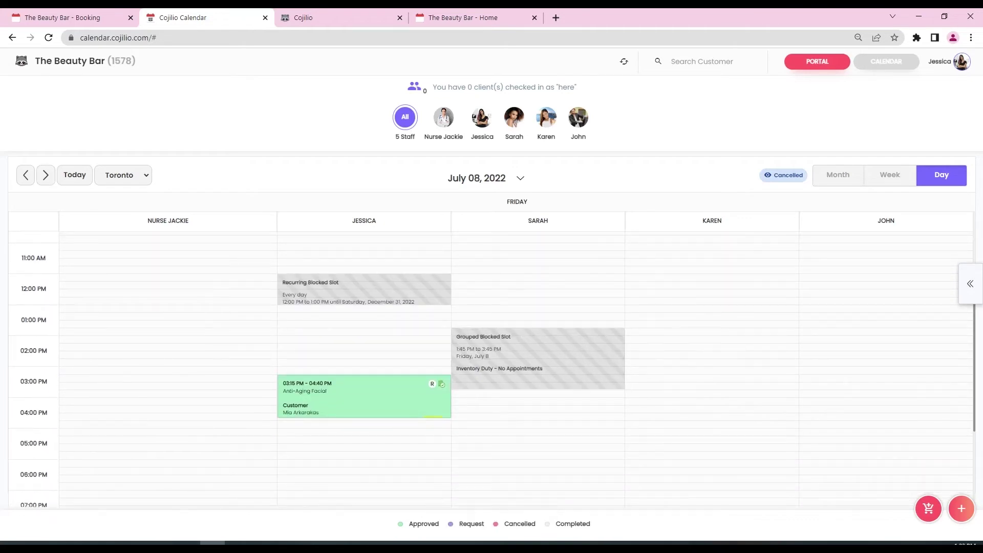
{"action": "scroll", "coordinate": [641, 357], "scroll_direction": "down", "scroll_amount": 2}
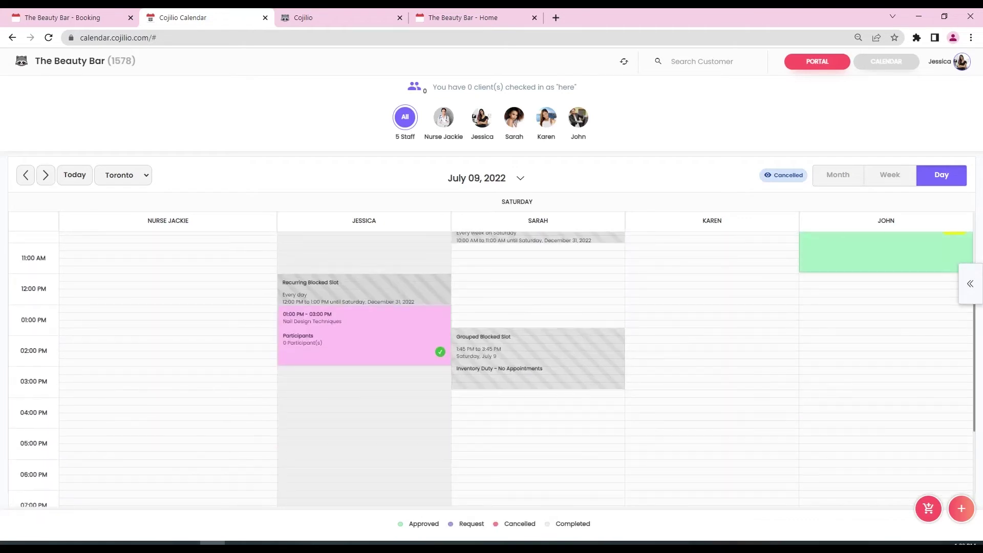
{"action": "left_click", "coordinate": [46, 174]}
{"action": "scroll", "coordinate": [565, 376], "scroll_direction": "down", "scroll_amount": 2}
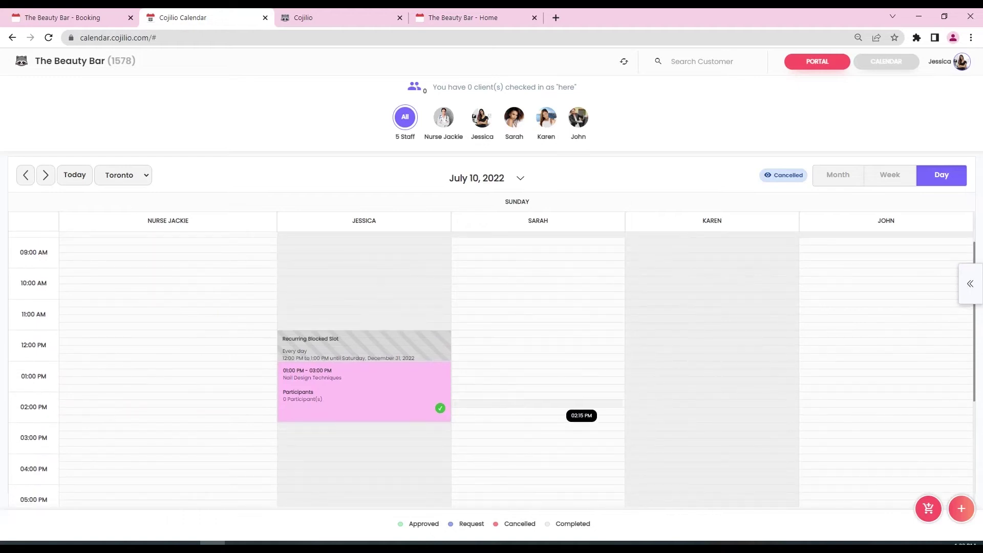
{"action": "left_click", "coordinate": [25, 175]}
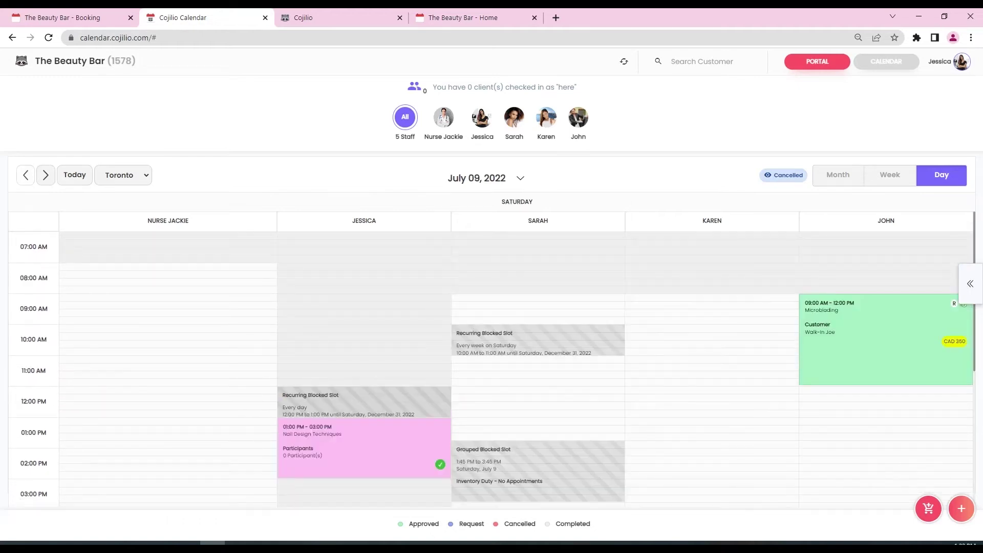
{"action": "left_click", "coordinate": [25, 175]}
{"action": "left_click", "coordinate": [26, 176]}
{"action": "scroll", "coordinate": [246, 327], "scroll_direction": "down", "scroll_amount": 3}
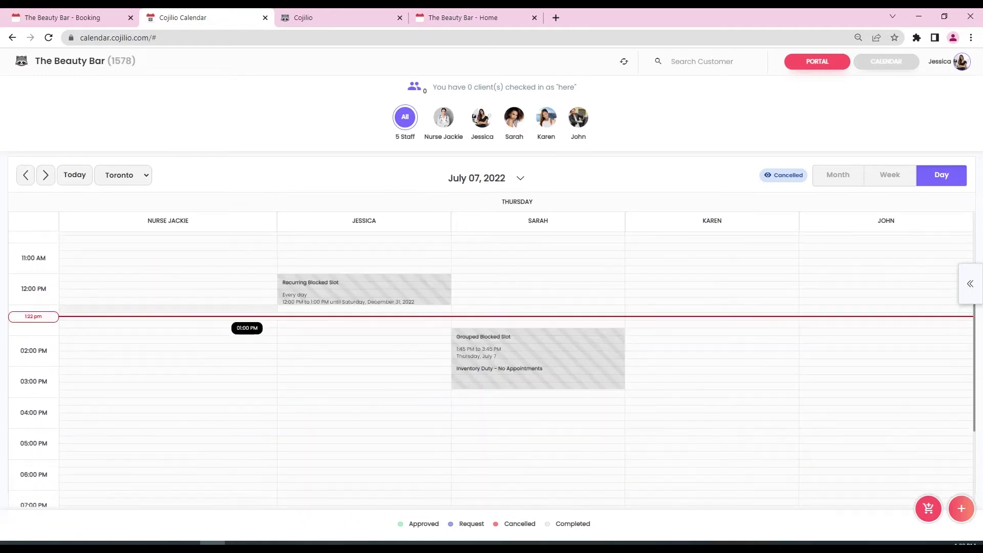
- Start a recurring block slot at 05:45 PM on July 07 in the fourth staff member's column, running until 12/31/2022
{"action": "left_click", "coordinate": [684, 456]}
{"action": "left_click", "coordinate": [715, 482]}
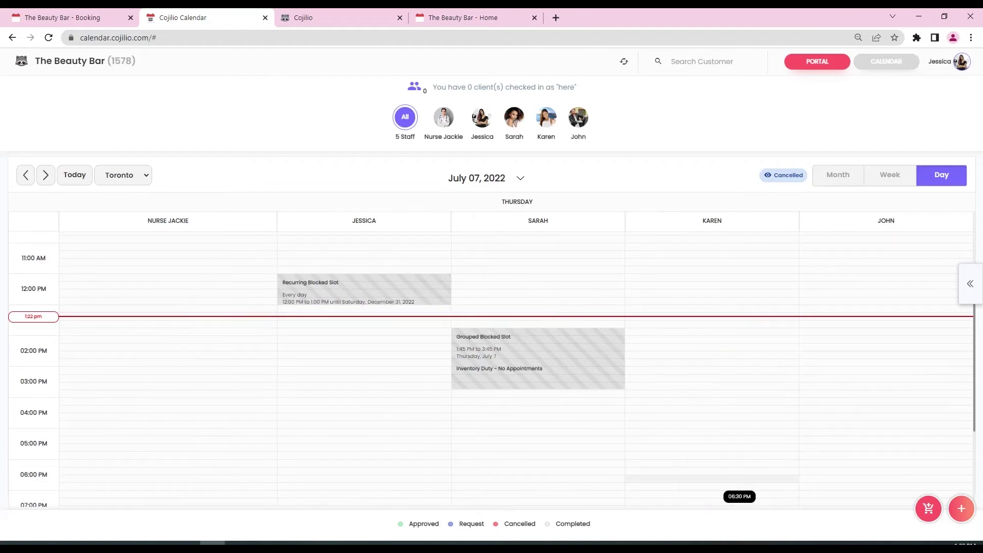
{"action": "left_click", "coordinate": [801, 82]}
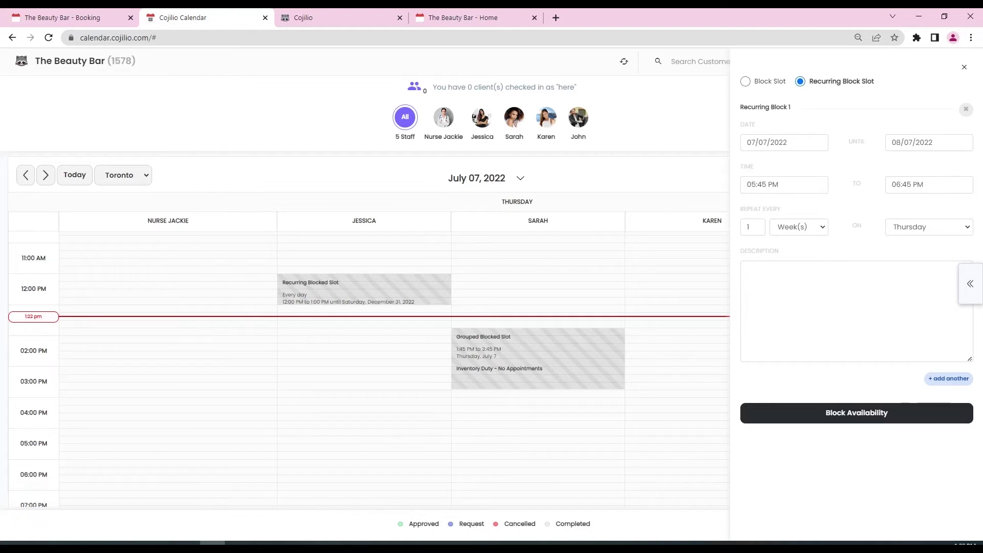
{"action": "left_click", "coordinate": [931, 142]}
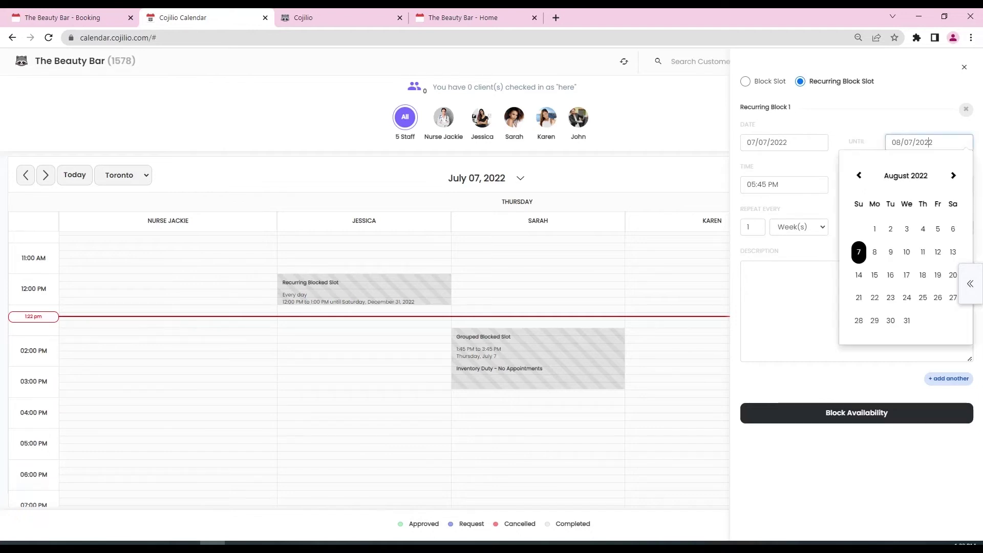
{"action": "left_click", "coordinate": [954, 176]}
{"action": "left_click", "coordinate": [954, 176]}
{"action": "left_click", "coordinate": [954, 175]}
{"action": "left_click", "coordinate": [953, 176]}
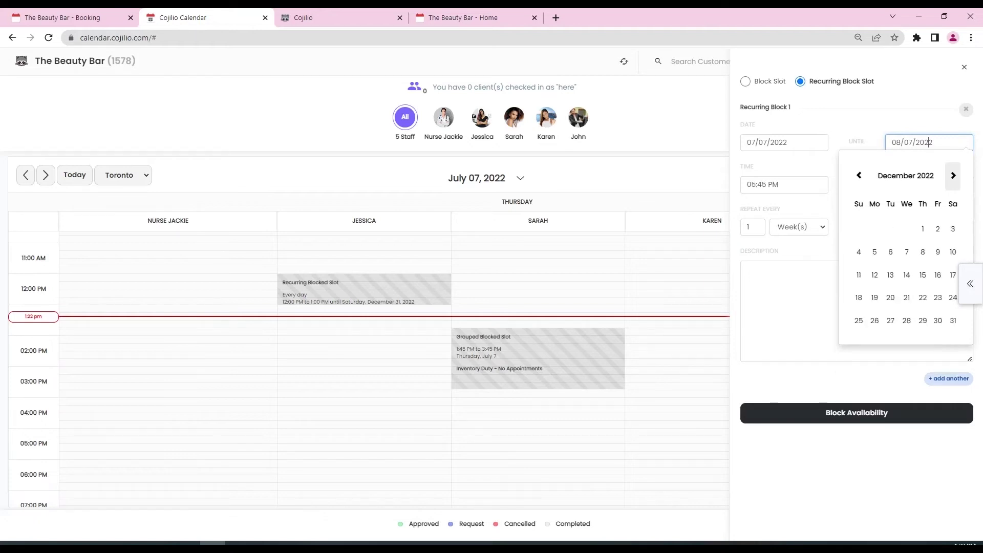
{"action": "left_click", "coordinate": [954, 321]}
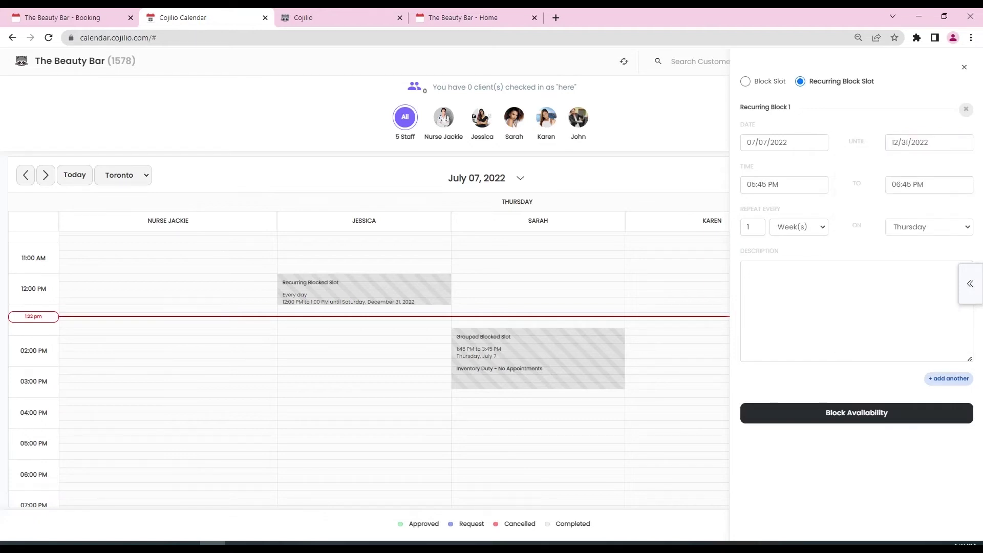
- Repeat the block every 3 weeks, describe it as "NOTE TO STAFF: Every 3rd Thursday - No appointments 5:45-6:45", and save it
{"action": "left_click", "coordinate": [929, 185]}
{"action": "left_click", "coordinate": [856, 165]}
{"action": "double_click", "coordinate": [748, 227]}
{"action": "type", "text": "3"}
{"action": "left_click", "coordinate": [748, 277]}
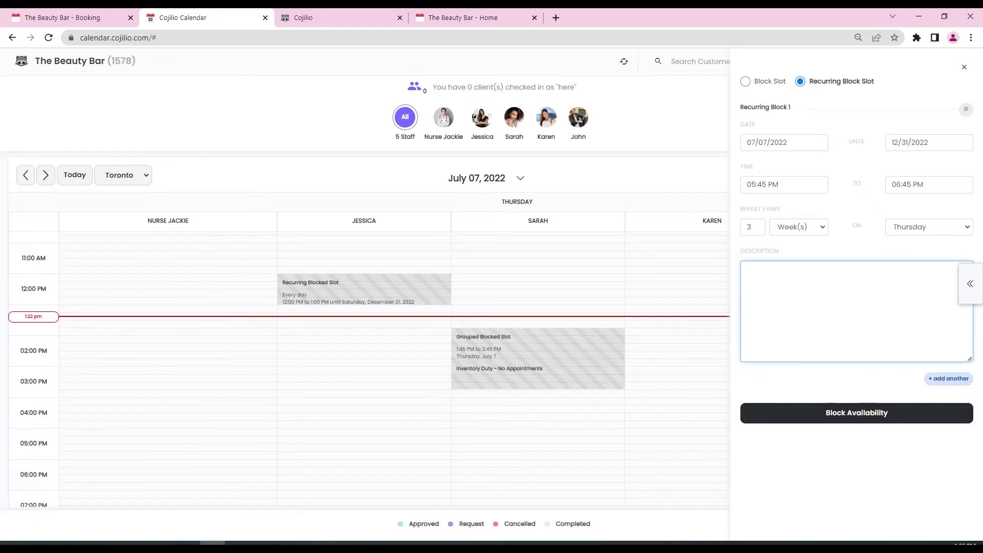
{"action": "type", "text": "Every 3rd Thursda"}
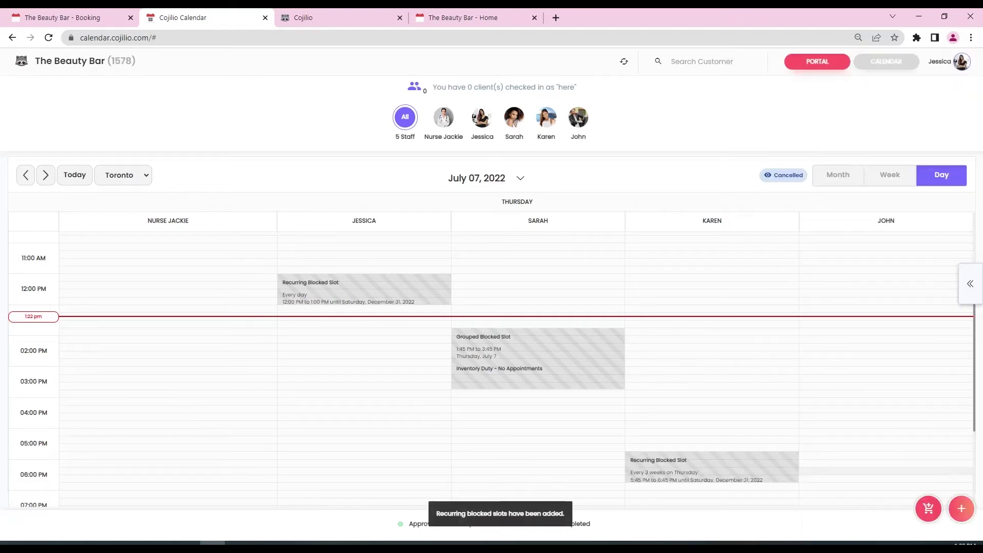
- View the new recurring block's note, and show only the fourth staff member's calendar by week
{"action": "scroll", "coordinate": [902, 476], "scroll_direction": "down", "scroll_amount": 3}
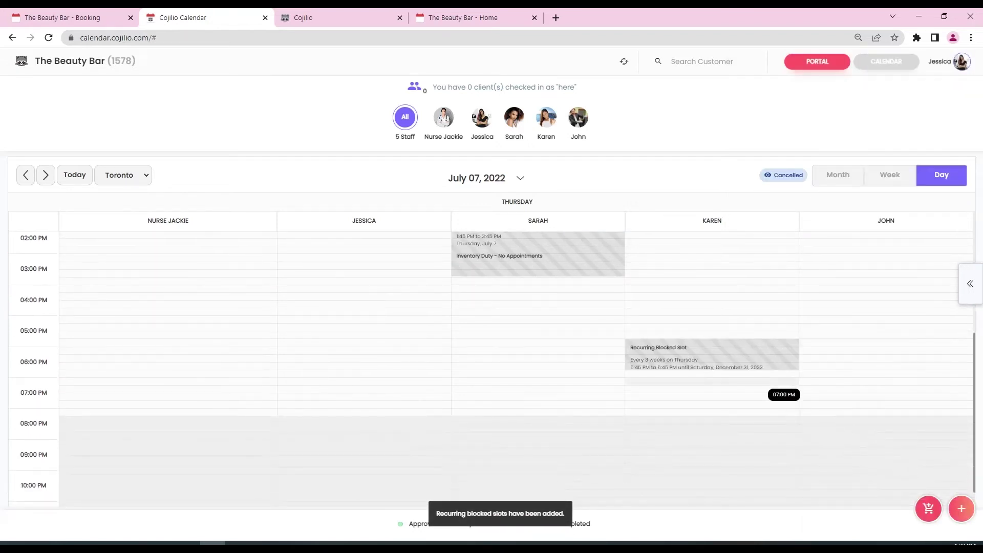
{"action": "mouse_move", "coordinate": [774, 355]}
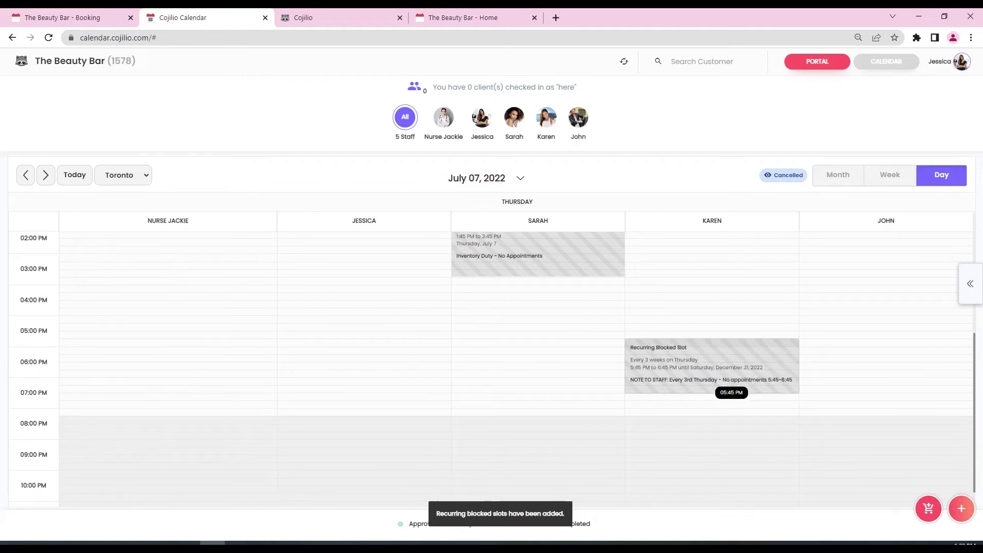
{"action": "left_click", "coordinate": [547, 118]}
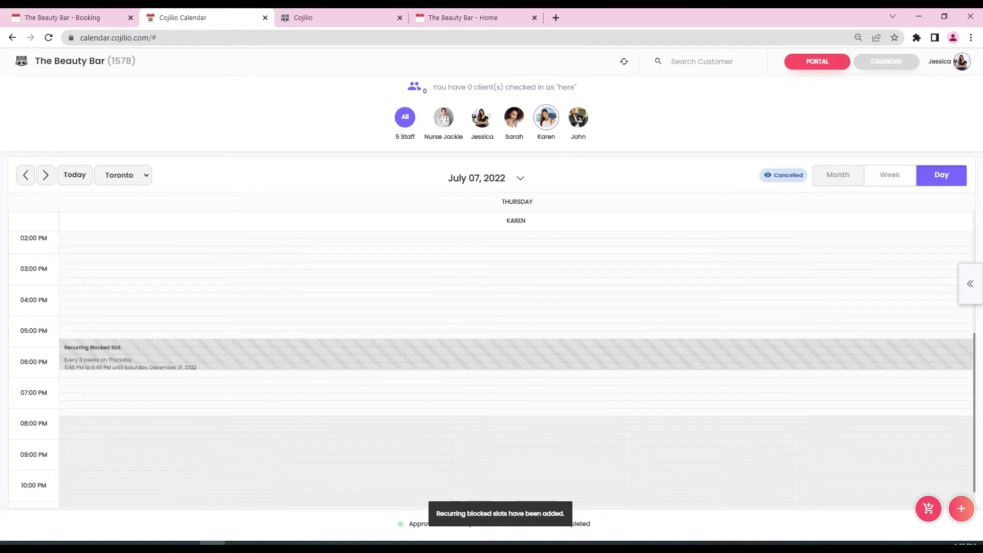
{"action": "left_click", "coordinate": [890, 174]}
{"action": "scroll", "coordinate": [875, 308], "scroll_direction": "down", "scroll_amount": 3}
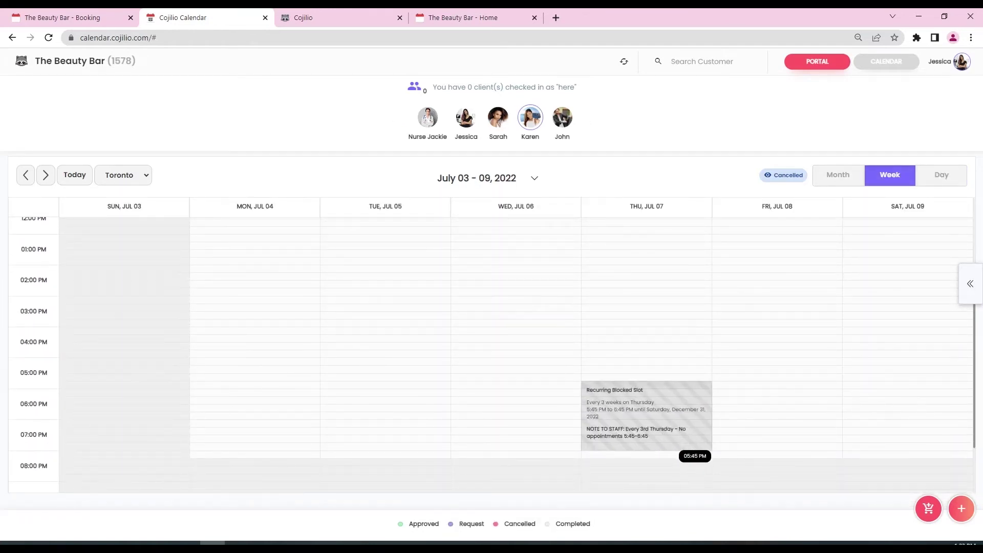
- Check the fourth staff member's weeks through July 24 - 30, 2022 for the recurring block, and show the second staff member's week
{"action": "left_click", "coordinate": [45, 174]}
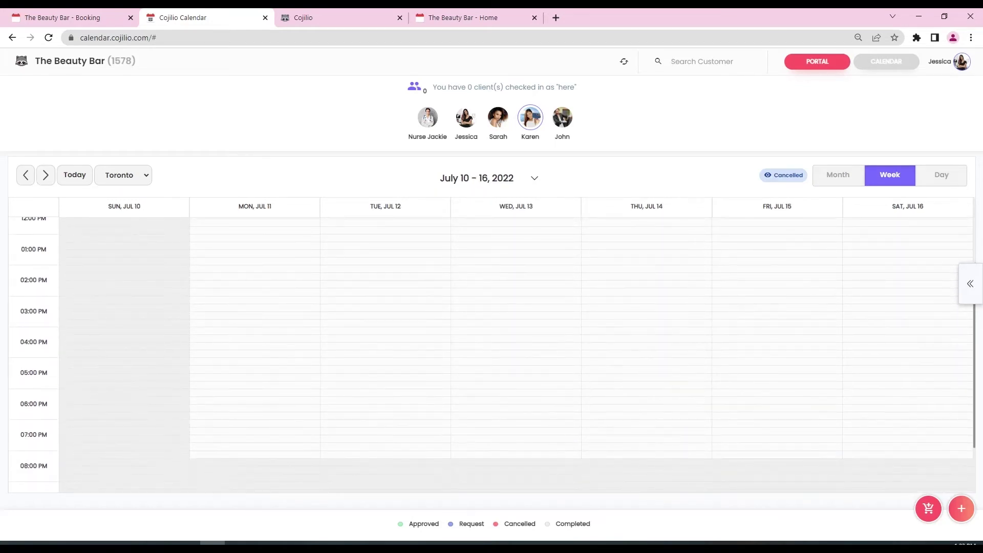
{"action": "left_click", "coordinate": [45, 175]}
{"action": "scroll", "coordinate": [712, 345], "scroll_direction": "down", "scroll_amount": 1}
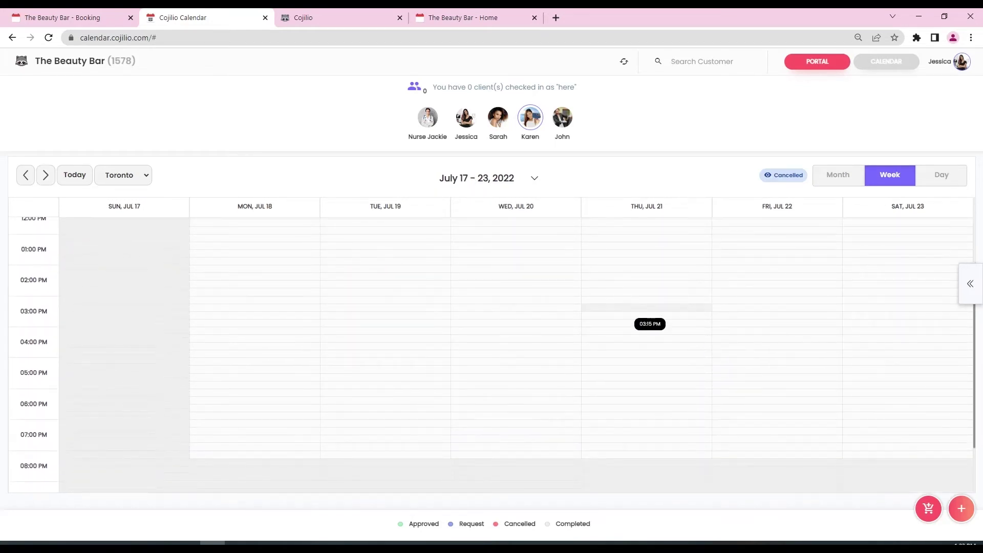
{"action": "left_click", "coordinate": [46, 174]}
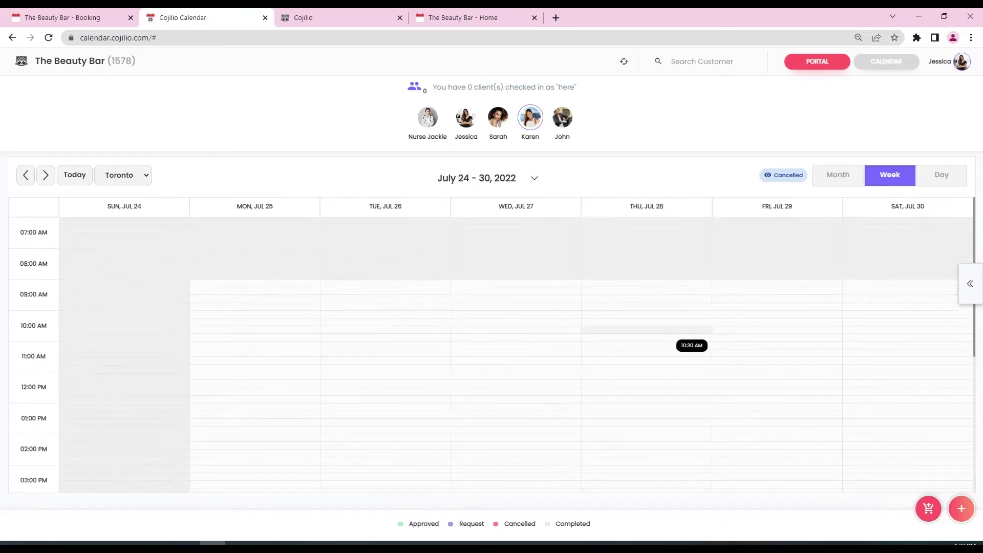
{"action": "scroll", "coordinate": [712, 345], "scroll_direction": "down", "scroll_amount": 5}
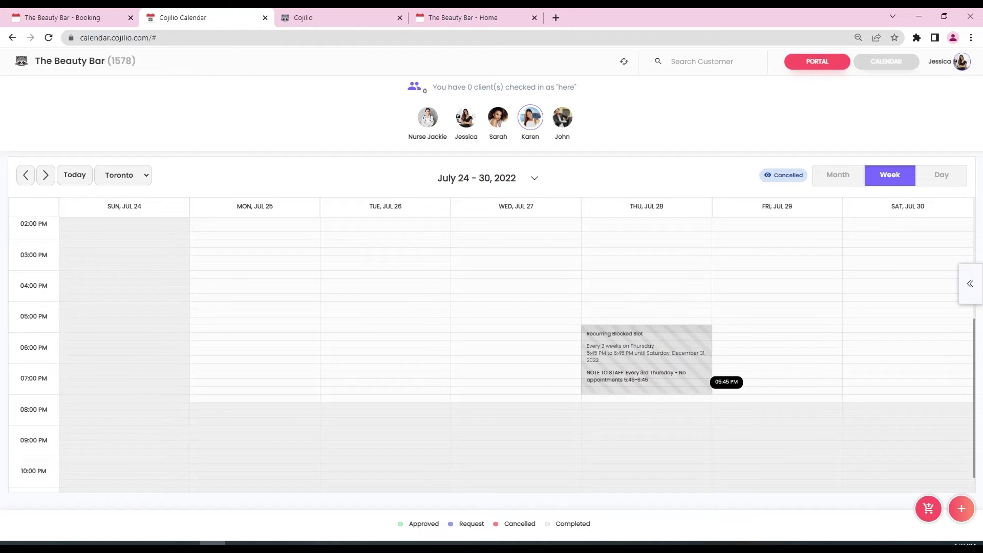
{"action": "scroll", "coordinate": [712, 382], "scroll_direction": "up", "scroll_amount": 5}
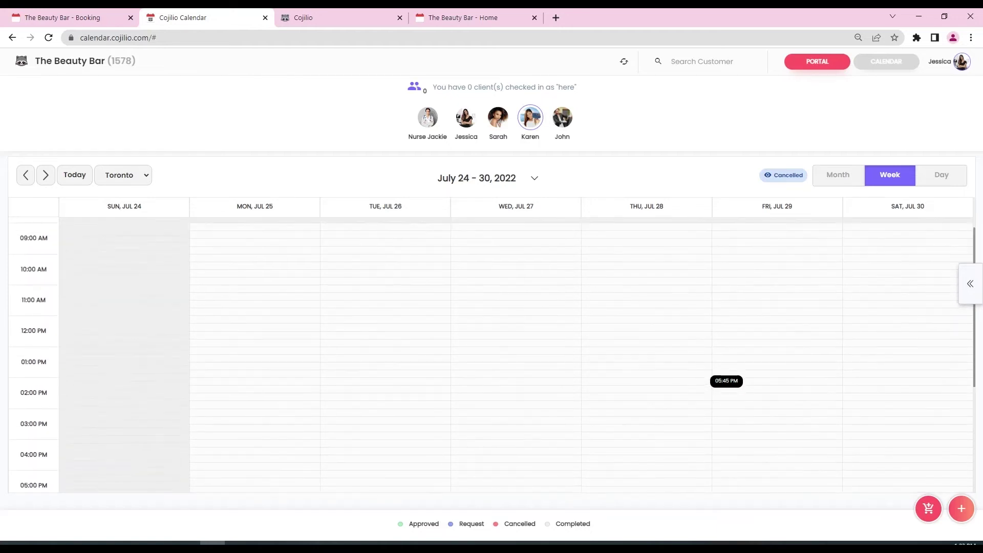
{"action": "left_click", "coordinate": [466, 118]}
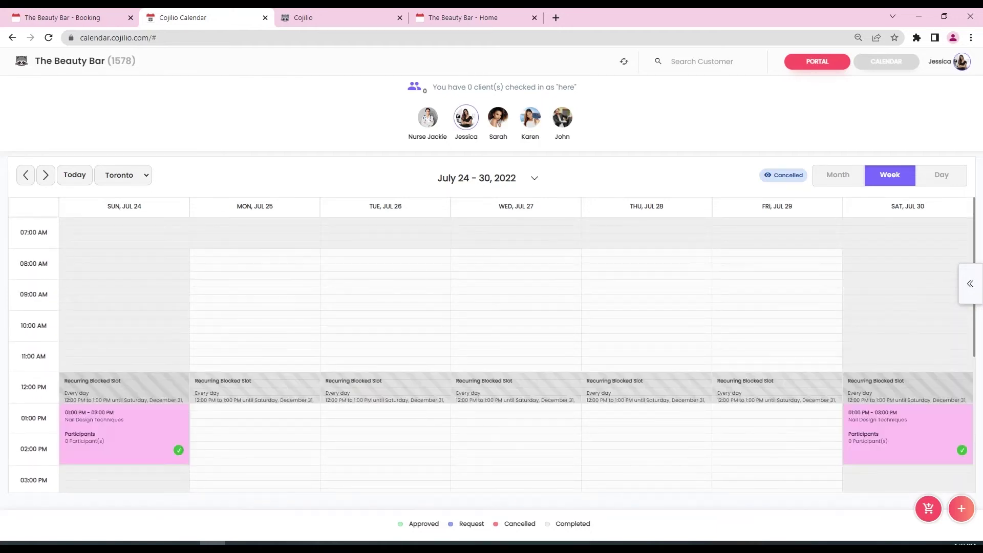
- Go back through the second staff member's weeks to July 03 - 09, 2022 and review that week's blocks and appointments
{"action": "left_click", "coordinate": [25, 175]}
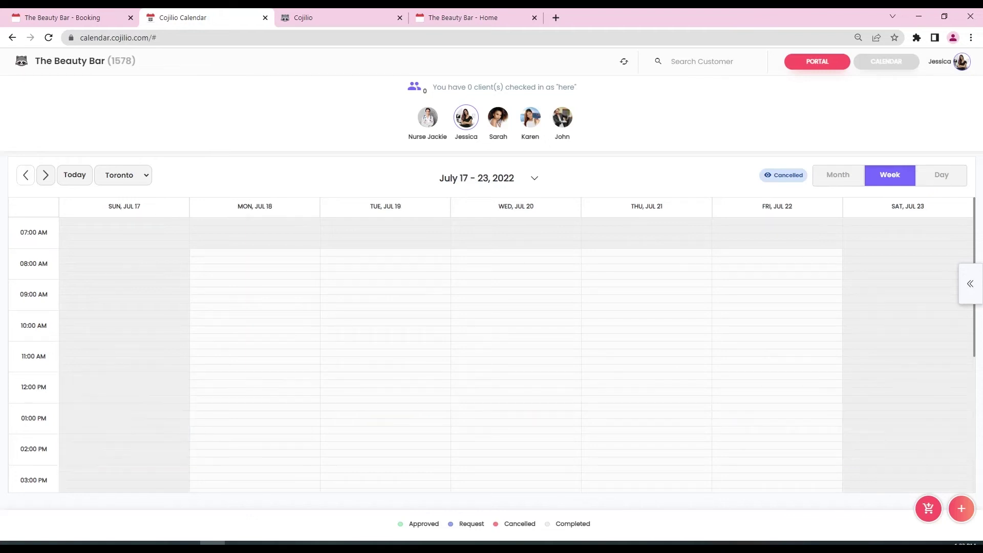
{"action": "left_click", "coordinate": [25, 174]}
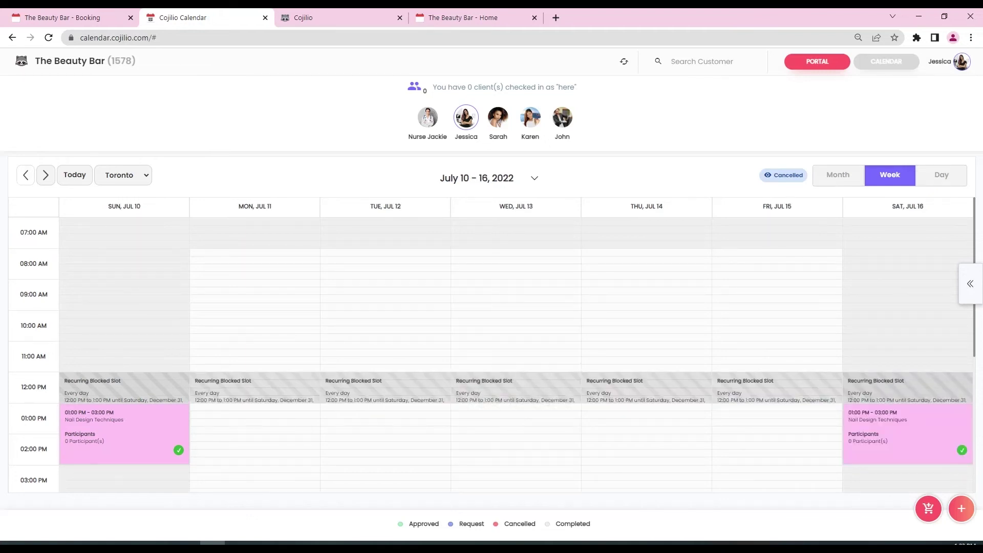
{"action": "left_click", "coordinate": [25, 175]}
{"action": "scroll", "coordinate": [737, 368], "scroll_direction": "down", "scroll_amount": 1}
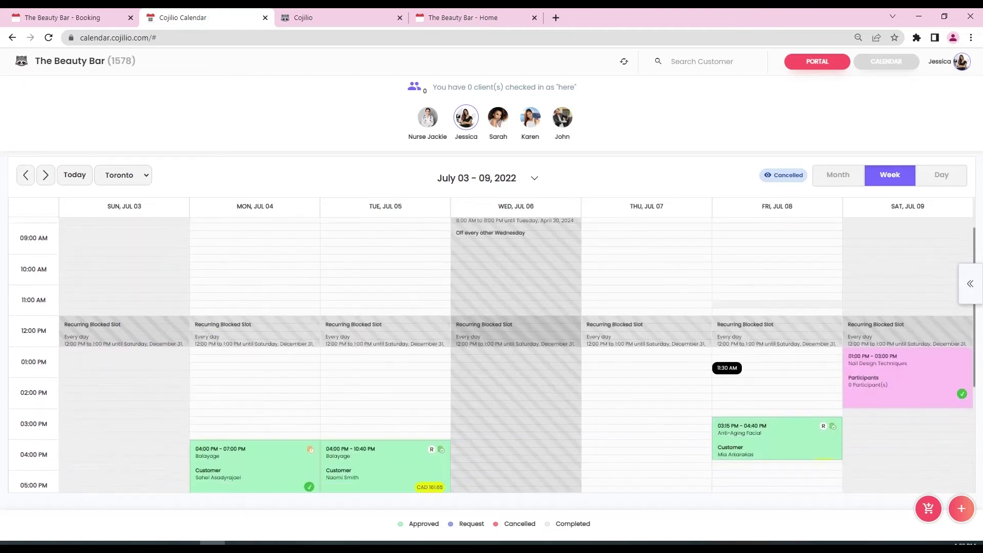
{"action": "scroll", "coordinate": [727, 368], "scroll_direction": "down", "scroll_amount": 2}
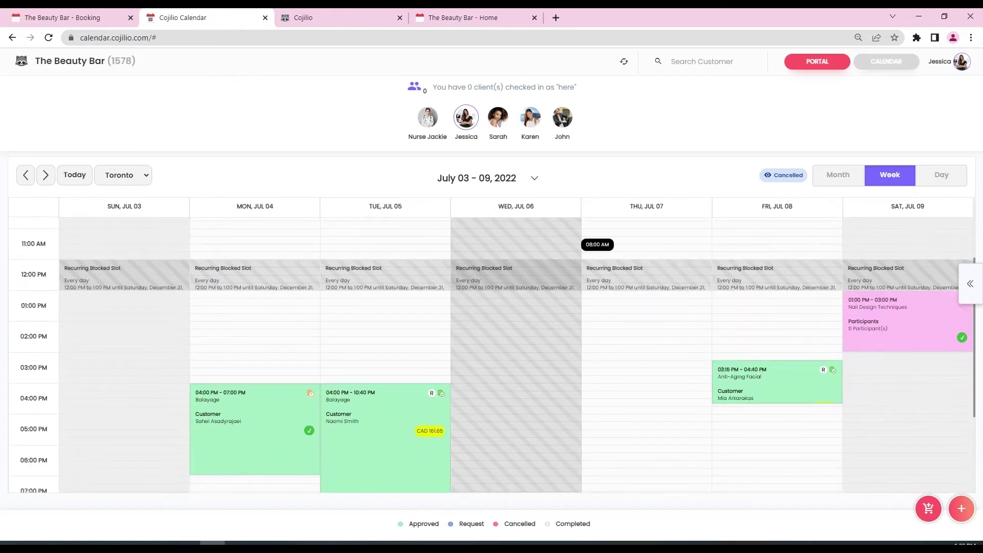
- View the July 03 - 09, 2022 week for the third, fourth and first staff members in turn
{"action": "left_click", "coordinate": [498, 118]}
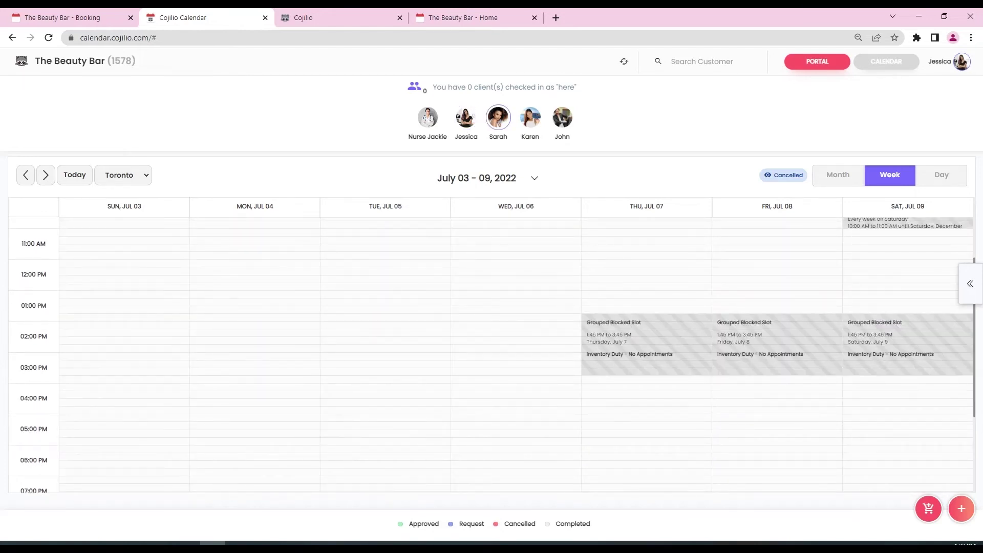
{"action": "left_click", "coordinate": [530, 118]}
{"action": "left_click", "coordinate": [427, 118]}
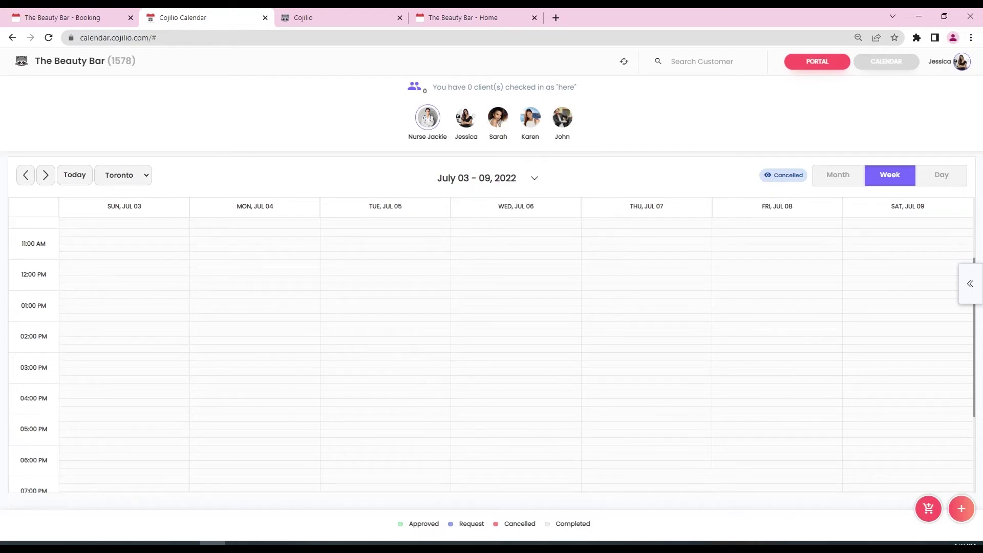
- Show the second staff member's bookings by month, check July and August 2022, and return to July
{"action": "left_click", "coordinate": [838, 174]}
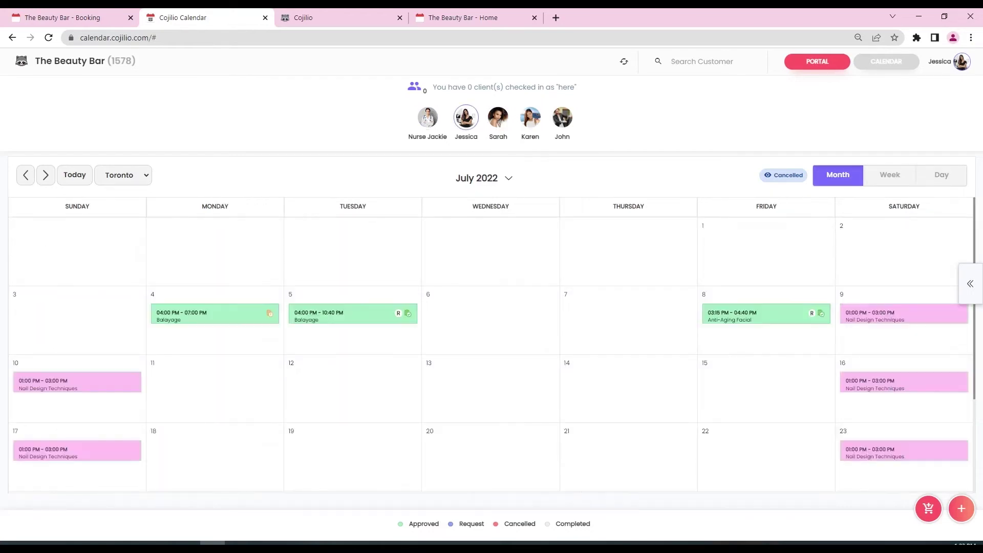
{"action": "scroll", "coordinate": [628, 308], "scroll_direction": "down", "scroll_amount": 1}
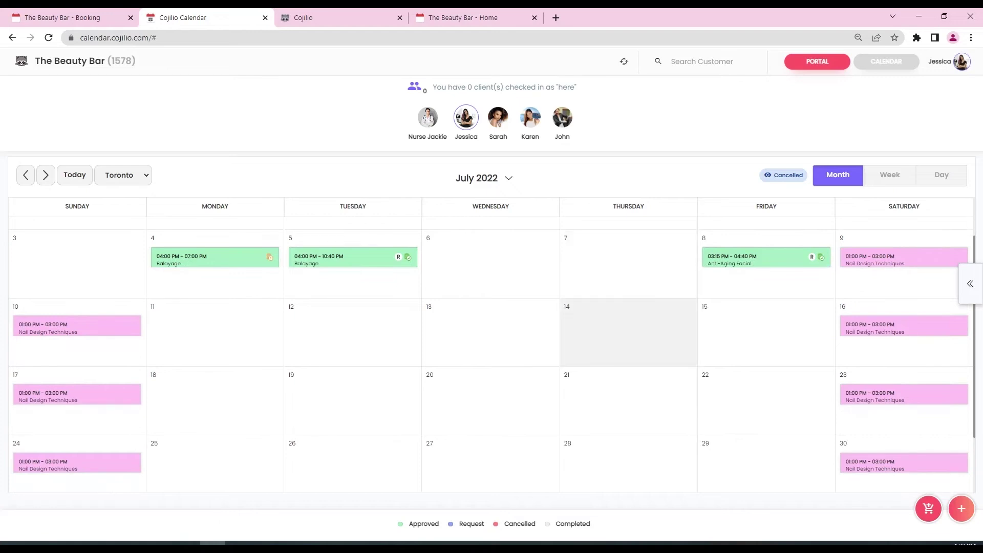
{"action": "scroll", "coordinate": [629, 332], "scroll_direction": "up", "scroll_amount": 1}
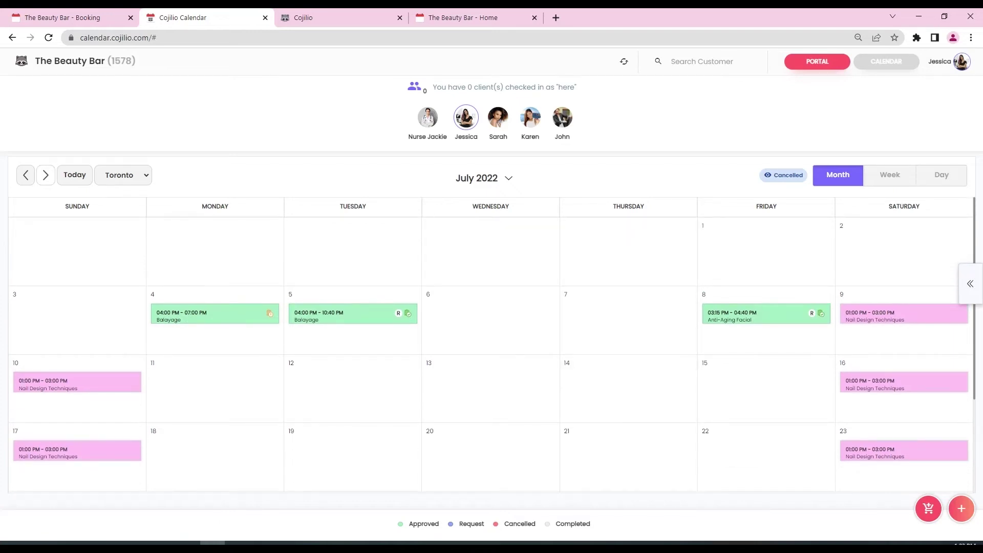
{"action": "left_click", "coordinate": [46, 175]}
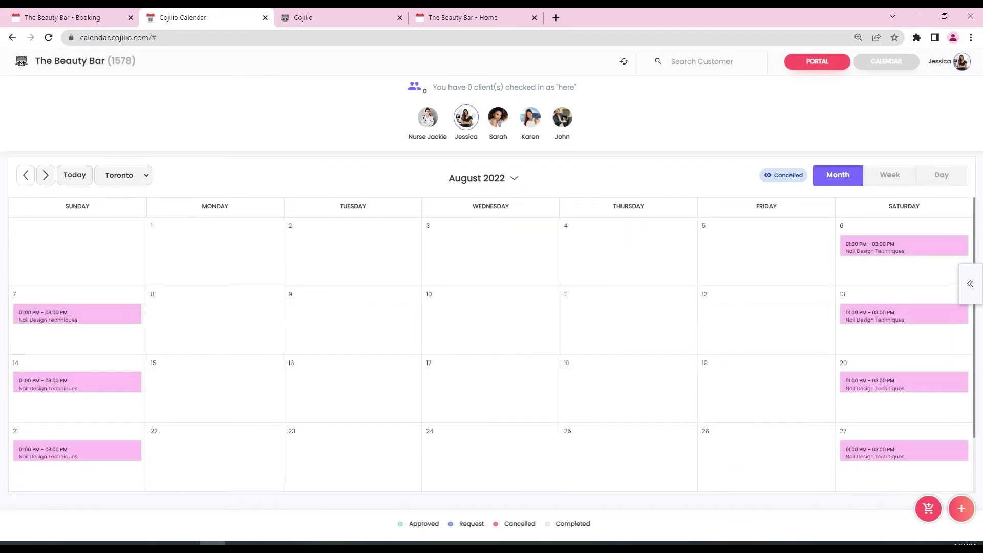
{"action": "left_click", "coordinate": [25, 175]}
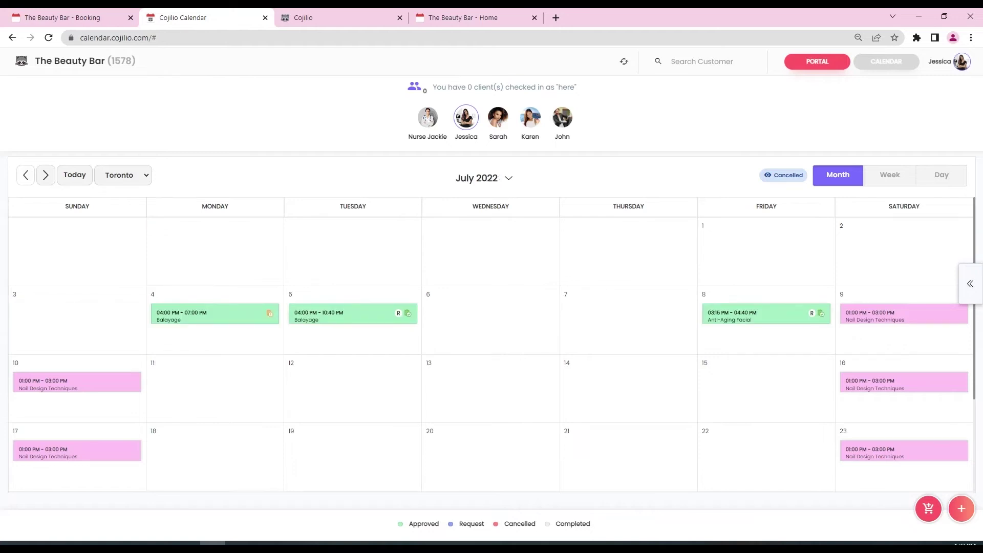
- Go from July 8 in the month calendar to its day view and review the second staff member's schedule
{"action": "left_click", "coordinate": [724, 296]}
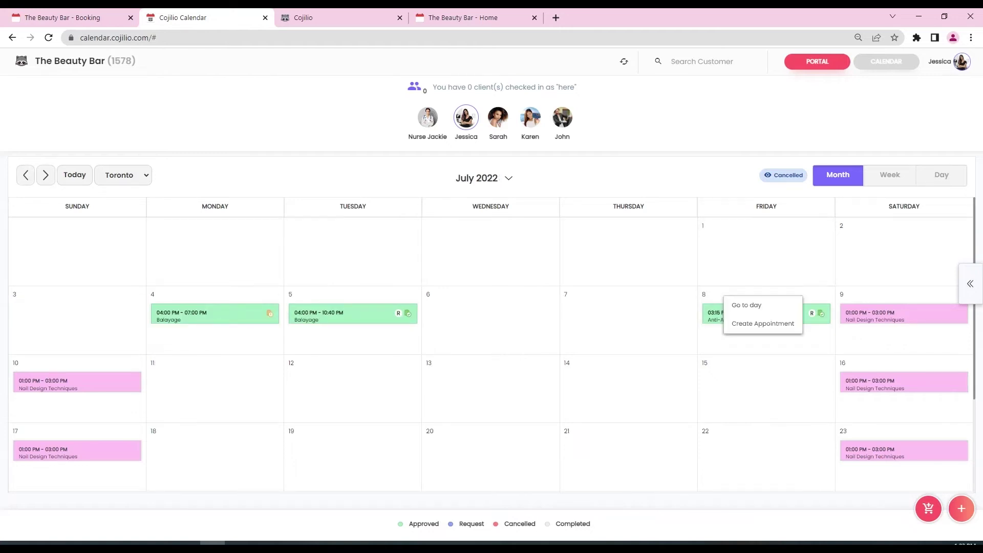
{"action": "left_click", "coordinate": [747, 306]}
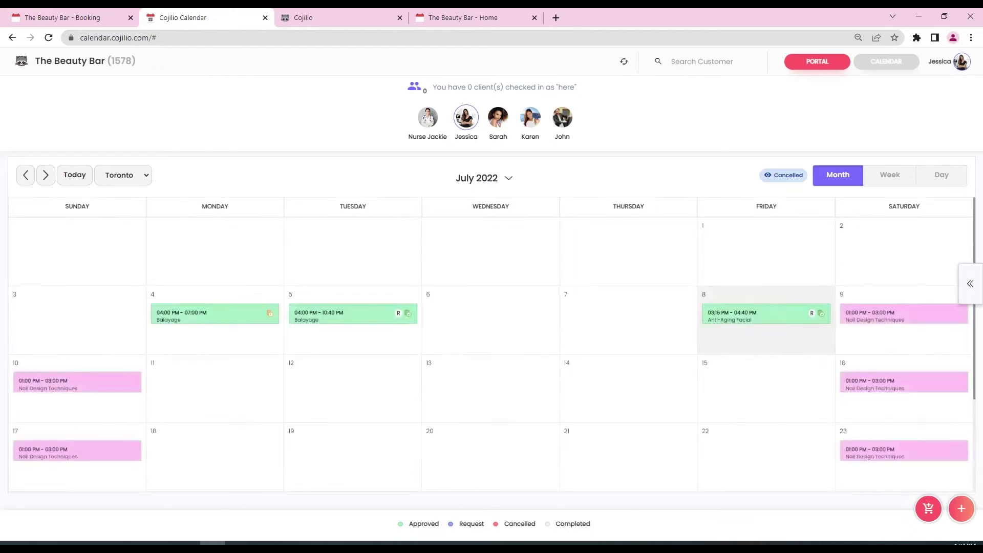
{"action": "scroll", "coordinate": [731, 325], "scroll_direction": "down", "scroll_amount": 3}
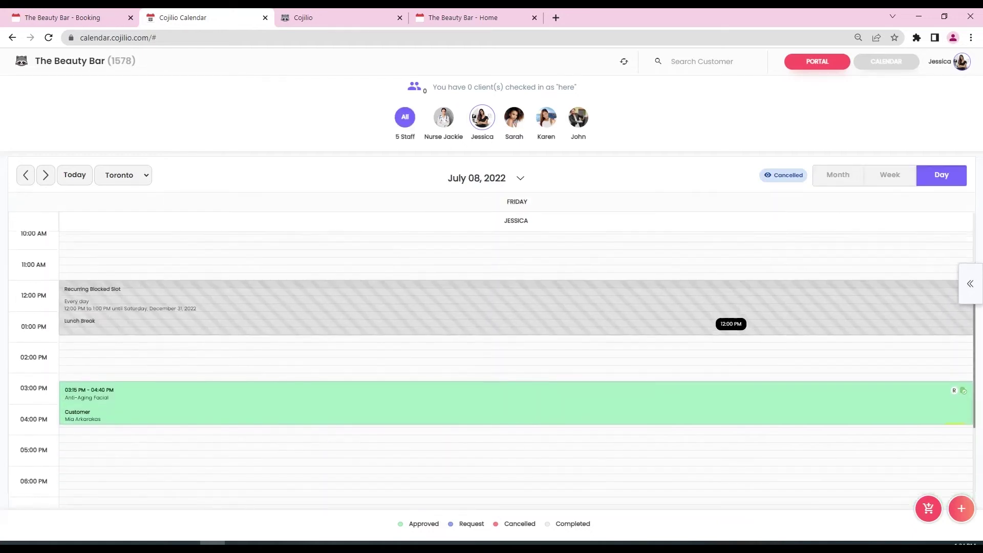
{"action": "scroll", "coordinate": [527, 378], "scroll_direction": "down", "scroll_amount": 1}
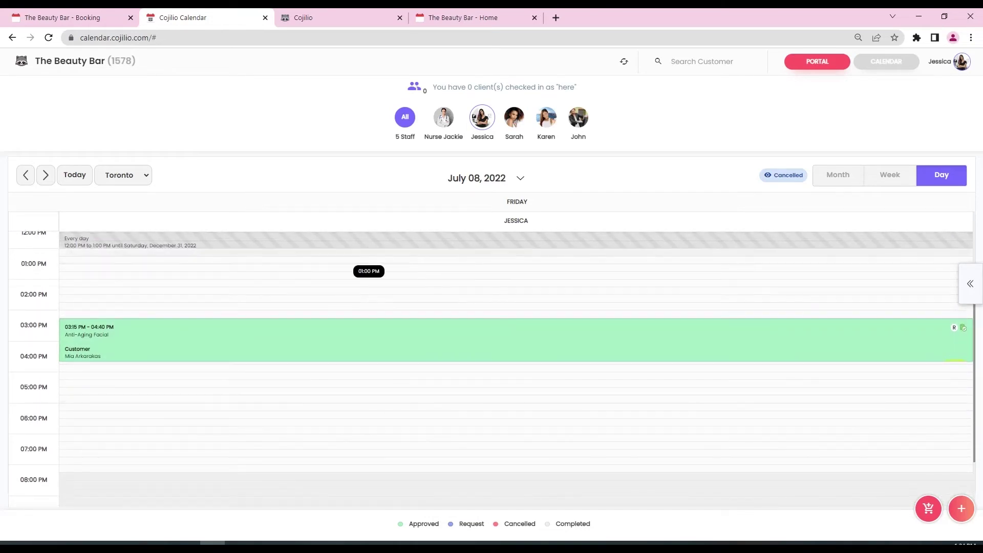
- Add the third and fourth staff members to the July 08 day view, and show all staff together
{"action": "left_click", "coordinate": [514, 117]}
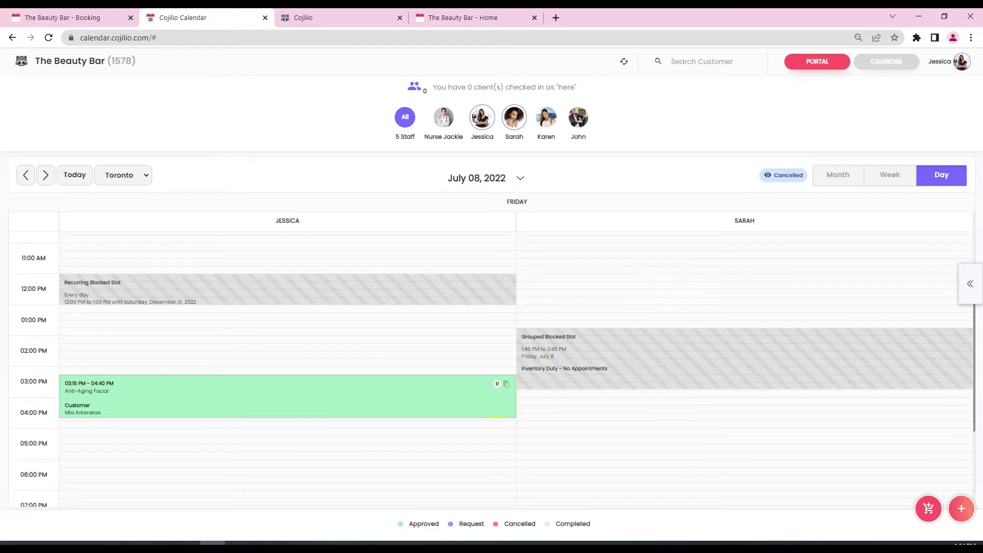
{"action": "left_click", "coordinate": [547, 117]}
{"action": "left_click", "coordinate": [405, 117]}
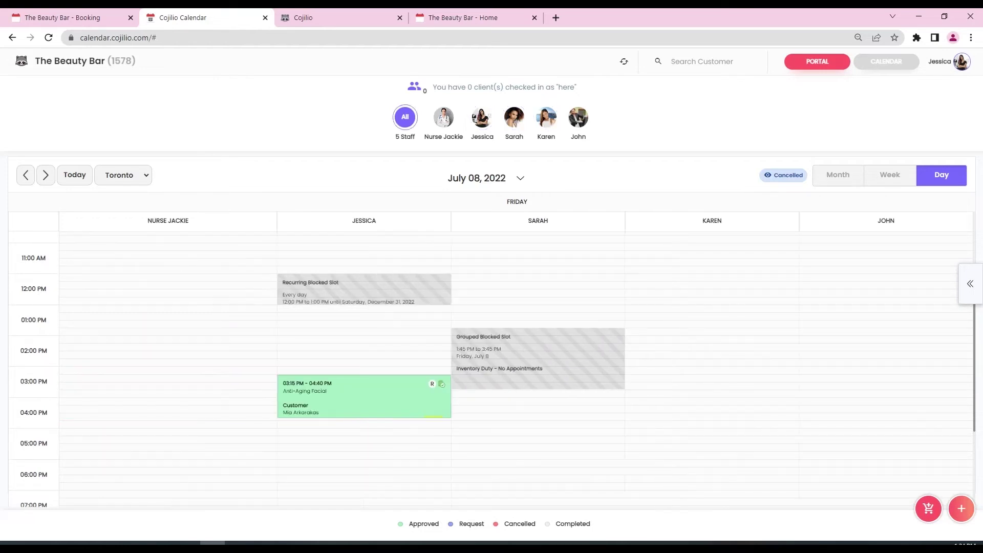
{"action": "scroll", "coordinate": [640, 318], "scroll_direction": "down", "scroll_amount": 1}
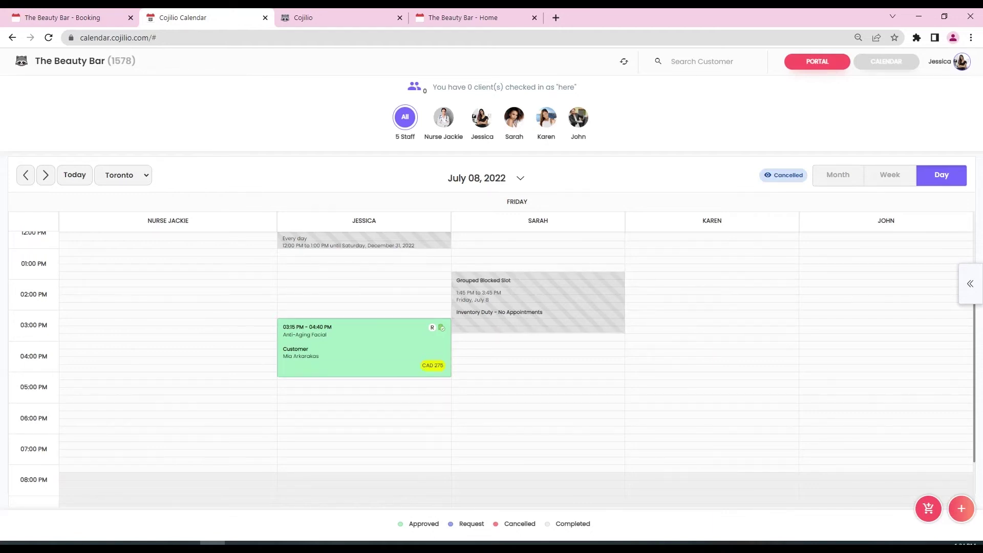
- Open the checkout for the 03:15 PM Anti-Aging Facial appointment on July 08 and examine its add-ons, discounts and totals
{"action": "left_click", "coordinate": [370, 341]}
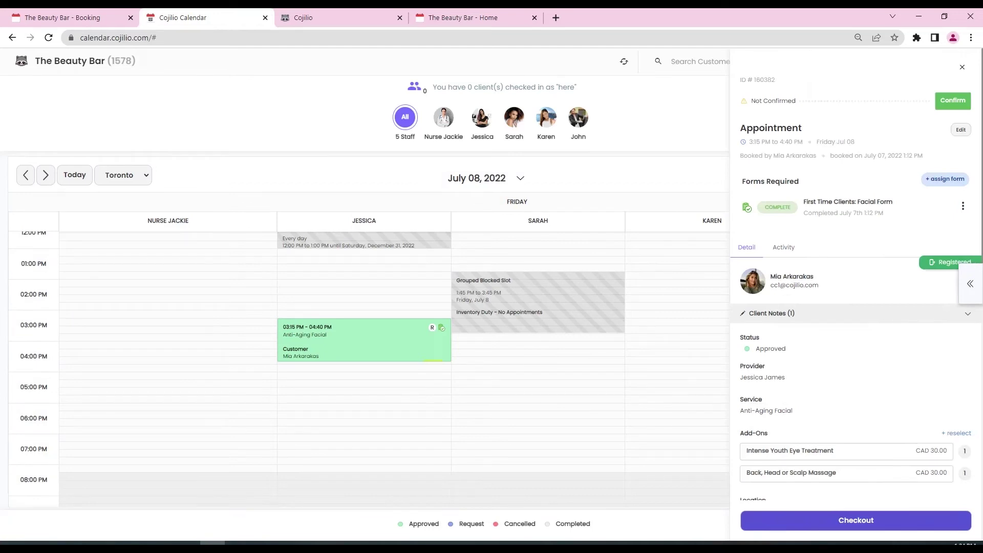
{"action": "scroll", "coordinate": [856, 287], "scroll_direction": "down", "scroll_amount": 10}
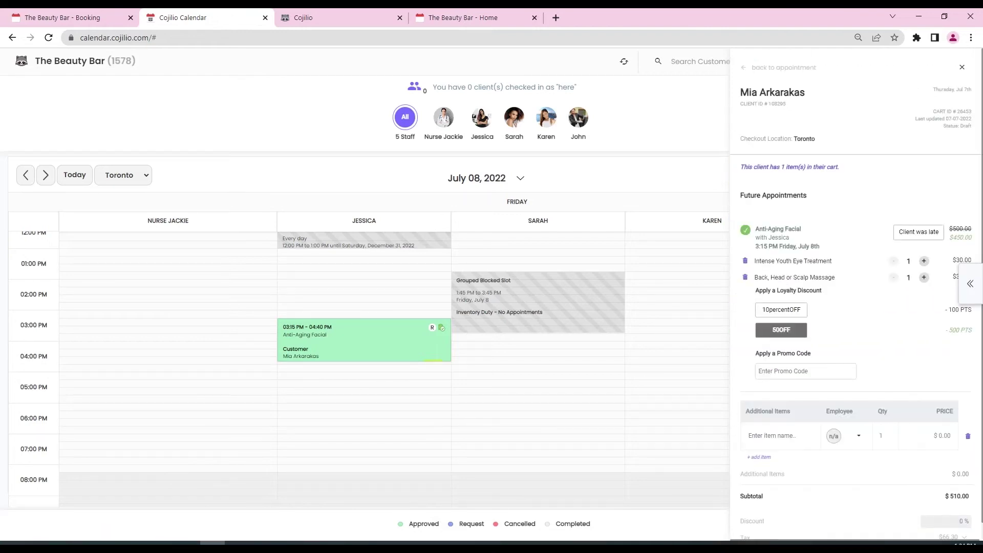
{"action": "scroll", "coordinate": [856, 307], "scroll_direction": "down", "scroll_amount": 1}
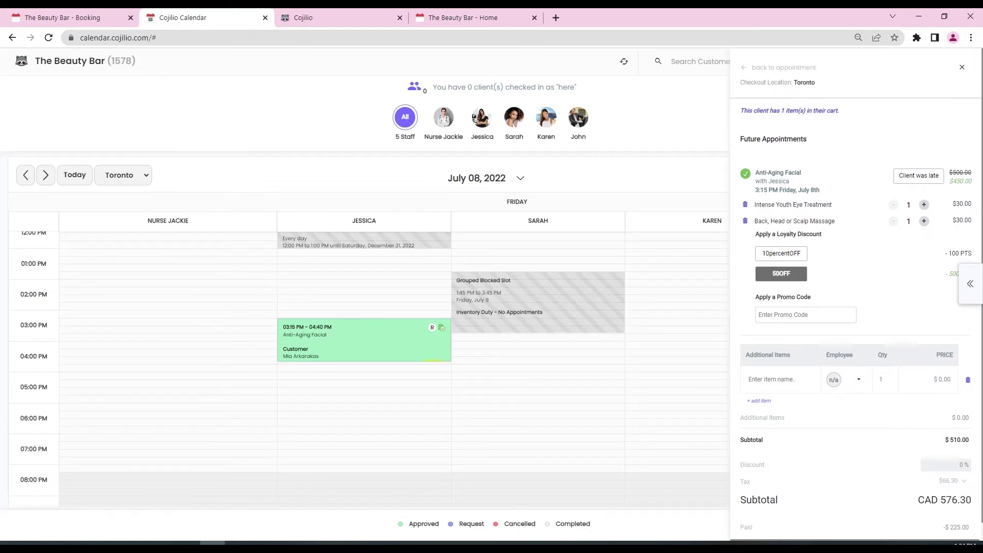
{"action": "scroll", "coordinate": [856, 307], "scroll_direction": "down", "scroll_amount": 1}
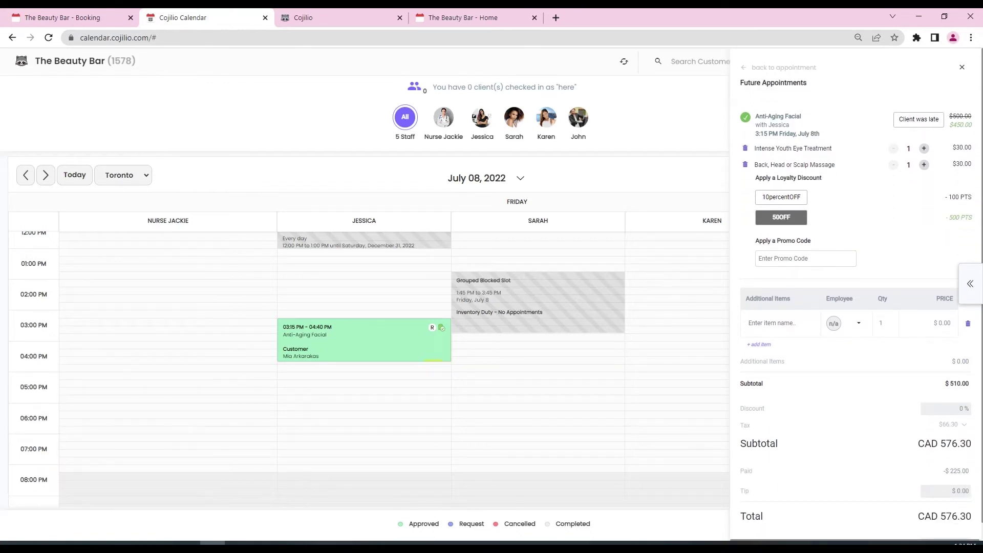
{"action": "scroll", "coordinate": [855, 307], "scroll_direction": "up", "scroll_amount": 1}
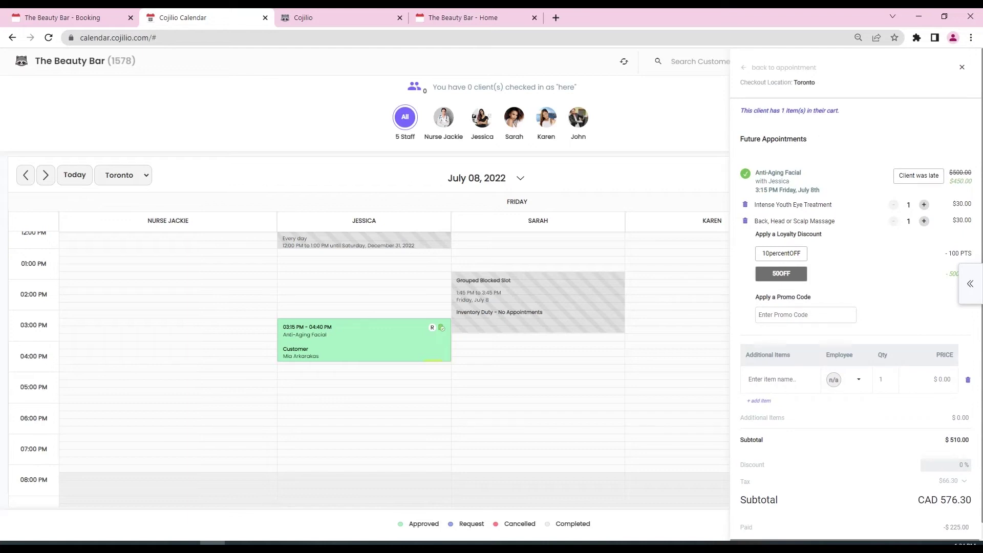
- Add the Charcoal Shampoo product as an additional item in the client's checkout cart
{"action": "scroll", "coordinate": [855, 307], "scroll_direction": "down", "scroll_amount": 1}
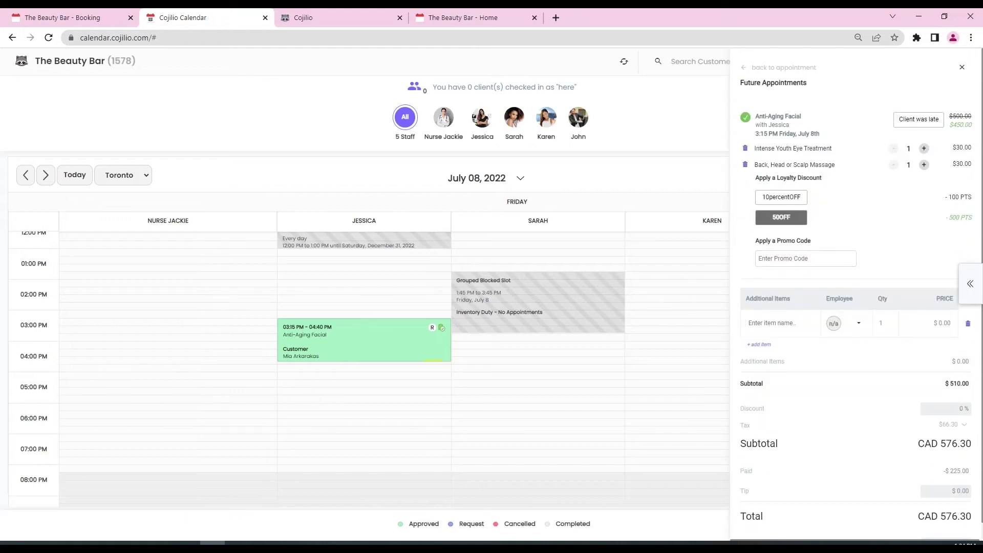
{"action": "left_click", "coordinate": [780, 323]}
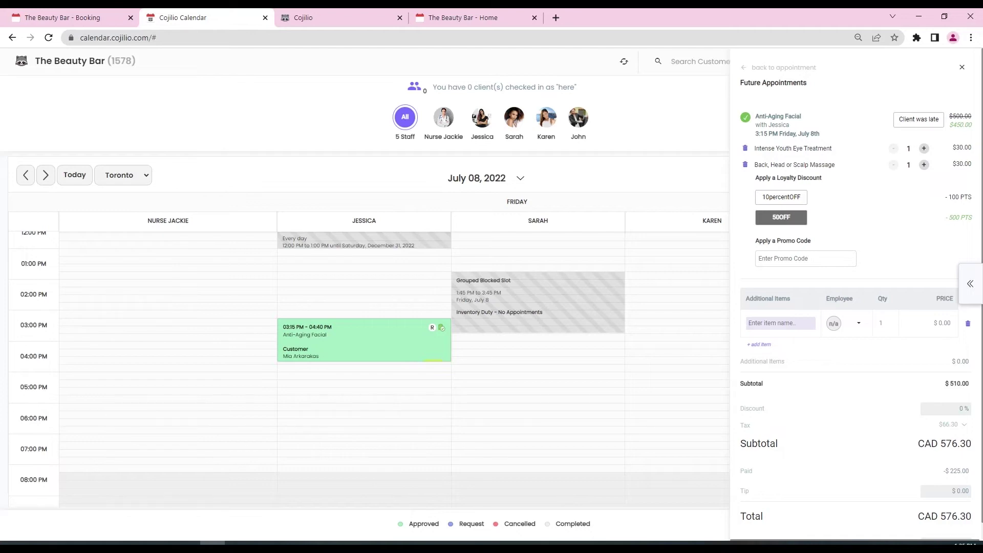
{"action": "type", "text": "CHARC"}
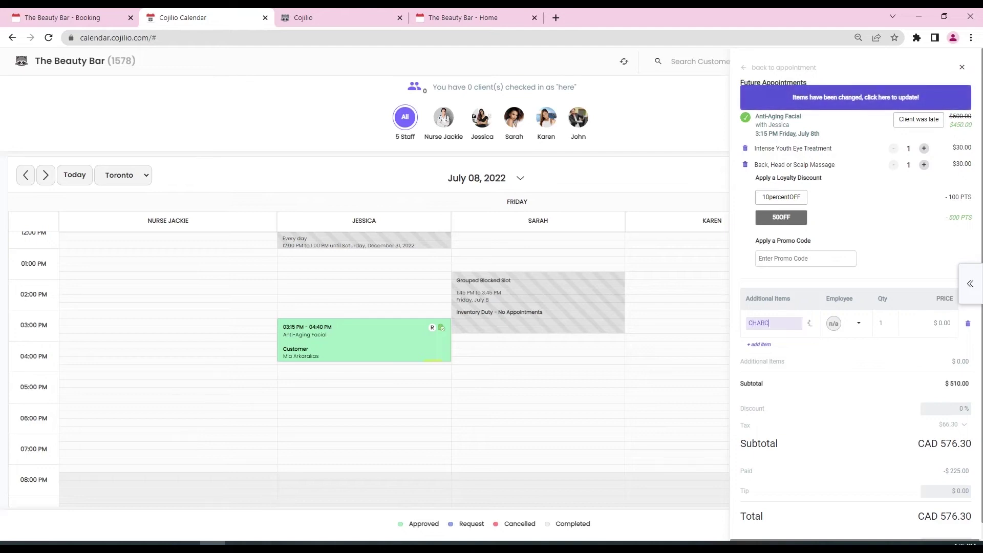
{"action": "left_click", "coordinate": [769, 365]}
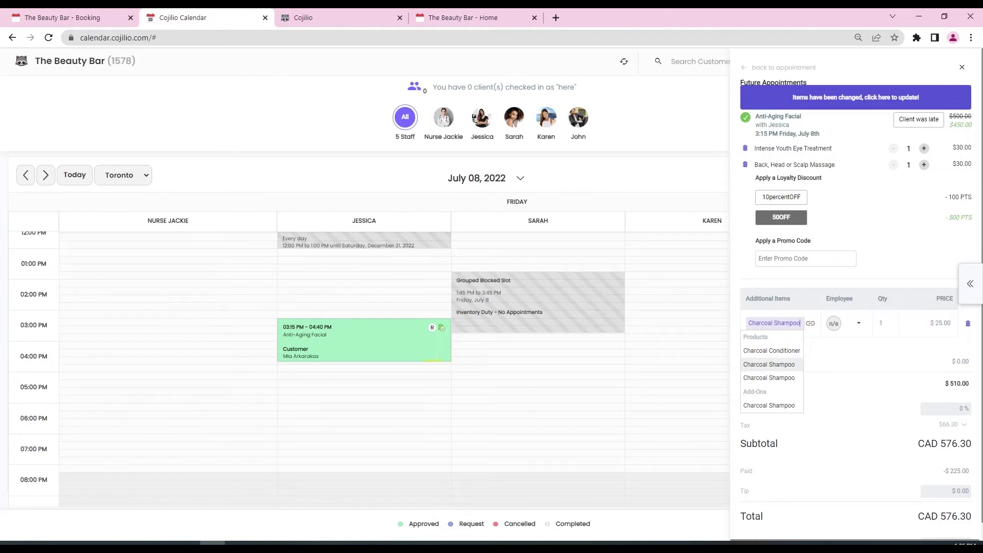
{"action": "key", "text": "Return"}
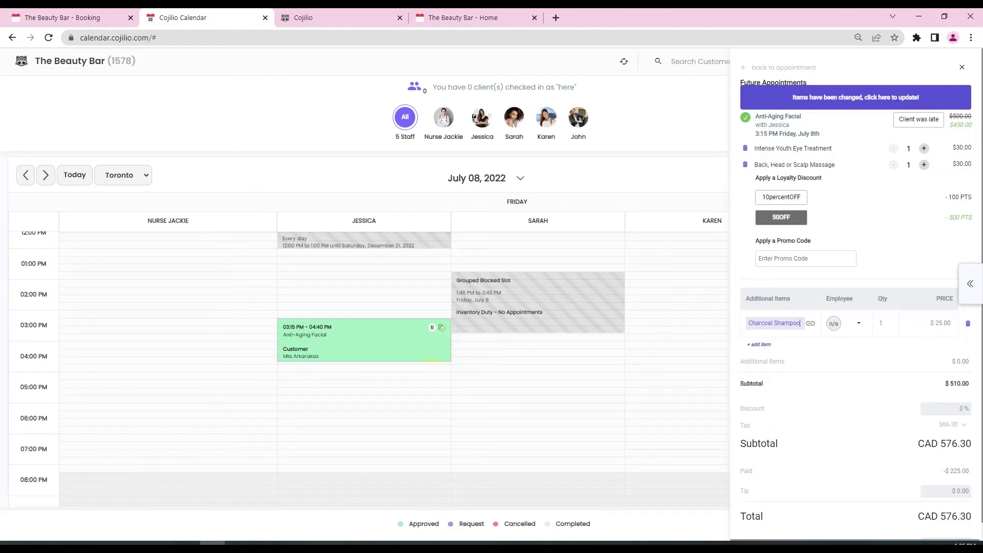
- Add Charcoal Conditioner as a second additional item and update the cart with the changed items
{"action": "left_click", "coordinate": [759, 345]}
{"action": "left_click", "coordinate": [780, 352]}
{"action": "type", "text": "CHAR"}
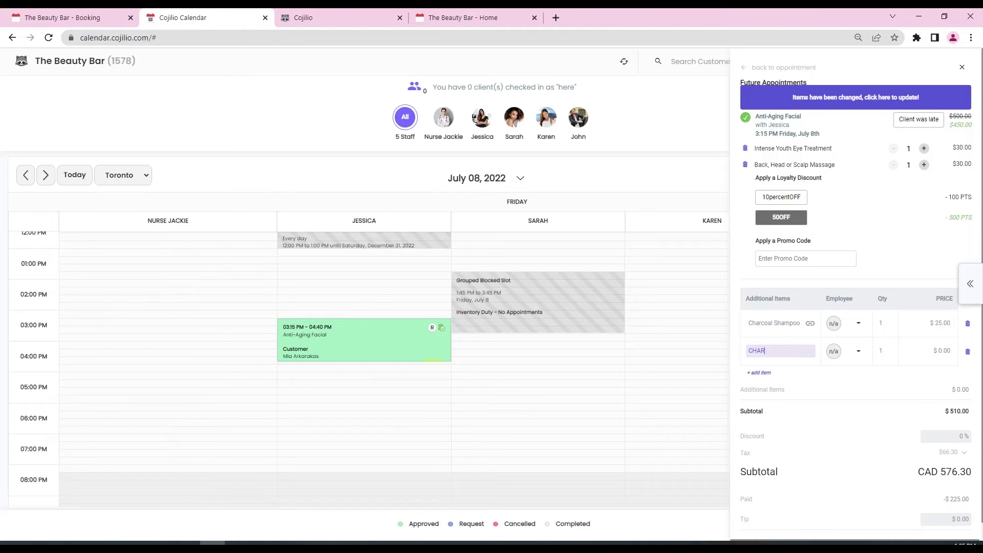
{"action": "type", "text": "CO"}
{"action": "key", "text": "Down"}
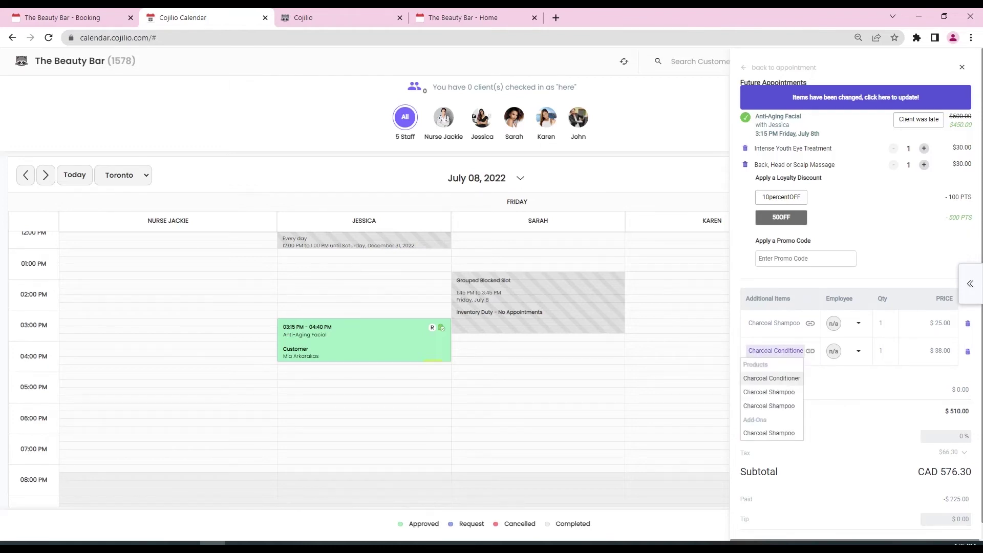
{"action": "key", "text": "Return"}
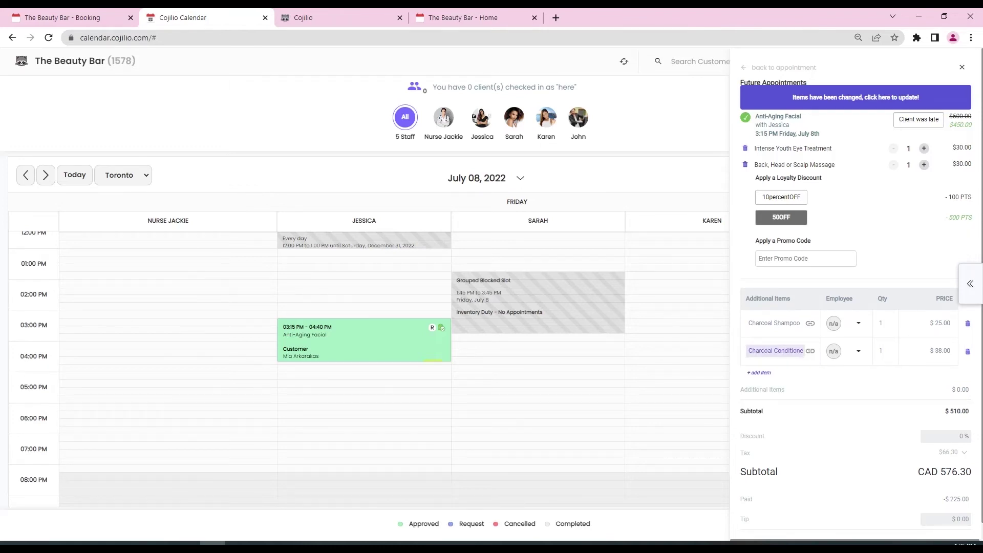
{"action": "left_click", "coordinate": [856, 98]}
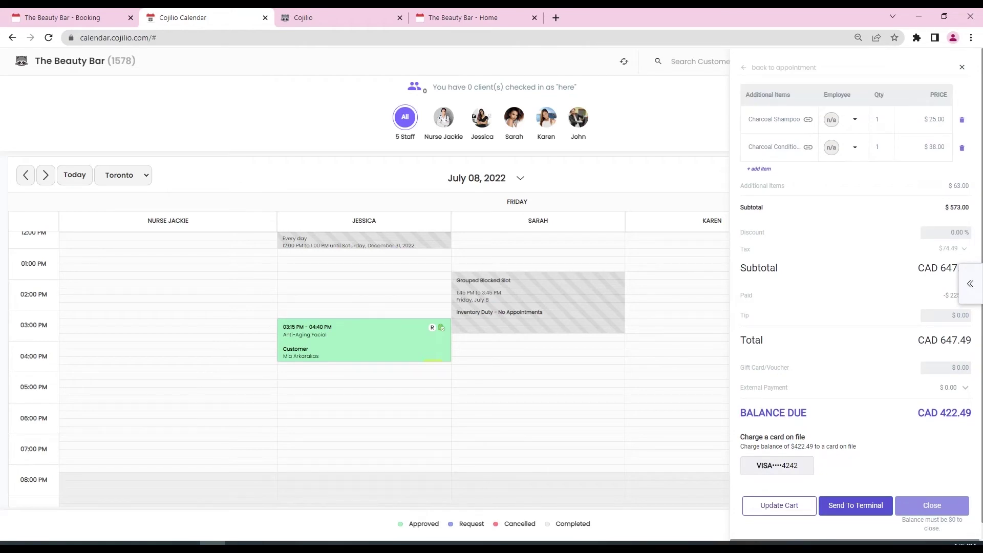
{"action": "scroll", "coordinate": [856, 307], "scroll_direction": "up", "scroll_amount": 1}
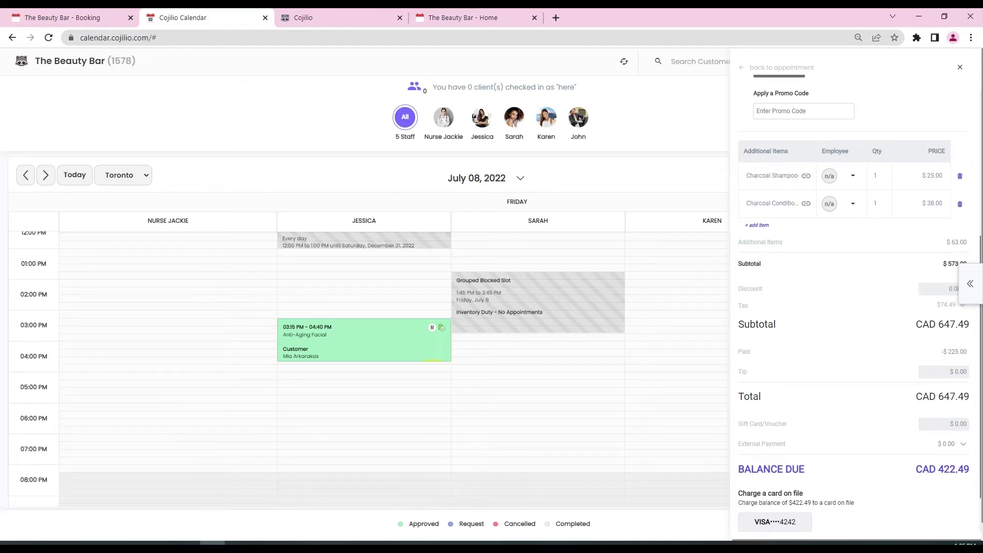
{"action": "scroll", "coordinate": [854, 312], "scroll_direction": "down", "scroll_amount": 1}
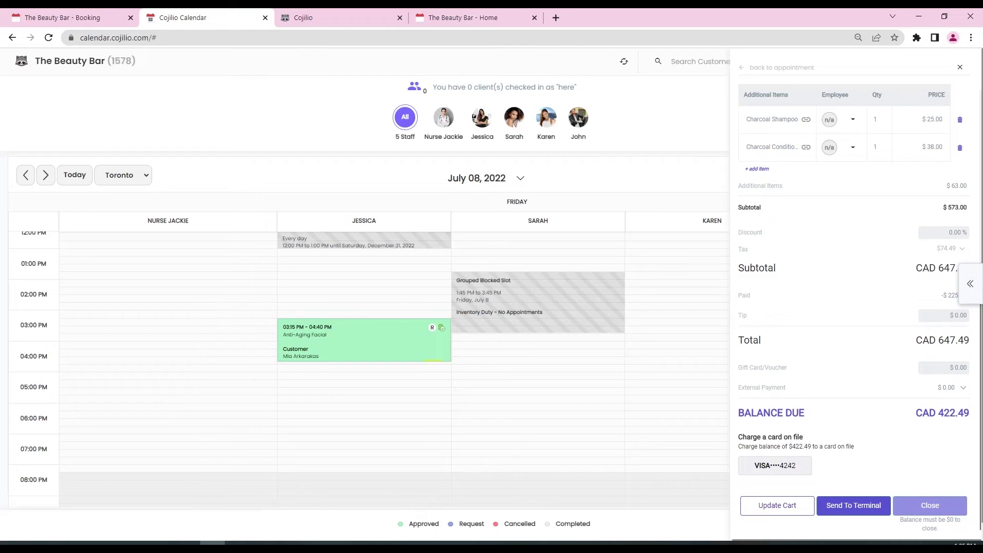
{"action": "left_click_drag", "start_coordinate": [944, 413], "coordinate": [972, 413]}
{"action": "left_click", "coordinate": [971, 413]}
{"action": "left_click", "coordinate": [775, 466]}
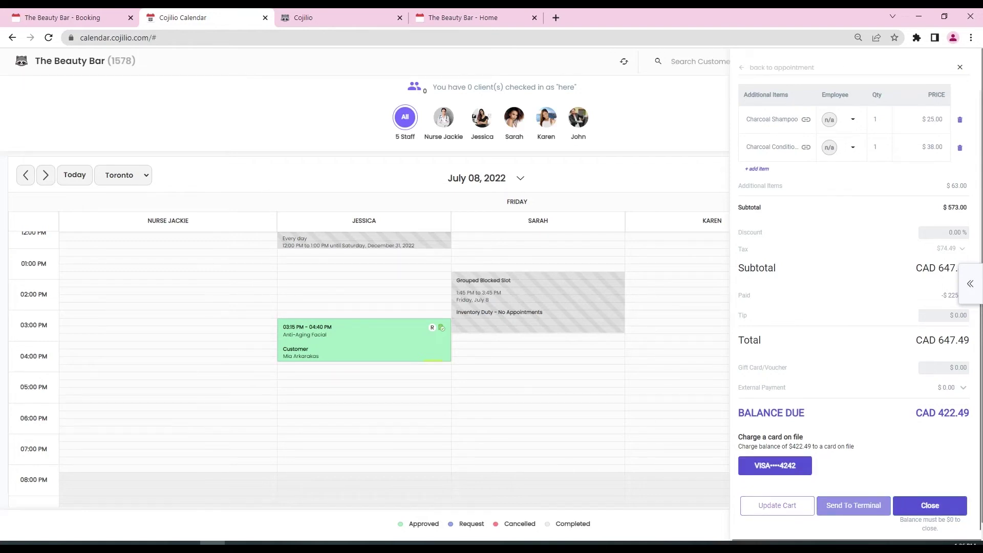
{"action": "left_click", "coordinate": [775, 465]}
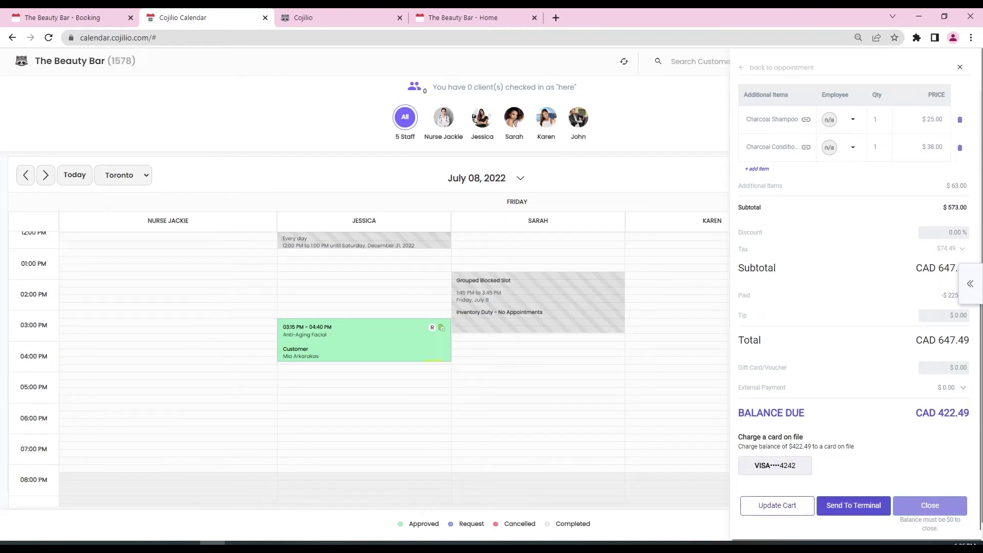
{"action": "left_click", "coordinate": [775, 466]}
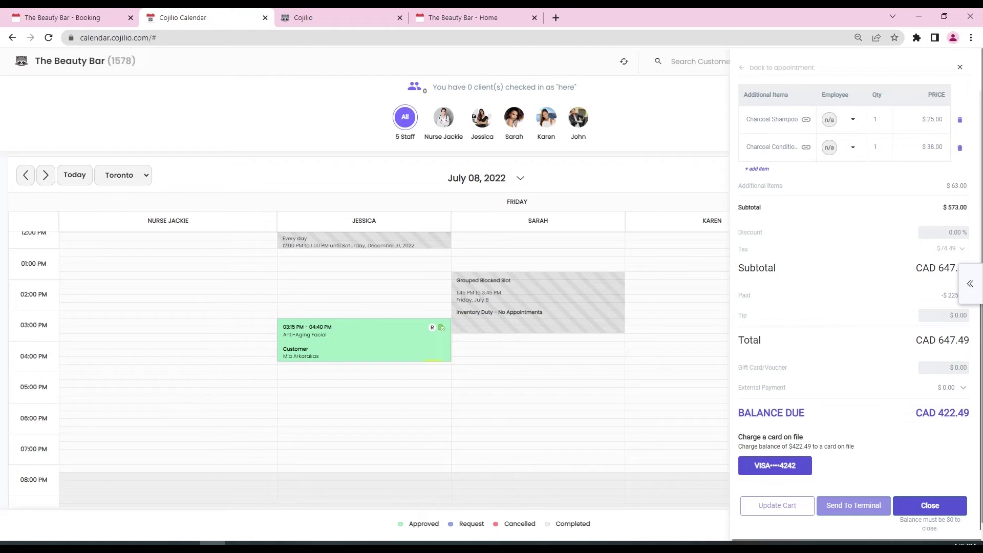
{"action": "left_click", "coordinate": [775, 465]}
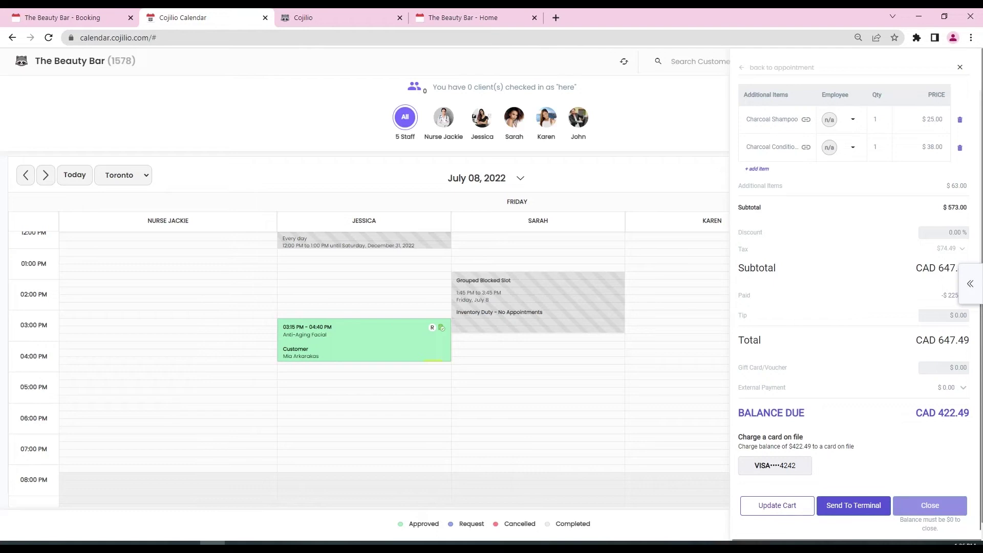
- Add a $50 tip to the checkout
{"action": "left_click", "coordinate": [944, 315]}
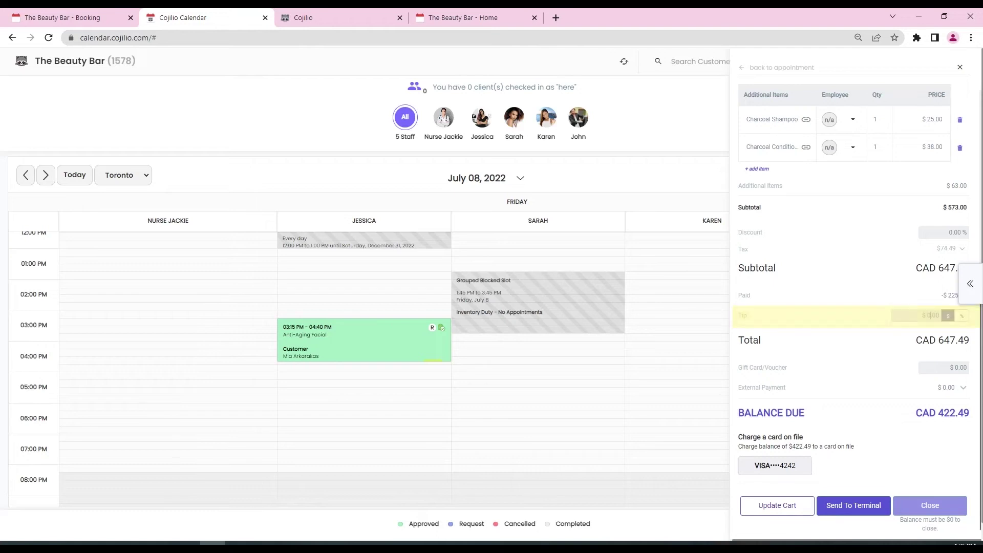
{"action": "type", "text": "50"}
{"action": "key", "text": "Return"}
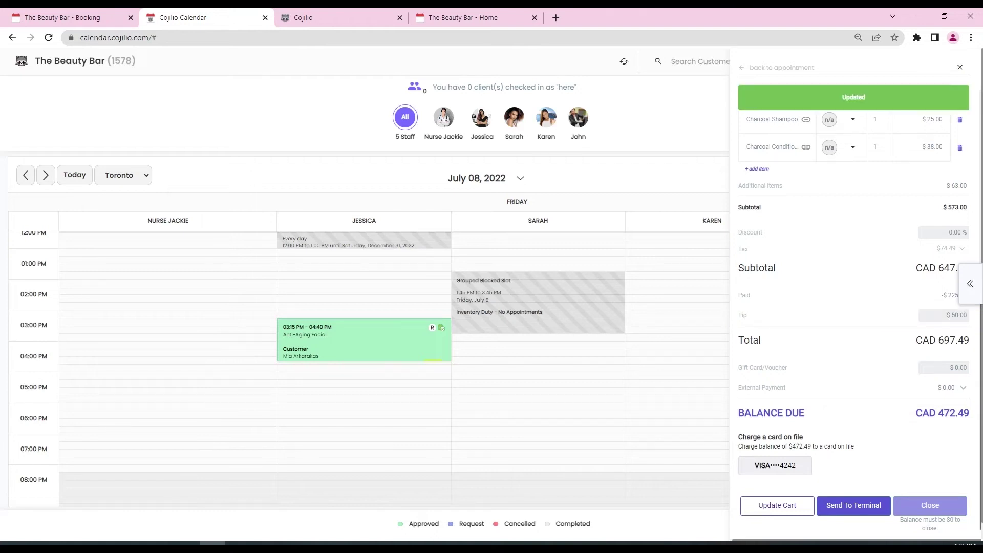
- Charge the balance due to the client's saved Visa card and confirm completion of the checkout
{"action": "left_click", "coordinate": [775, 466]}
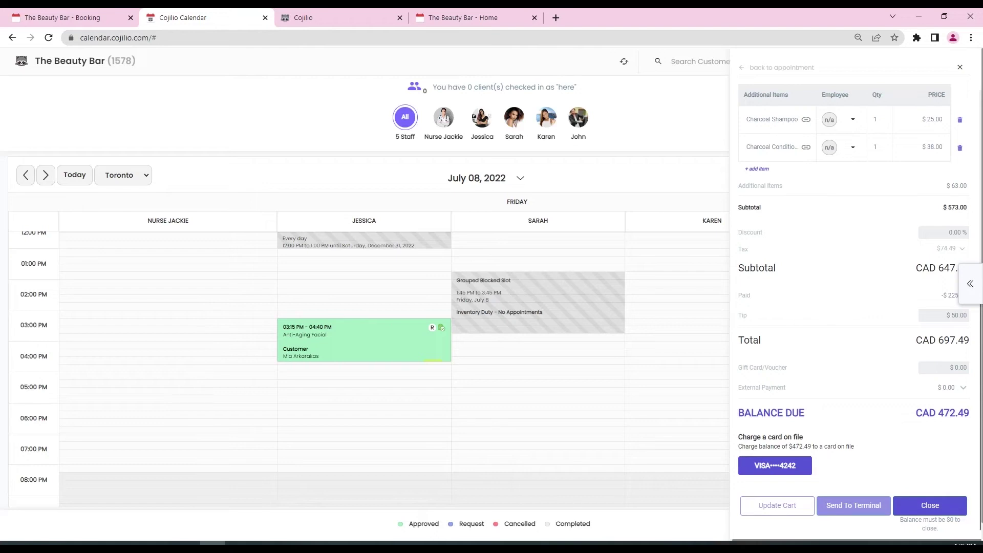
{"action": "left_click", "coordinate": [775, 465]}
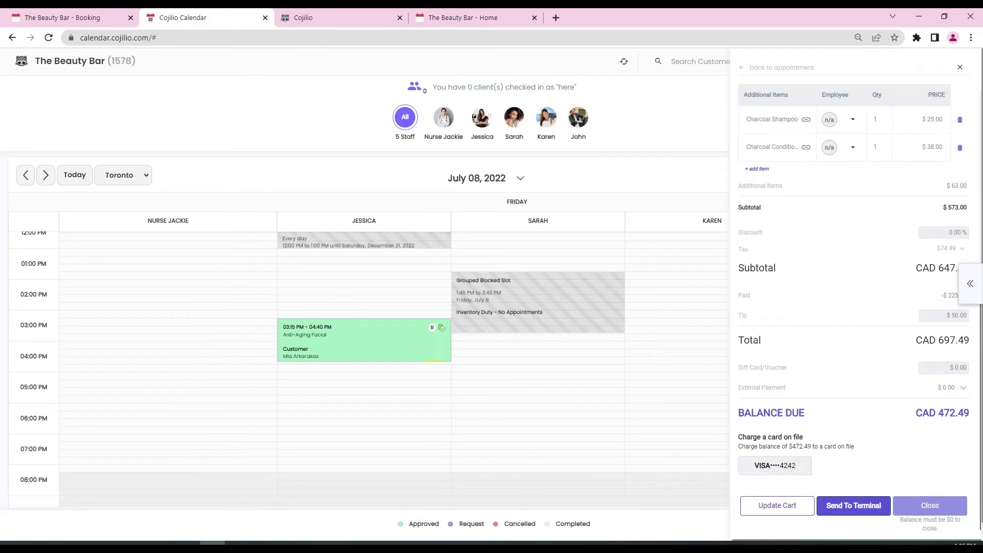
{"action": "left_click", "coordinate": [854, 505]}
{"action": "left_click", "coordinate": [775, 465]}
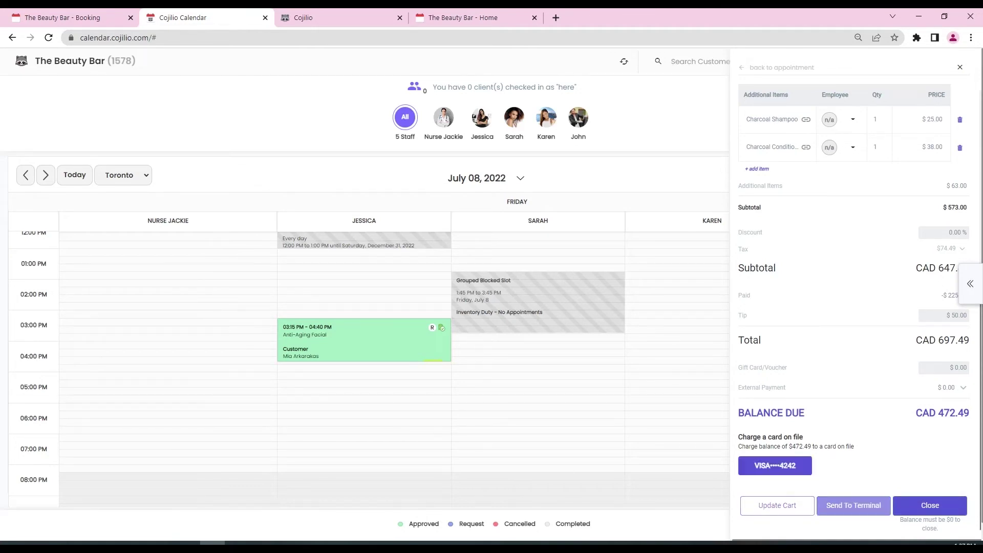
{"action": "left_click", "coordinate": [930, 505]}
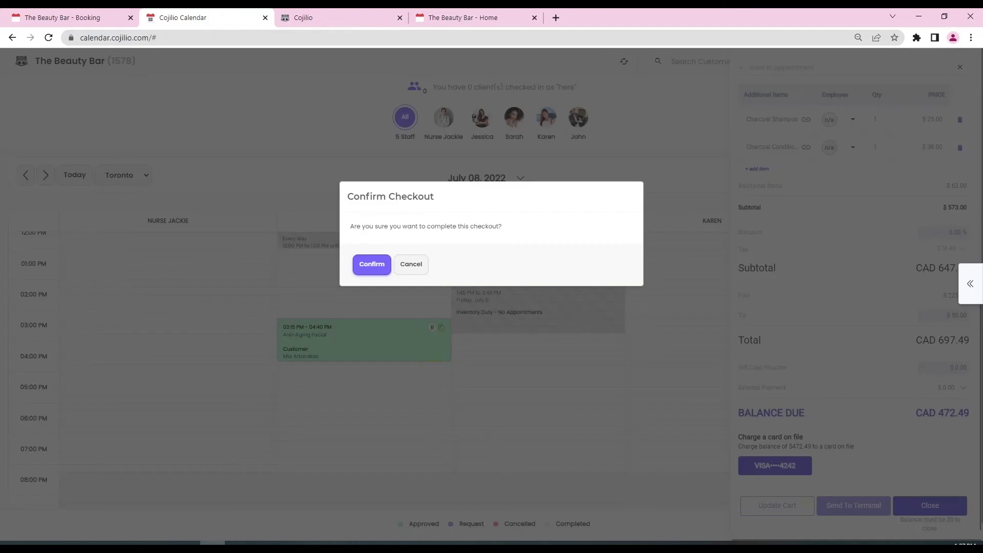
{"action": "left_click", "coordinate": [371, 263]}
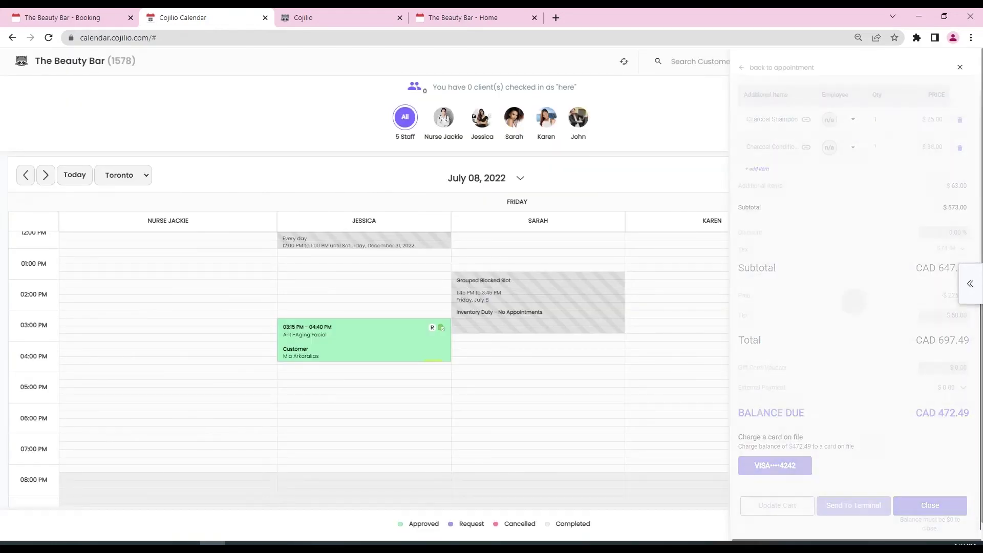
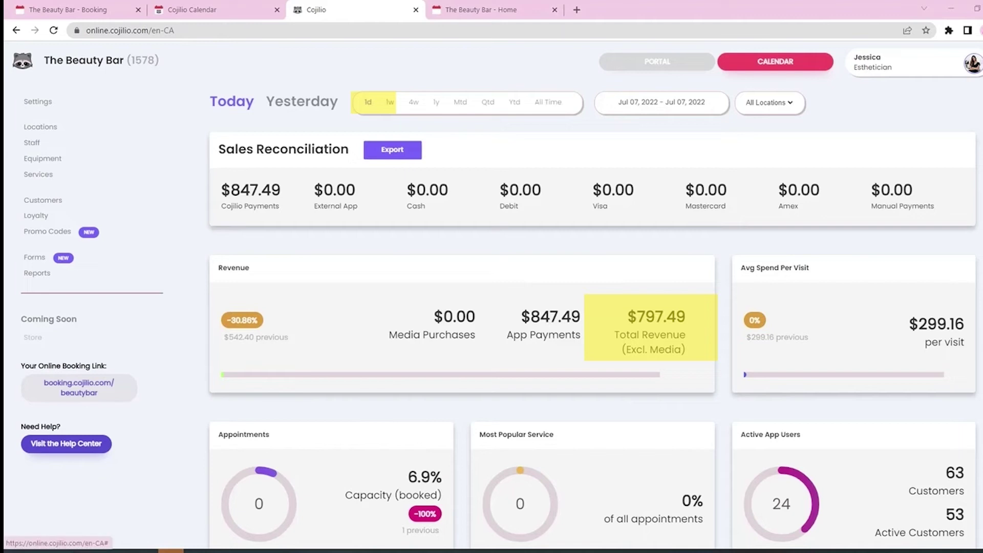
- Set the portal dashboard's period to four weeks (4w) and export the sales reconciliation
{"action": "left_click", "coordinate": [414, 102]}
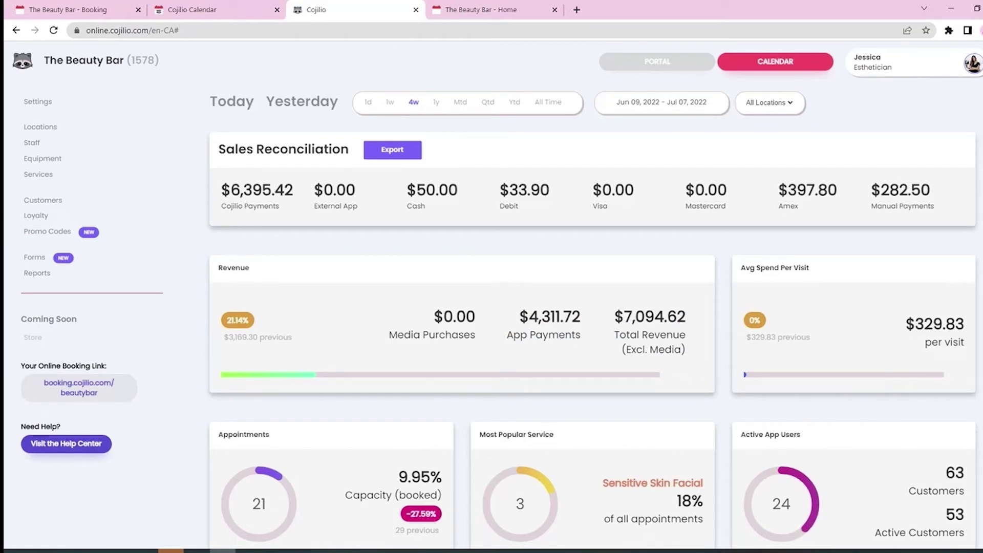
{"action": "left_click", "coordinate": [421, 150]}
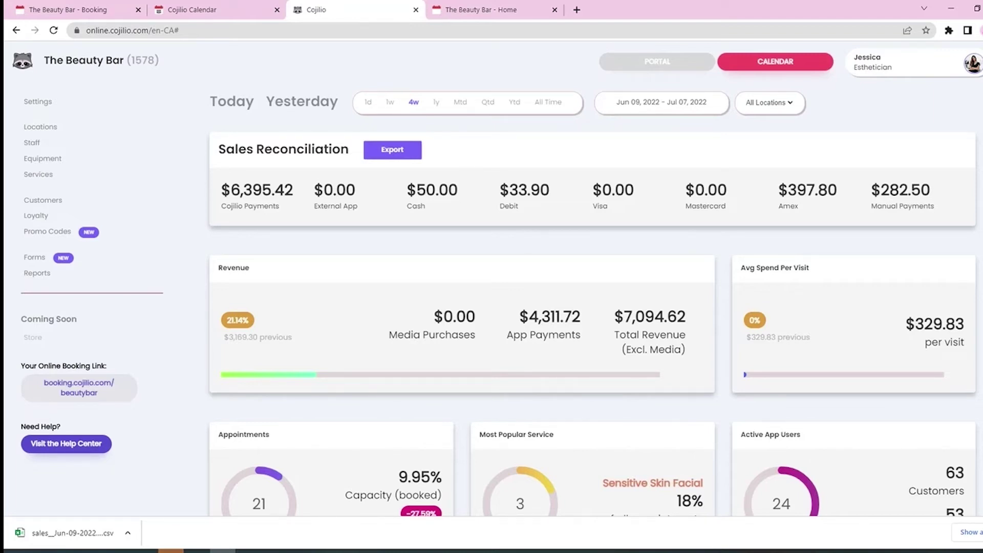
- Open the company settings and go through the tax, booking limit, availability and minimum notice options down to the Company Policy
{"action": "left_click", "coordinate": [38, 102]}
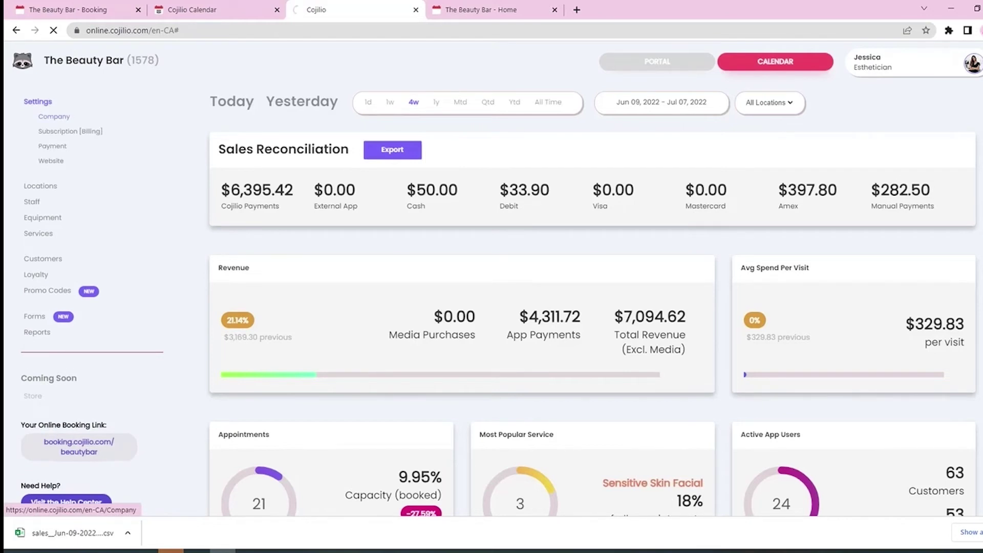
{"action": "left_click", "coordinate": [54, 117]}
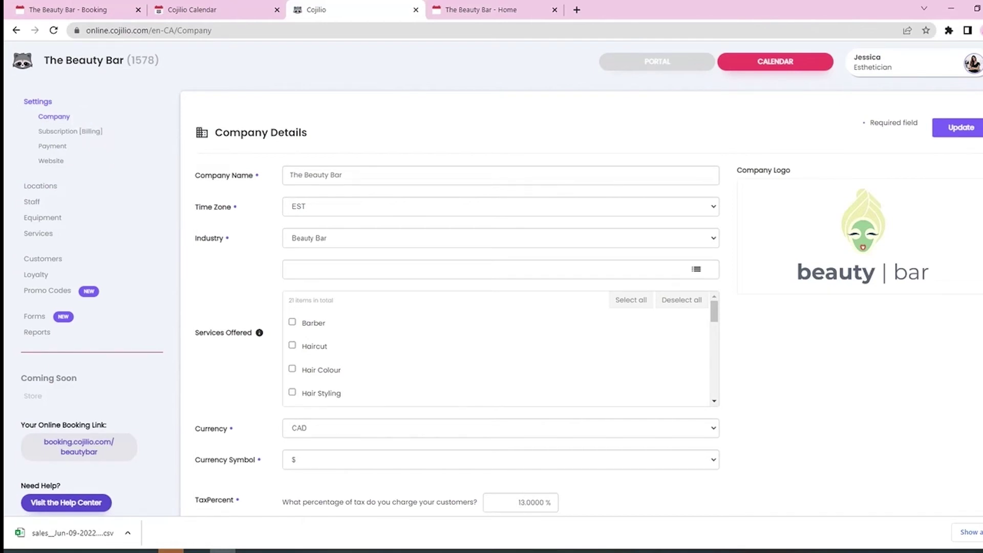
{"action": "scroll", "coordinate": [492, 278], "scroll_direction": "down", "scroll_amount": 5}
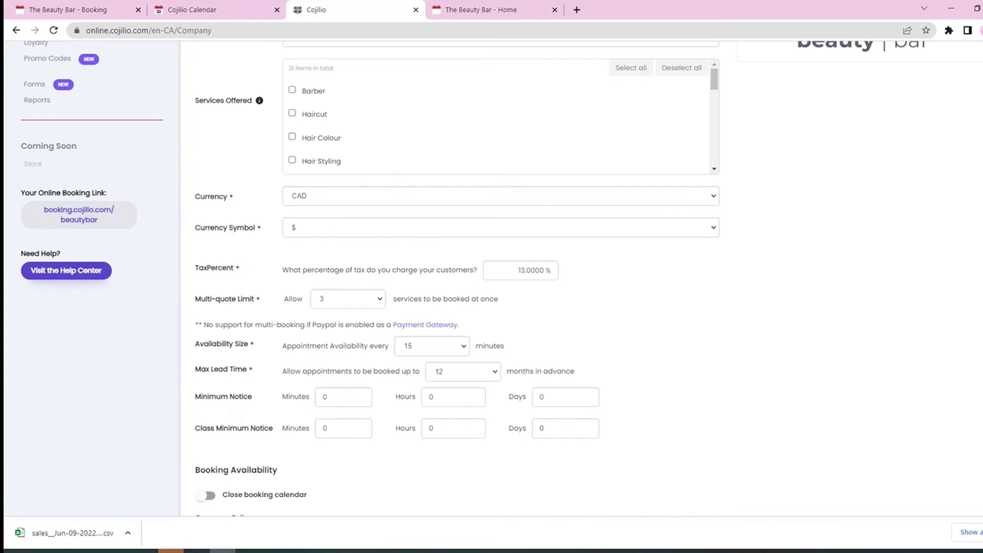
{"action": "scroll", "coordinate": [492, 278], "scroll_direction": "down", "scroll_amount": 2}
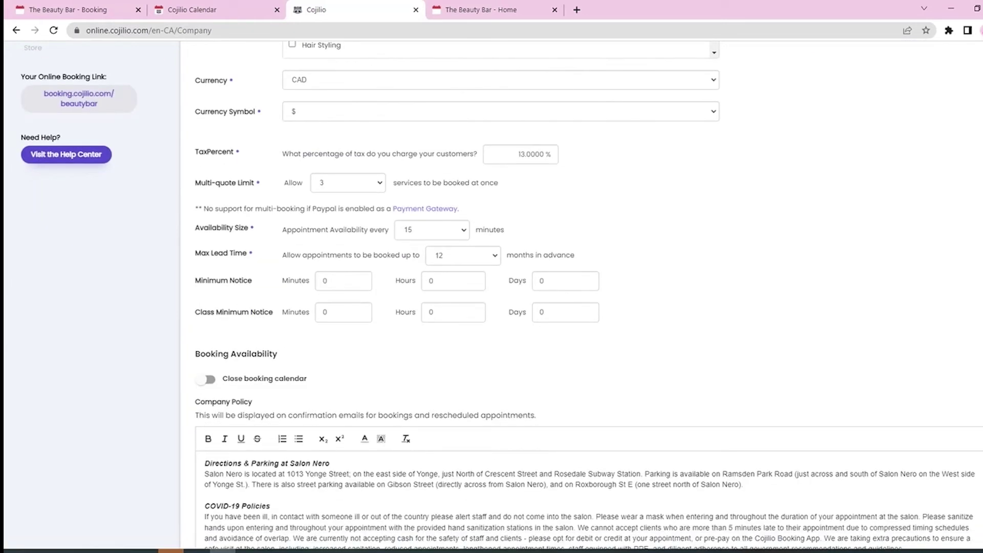
{"action": "scroll", "coordinate": [492, 295], "scroll_direction": "down", "scroll_amount": 3}
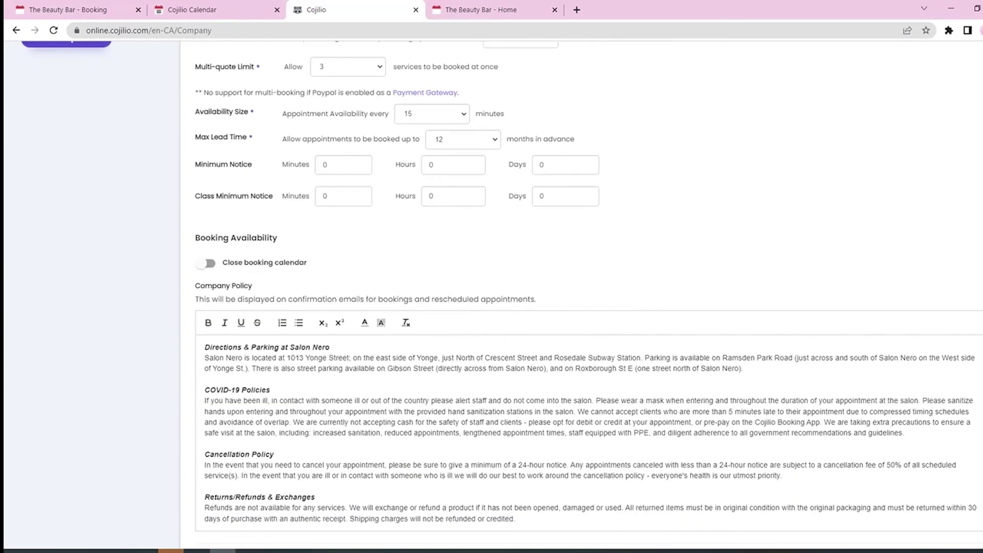
- Examine the company policy text on COVID-19, cancellations and returns by highlighting it, and clear the selection
{"action": "key", "text": "shift+Up"}
{"action": "key", "text": "shift+Up"}
{"action": "key", "text": "shift+Up"}
{"action": "key", "text": "shift+Up"}
{"action": "key", "text": "shift+Up"}
{"action": "key", "text": "shift+Up"}
{"action": "key", "text": "shift+Up"}
{"action": "key", "text": "shift+Up"}
{"action": "key", "text": "shift+Up"}
{"action": "key", "text": "shift+Up"}
{"action": "key", "text": "shift+Up"}
{"action": "key", "text": "shift+Up"}
{"action": "key", "text": "shift+Up"}
{"action": "key", "text": "shift+Up"}
{"action": "key", "text": "shift+Up"}
{"action": "key", "text": "shift+Up"}
{"action": "key", "text": "shift+Up"}
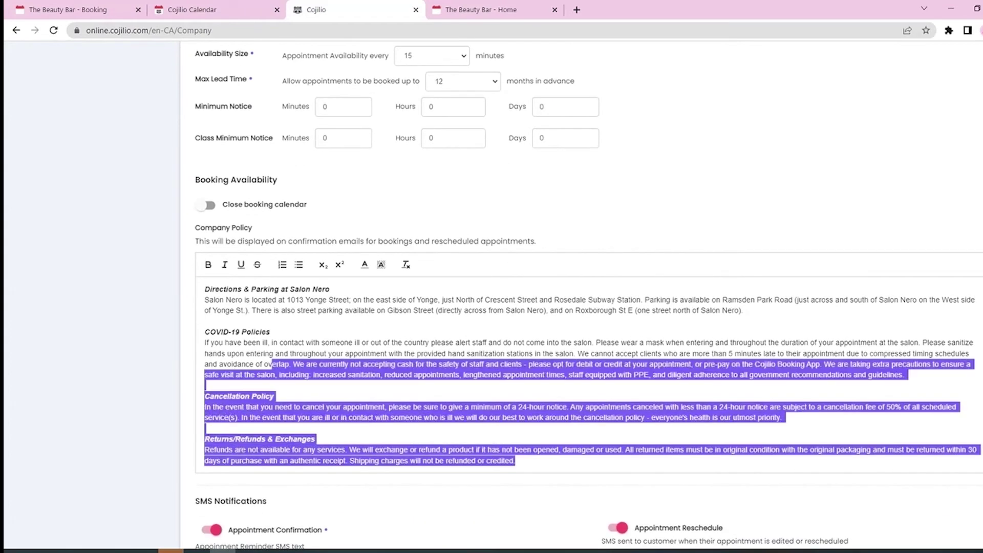
{"action": "left_click", "coordinate": [514, 375]}
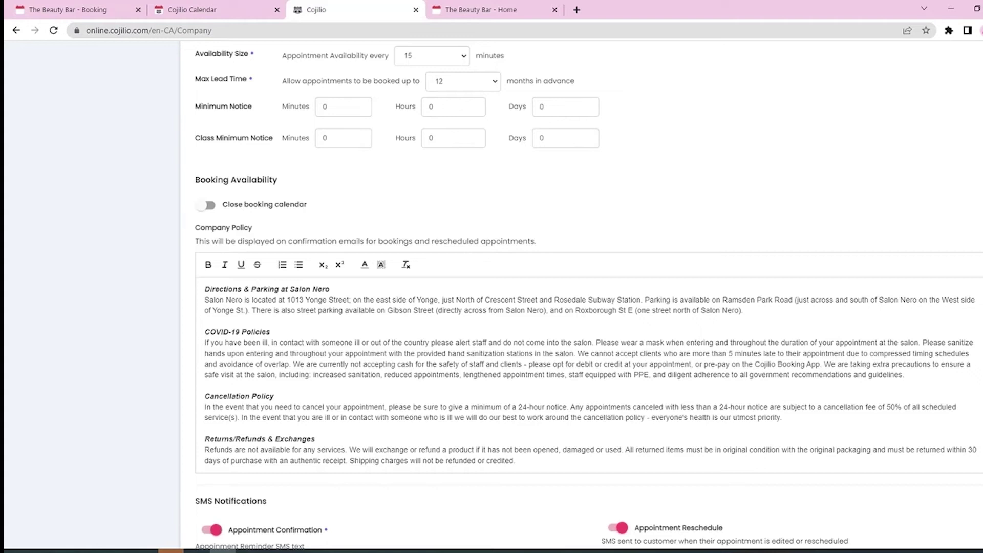
- Review the SMS Notifications and the client reminder timing choices, and switch Appointment Reschedule off and back on
{"action": "scroll", "coordinate": [588, 296], "scroll_direction": "down", "scroll_amount": 2}
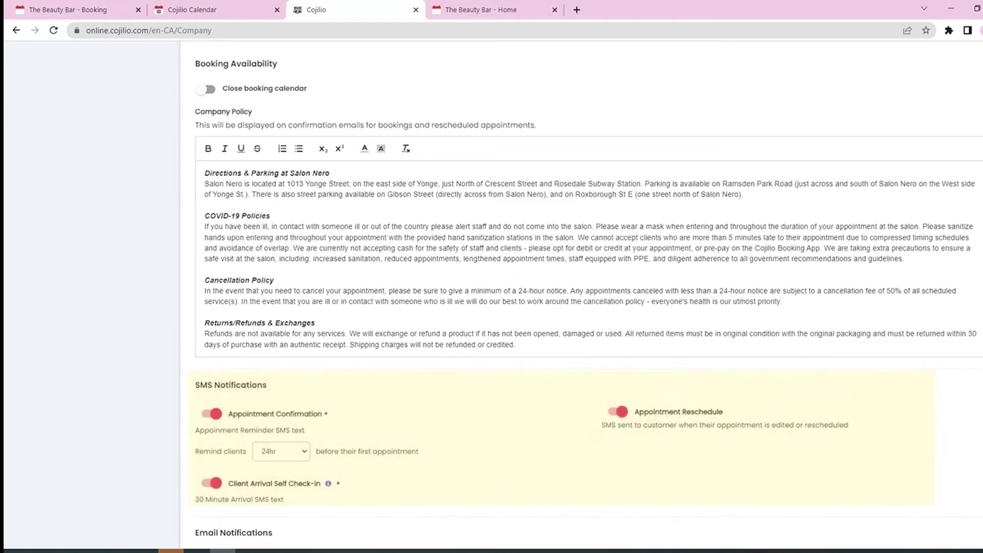
{"action": "scroll", "coordinate": [589, 295], "scroll_direction": "down", "scroll_amount": 3}
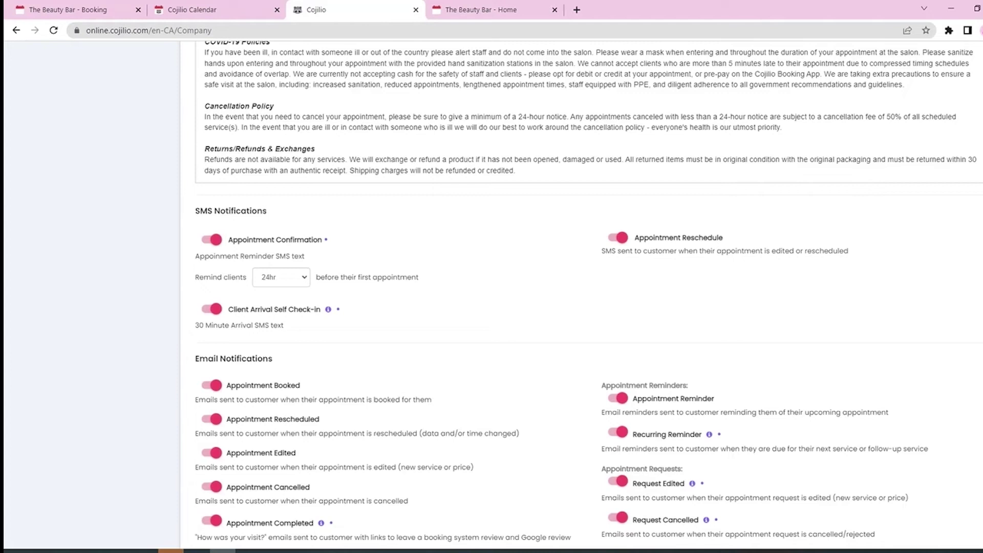
{"action": "left_click", "coordinate": [281, 277]}
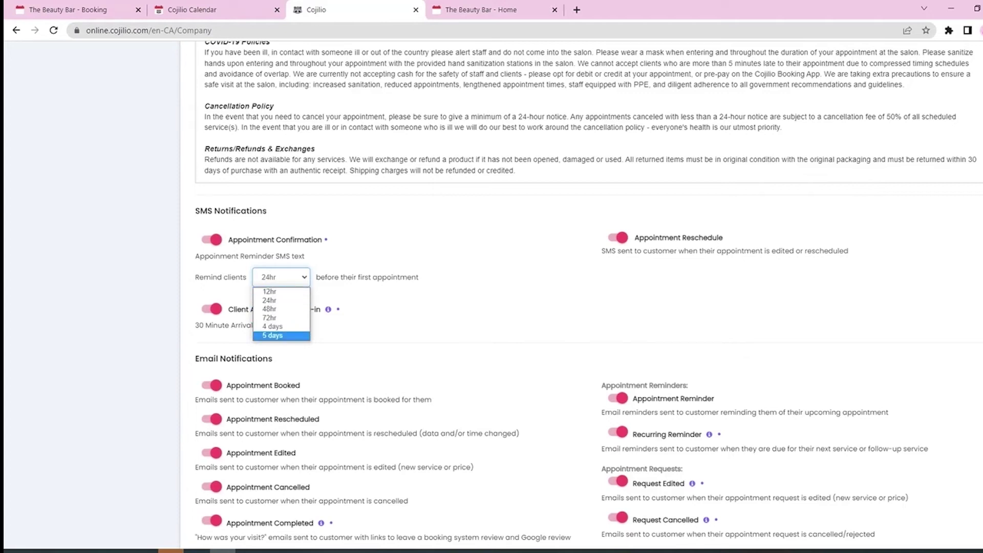
{"action": "left_click", "coordinate": [359, 322]}
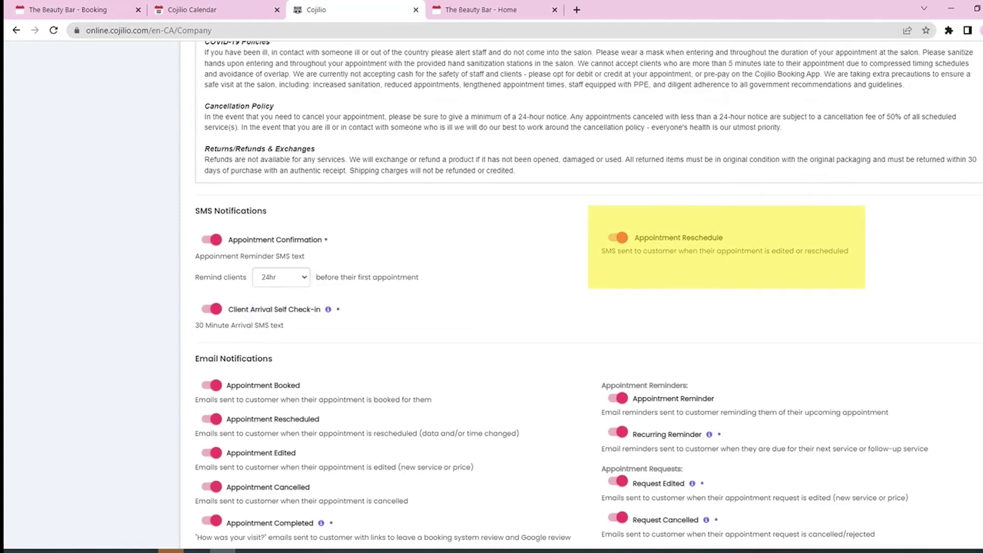
{"action": "left_click", "coordinate": [619, 237]}
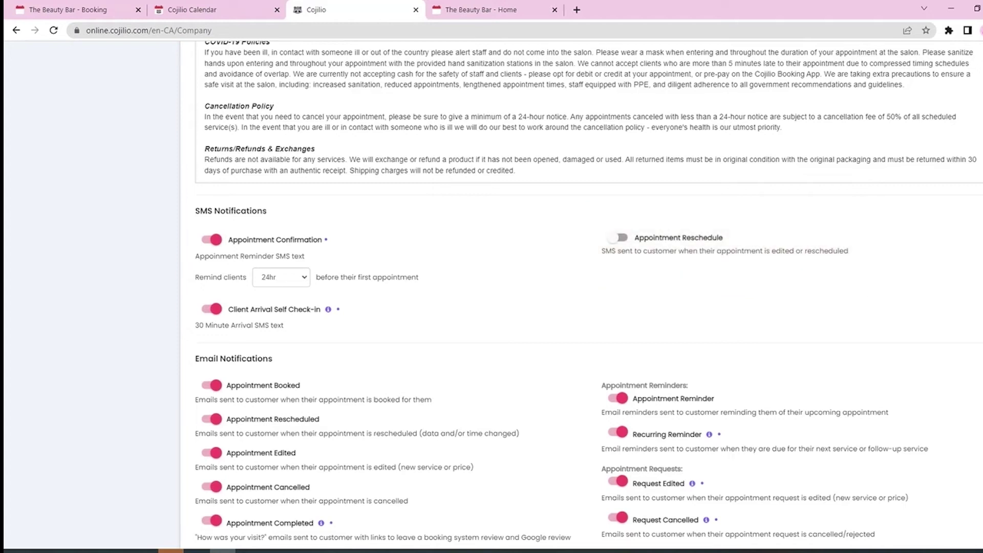
{"action": "left_click", "coordinate": [618, 238]}
- Check the calendar's lobby for clients checked in as "here", close it, and return to the company settings
{"action": "left_click", "coordinate": [215, 10]}
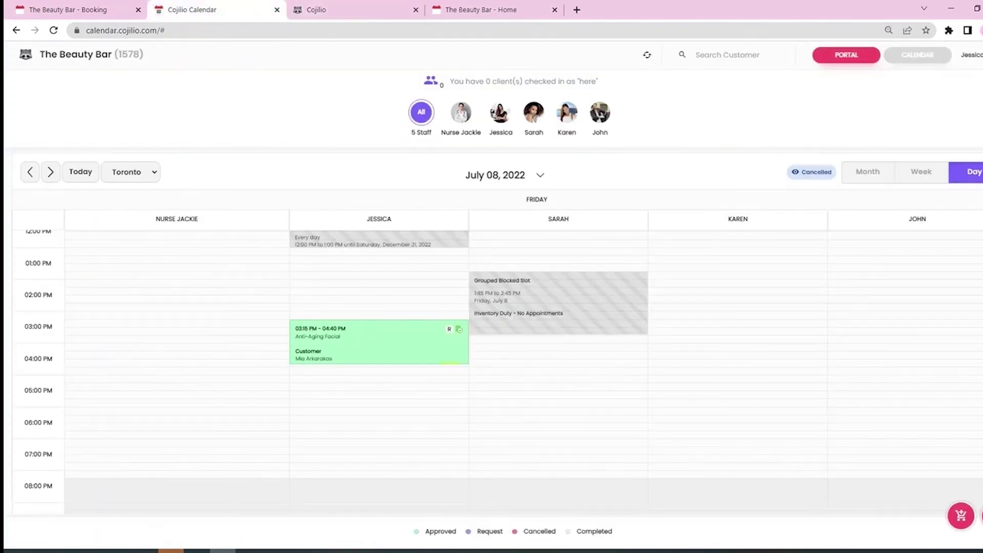
{"action": "left_click", "coordinate": [432, 81]}
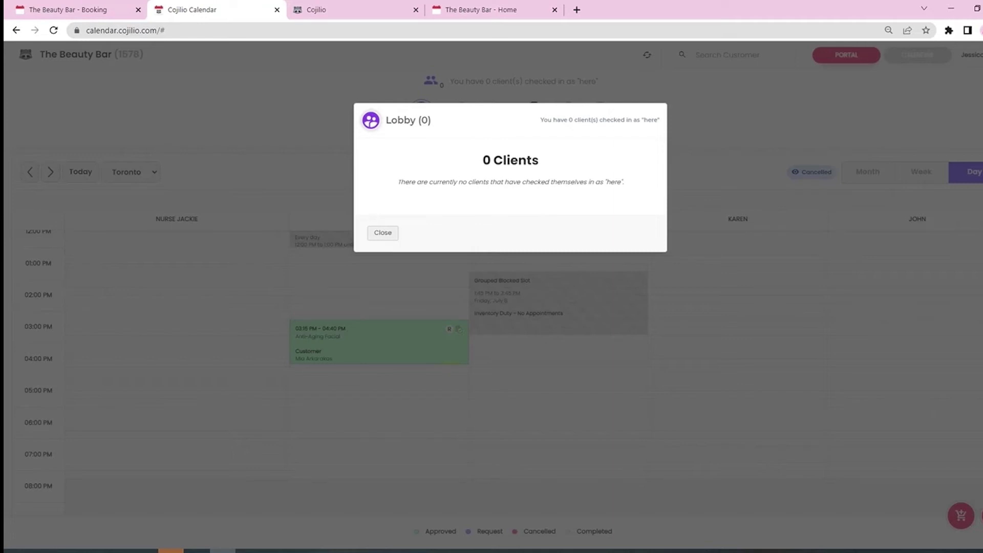
{"action": "left_click", "coordinate": [383, 233]}
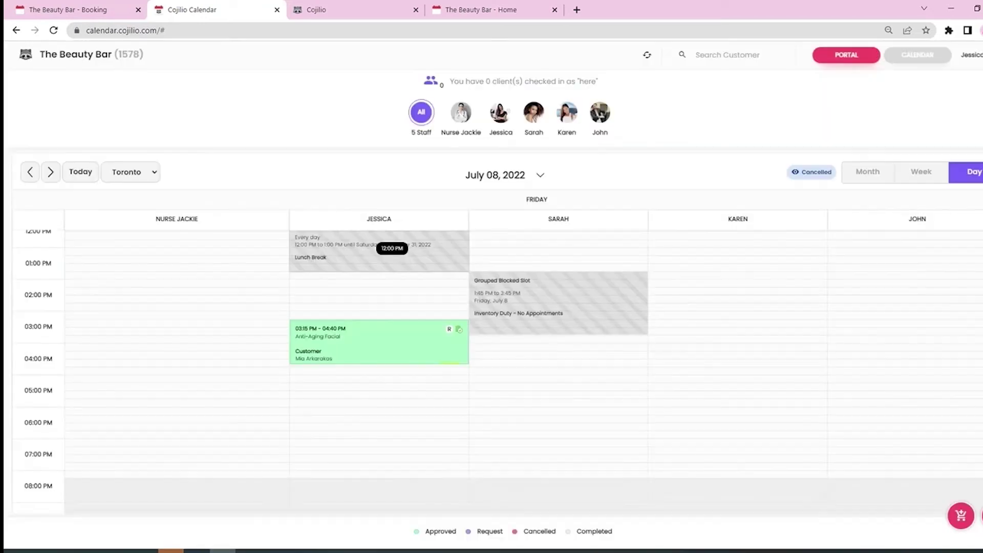
{"action": "left_click", "coordinate": [355, 9]}
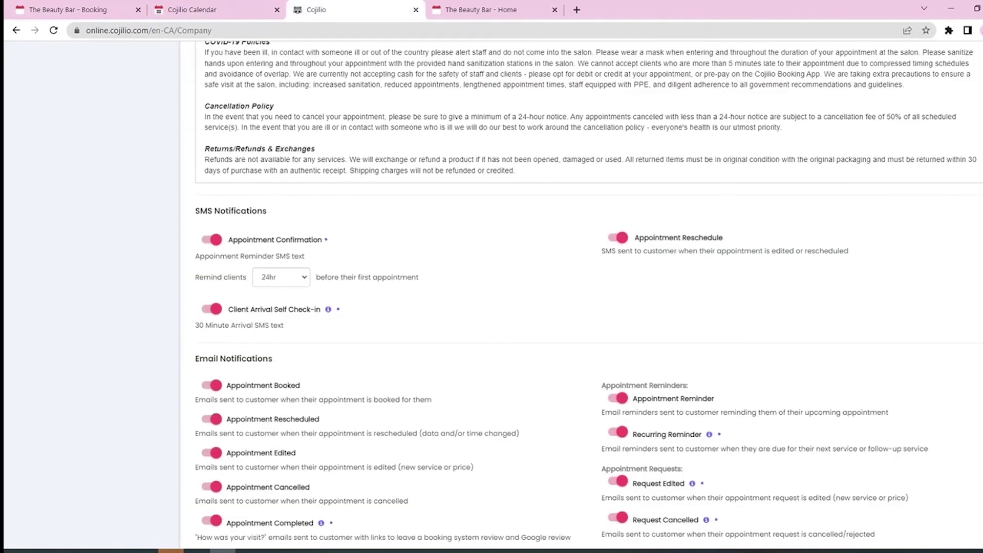
- Switch the Appointment Edited, Appointment Reminder and Appointment Cancelled email notifications off and back on
{"action": "scroll", "coordinate": [589, 292], "scroll_direction": "down", "scroll_amount": 2}
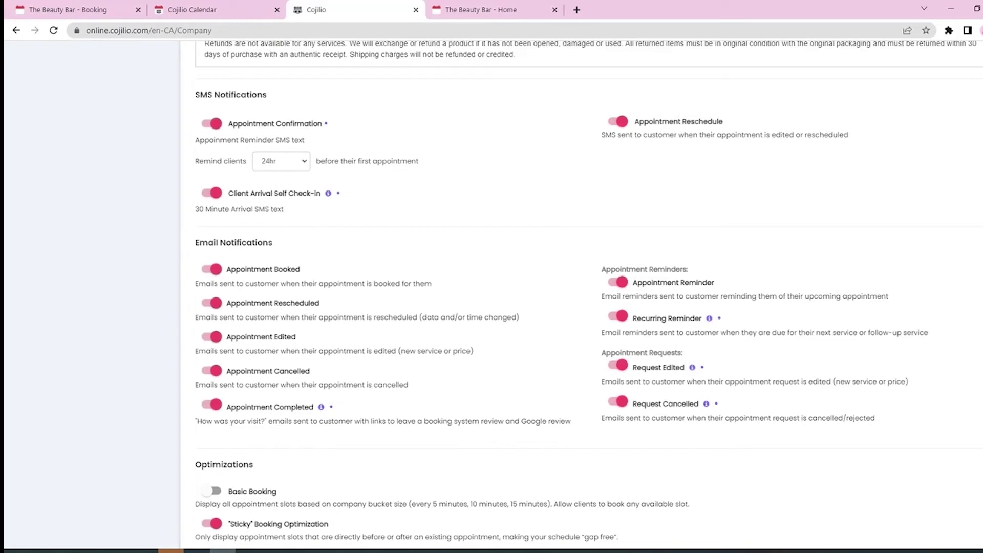
{"action": "left_click", "coordinate": [212, 337]}
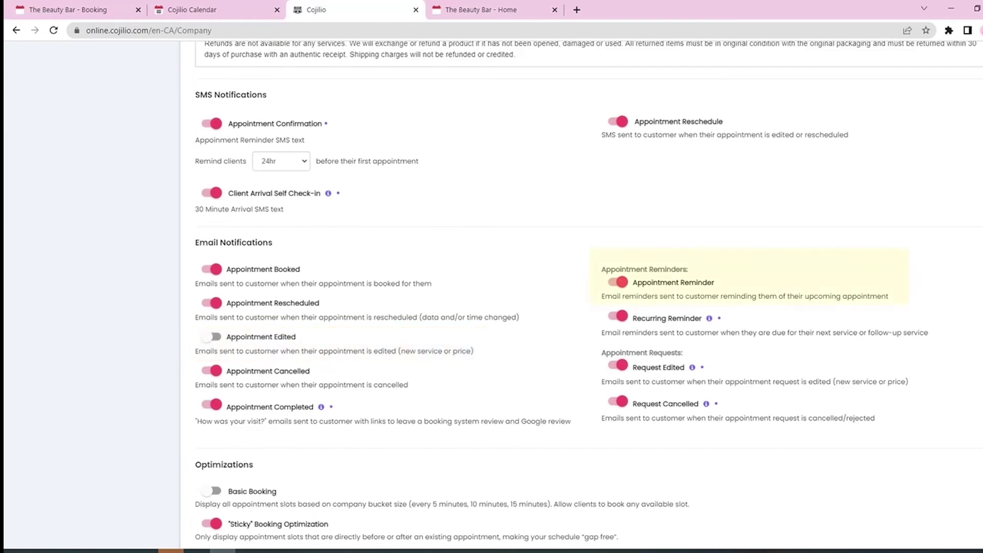
{"action": "left_click", "coordinate": [618, 282]}
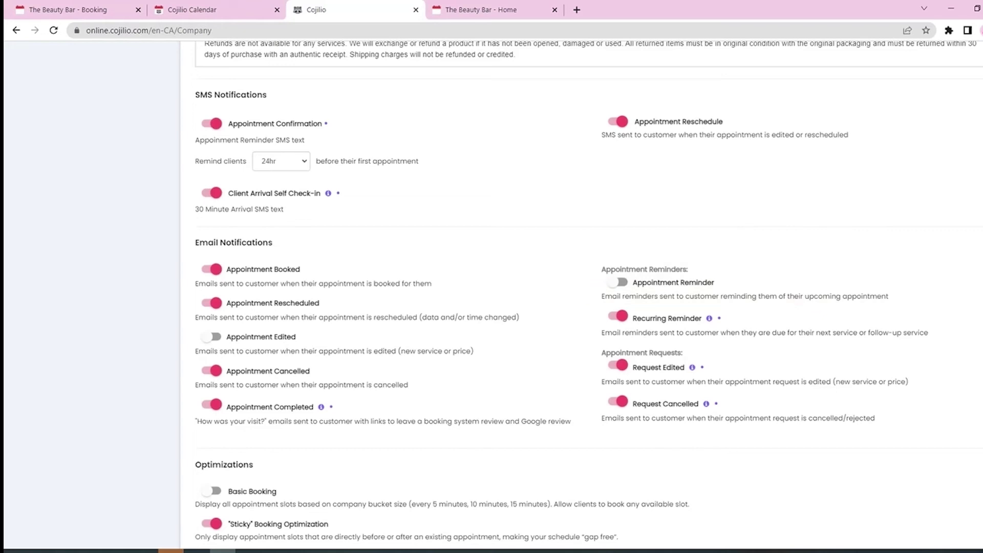
{"action": "left_click", "coordinate": [212, 371]}
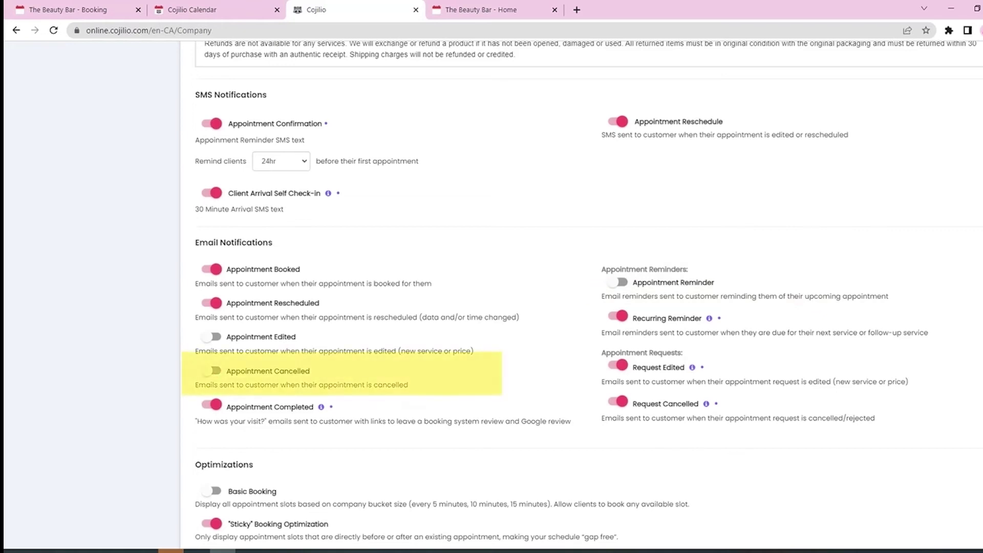
{"action": "left_click", "coordinate": [211, 371]}
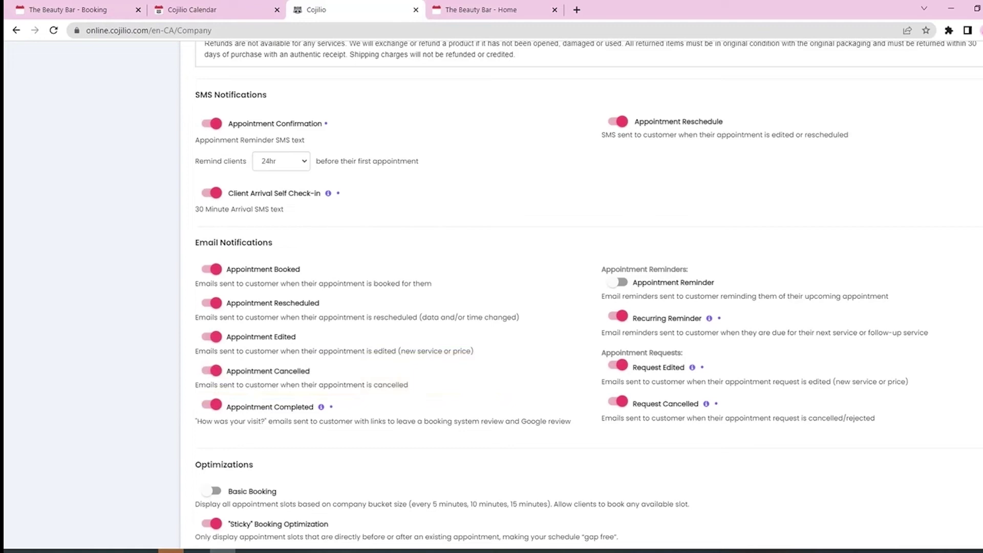
{"action": "left_click", "coordinate": [618, 282]}
- Turn on Basic Booking under Optimizations and highlight the 5, 10 and 15 minute slot sizes in its description
{"action": "scroll", "coordinate": [581, 295], "scroll_direction": "down", "scroll_amount": 2}
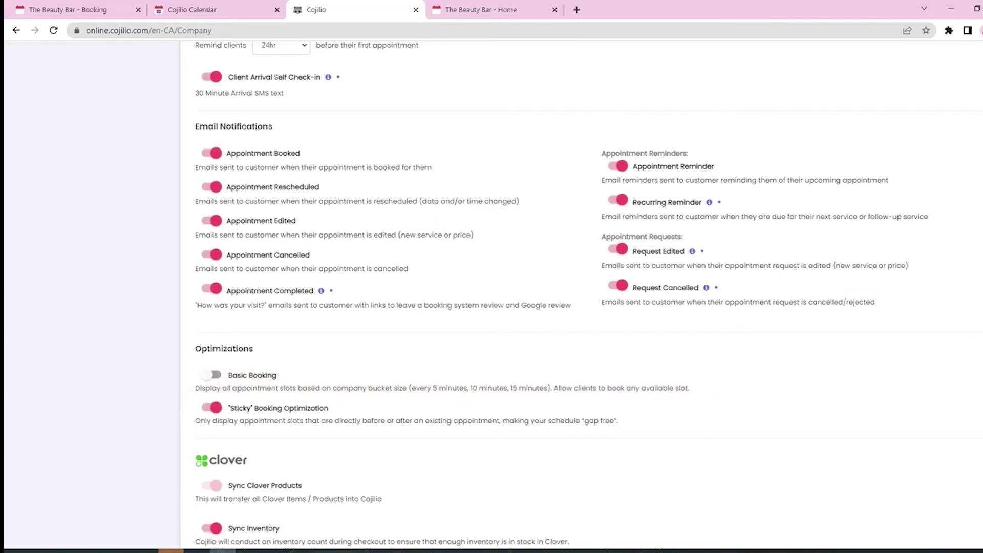
{"action": "left_click", "coordinate": [211, 376]}
{"action": "left_click", "coordinate": [211, 375]}
{"action": "left_click", "coordinate": [211, 375]}
{"action": "left_click_drag", "start_coordinate": [412, 388], "coordinate": [551, 389]}
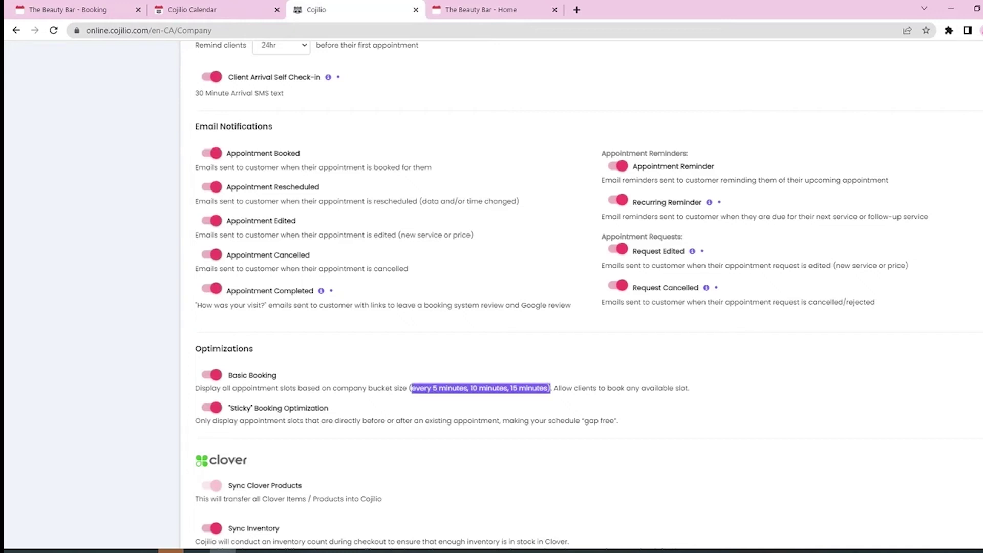
- Look at the Availability Size choices for how often appointments are made available
{"action": "scroll", "coordinate": [589, 287], "scroll_direction": "up", "scroll_amount": 15}
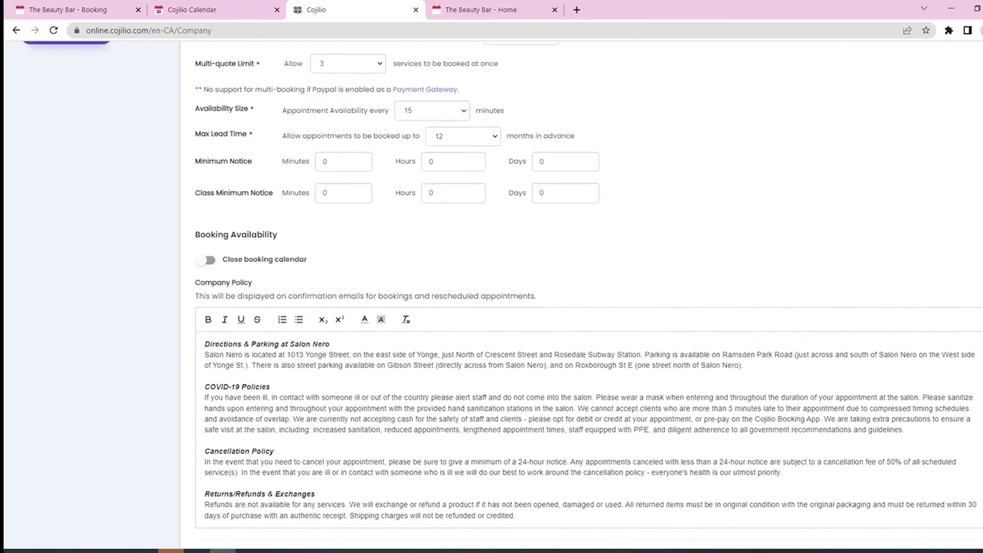
{"action": "scroll", "coordinate": [589, 287], "scroll_direction": "up", "scroll_amount": 2}
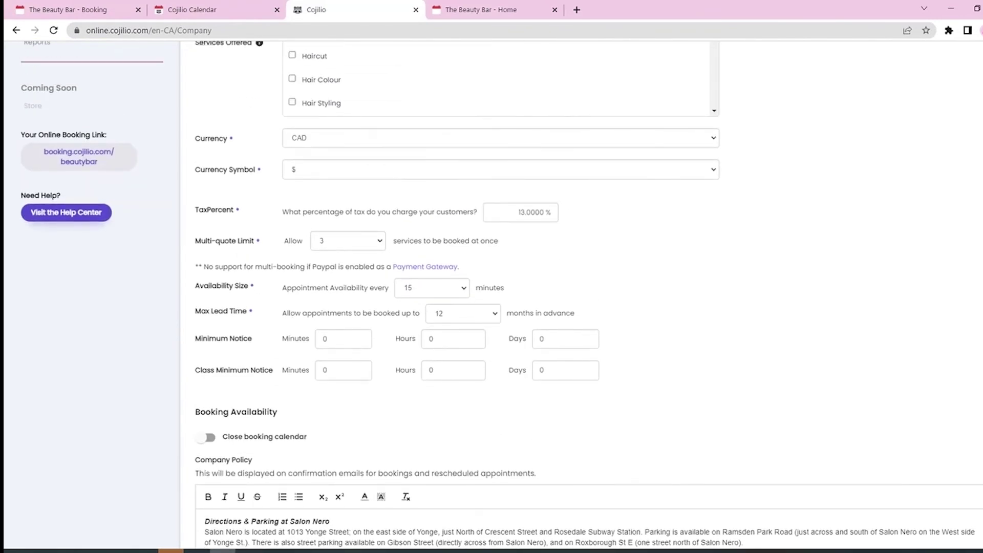
{"action": "left_click", "coordinate": [432, 288]}
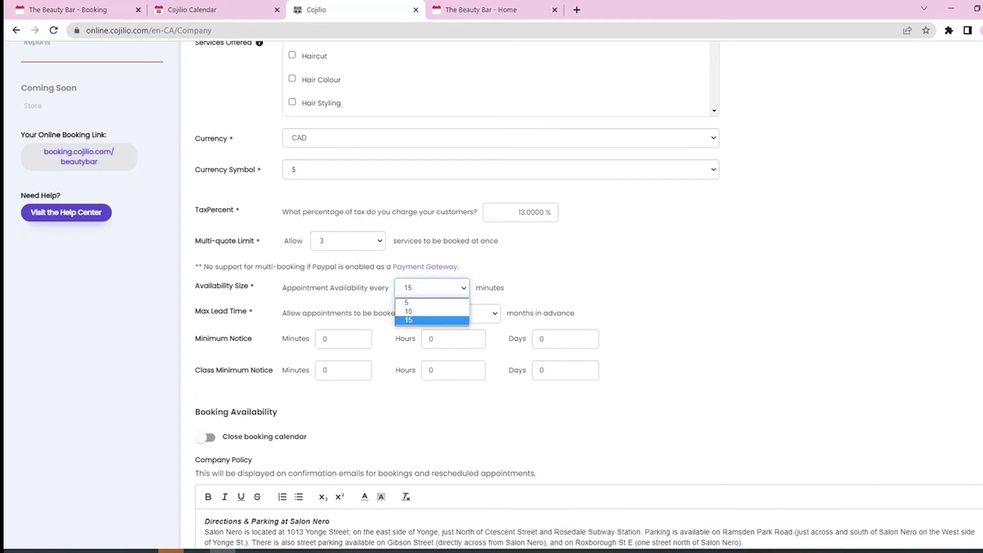
- Turn on "Sticky" Booking Optimization in the Optimizations settings
{"action": "scroll", "coordinate": [589, 287], "scroll_direction": "down", "scroll_amount": 8}
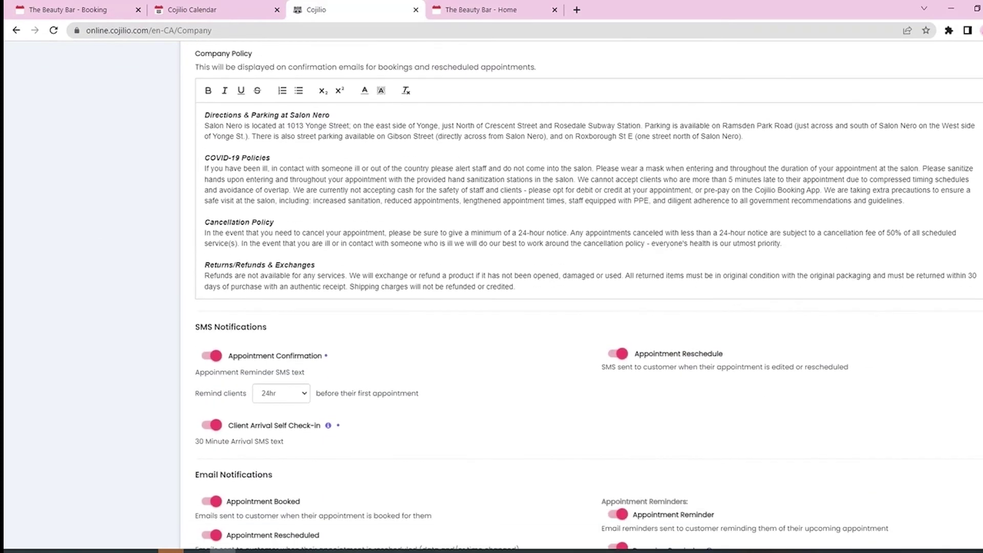
{"action": "scroll", "coordinate": [589, 287], "scroll_direction": "down", "scroll_amount": 8}
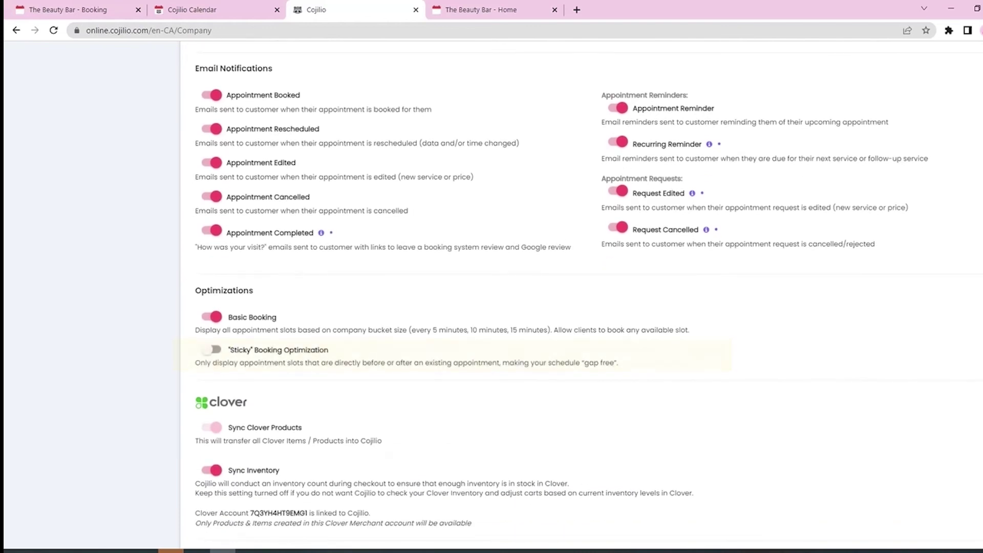
{"action": "left_click", "coordinate": [211, 350]}
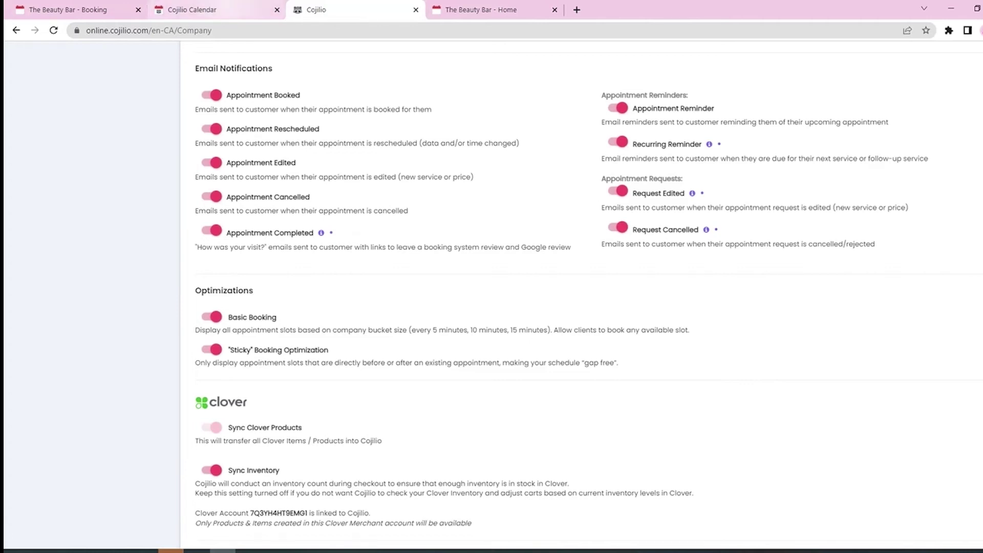
- Examine the July 08, 2022 day calendar for open slots and gaps around the existing appointment and blocked times
{"action": "left_click", "coordinate": [220, 9]}
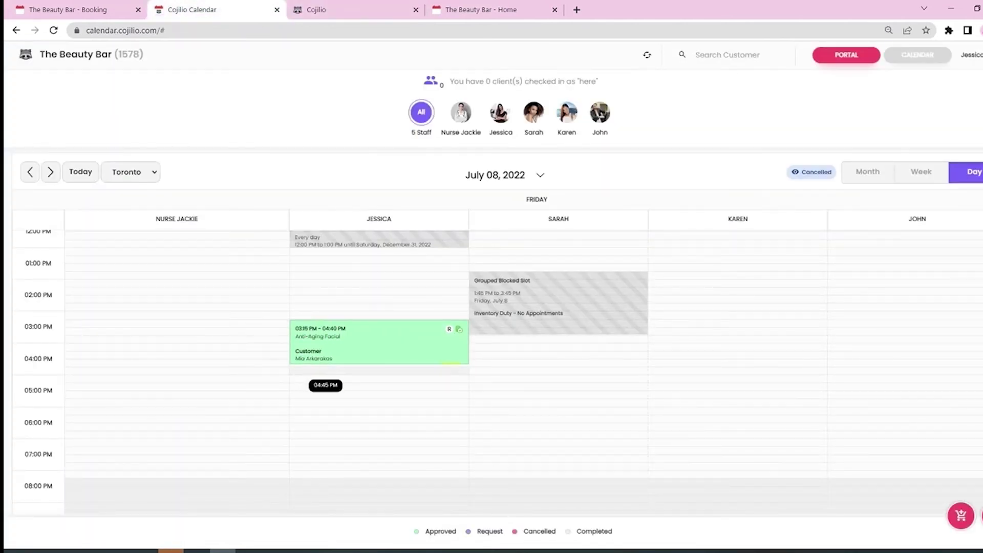
{"action": "scroll", "coordinate": [246, 391], "scroll_direction": "up", "scroll_amount": 2}
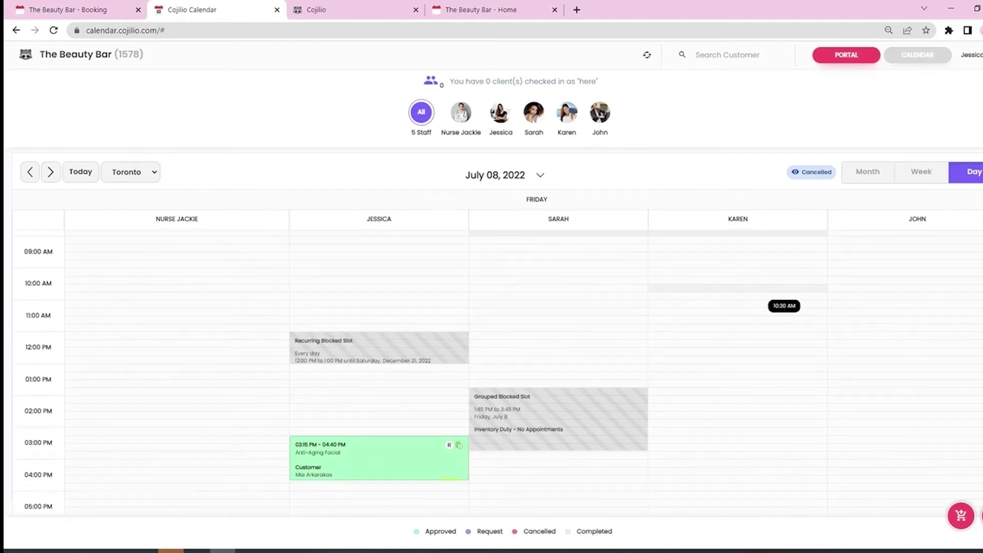
{"action": "scroll", "coordinate": [769, 308], "scroll_direction": "up", "scroll_amount": 1}
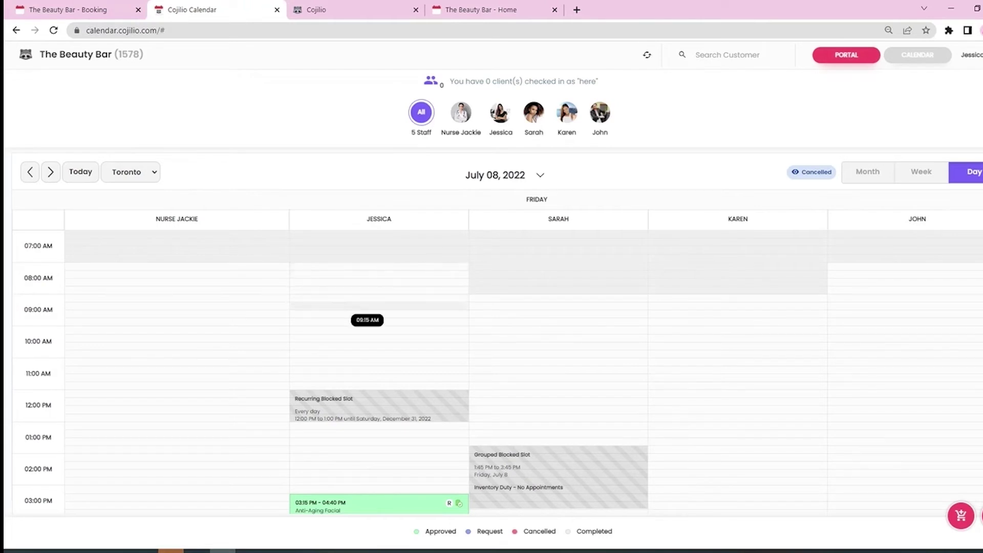
{"action": "scroll", "coordinate": [410, 325], "scroll_direction": "down", "scroll_amount": 4}
{"action": "scroll", "coordinate": [407, 322], "scroll_direction": "down", "scroll_amount": 1}
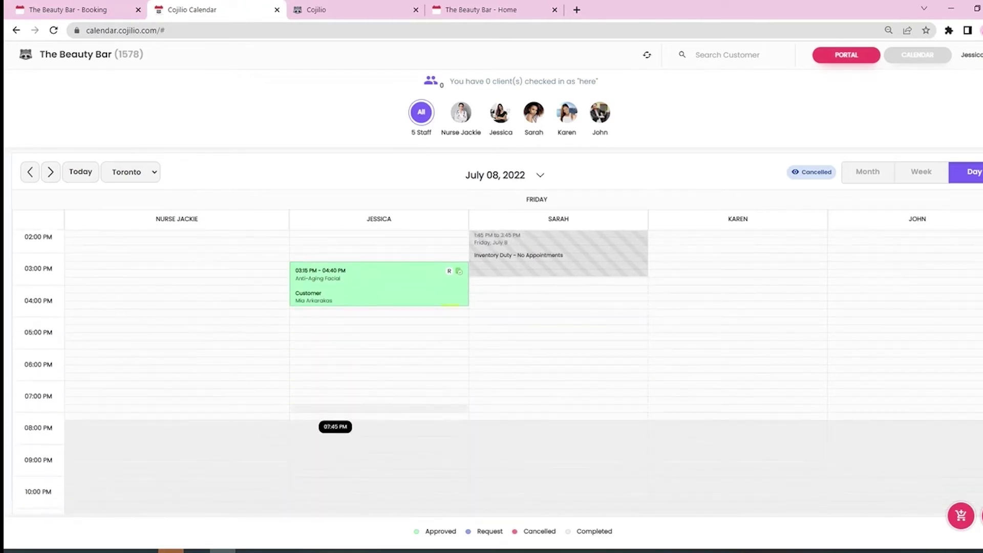
{"action": "scroll", "coordinate": [342, 384], "scroll_direction": "up", "scroll_amount": 1}
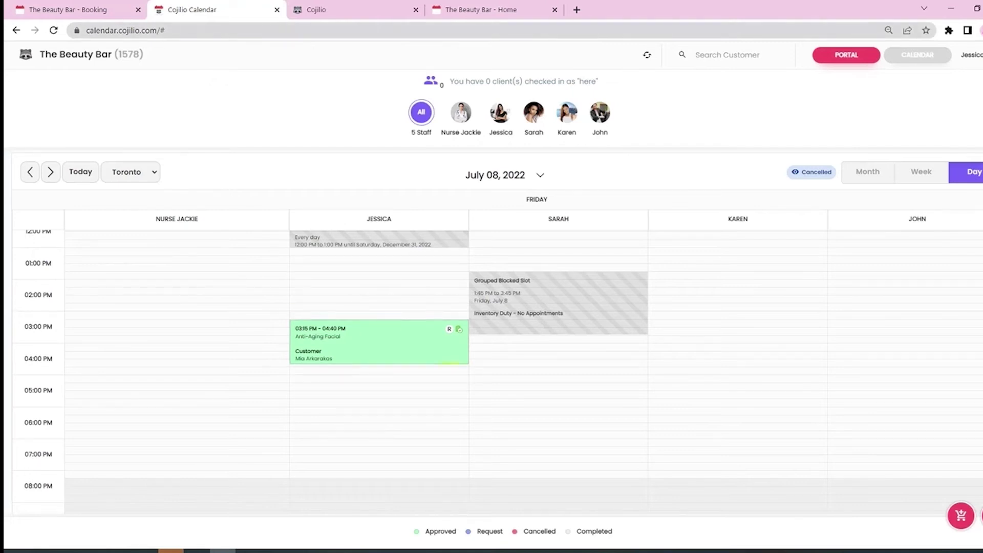
- Return to the company settings, review the Clover options, and switch Sync Inventory off and back on
{"action": "key", "text": "ctrl+Tab"}
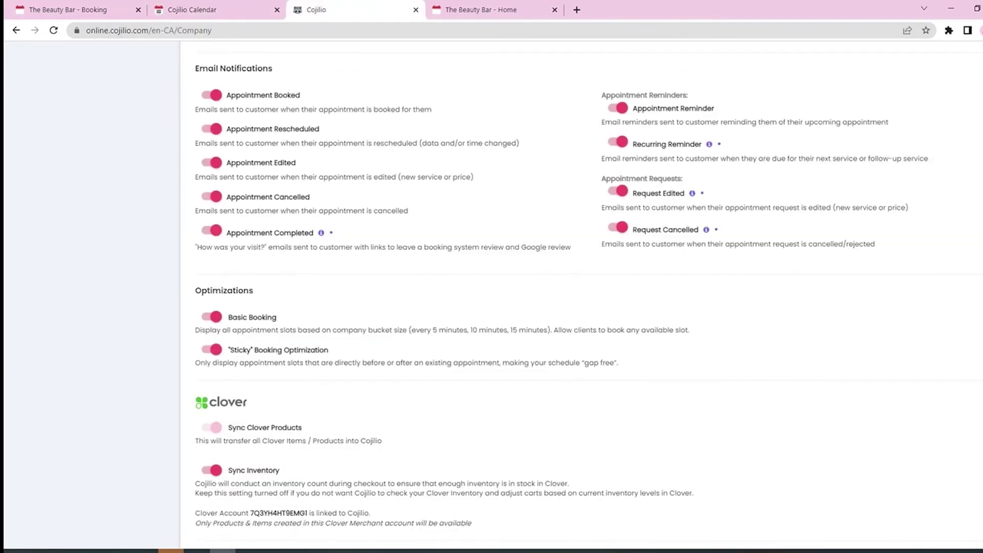
{"action": "scroll", "coordinate": [581, 294], "scroll_direction": "down", "scroll_amount": 2}
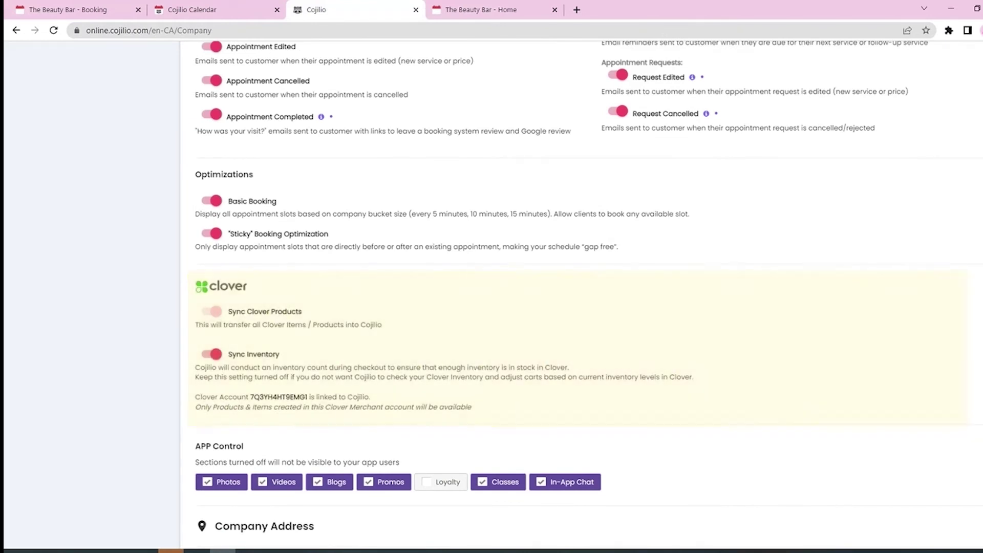
{"action": "scroll", "coordinate": [581, 294], "scroll_direction": "down", "scroll_amount": 1}
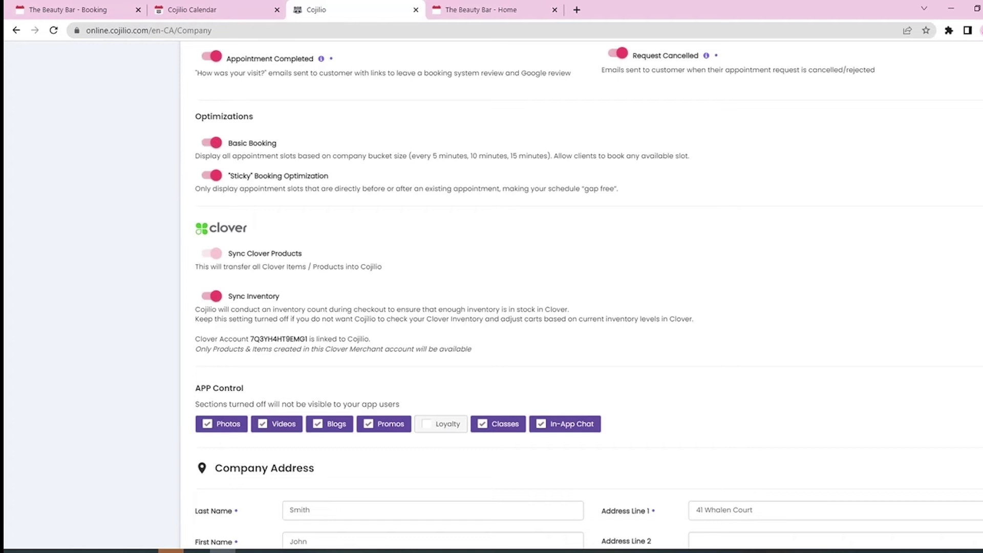
{"action": "left_click", "coordinate": [211, 296]}
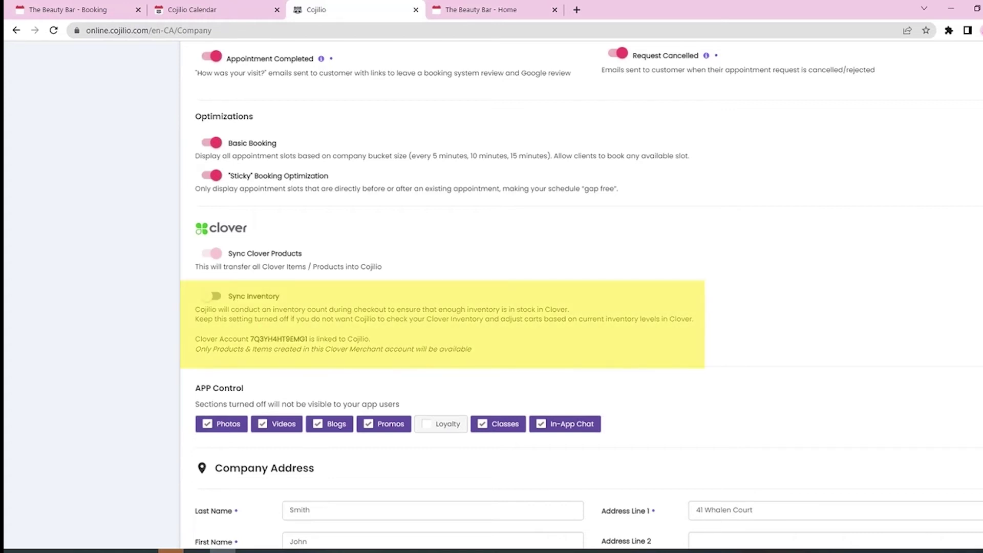
{"action": "left_click", "coordinate": [211, 296]}
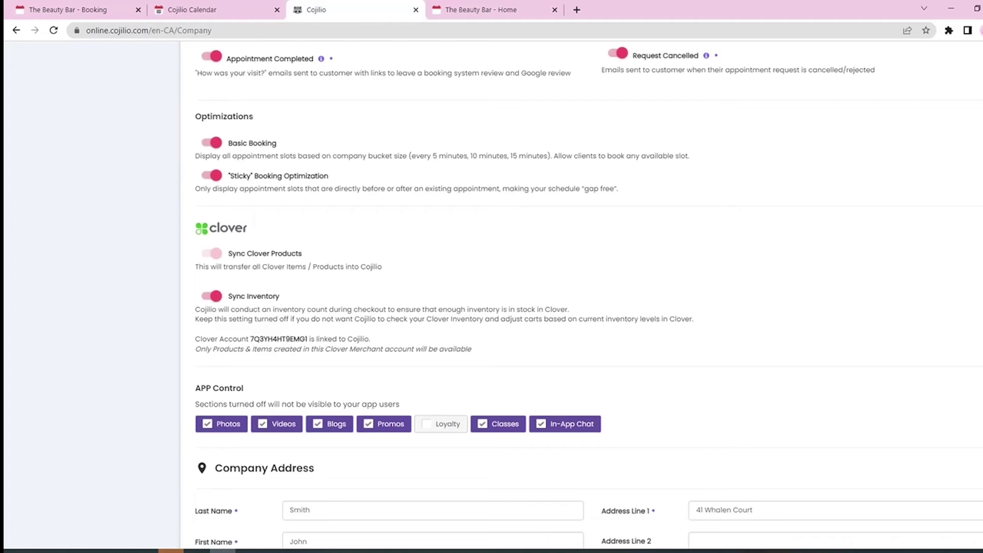
- Leave the company settings and open the Equipment list
{"action": "scroll", "coordinate": [589, 292], "scroll_direction": "up", "scroll_amount": 12}
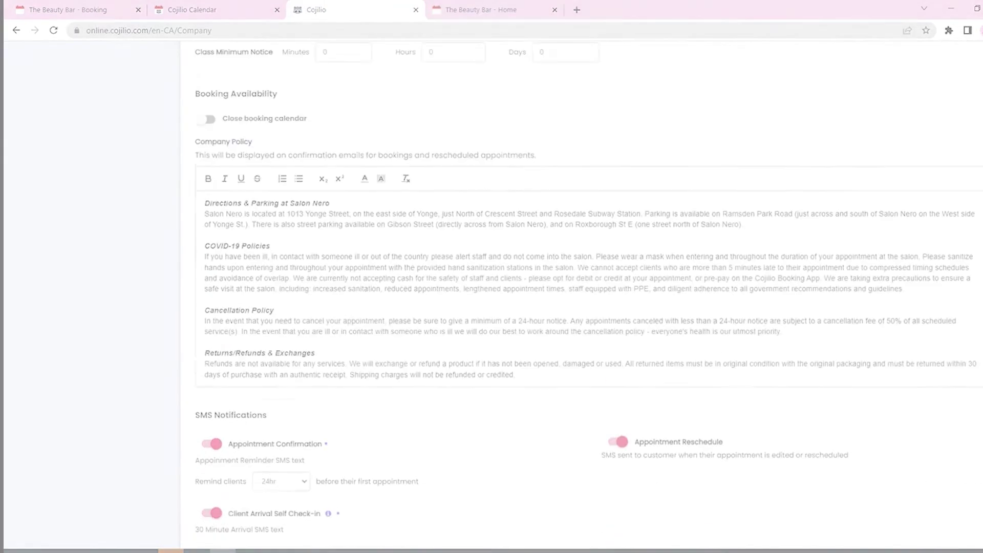
{"action": "scroll", "coordinate": [589, 292], "scroll_direction": "up", "scroll_amount": 10}
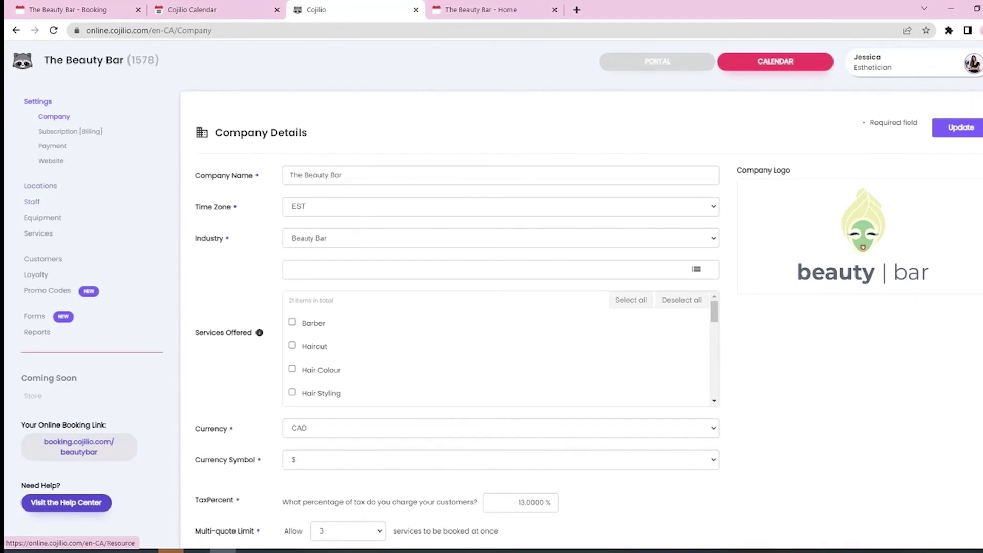
{"action": "left_click", "coordinate": [62, 219]}
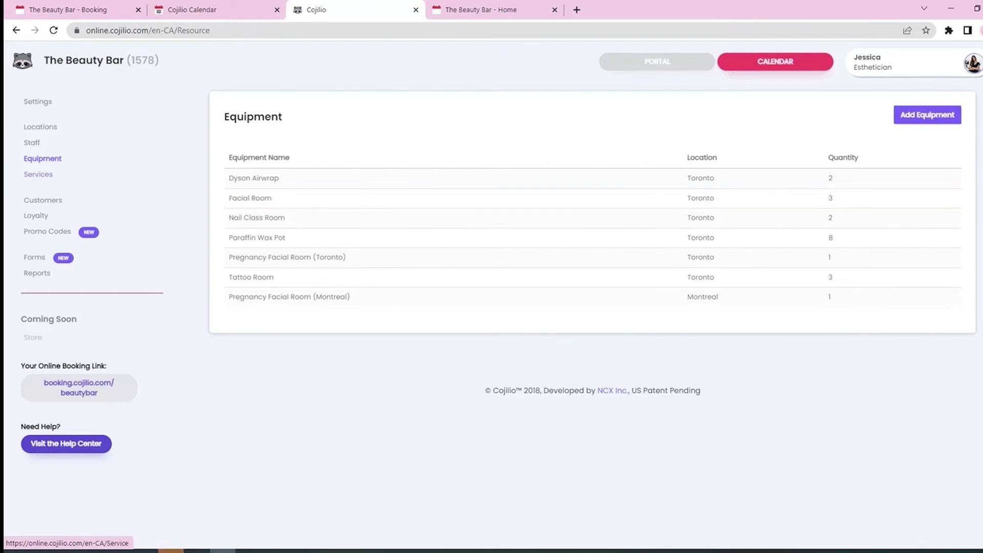
- Open the Services list and look through its add-ons, classes and packages
{"action": "left_click", "coordinate": [38, 174]}
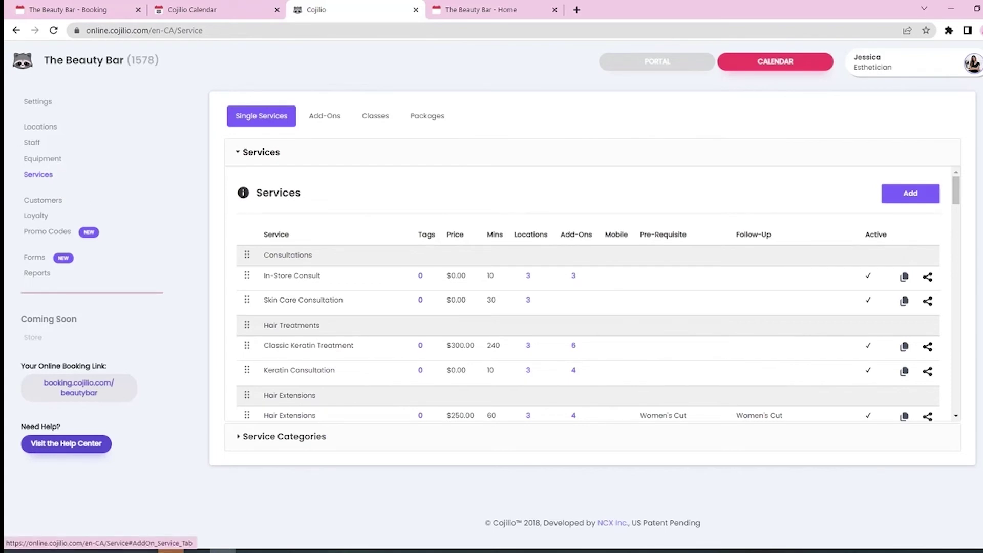
{"action": "left_click", "coordinate": [325, 116]}
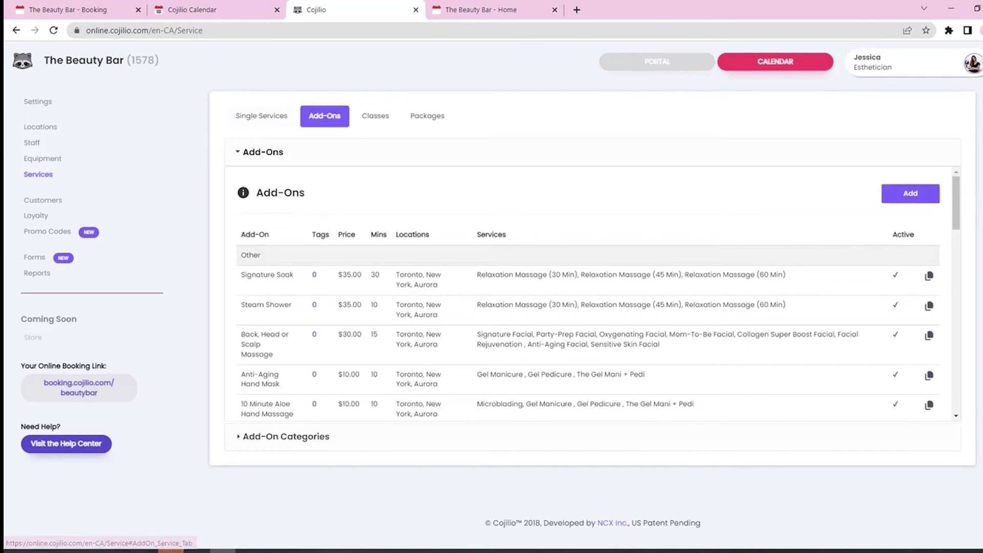
{"action": "scroll", "coordinate": [513, 266], "scroll_direction": "down", "scroll_amount": 3}
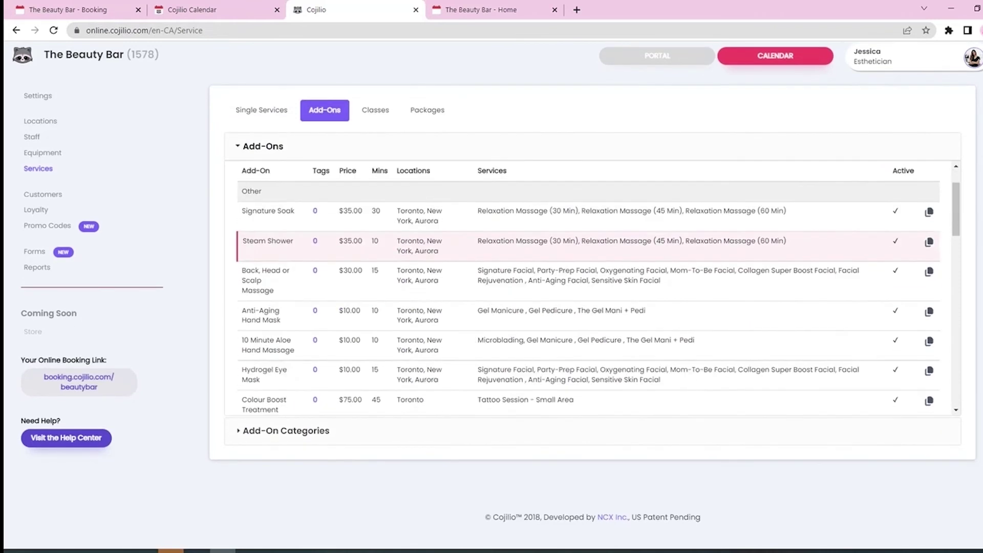
{"action": "scroll", "coordinate": [588, 287], "scroll_direction": "down", "scroll_amount": 2}
{"action": "scroll", "coordinate": [588, 287], "scroll_direction": "up", "scroll_amount": 5}
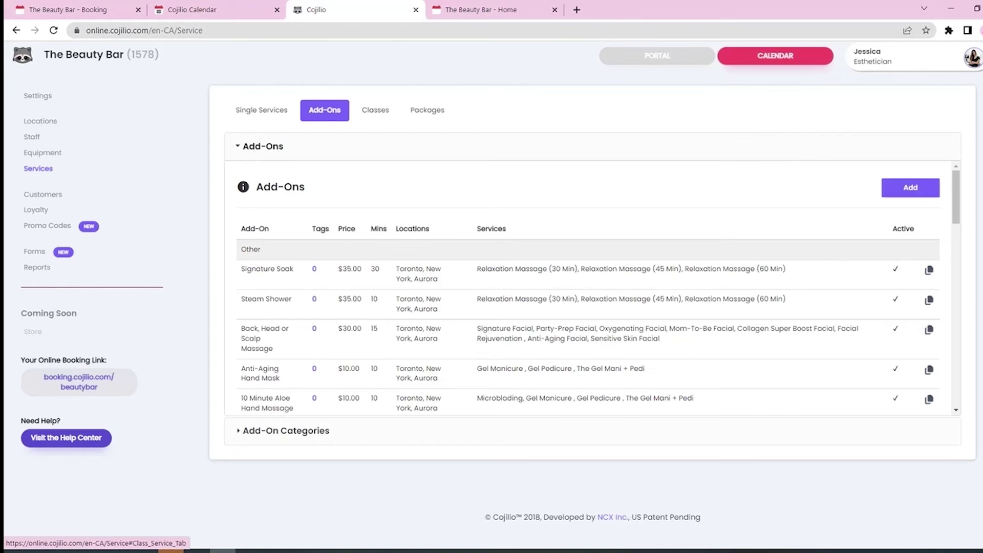
{"action": "left_click", "coordinate": [375, 111]}
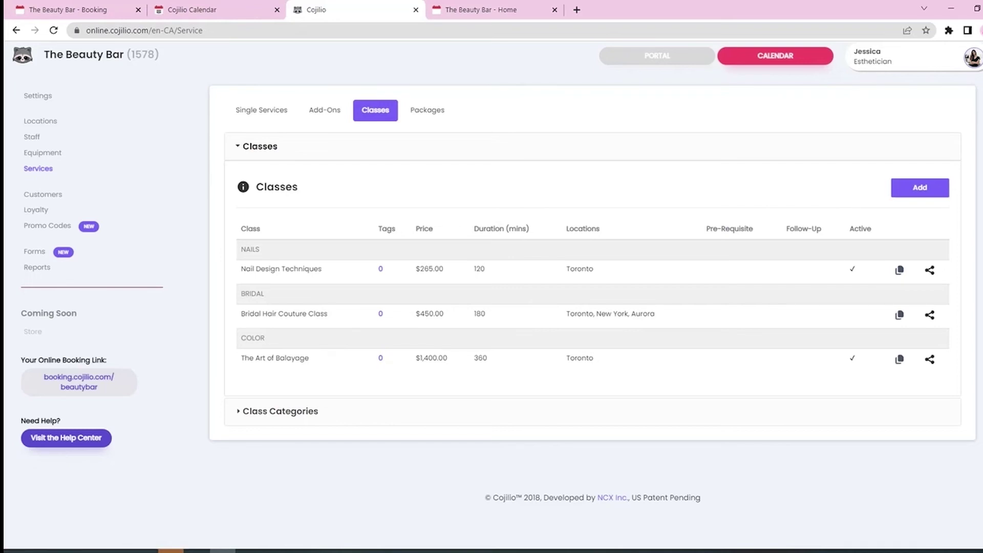
{"action": "left_click", "coordinate": [427, 110]}
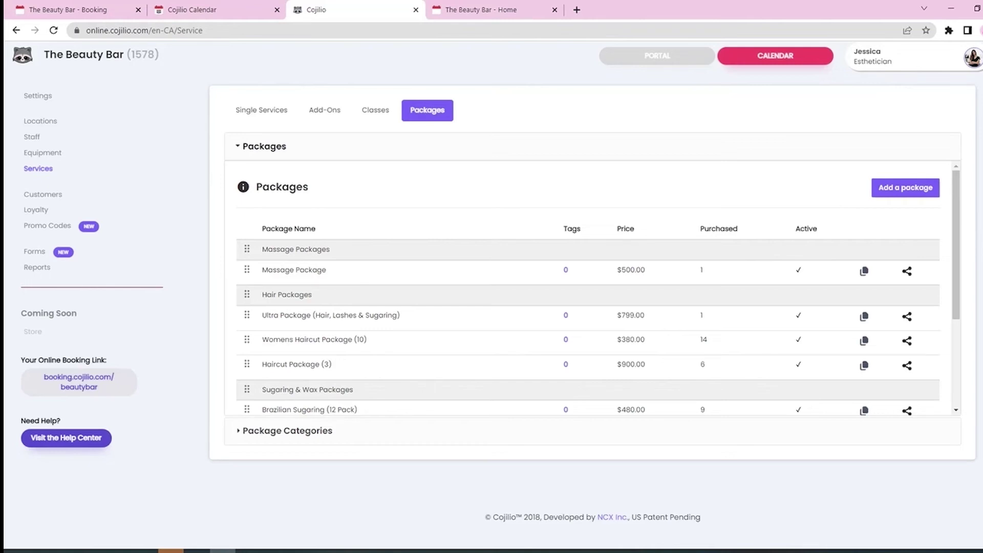
- Return to the single services and open the details of the Balayage service
{"action": "left_click", "coordinate": [261, 110]}
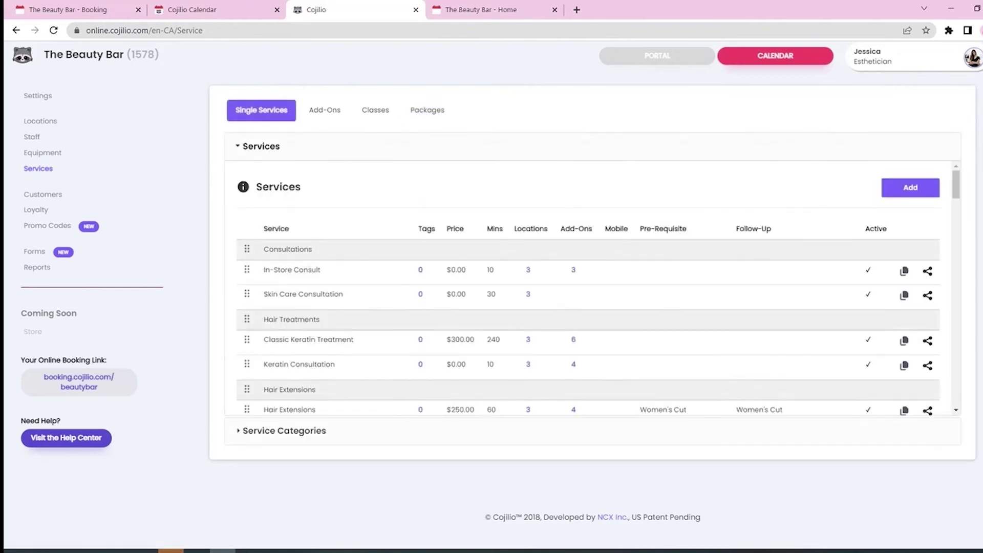
{"action": "scroll", "coordinate": [589, 292], "scroll_direction": "down", "scroll_amount": 3}
{"action": "scroll", "coordinate": [589, 292], "scroll_direction": "down", "scroll_amount": 1}
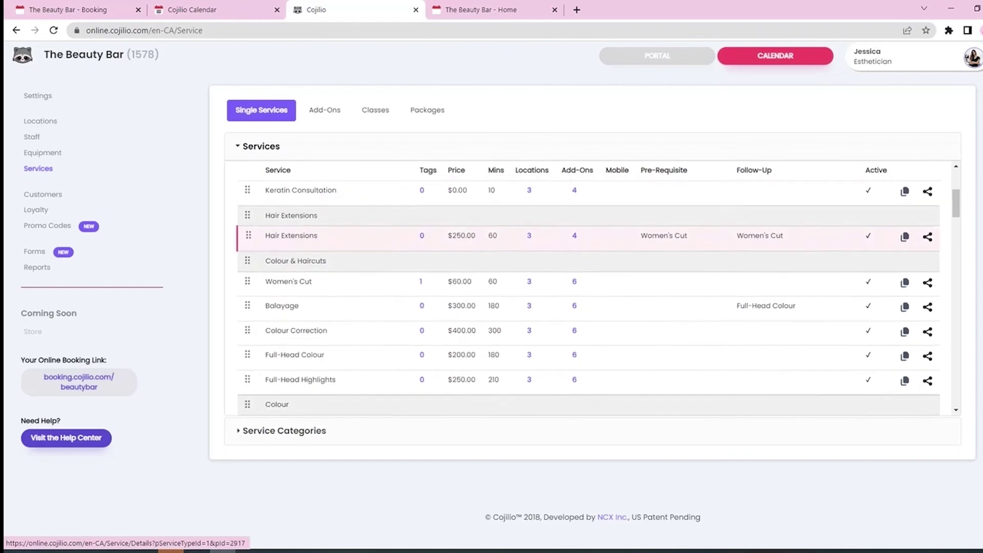
{"action": "left_click", "coordinate": [282, 306]}
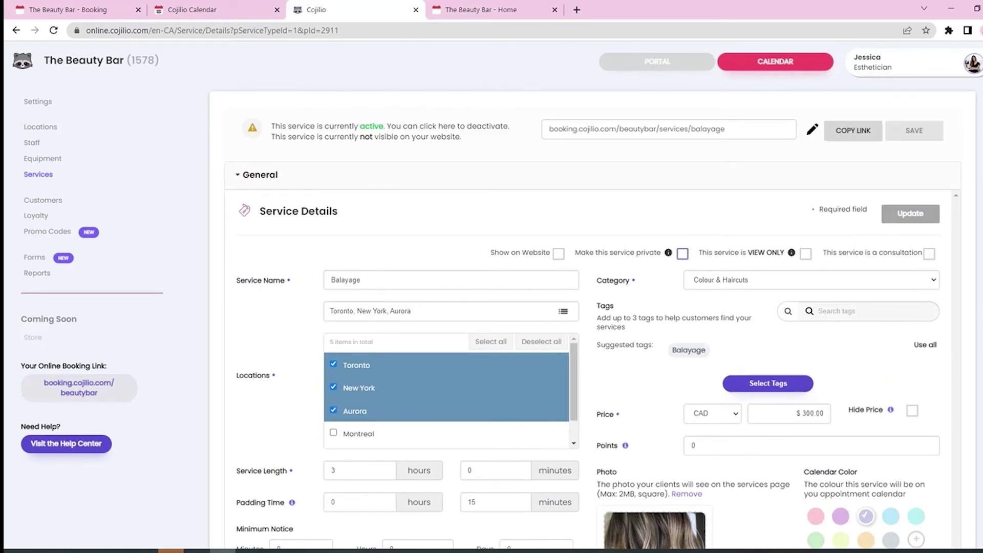
- Mark the Balayage service as private, select its booking link text, and remove the private setting again
{"action": "left_click", "coordinate": [682, 253]}
{"action": "mouse_move", "coordinate": [669, 252]}
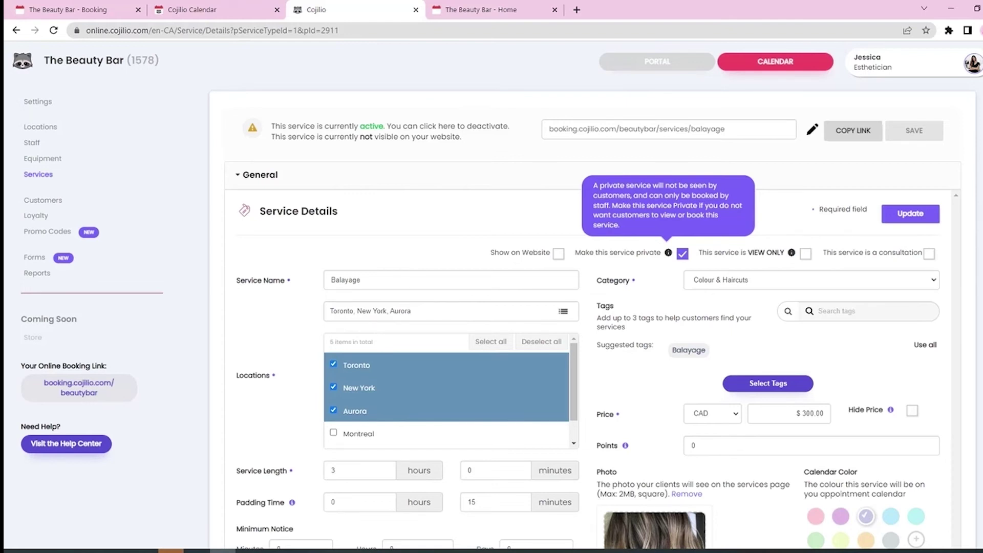
{"action": "left_click_drag", "start_coordinate": [729, 130], "coordinate": [547, 129]}
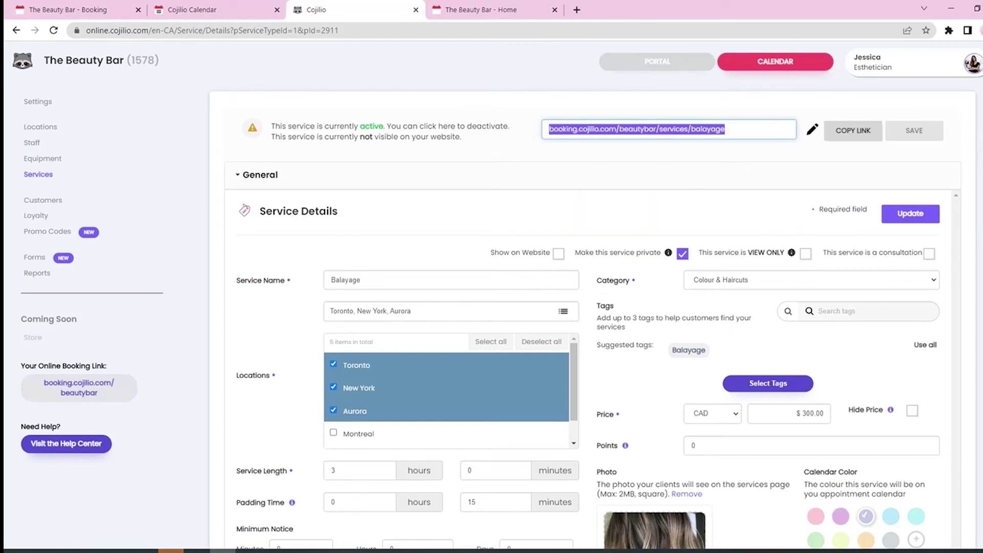
{"action": "left_click", "coordinate": [682, 254]}
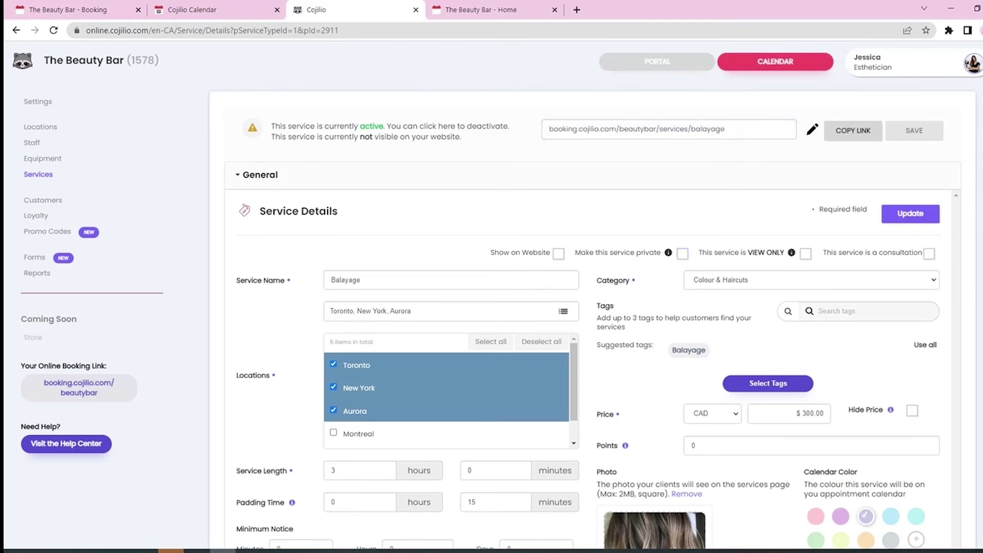
- Switch the service's VIEW ONLY option on and off, and do the same with its consultation option
{"action": "left_click", "coordinate": [805, 255]}
{"action": "mouse_move", "coordinate": [792, 252]}
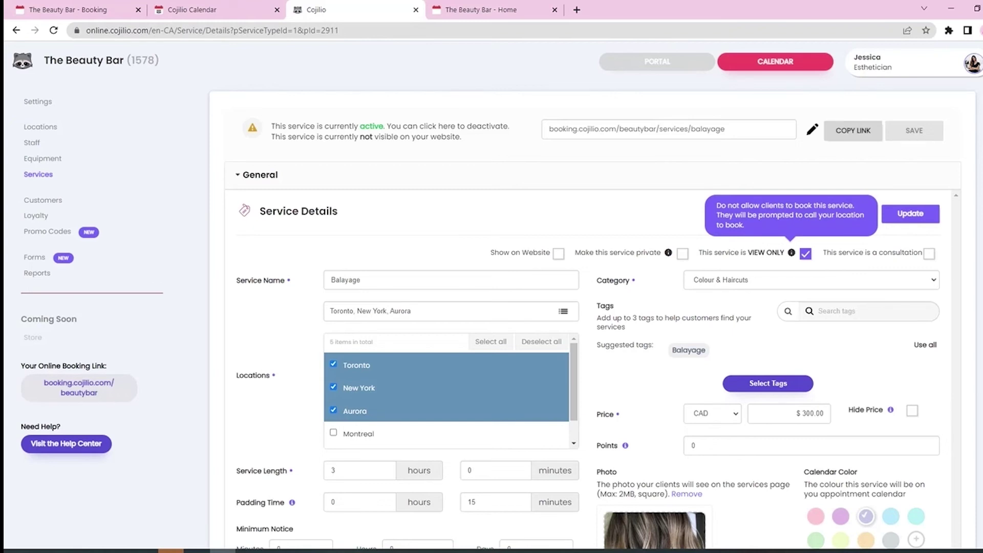
{"action": "left_click", "coordinate": [806, 254]}
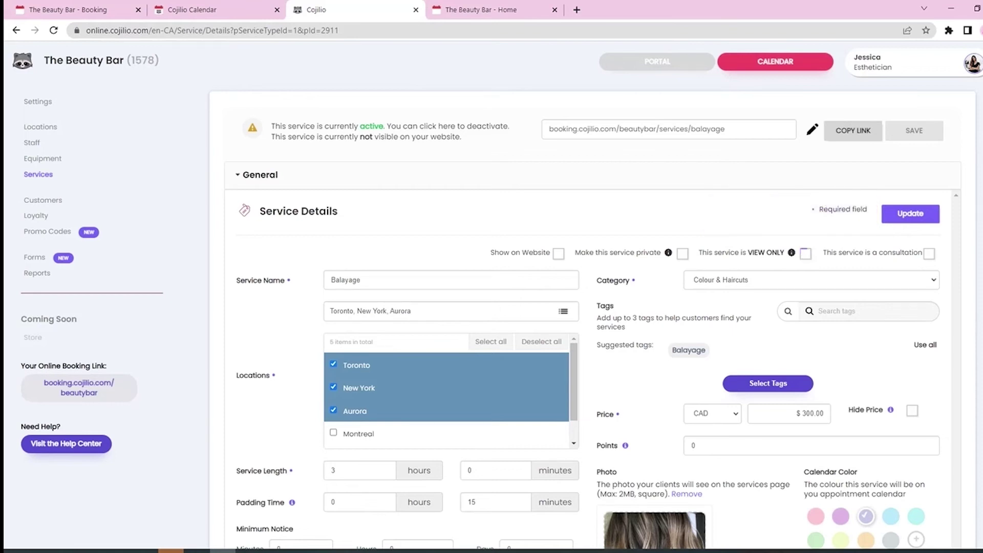
{"action": "left_click", "coordinate": [929, 253]}
{"action": "left_click", "coordinate": [930, 254]}
- Examine the Service Length and Padding Time values in the Balayage service details
{"action": "scroll", "coordinate": [594, 308], "scroll_direction": "down", "scroll_amount": 2}
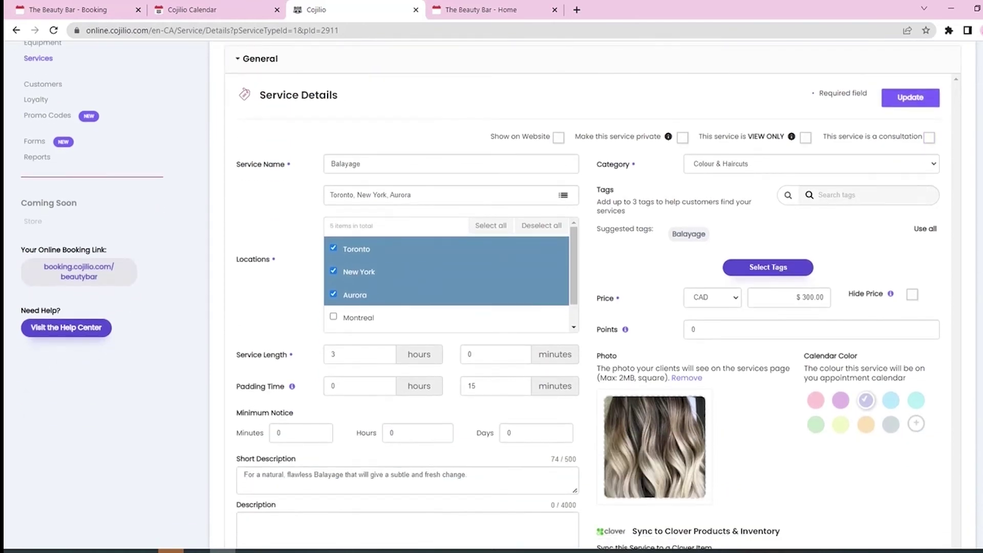
{"action": "double_click", "coordinate": [333, 354]}
{"action": "left_click", "coordinate": [307, 369]}
{"action": "double_click", "coordinate": [472, 386]}
{"action": "left_click", "coordinate": [450, 408]}
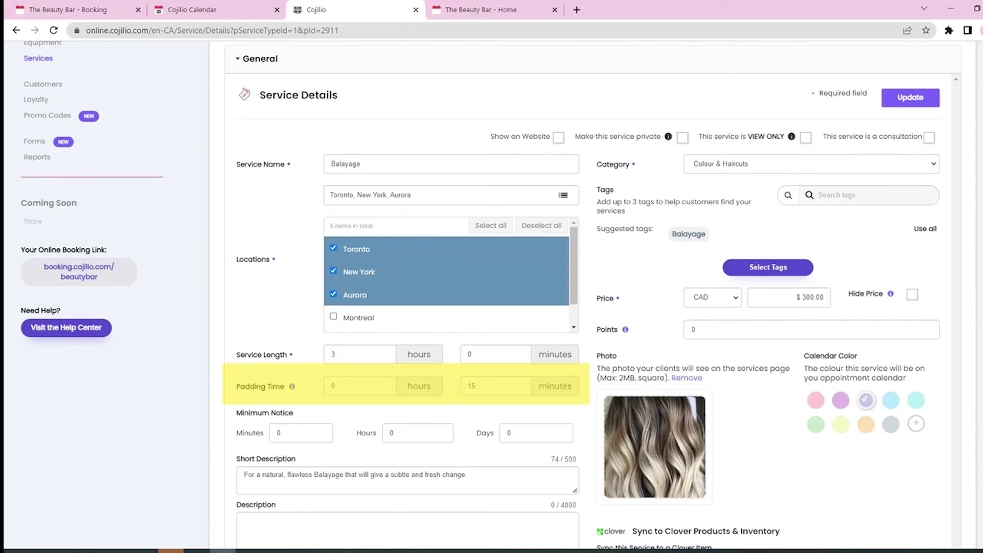
{"action": "left_click", "coordinate": [479, 386]}
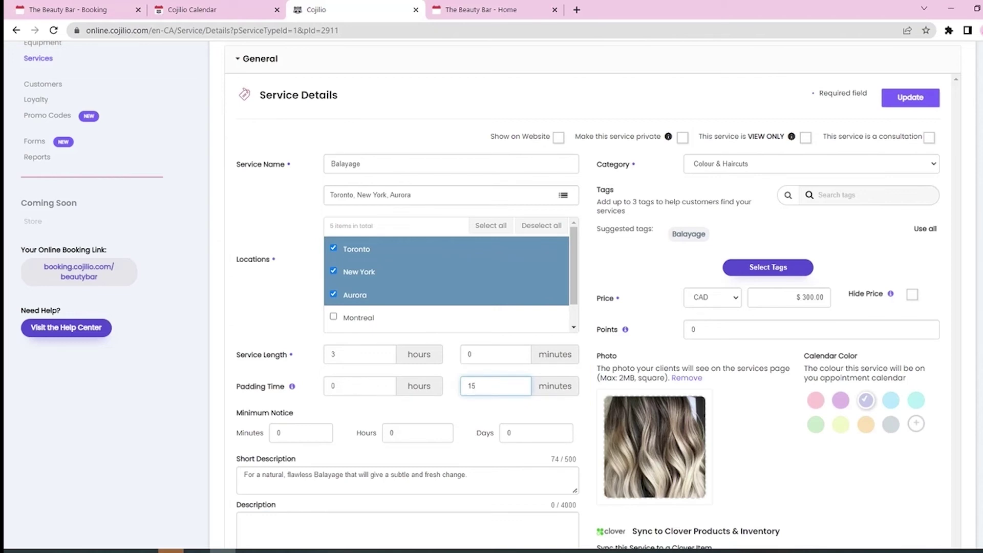
{"action": "double_click", "coordinate": [472, 386]}
{"action": "left_click", "coordinate": [505, 409]}
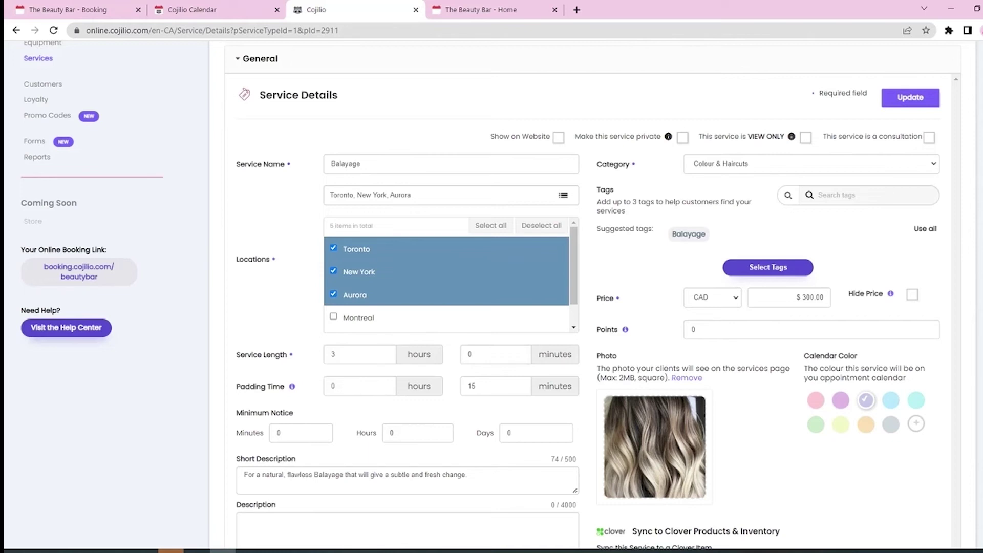
- Try a minimum notice of 6 hours for the Balayage service and set it back to 0
{"action": "scroll", "coordinate": [492, 286], "scroll_direction": "down", "scroll_amount": 3}
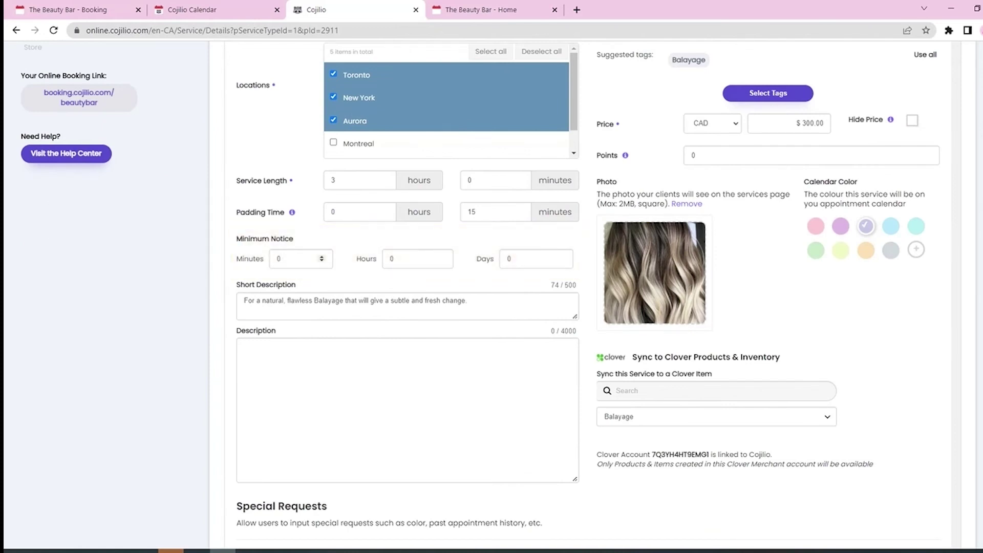
{"action": "left_click", "coordinate": [410, 259]}
{"action": "type", "text": "6"}
{"action": "double_click", "coordinate": [393, 259]}
- Try the Hide Price option, and switch the Special Requests section on and back off
{"action": "scroll", "coordinate": [492, 292], "scroll_direction": "up", "scroll_amount": 2}
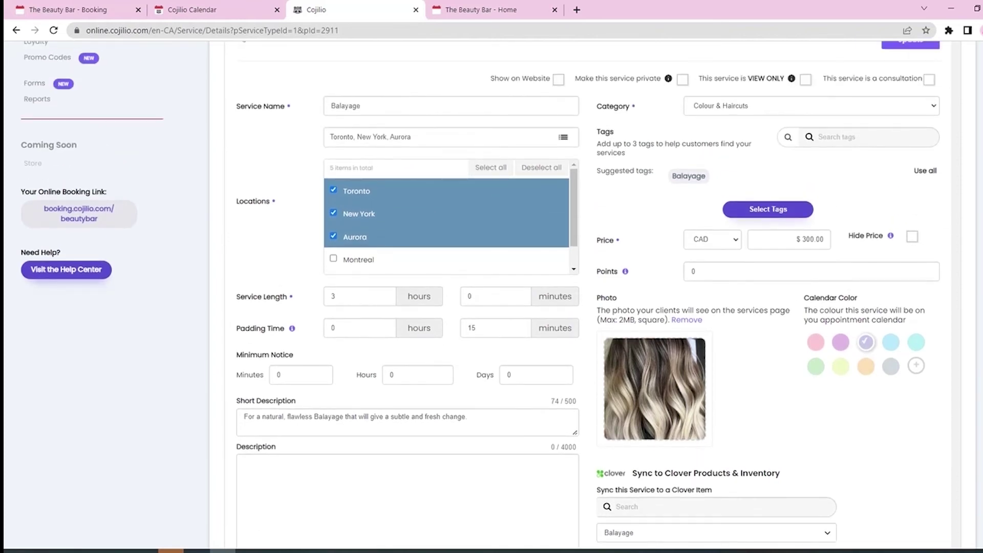
{"action": "left_click", "coordinate": [913, 237]}
{"action": "scroll", "coordinate": [491, 292], "scroll_direction": "down", "scroll_amount": 5}
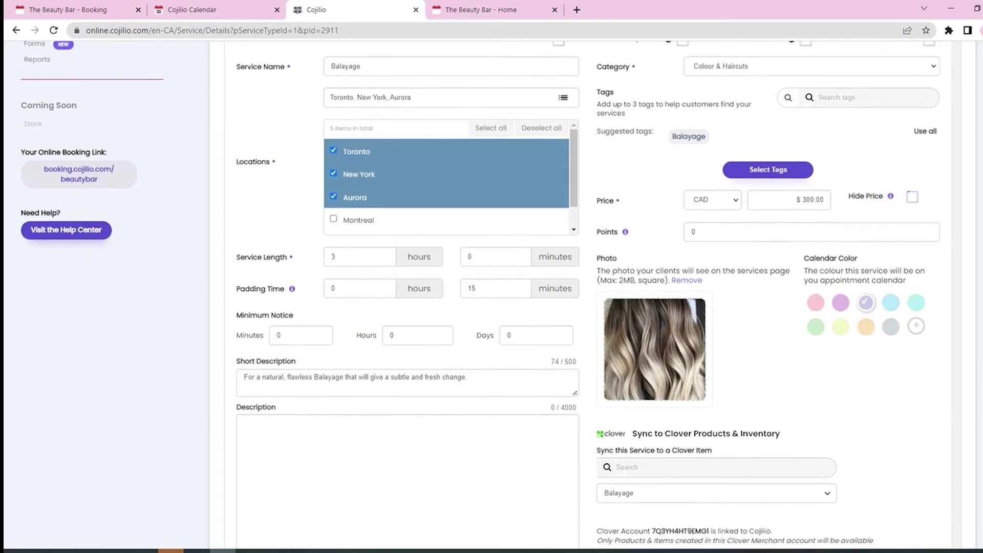
{"action": "scroll", "coordinate": [580, 290], "scroll_direction": "down", "scroll_amount": 4}
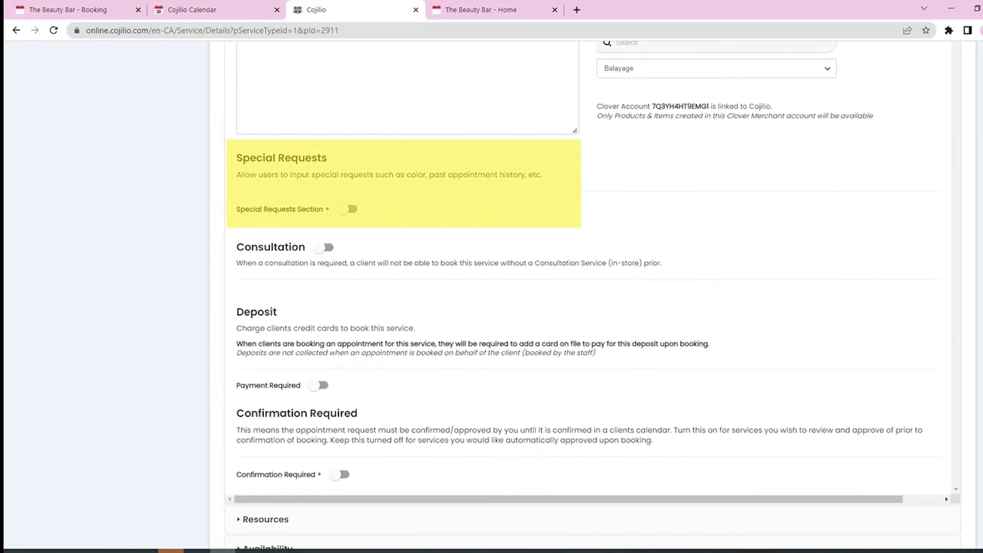
{"action": "left_click", "coordinate": [348, 209]}
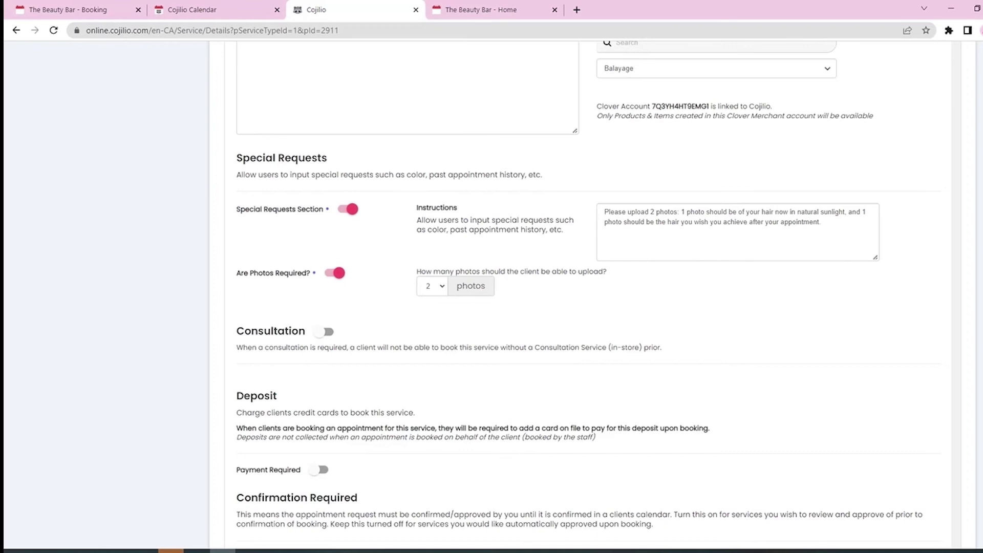
{"action": "left_click", "coordinate": [348, 209]}
- Turn on a required consultation for the service and choose In-Store Consult as the consultation
{"action": "left_click", "coordinate": [326, 247]}
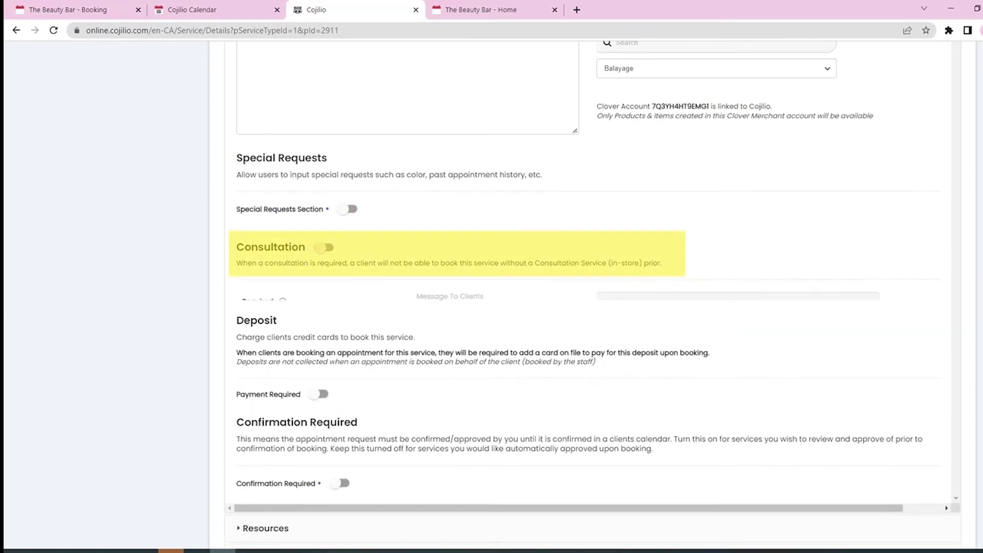
{"action": "left_click", "coordinate": [283, 301]}
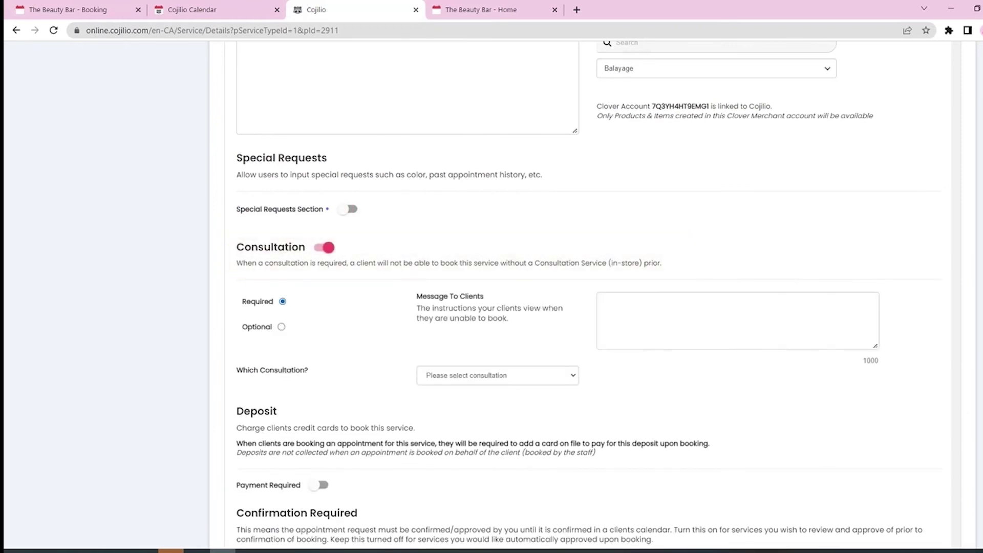
{"action": "scroll", "coordinate": [578, 295], "scroll_direction": "up", "scroll_amount": 2}
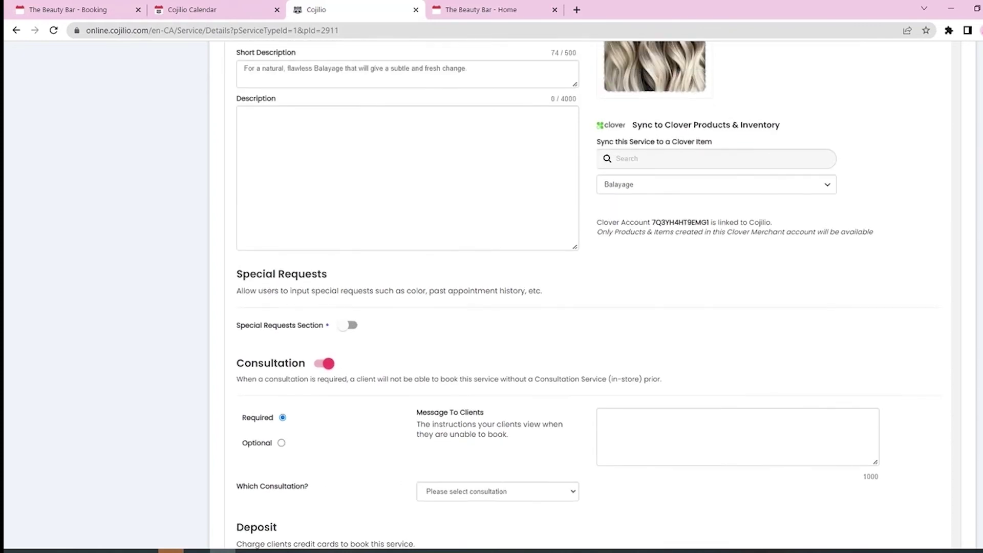
{"action": "left_click", "coordinate": [497, 492]}
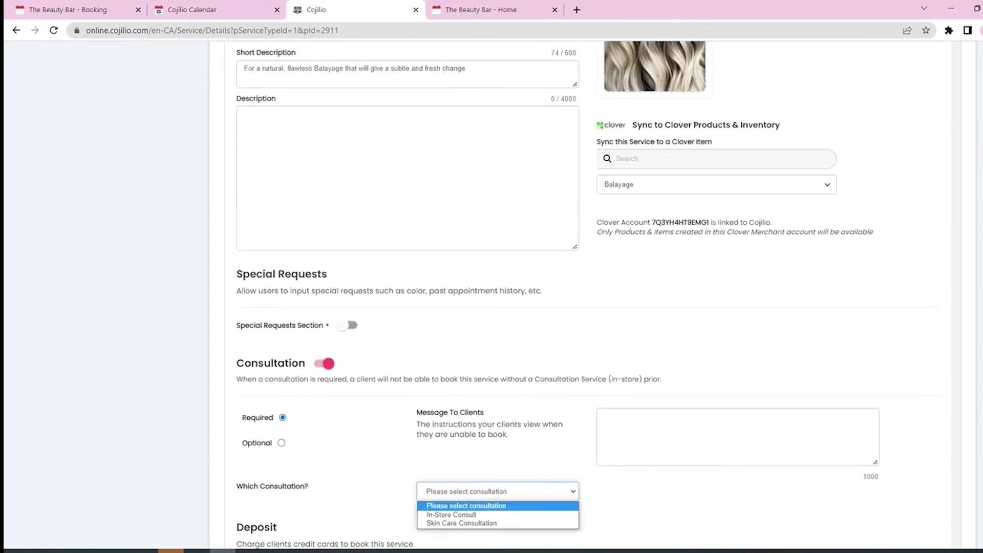
{"action": "left_click", "coordinate": [481, 515]}
- Enter the client message "In-store consult is required before booking this service." and turn the Consultation section back off
{"action": "left_click", "coordinate": [738, 436]}
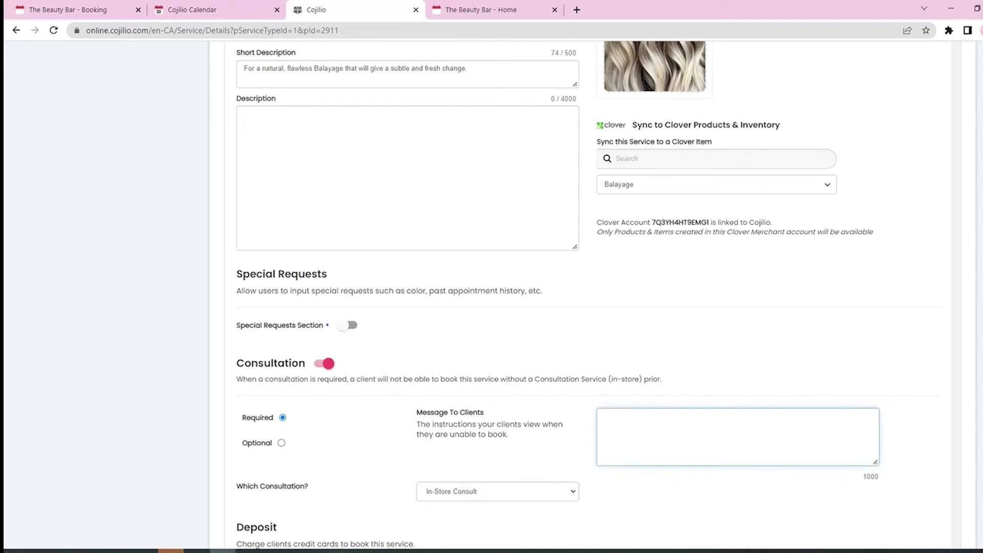
{"action": "type", "text": "In-store consult is required before booking this service."}
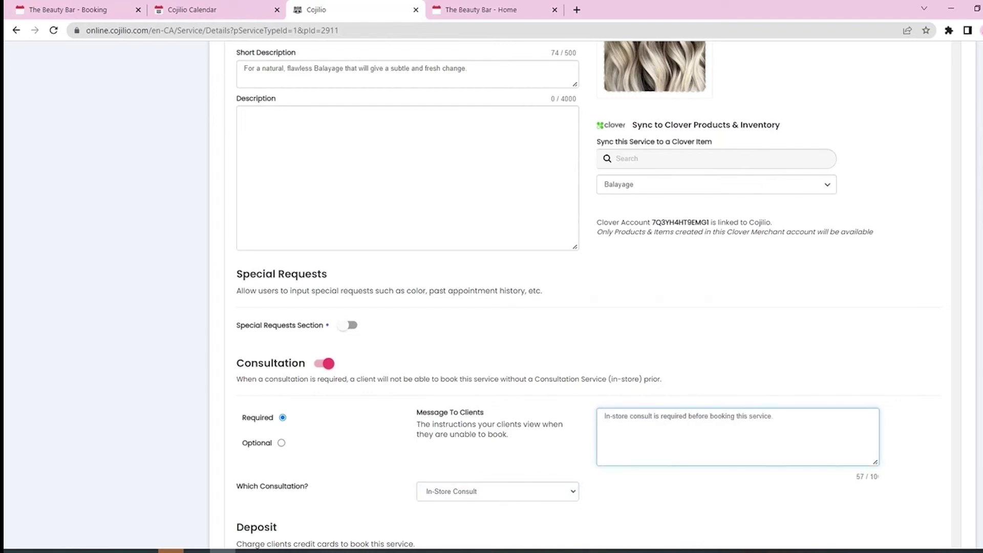
{"action": "scroll", "coordinate": [589, 308], "scroll_direction": "down", "scroll_amount": 1}
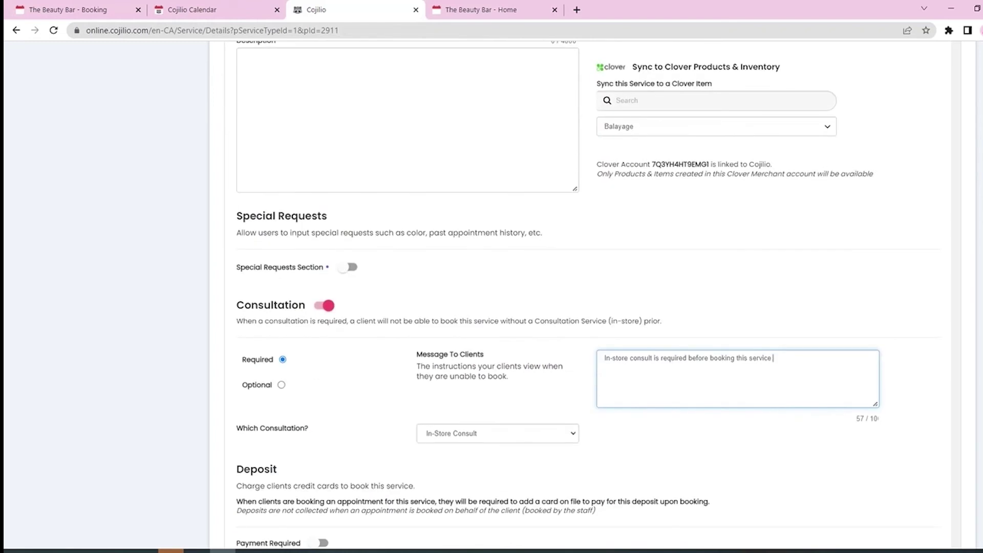
{"action": "left_click", "coordinate": [325, 306]}
- Require payment for the service as a deposit and set the deposit amount to 50%
{"action": "scroll", "coordinate": [325, 306], "scroll_direction": "down", "scroll_amount": 1}
{"action": "scroll", "coordinate": [589, 286], "scroll_direction": "down", "scroll_amount": 1}
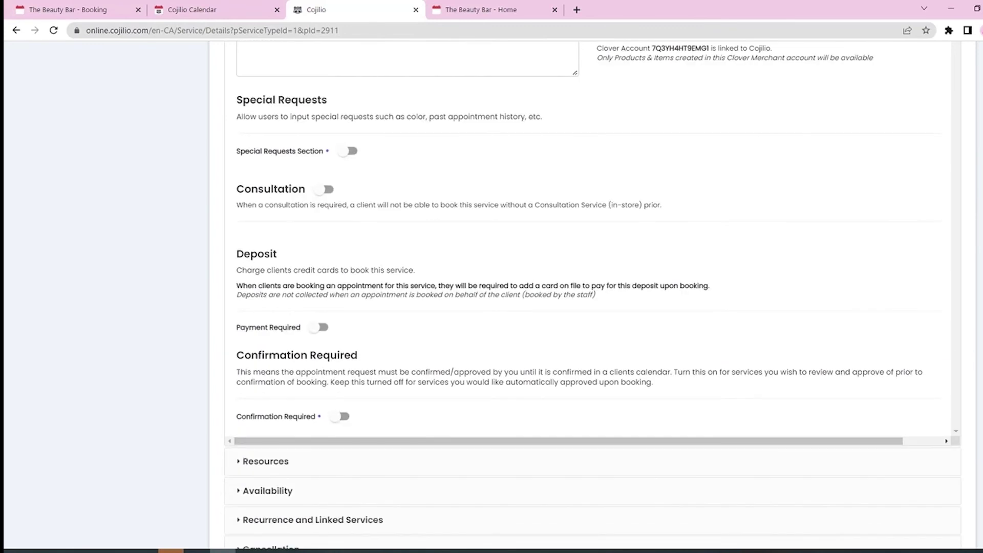
{"action": "left_click", "coordinate": [318, 327]}
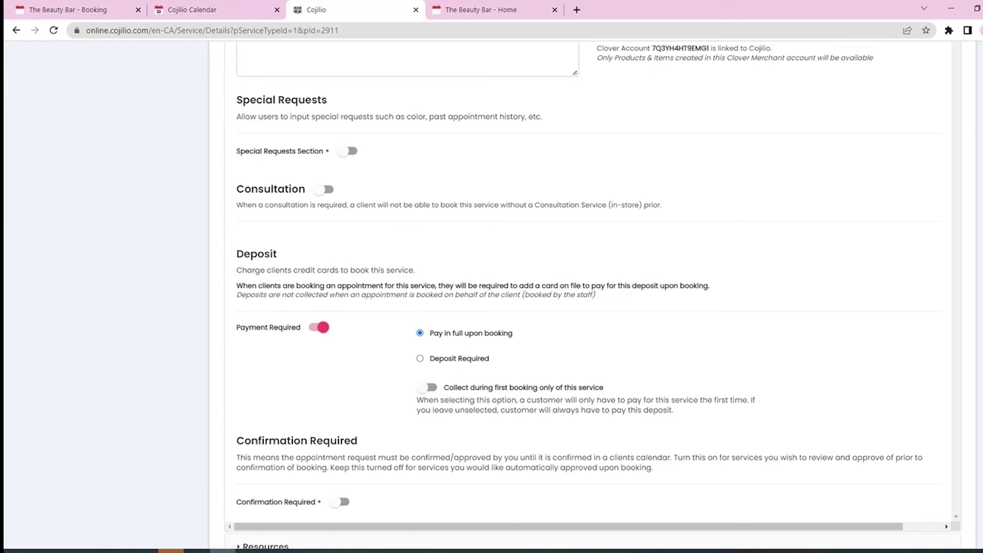
{"action": "left_click", "coordinate": [420, 359]}
{"action": "scroll", "coordinate": [589, 287], "scroll_direction": "down", "scroll_amount": 1}
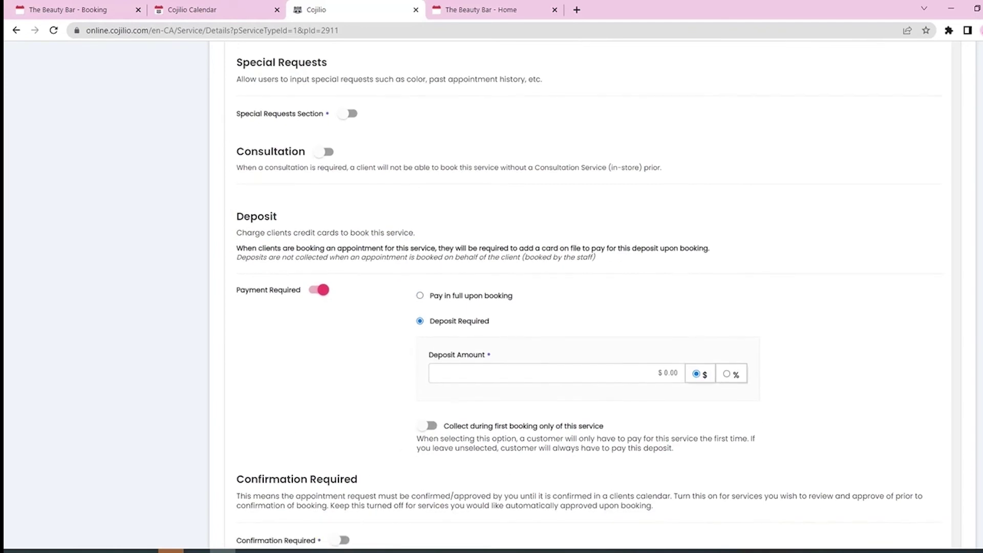
{"action": "left_click", "coordinate": [668, 352]}
{"action": "type", "text": "50"}
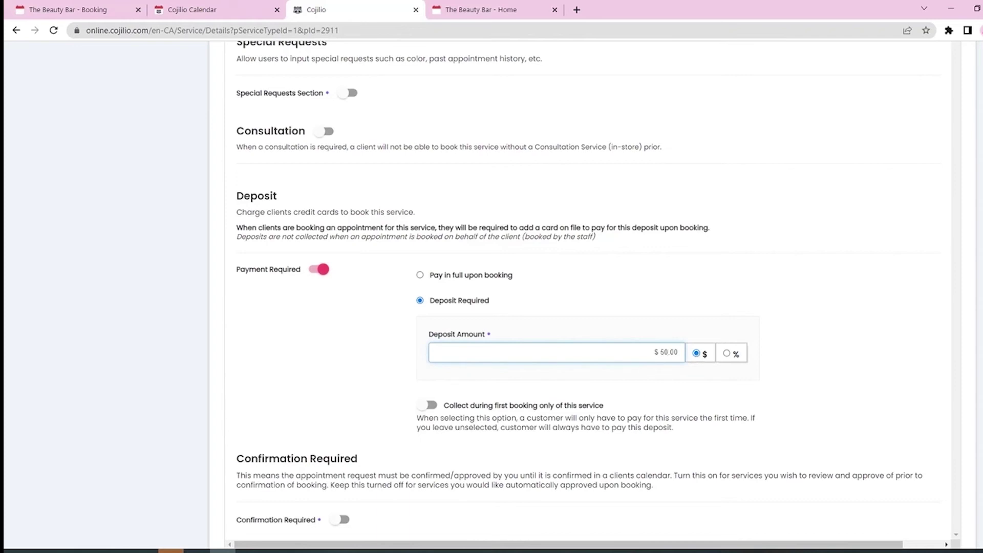
{"action": "left_click", "coordinate": [730, 353]}
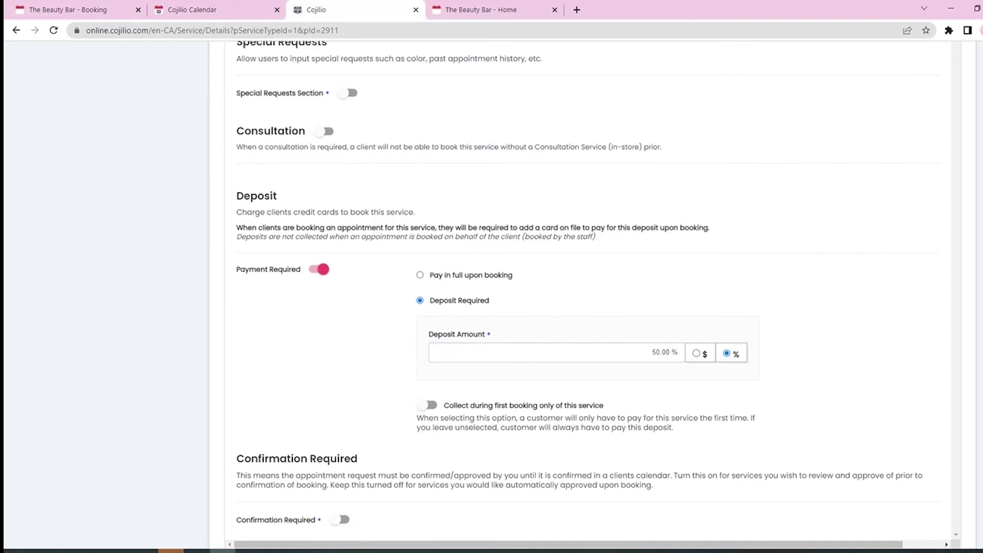
- Try collecting the deposit on first booking only, with the exemption for customers who already paid a deposit, and turn both options back off
{"action": "scroll", "coordinate": [589, 287], "scroll_direction": "down", "scroll_amount": 1}
{"action": "left_click", "coordinate": [427, 347]}
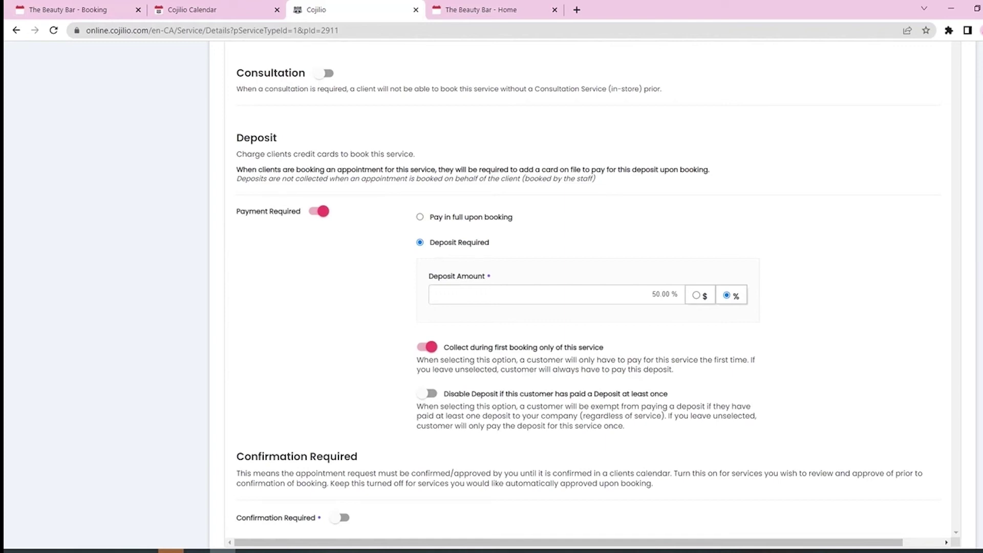
{"action": "left_click", "coordinate": [427, 394]}
{"action": "left_click", "coordinate": [427, 394]}
{"action": "left_click", "coordinate": [427, 347]}
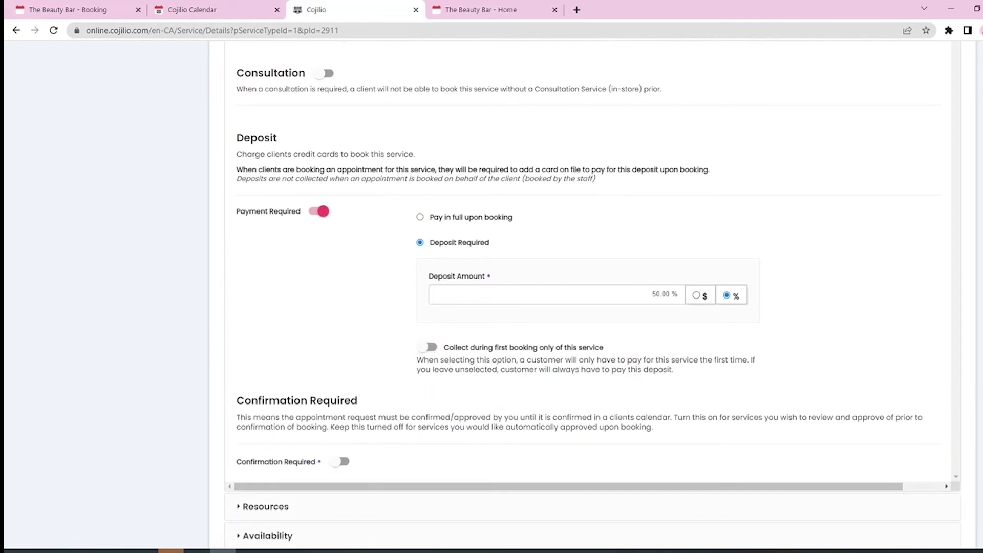
- Switch the service's deposit from a percentage to a fixed dollar amount of $50.00
{"action": "left_click", "coordinate": [698, 296]}
{"action": "scroll", "coordinate": [594, 295], "scroll_direction": "down", "scroll_amount": 1}
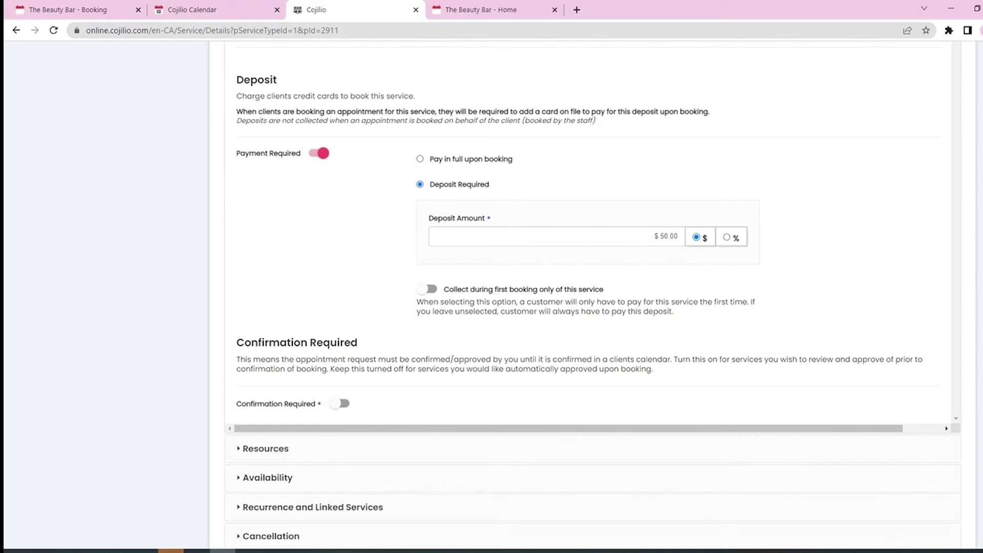
{"action": "scroll", "coordinate": [593, 299], "scroll_direction": "down", "scroll_amount": 2}
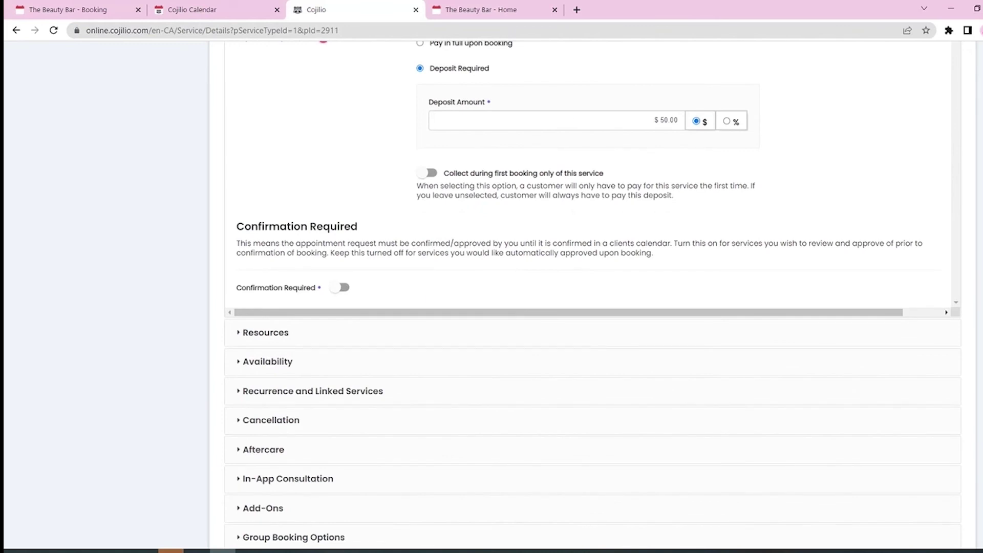
- Open the service's resources and assign the Dyson Airwrap equipment to it
{"action": "left_click", "coordinate": [265, 333]}
{"action": "scroll", "coordinate": [594, 299], "scroll_direction": "up", "scroll_amount": 1}
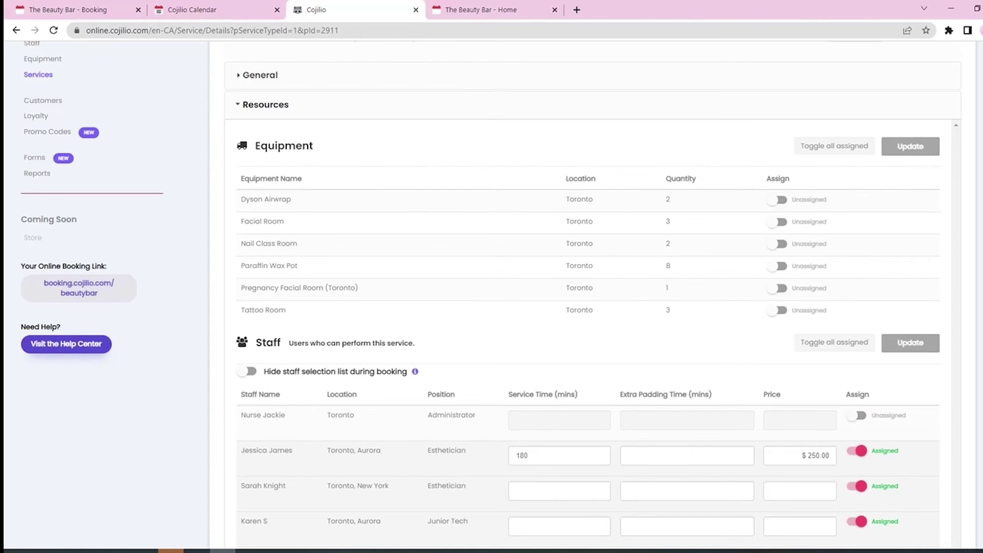
{"action": "left_click", "coordinate": [778, 200]}
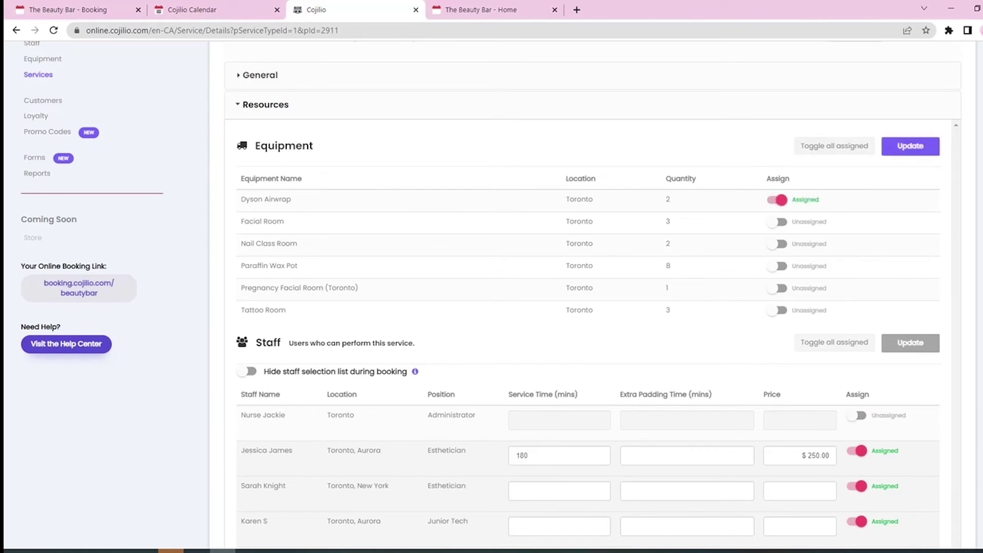
- Review the staff assignments for the service, including service time, extra padding time and price per staff member
{"action": "scroll", "coordinate": [584, 292], "scroll_direction": "down", "scroll_amount": 2}
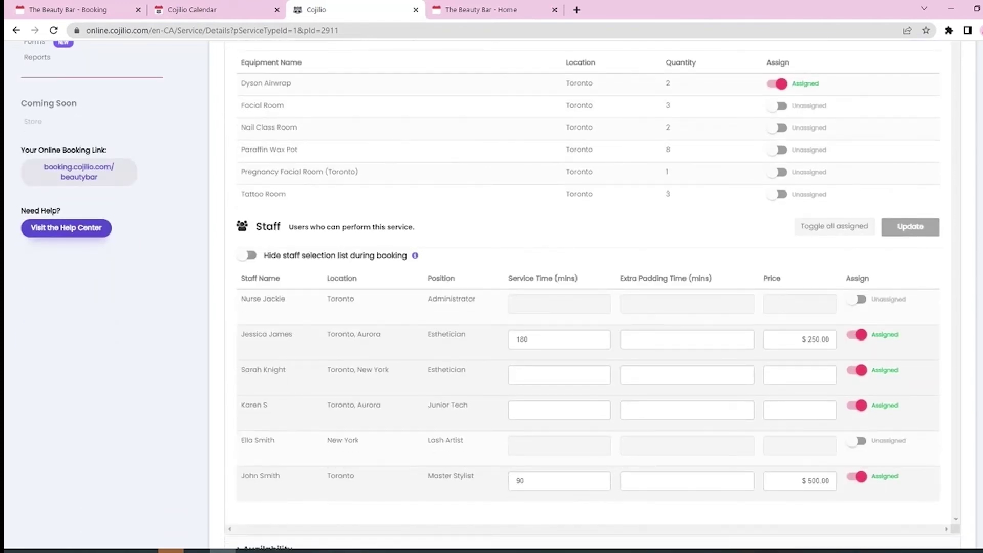
{"action": "left_click", "coordinate": [559, 339]}
{"action": "left_click", "coordinate": [687, 339]}
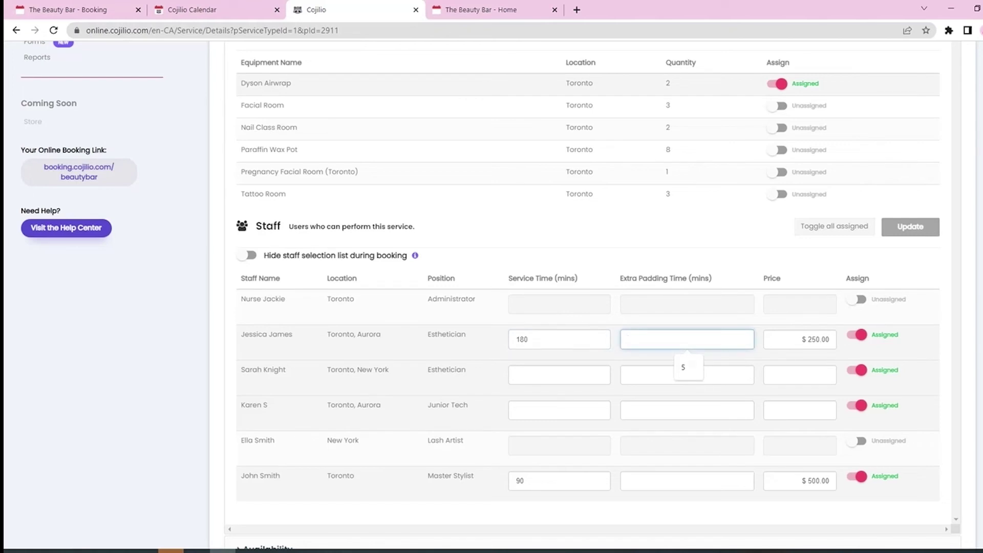
{"action": "left_click", "coordinate": [686, 321]}
{"action": "left_click", "coordinate": [820, 340]}
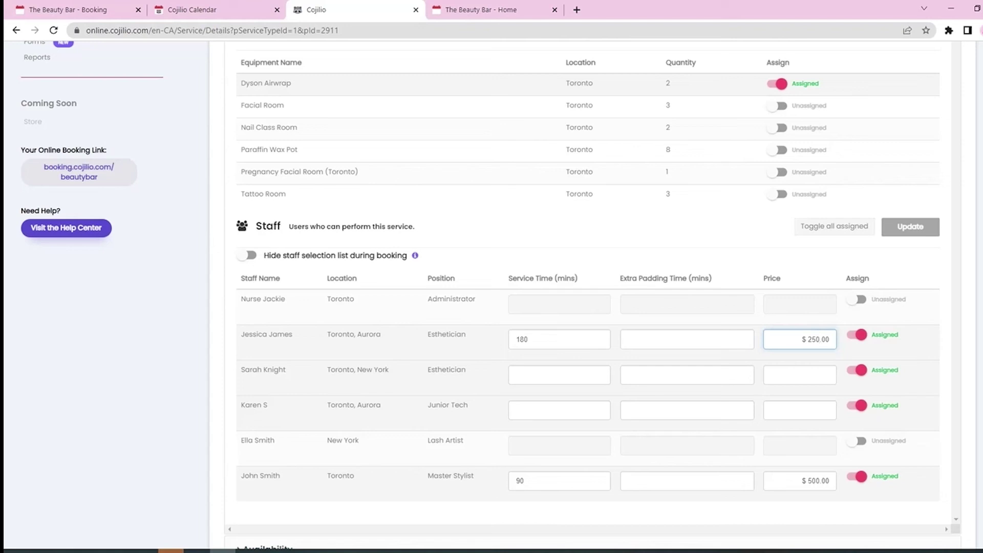
{"action": "left_click", "coordinate": [814, 321]}
{"action": "scroll", "coordinate": [491, 295], "scroll_direction": "down", "scroll_amount": 1}
{"action": "scroll", "coordinate": [491, 295], "scroll_direction": "down", "scroll_amount": 1}
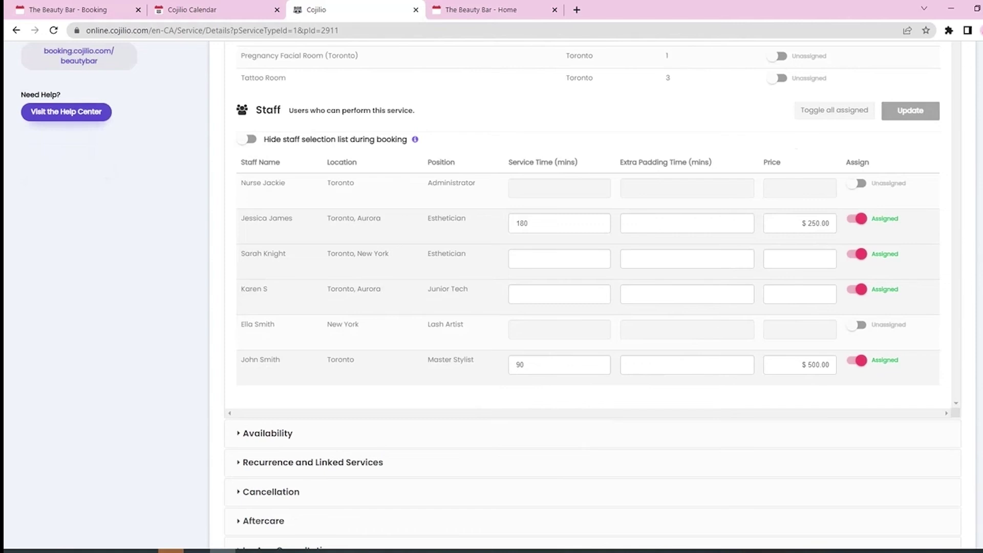
- Switch the service's availability to Custom Availability and make Wednesday and Thursday available at the Toronto location
{"action": "left_click", "coordinate": [267, 433]}
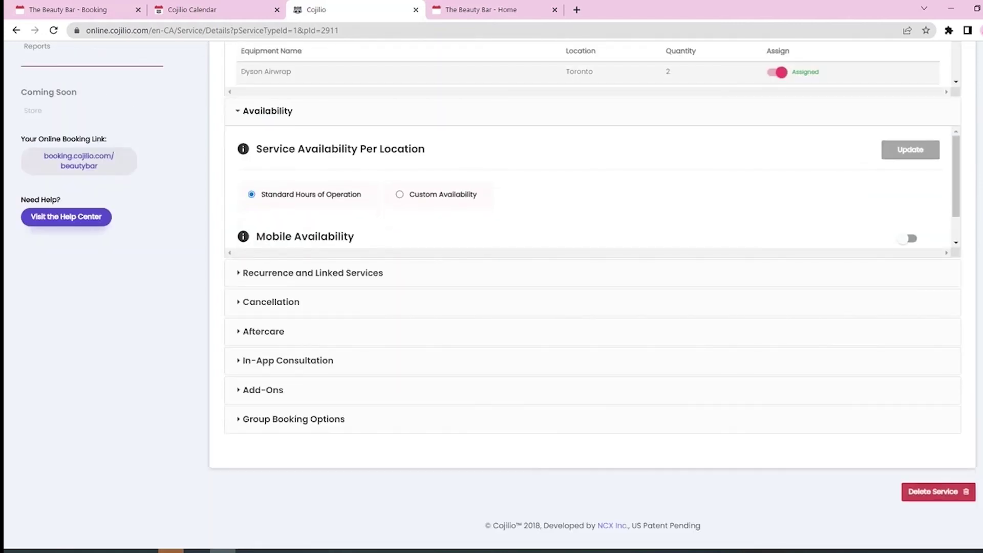
{"action": "scroll", "coordinate": [596, 308], "scroll_direction": "up", "scroll_amount": 1}
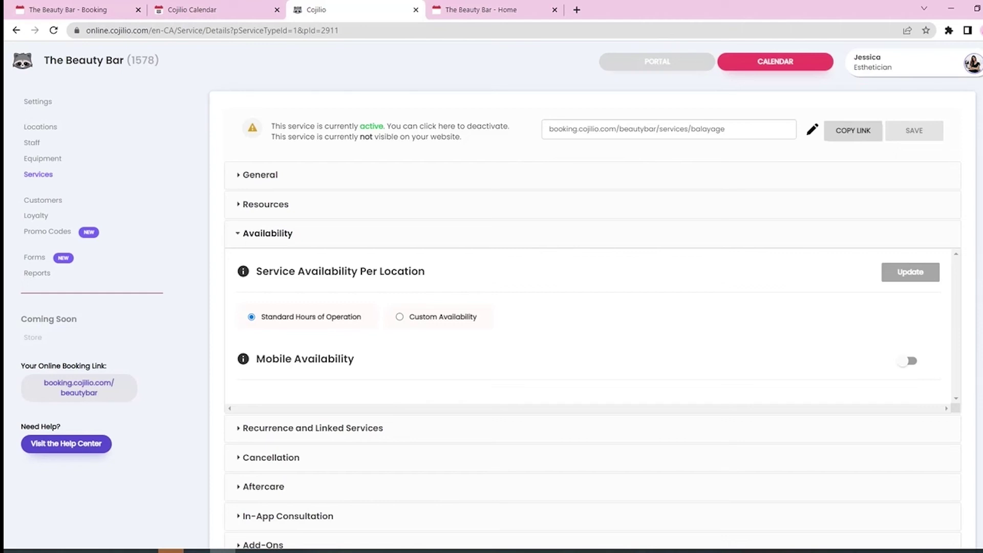
{"action": "left_click", "coordinate": [400, 317]}
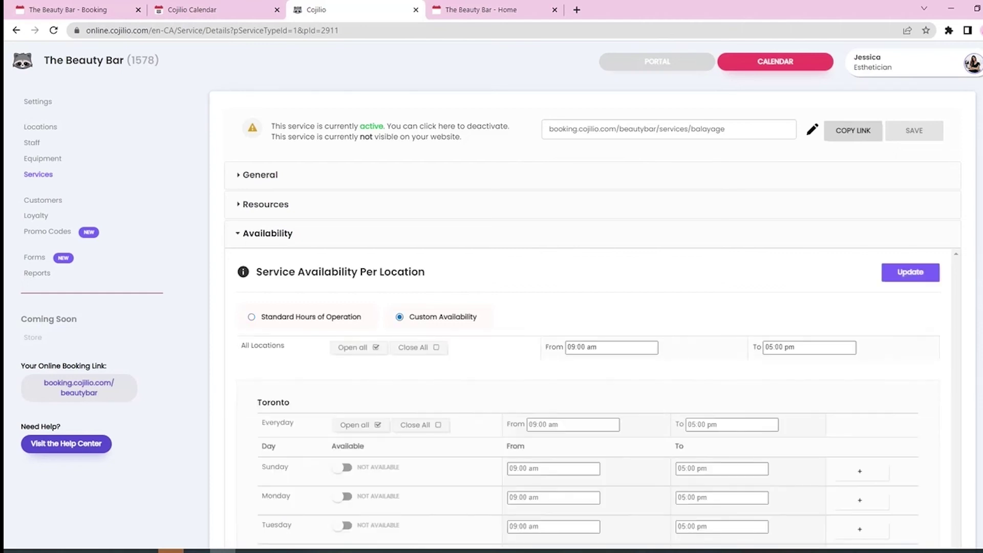
{"action": "scroll", "coordinate": [589, 294], "scroll_direction": "down", "scroll_amount": 5}
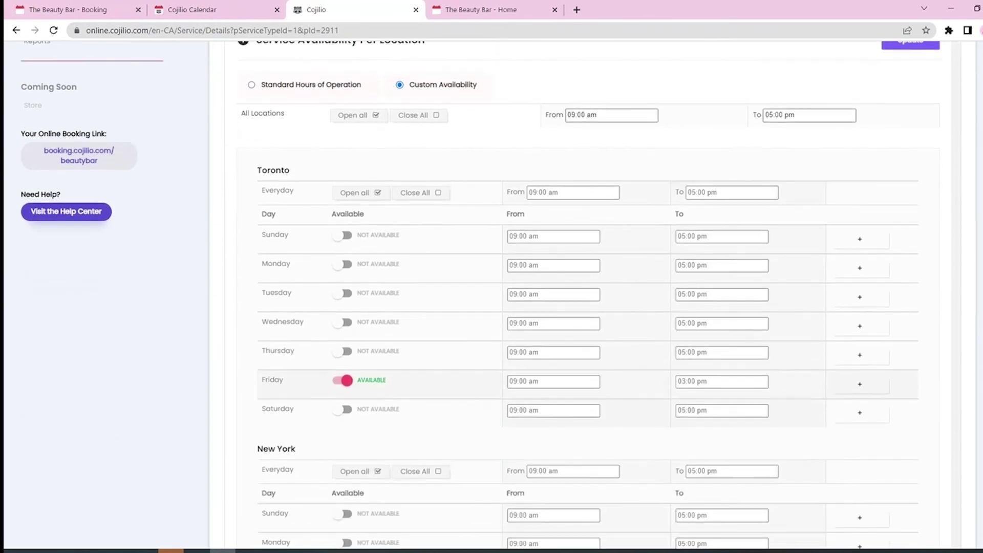
{"action": "left_click", "coordinate": [343, 352]}
{"action": "left_click", "coordinate": [342, 323]}
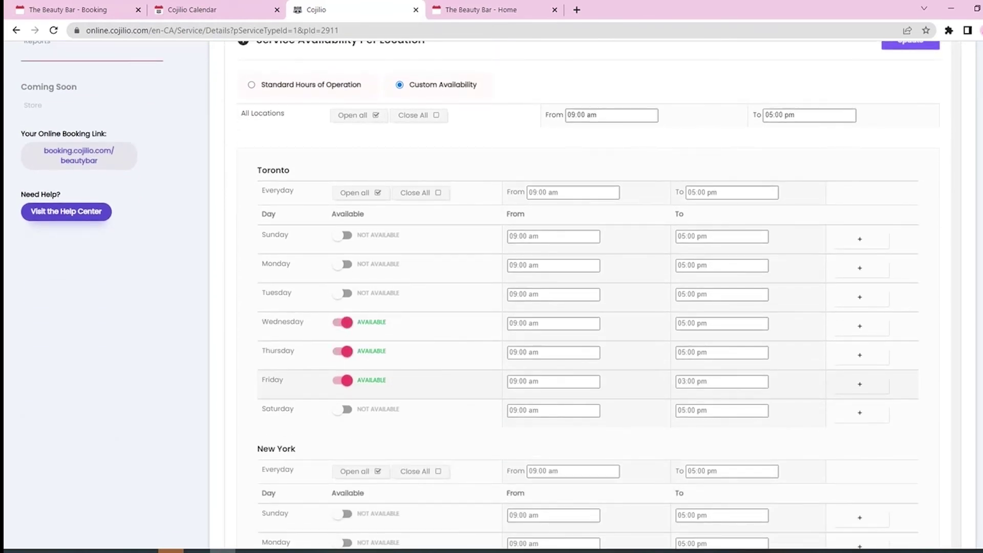
- Set Toronto's everyday hours from 11:00 am to 03:00 pm and return the service to Standard Hours of Operation
{"action": "left_click", "coordinate": [572, 192]}
{"action": "left_click", "coordinate": [558, 221]}
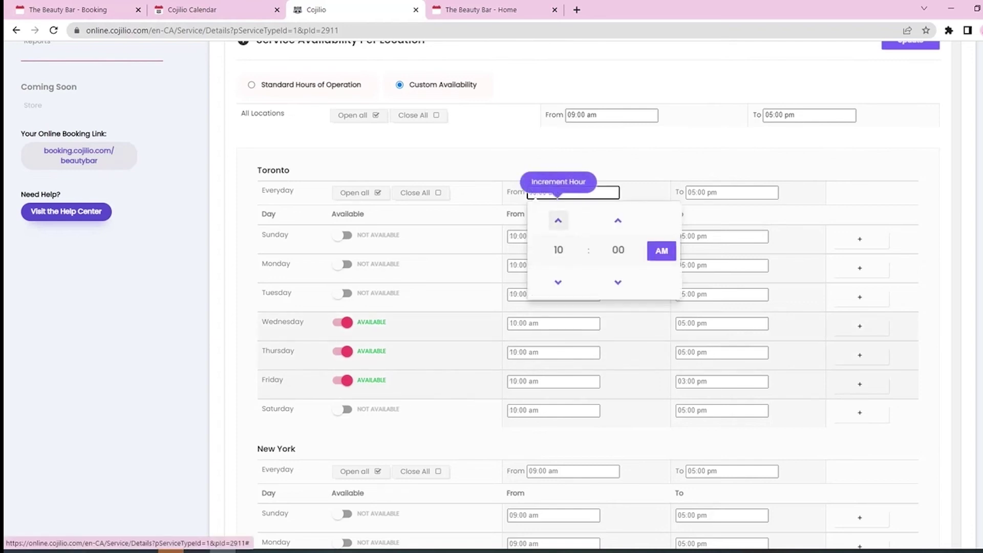
{"action": "left_click", "coordinate": [559, 220]}
{"action": "left_click", "coordinate": [589, 166]}
{"action": "left_click", "coordinate": [732, 192]}
{"action": "left_click", "coordinate": [717, 282]}
{"action": "left_click", "coordinate": [718, 282]}
{"action": "left_click", "coordinate": [742, 166]}
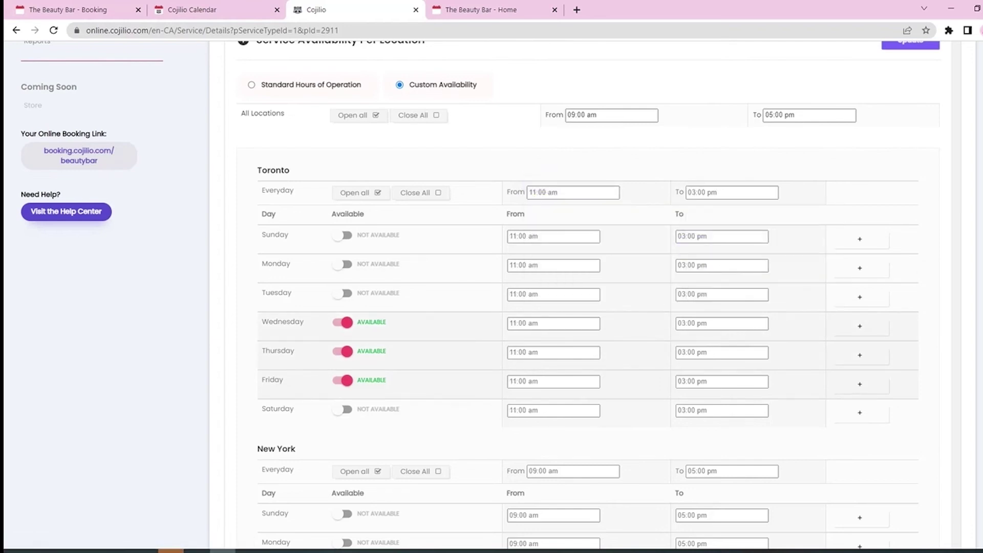
{"action": "scroll", "coordinate": [589, 308], "scroll_direction": "up", "scroll_amount": 3}
{"action": "left_click", "coordinate": [251, 201]}
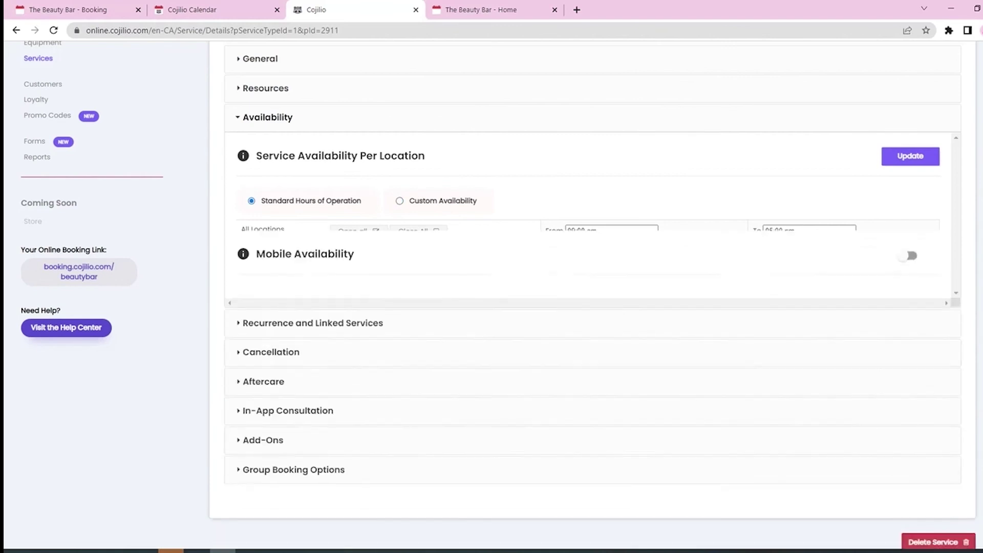
- In the recurrence settings, try requiring Colour Correction as a pre-requisite valid for 3 months, and turn Service Pre-requisites back off
{"action": "left_click", "coordinate": [312, 312]}
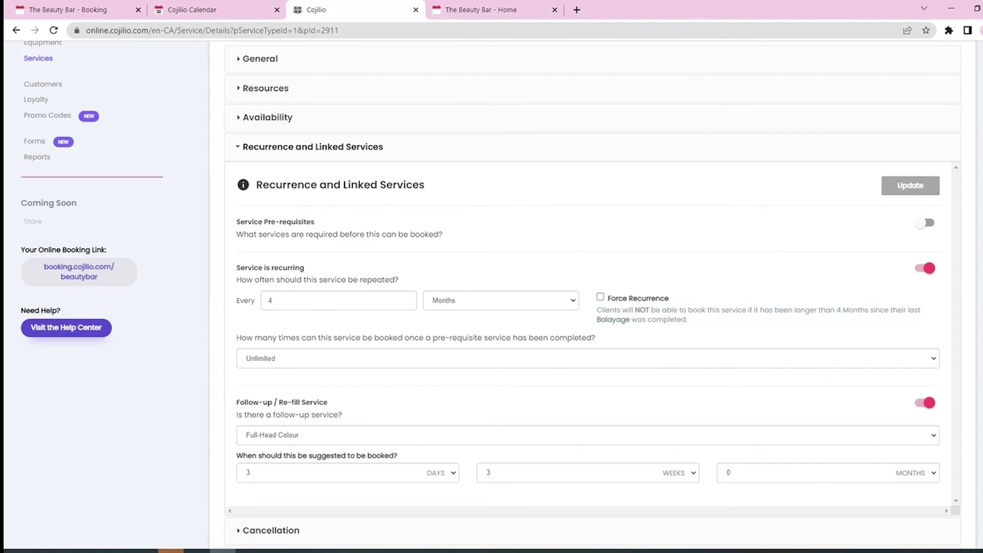
{"action": "left_click", "coordinate": [925, 223]}
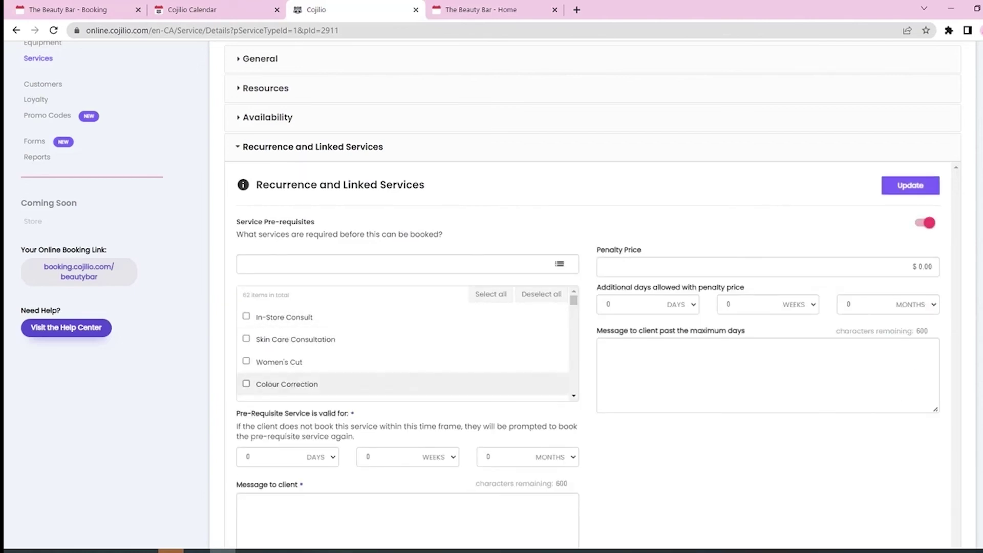
{"action": "left_click", "coordinate": [246, 384]}
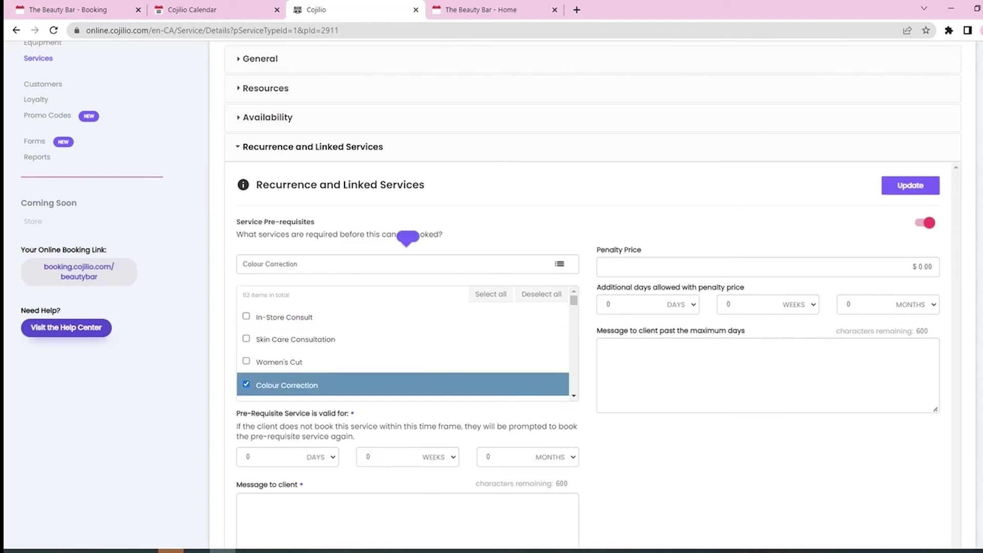
{"action": "left_click", "coordinate": [527, 457]}
{"action": "left_click", "coordinate": [528, 365]}
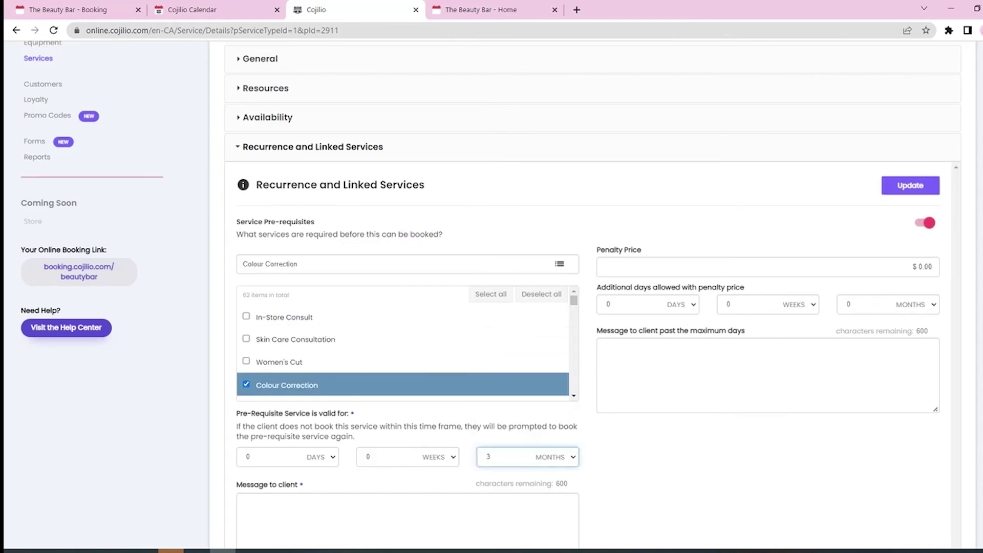
{"action": "scroll", "coordinate": [492, 287], "scroll_direction": "down", "scroll_amount": 1}
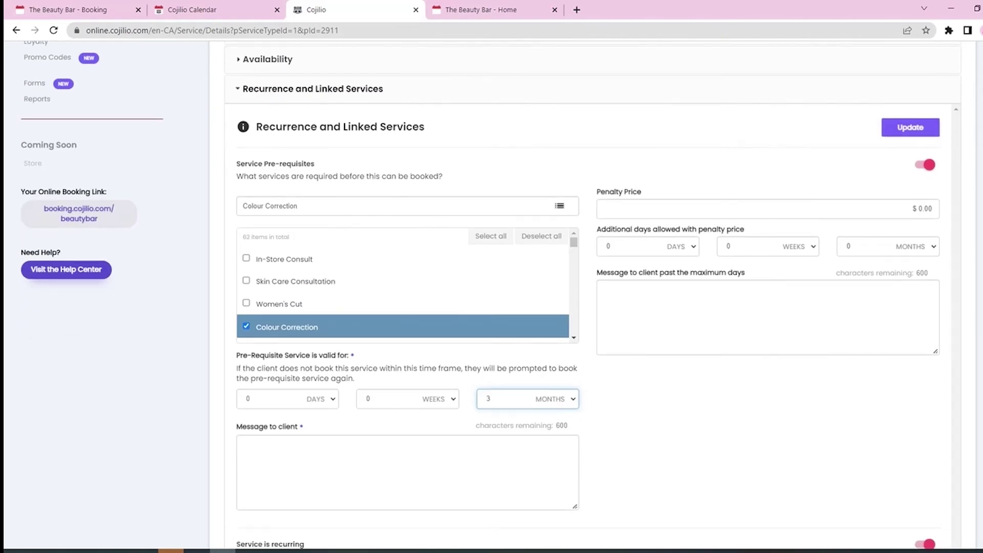
{"action": "left_click", "coordinate": [925, 164]}
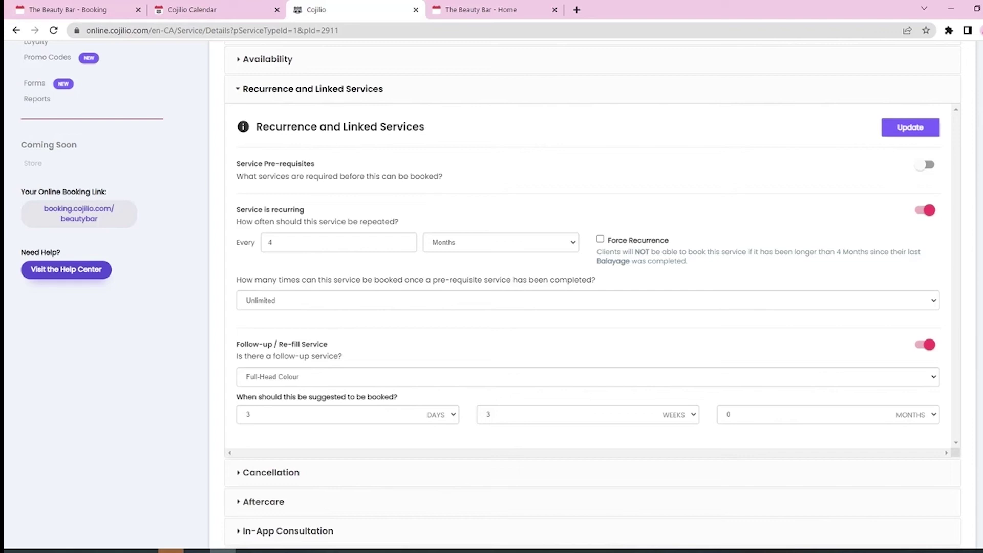
- Keep Full-Head Colour as the follow-up service, suggest booking it after 0 days and 6 weeks, and save the recurrence settings
{"action": "scroll", "coordinate": [589, 291], "scroll_direction": "down", "scroll_amount": 1}
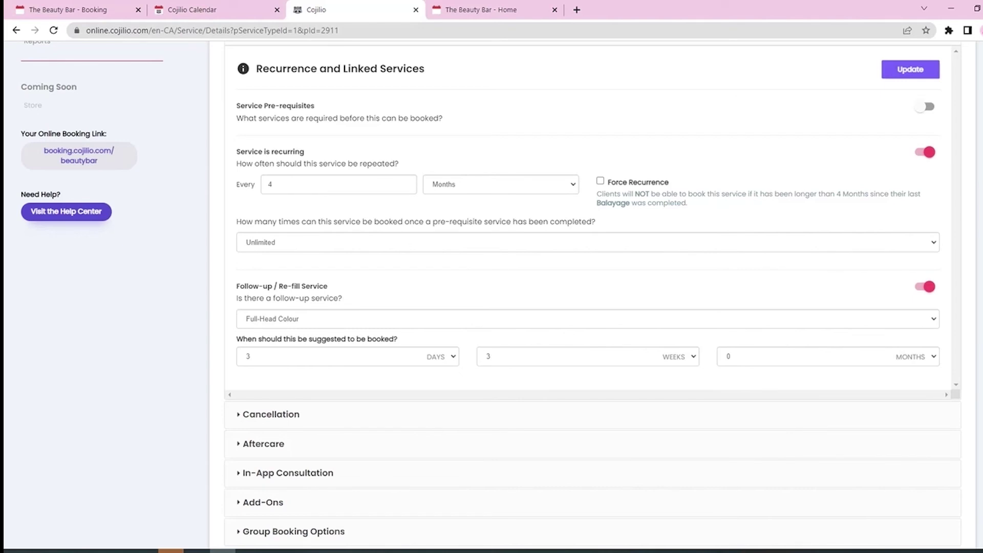
{"action": "left_click", "coordinate": [588, 319]}
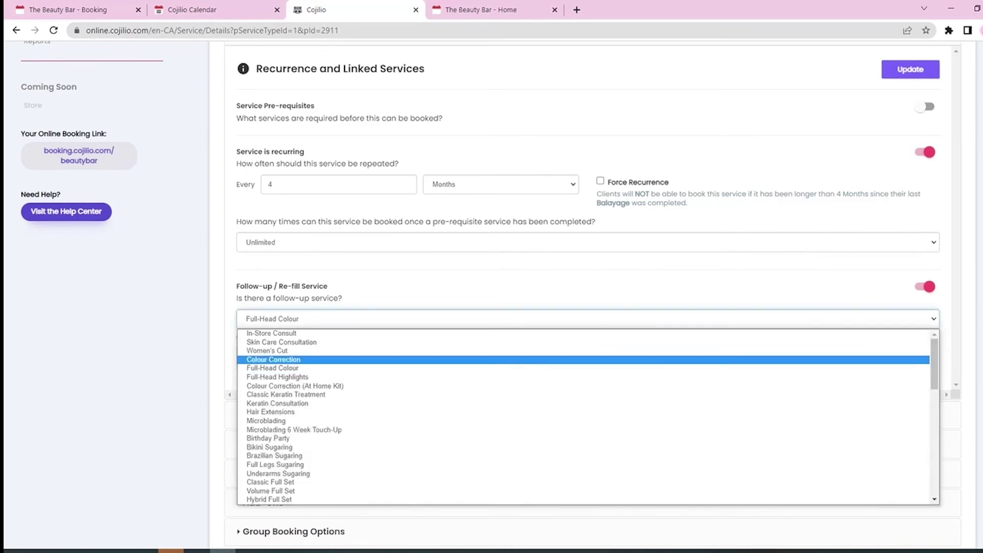
{"action": "left_click", "coordinate": [588, 369]}
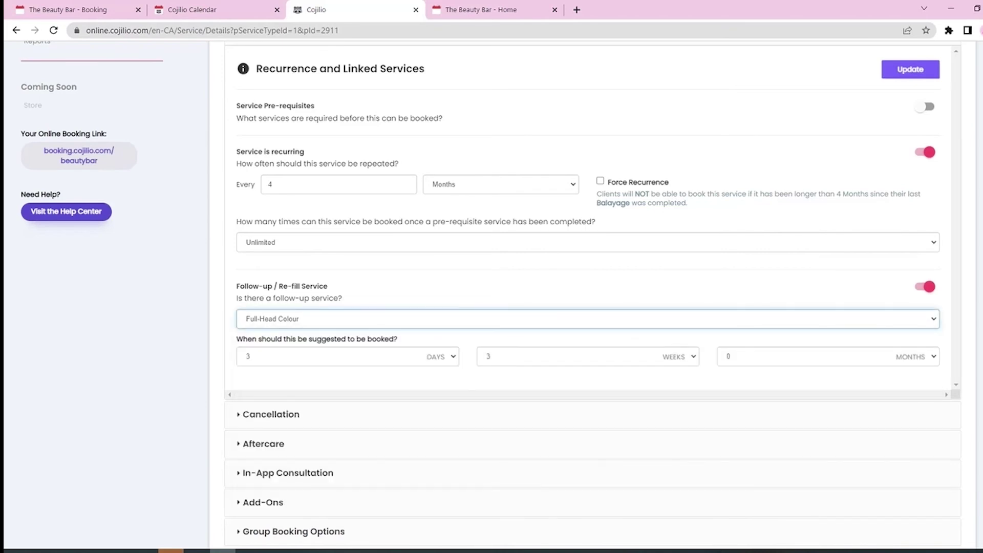
{"action": "left_click", "coordinate": [348, 357]}
{"action": "left_click", "coordinate": [348, 371]}
{"action": "left_click", "coordinate": [588, 356]}
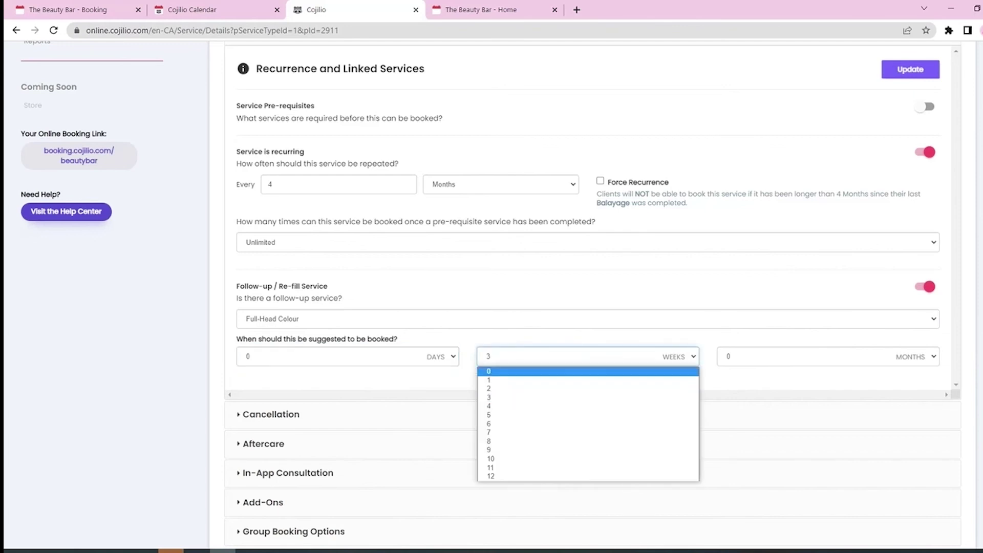
{"action": "left_click", "coordinate": [588, 424]}
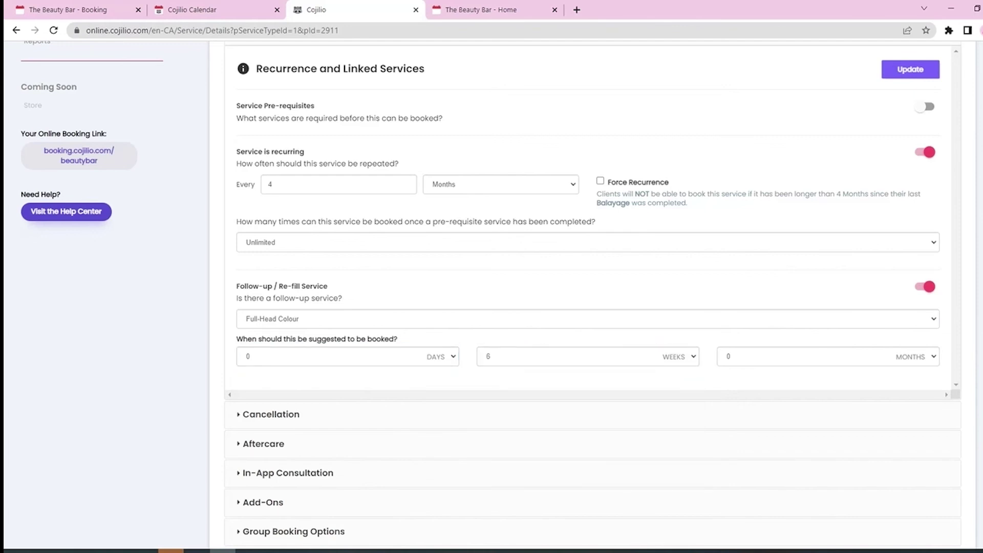
{"action": "scroll", "coordinate": [588, 220], "scroll_direction": "up", "scroll_amount": 1}
{"action": "left_click", "coordinate": [910, 127]}
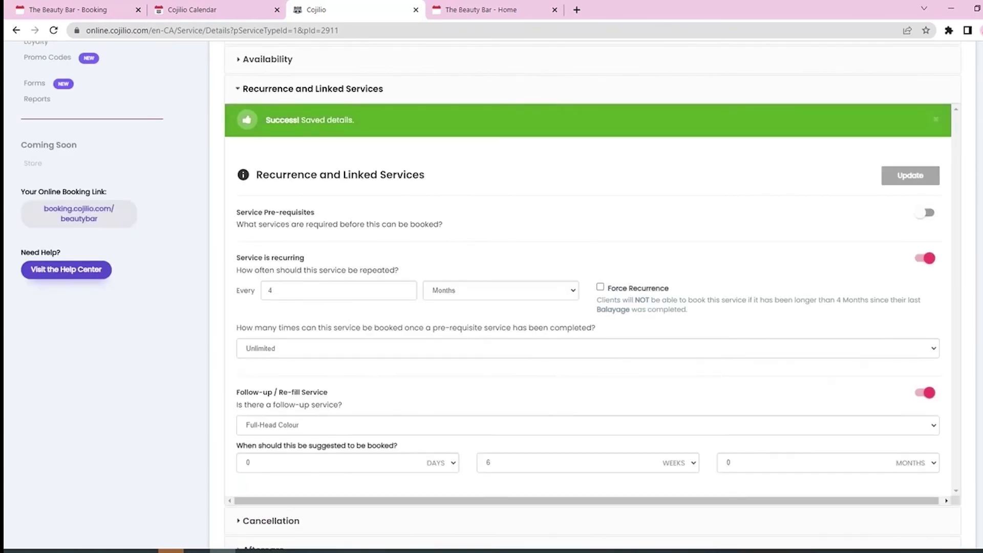
- Open the service's cancellation settings and set the cancellation time to 48hr
{"action": "scroll", "coordinate": [588, 307], "scroll_direction": "down", "scroll_amount": 2}
{"action": "left_click", "coordinate": [272, 404]}
{"action": "scroll", "coordinate": [588, 307], "scroll_direction": "up", "scroll_amount": 1}
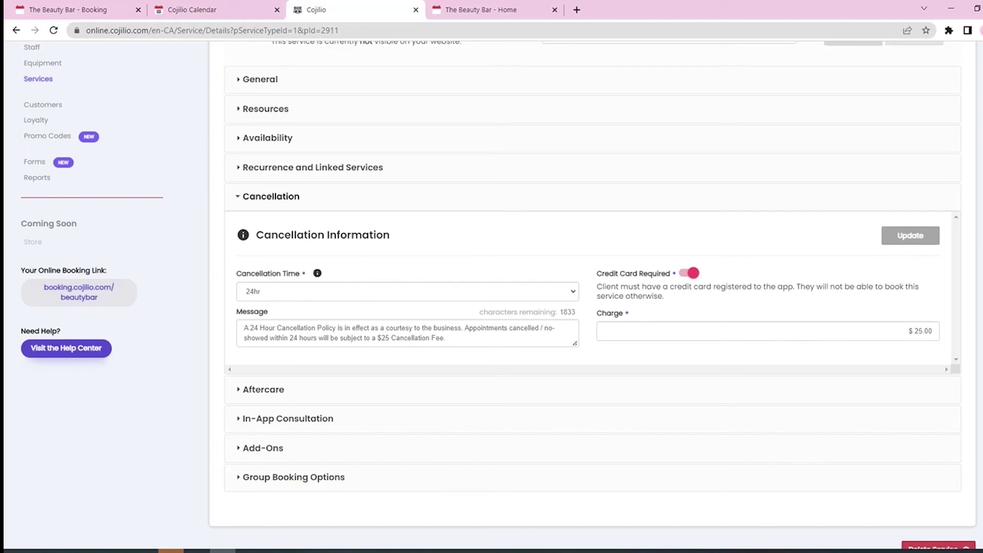
{"action": "left_click", "coordinate": [407, 292]}
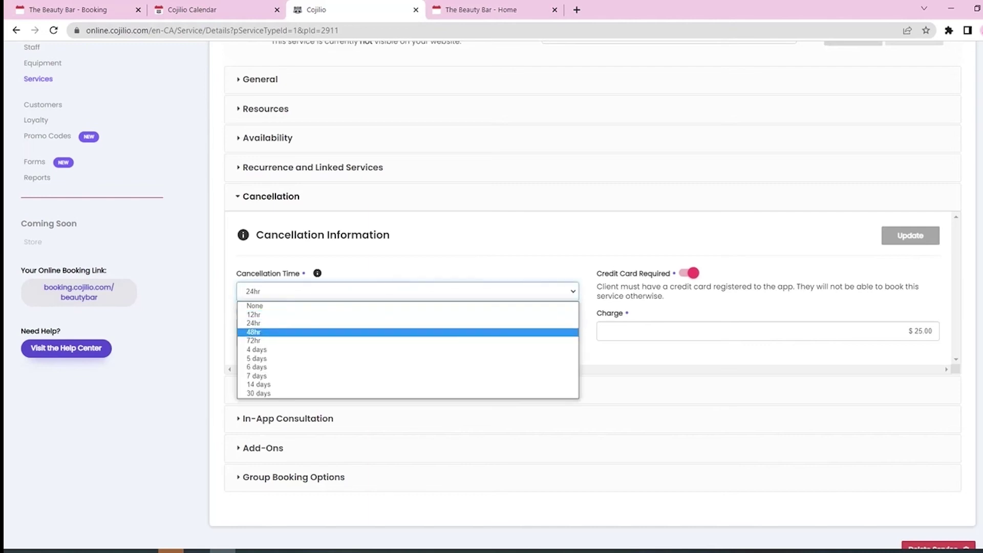
{"action": "left_click", "coordinate": [407, 333]}
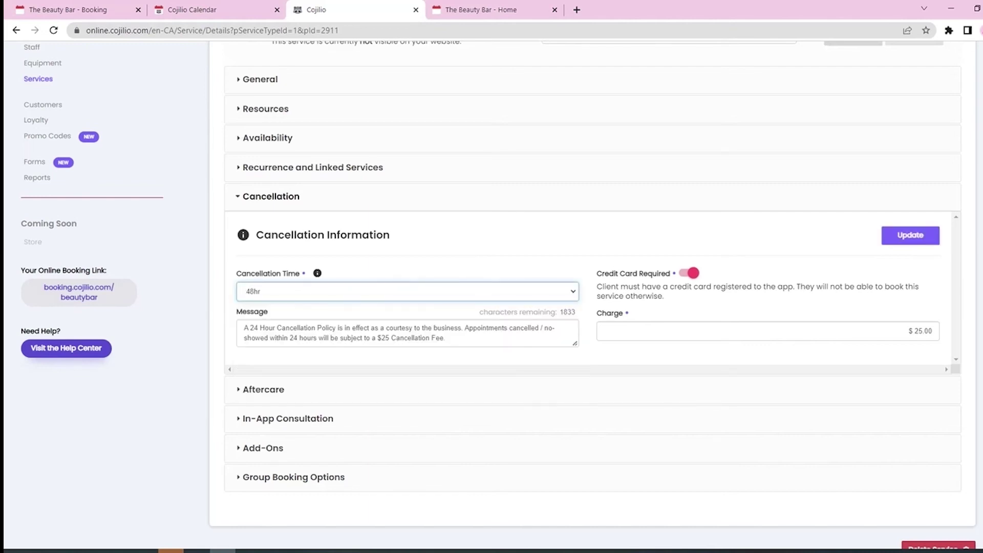
- Change both hour values in the cancellation message to 48 so it describes a 48-hour policy
{"action": "left_click", "coordinate": [258, 328]}
{"action": "key", "text": "BackSpace"}
{"action": "key", "text": "BackSpace"}
{"action": "type", "text": "48"}
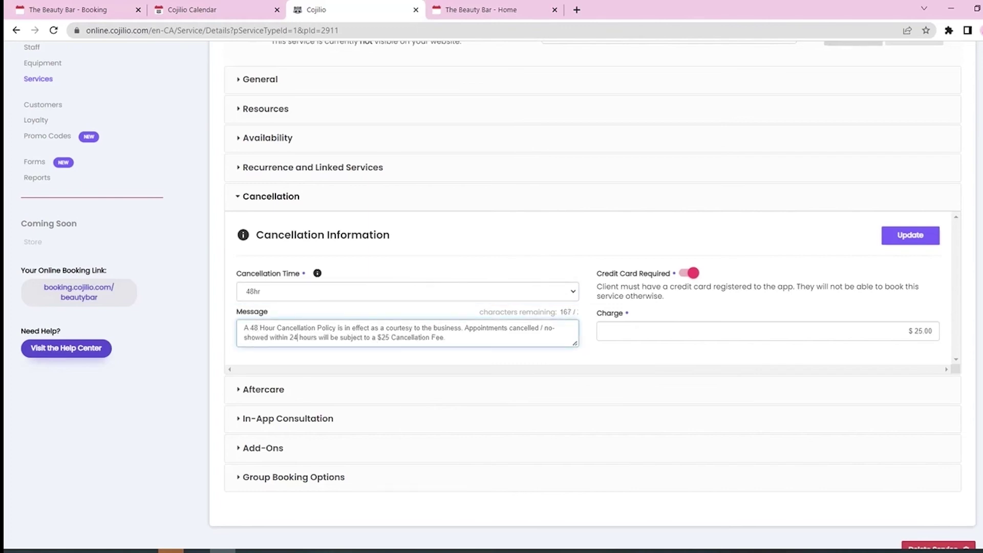
{"action": "left_click", "coordinate": [297, 338]}
{"action": "key", "text": "BackSpace"}
{"action": "key", "text": "BackSpace"}
{"action": "type", "text": "48"}
- Reword the fee in the cancellation message to "$150 Cancellation or No-Show Fee"
{"action": "left_click", "coordinate": [383, 338]}
{"action": "key", "text": "BackSpace"}
{"action": "type", "text": "1"}
{"action": "type", "text": "0"}
{"action": "type", "text": " or No-Show"}
{"action": "key", "text": "Return"}
{"action": "key", "text": "BackSpace"}
{"action": "key", "text": "BackSpace"}
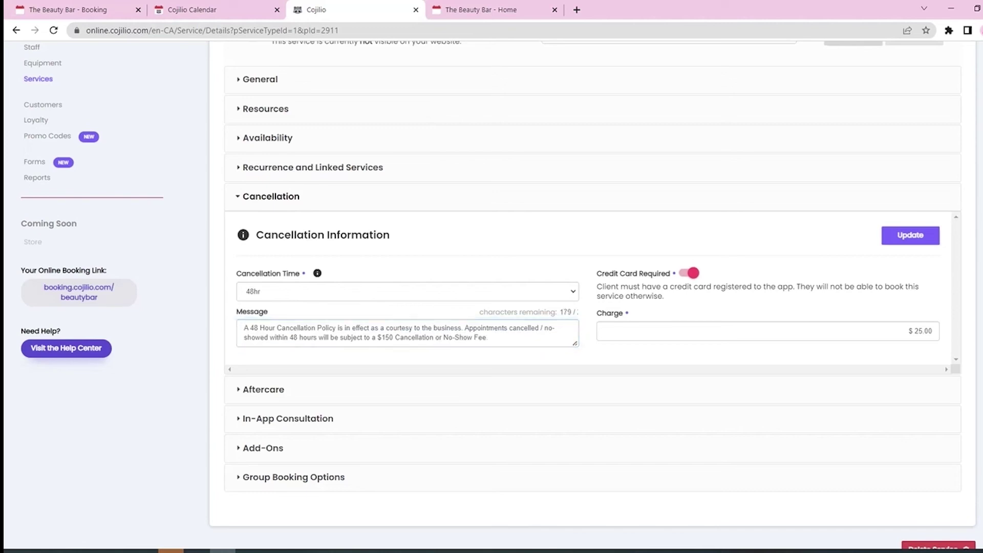
- Set the service's cancellation charge to $150
{"action": "left_click", "coordinate": [917, 330]}
{"action": "key", "text": "BackSpace"}
{"action": "key", "text": "BackSpace"}
{"action": "type", "text": "150"}
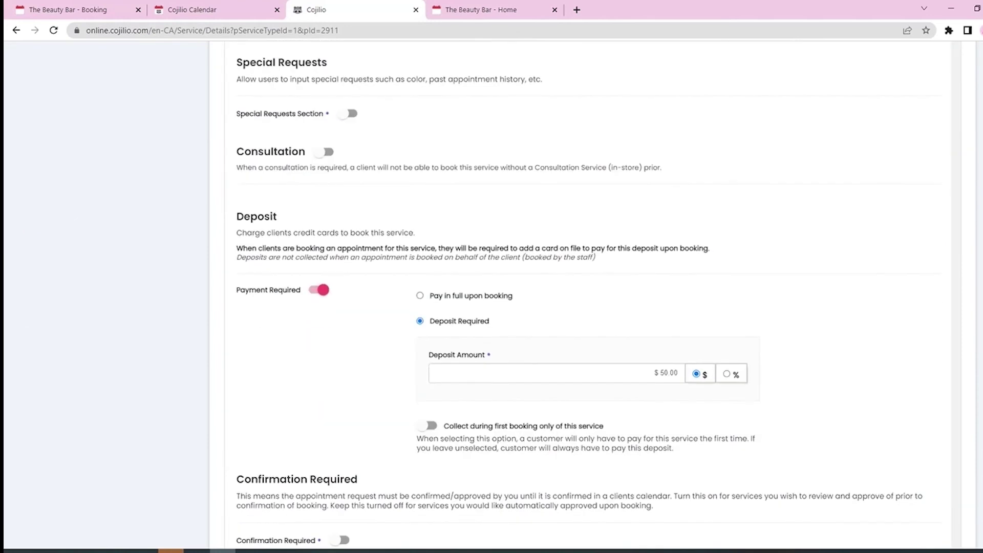
- Turn off the deposit's required payment in the service's general settings, return to the cancellation section and save the cancellation information
{"action": "left_click", "coordinate": [318, 287]}
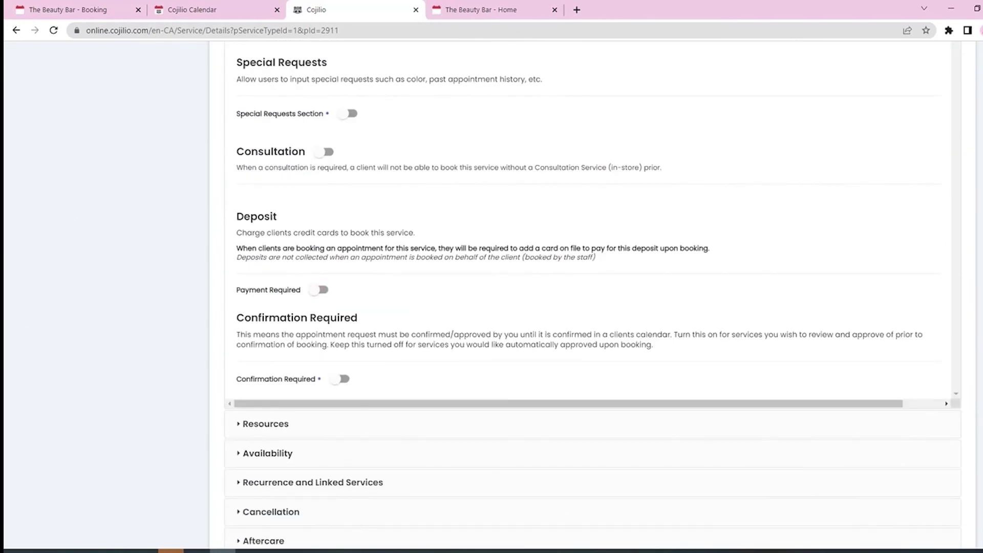
{"action": "scroll", "coordinate": [583, 297], "scroll_direction": "up", "scroll_amount": 6}
{"action": "scroll", "coordinate": [446, 307], "scroll_direction": "up", "scroll_amount": 8}
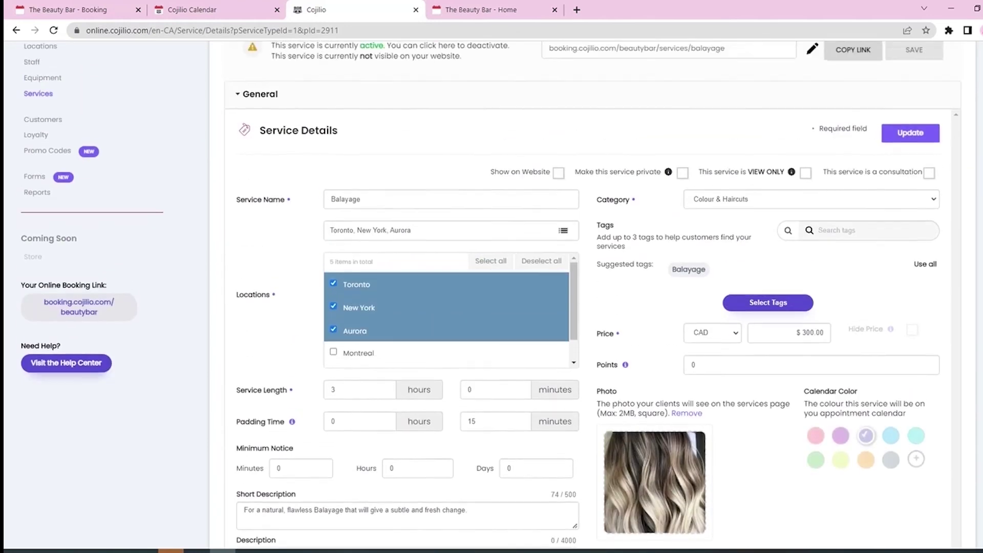
{"action": "left_click", "coordinate": [261, 137]}
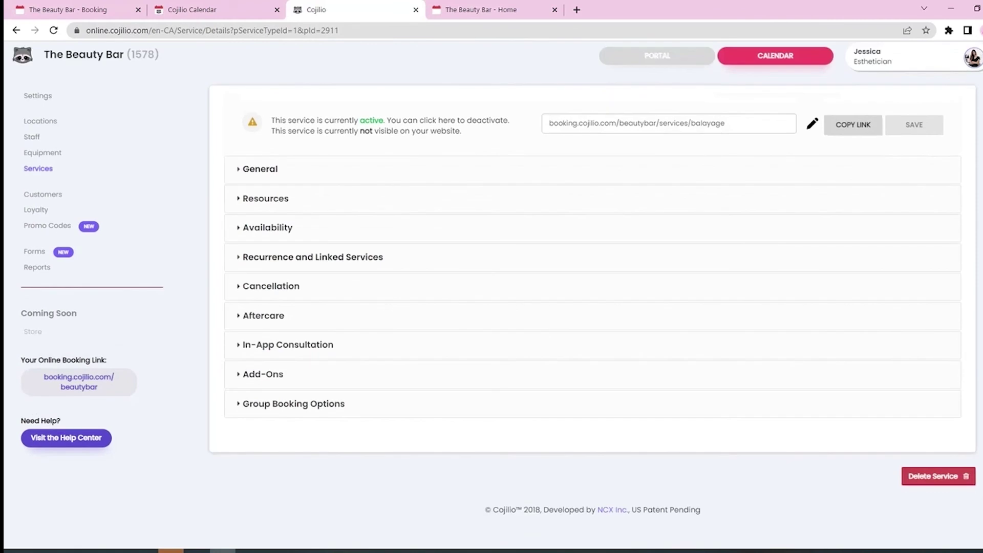
{"action": "left_click", "coordinate": [271, 286]}
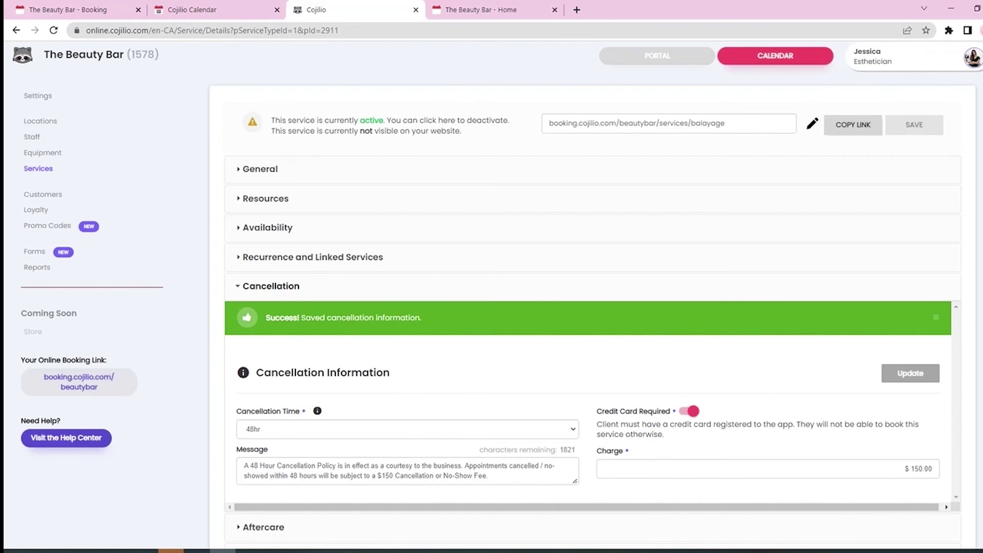
- Leave the service page for the customer list and look through its first two pages
{"action": "left_click", "coordinate": [56, 195]}
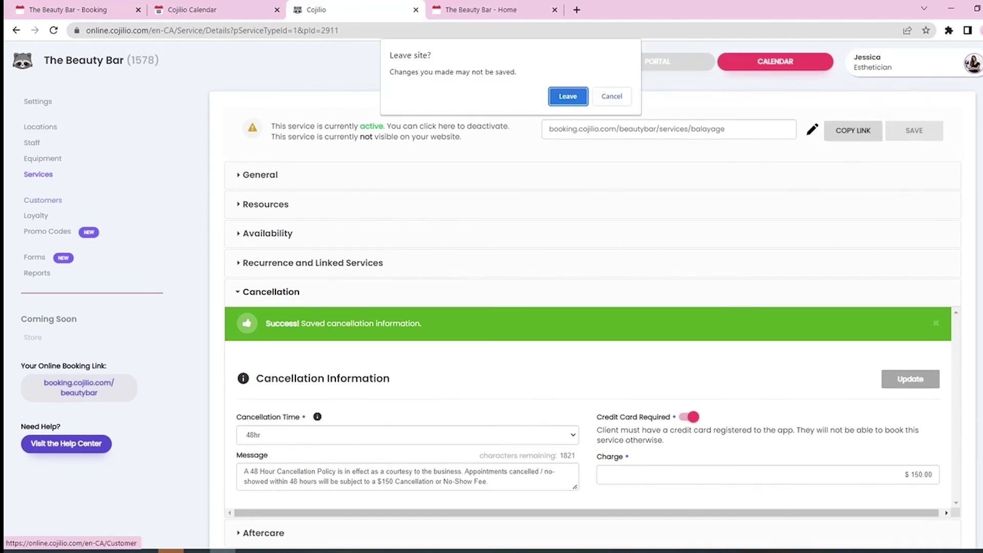
{"action": "key", "text": "Return"}
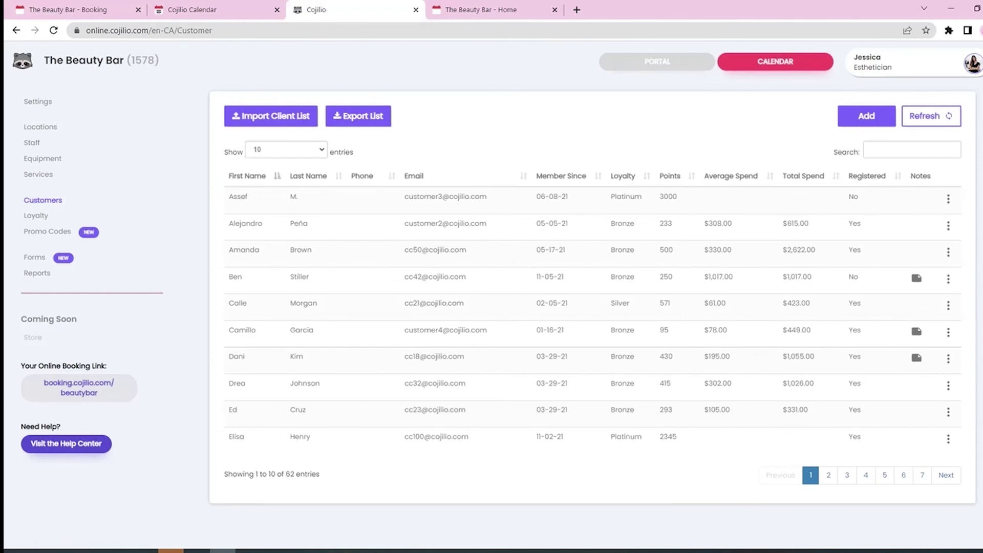
{"action": "left_click", "coordinate": [829, 476]}
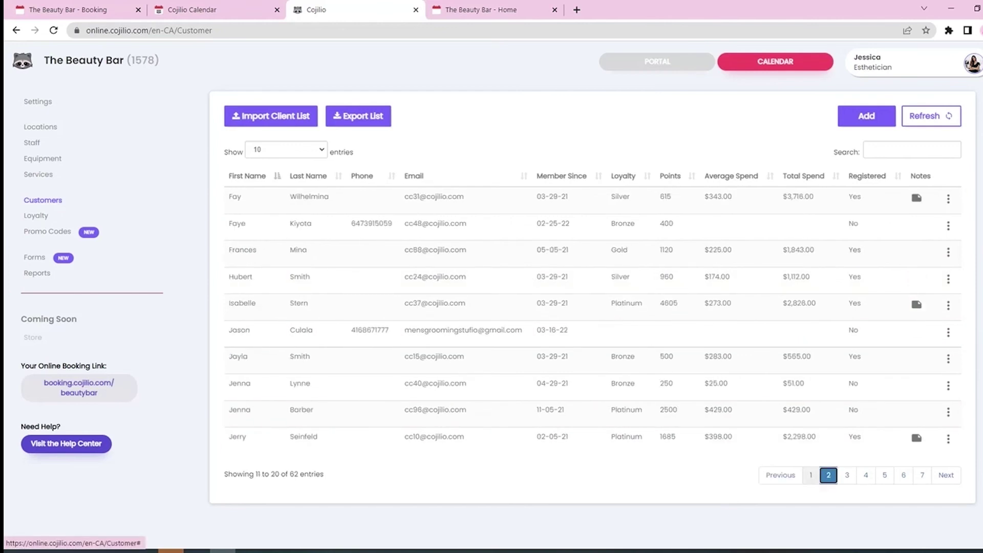
{"action": "left_click", "coordinate": [811, 476]}
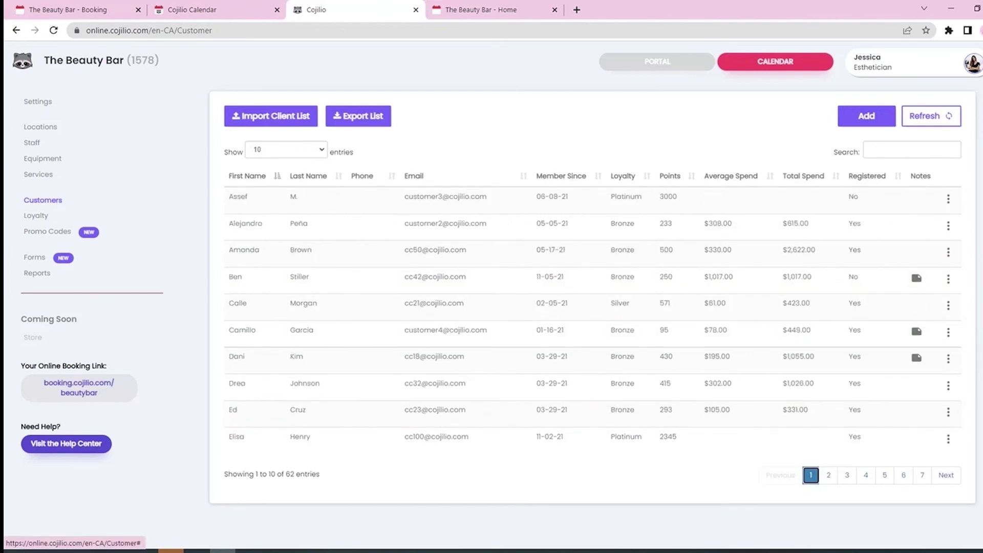
- View the client list import options, cancel the import, and export the client list
{"action": "left_click", "coordinate": [283, 123]}
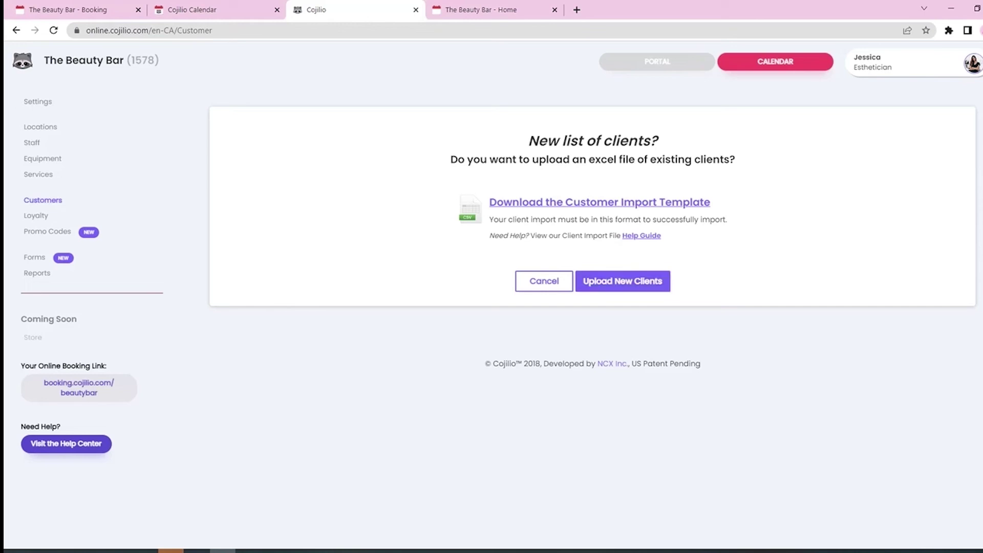
{"action": "left_click", "coordinate": [544, 281]}
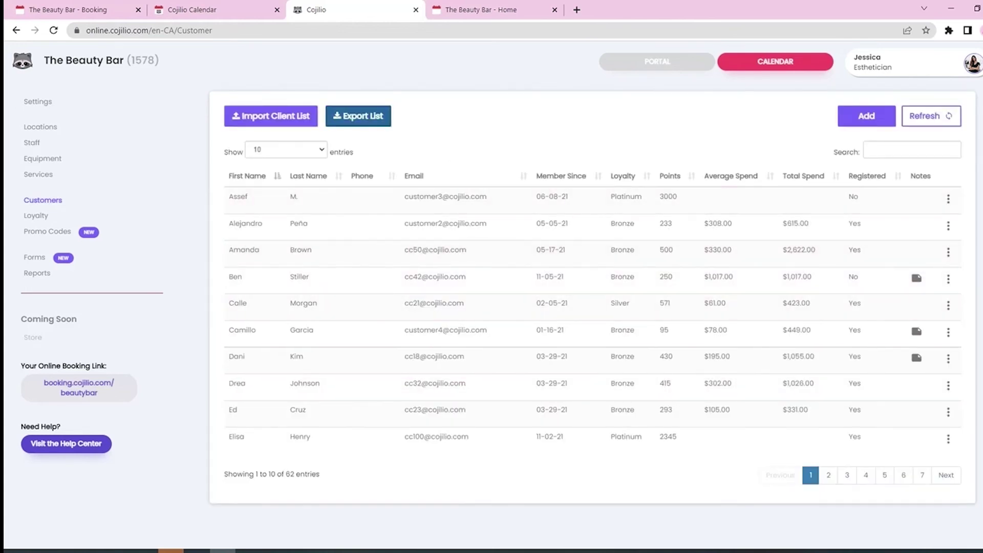
{"action": "left_click", "coordinate": [389, 117]}
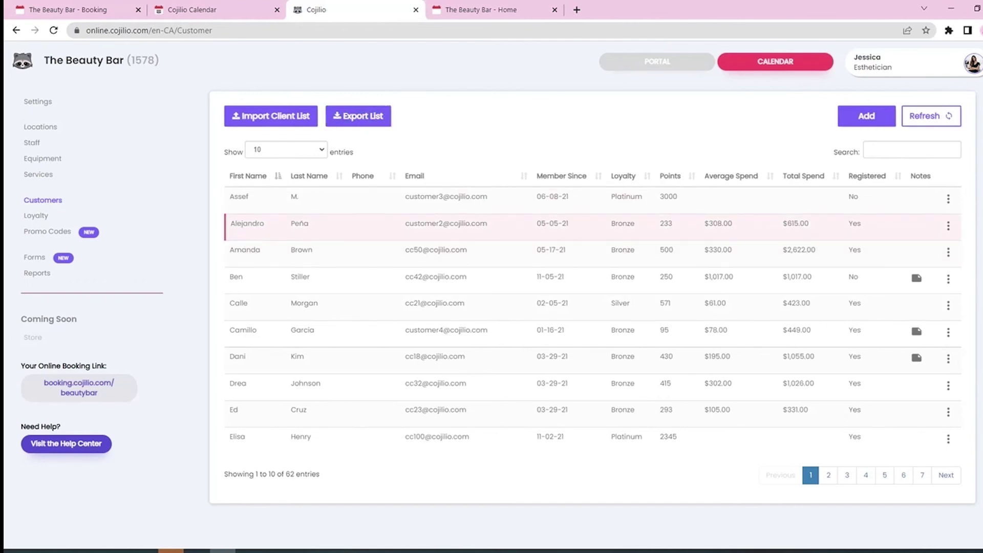
- Review the loyalty tiers and referral program, keeping points awarded upon First appointment booked
{"action": "left_click", "coordinate": [58, 217]}
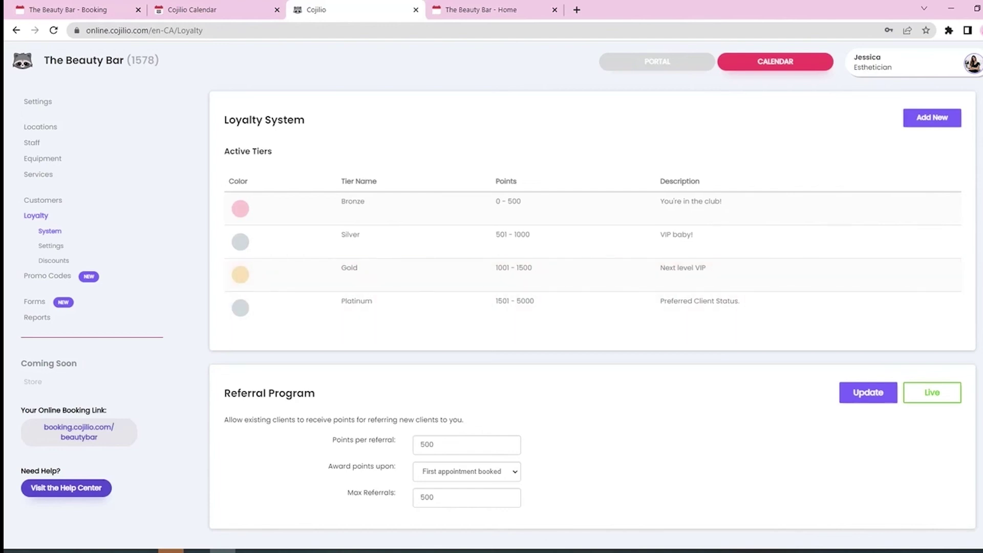
{"action": "scroll", "coordinate": [589, 307], "scroll_direction": "down", "scroll_amount": 1}
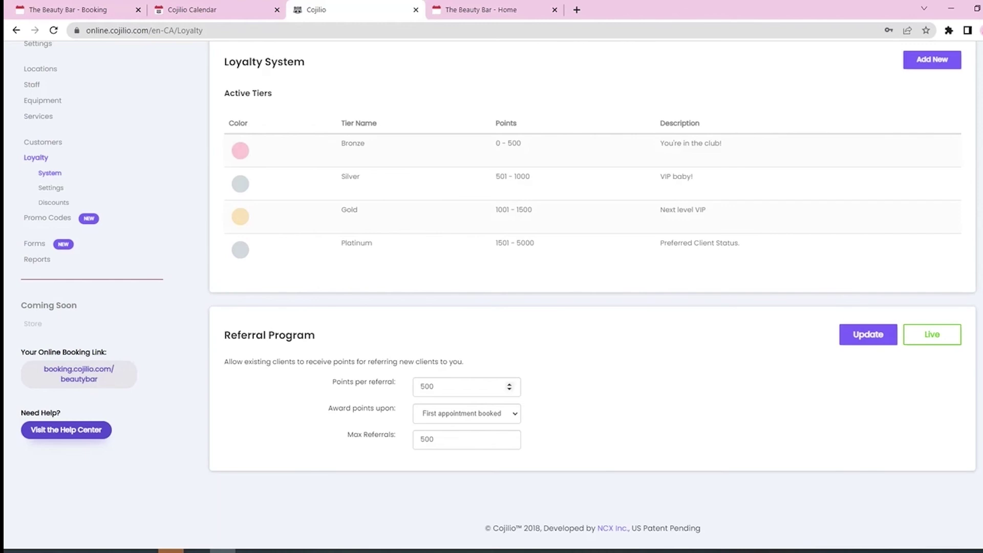
{"action": "double_click", "coordinate": [434, 387]}
{"action": "left_click", "coordinate": [574, 387]}
{"action": "left_click", "coordinate": [468, 414]}
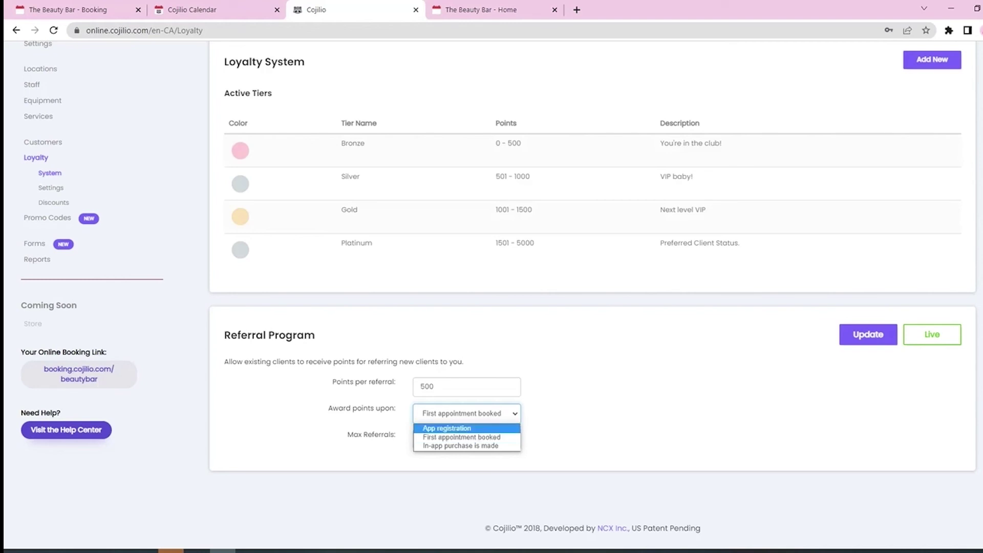
{"action": "left_click", "coordinate": [481, 438]}
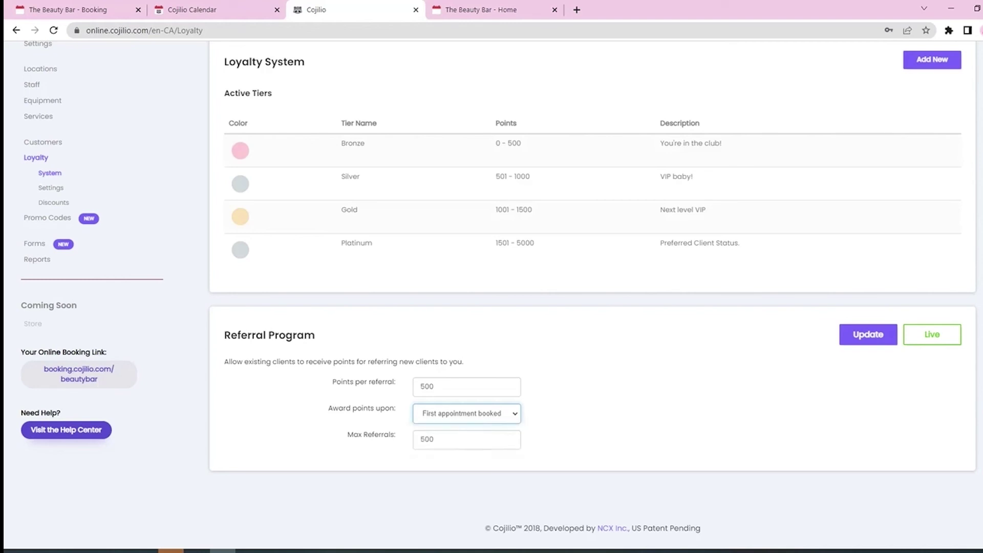
{"action": "left_click", "coordinate": [594, 420]}
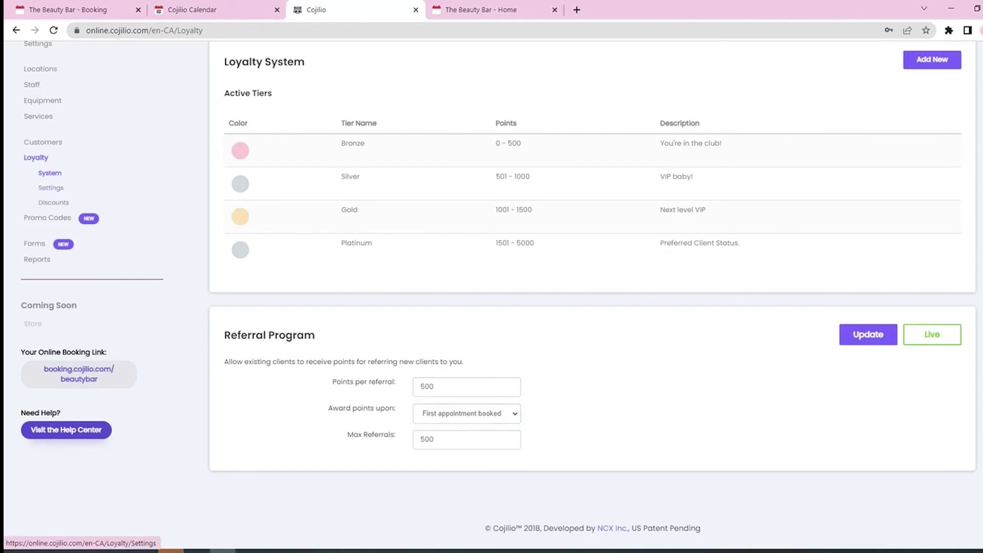
- View the loyalty reset settings and examine the services included in the 10OFF points discount, closing it without changes
{"action": "left_click", "coordinate": [51, 188]}
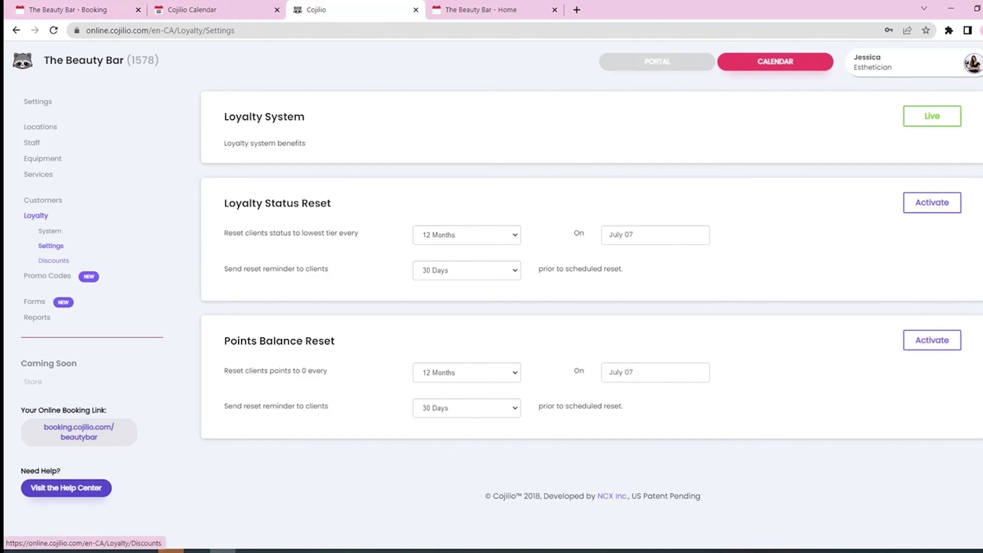
{"action": "left_click", "coordinate": [53, 260]}
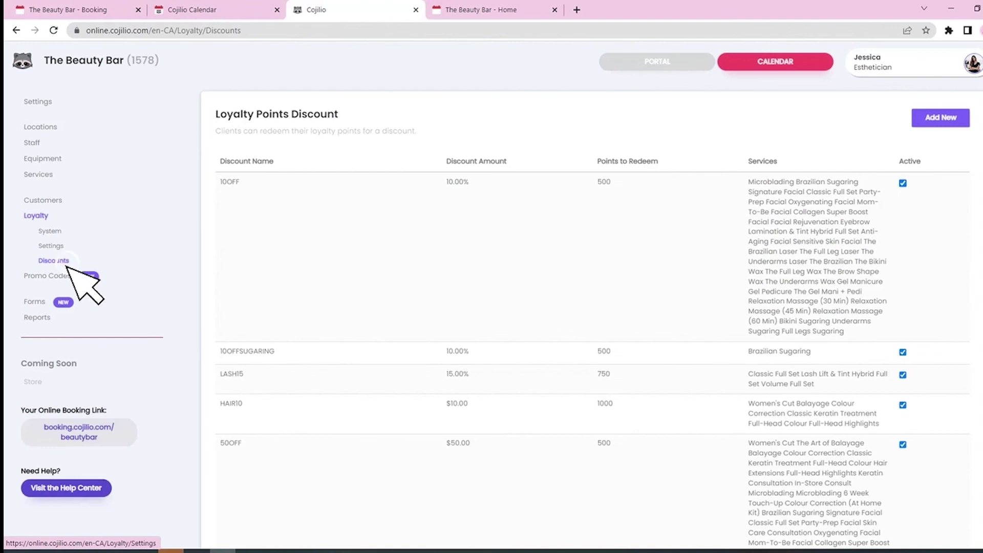
{"action": "left_click", "coordinate": [231, 183]}
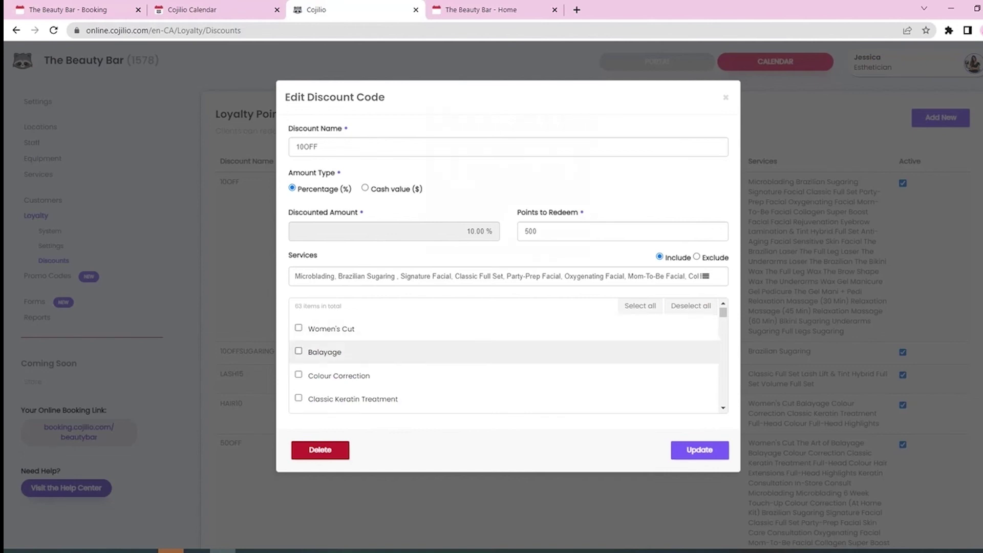
{"action": "scroll", "coordinate": [504, 353], "scroll_direction": "down", "scroll_amount": 5}
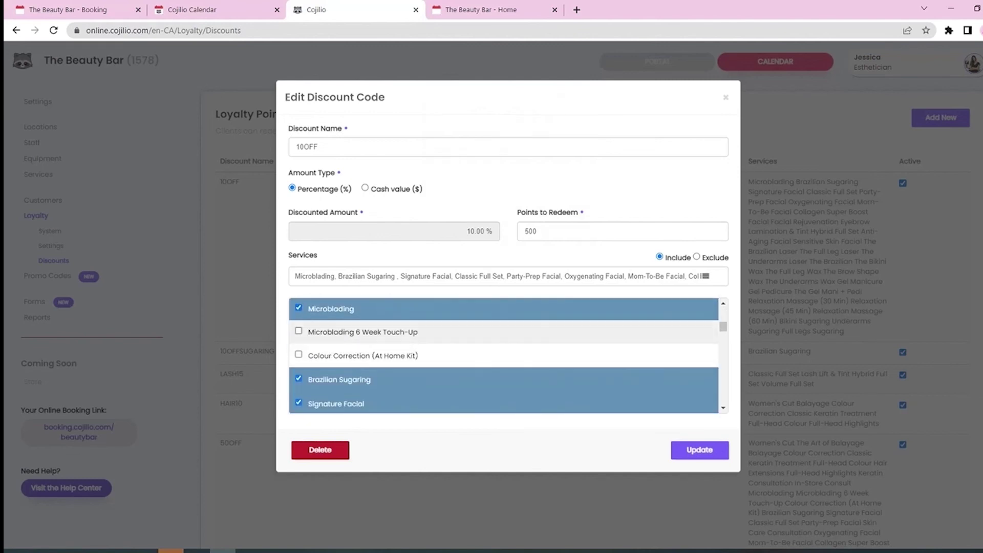
{"action": "scroll", "coordinate": [503, 353], "scroll_direction": "up", "scroll_amount": 5}
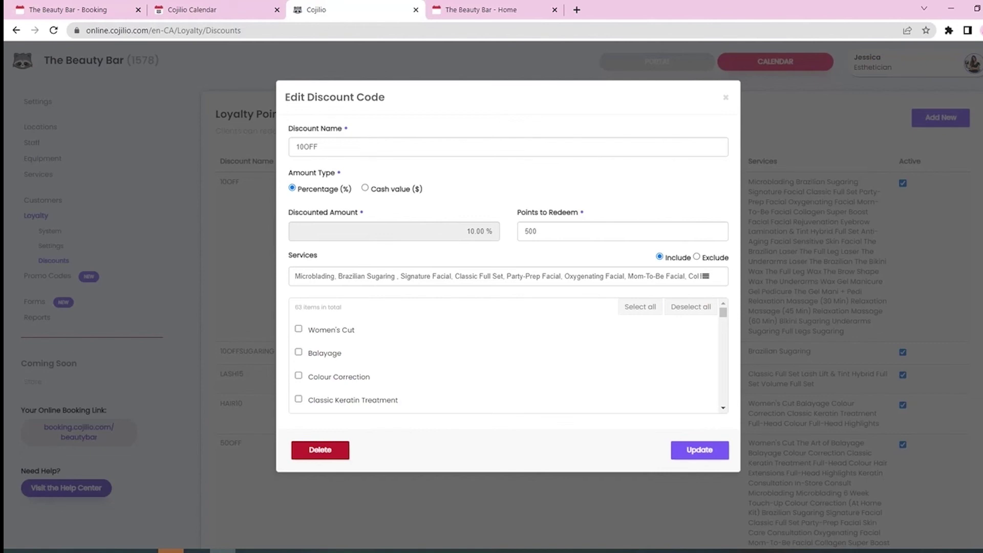
{"action": "scroll", "coordinate": [503, 353], "scroll_direction": "down", "scroll_amount": 1}
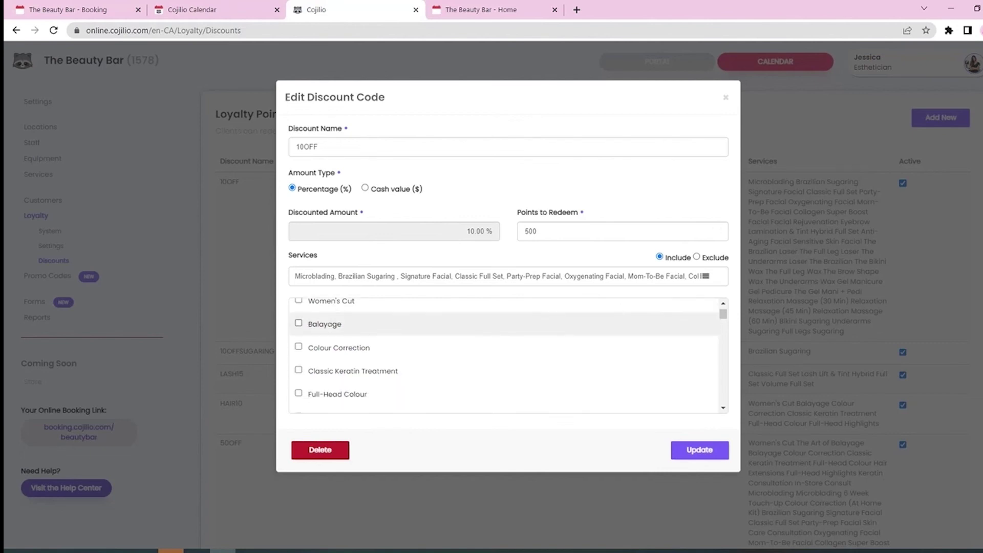
{"action": "scroll", "coordinate": [504, 353], "scroll_direction": "down", "scroll_amount": 5}
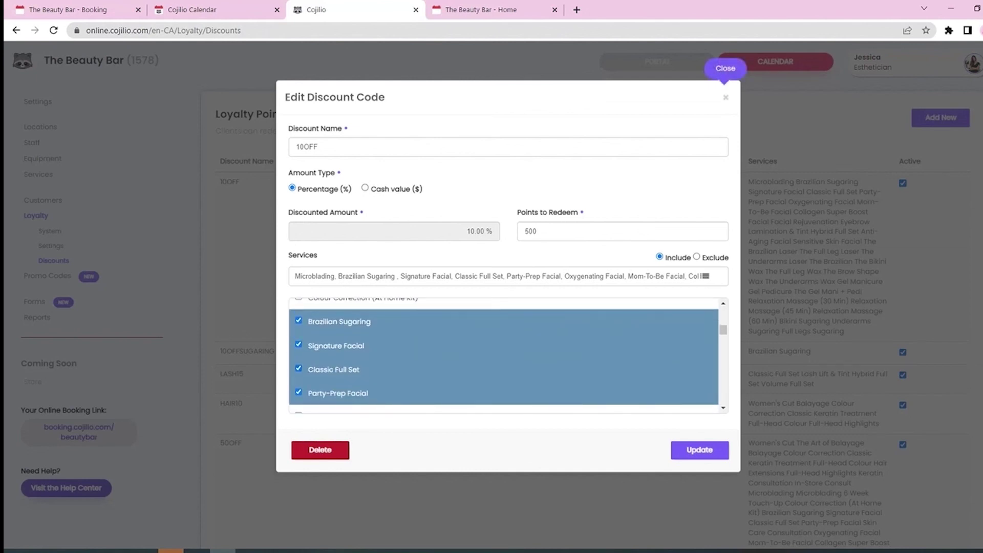
{"action": "left_click", "coordinate": [726, 98]}
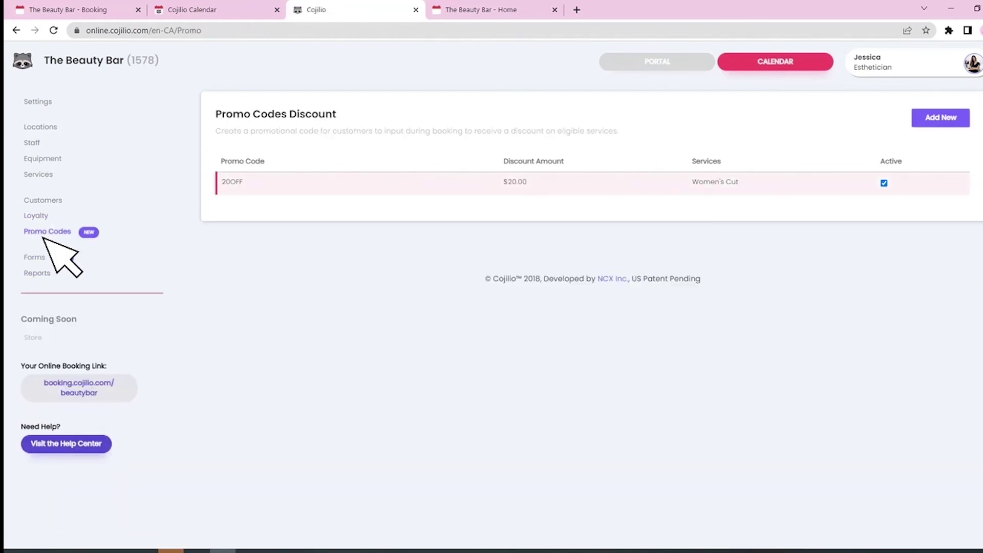
- Open the 20OFF promo code for editing, try the redemption date range limit, and remove that limit again
{"action": "left_click", "coordinate": [232, 182]}
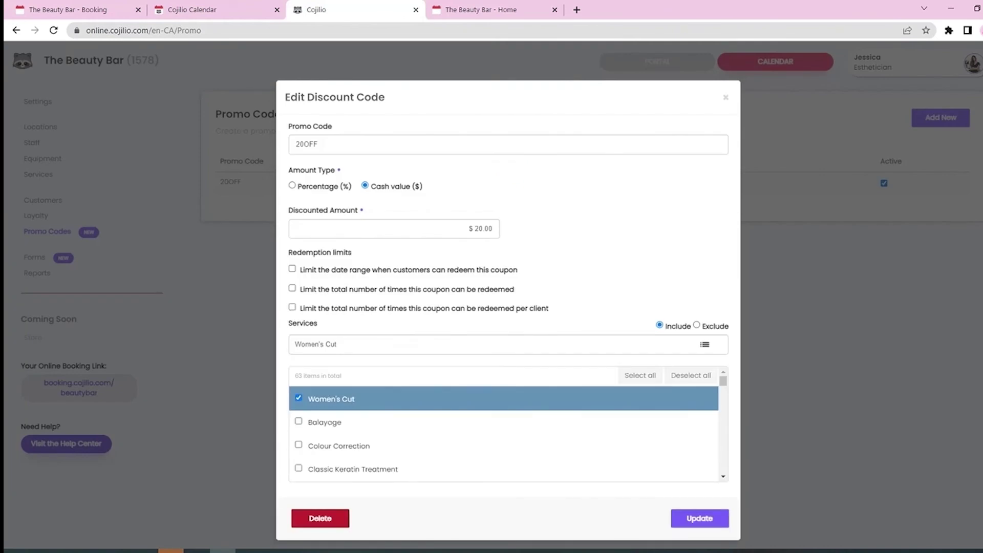
{"action": "scroll", "coordinate": [508, 308], "scroll_direction": "down", "scroll_amount": 1}
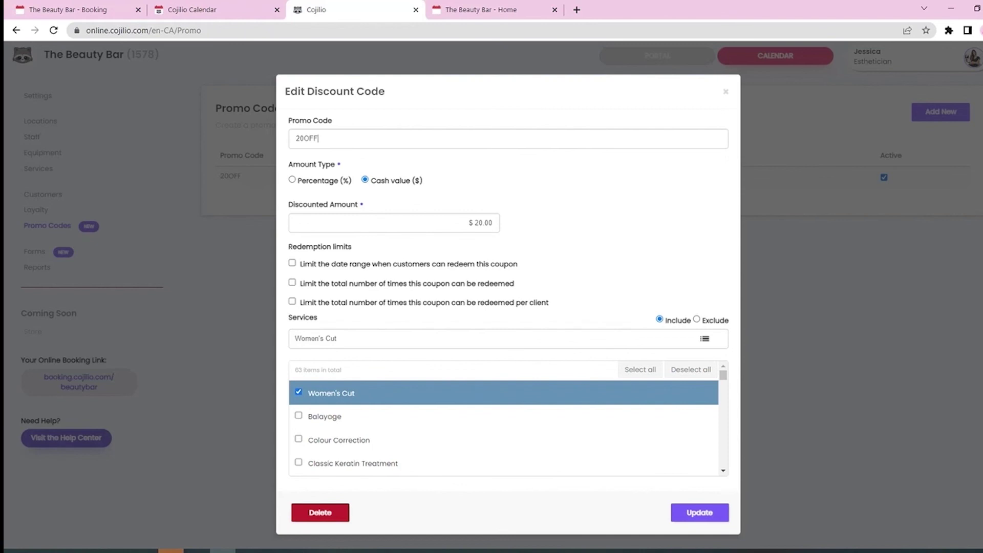
{"action": "key", "text": "ctrl+a"}
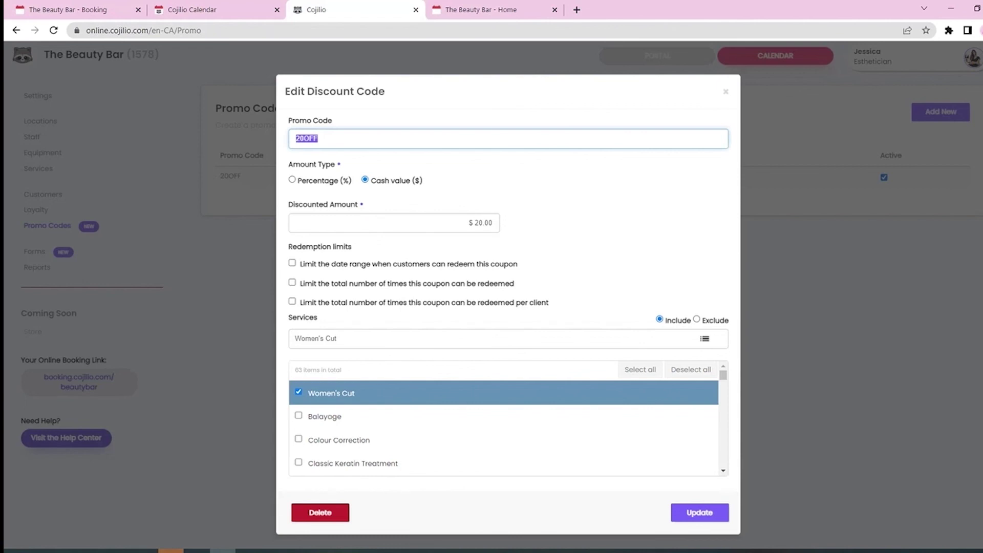
{"action": "left_click", "coordinate": [328, 139]}
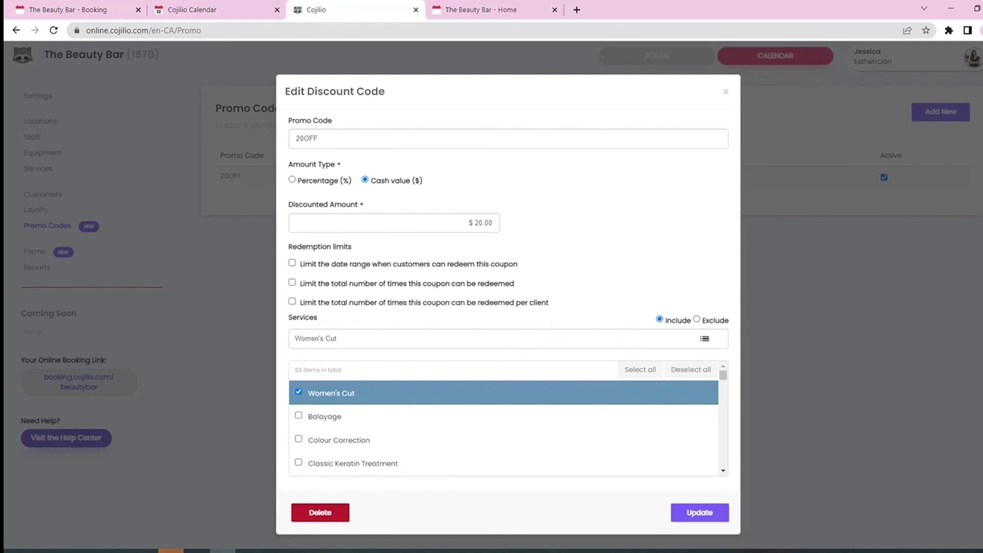
{"action": "left_click", "coordinate": [292, 263]}
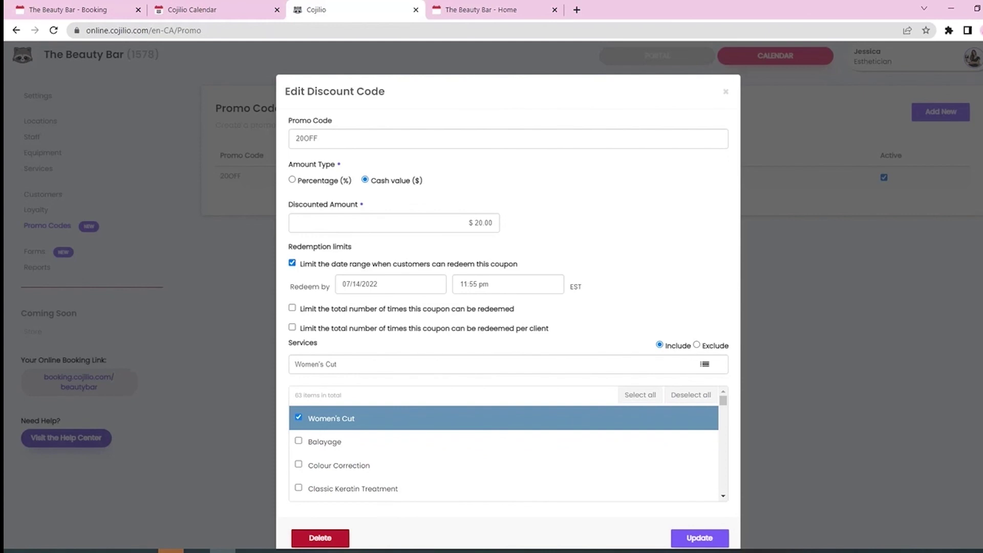
{"action": "left_click", "coordinate": [292, 263]}
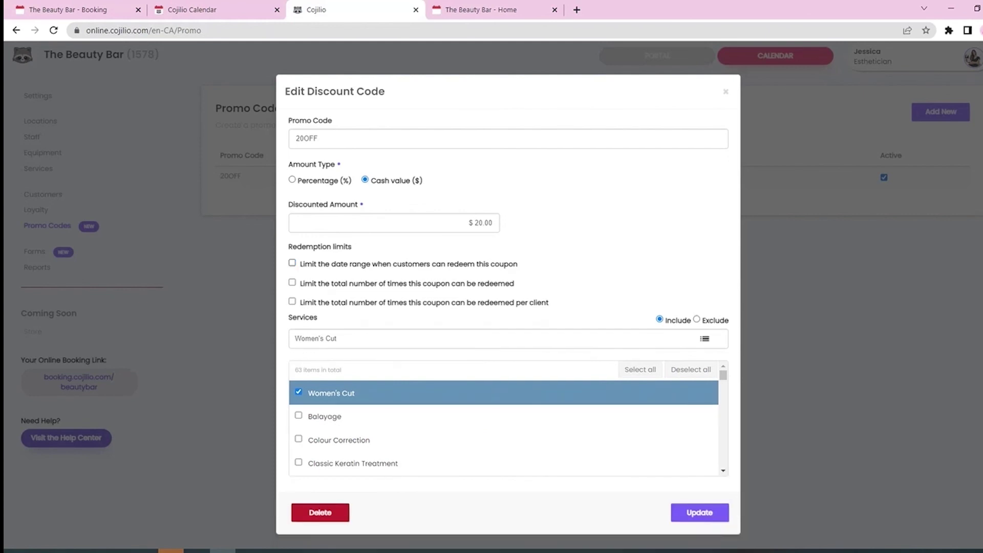
- Limit the total number of times the 20OFF promo code can be redeemed to 100
{"action": "left_click", "coordinate": [292, 283]}
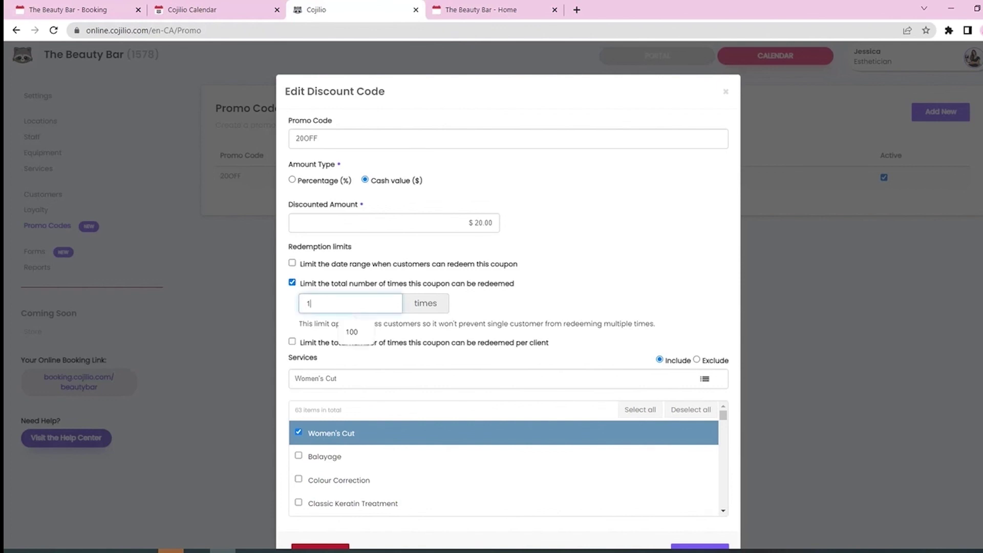
{"action": "double_click", "coordinate": [308, 304]}
{"action": "type", "text": "100"}
{"action": "key", "text": "Return"}
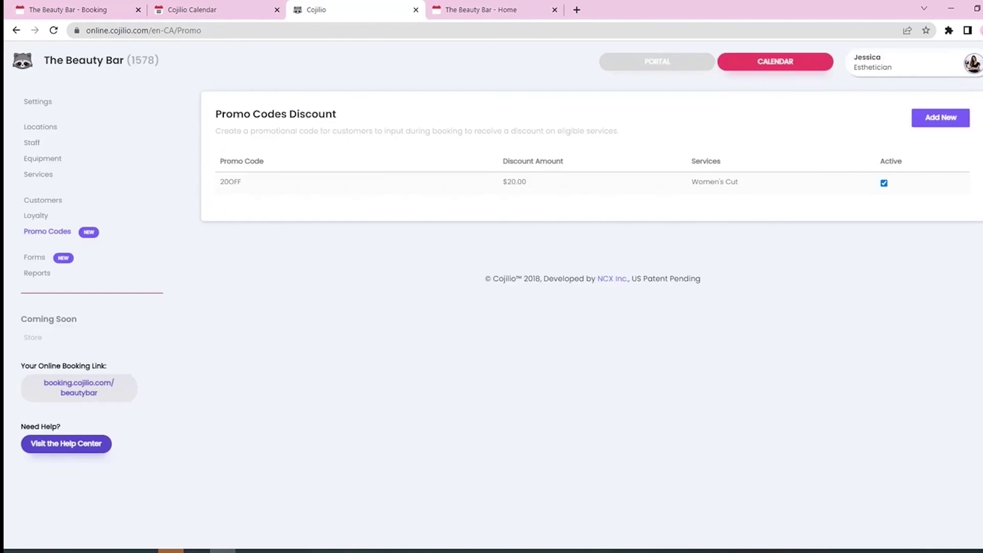
- Go to the forms list and view the Facial Treatment Consent Form
{"action": "left_click", "coordinate": [51, 256]}
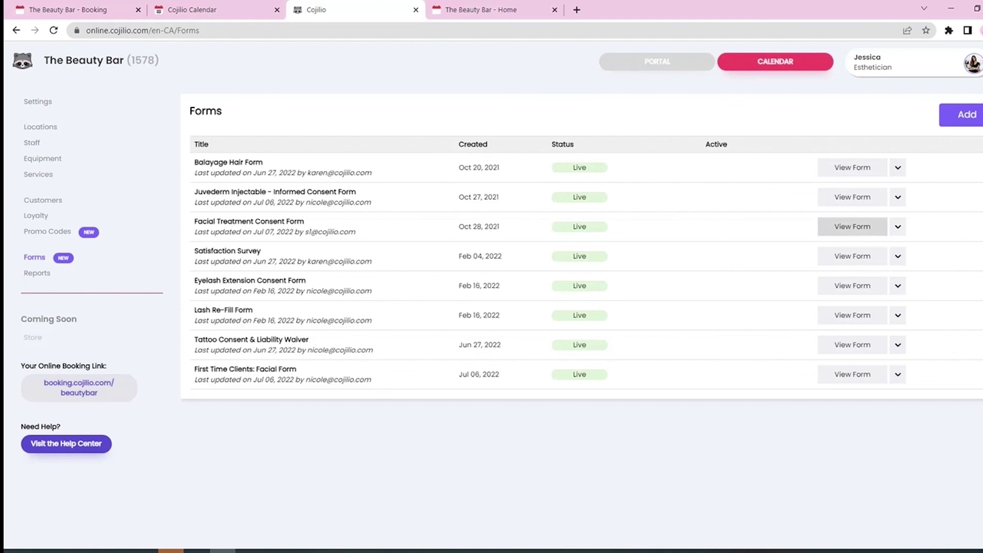
{"action": "left_click", "coordinate": [852, 226]}
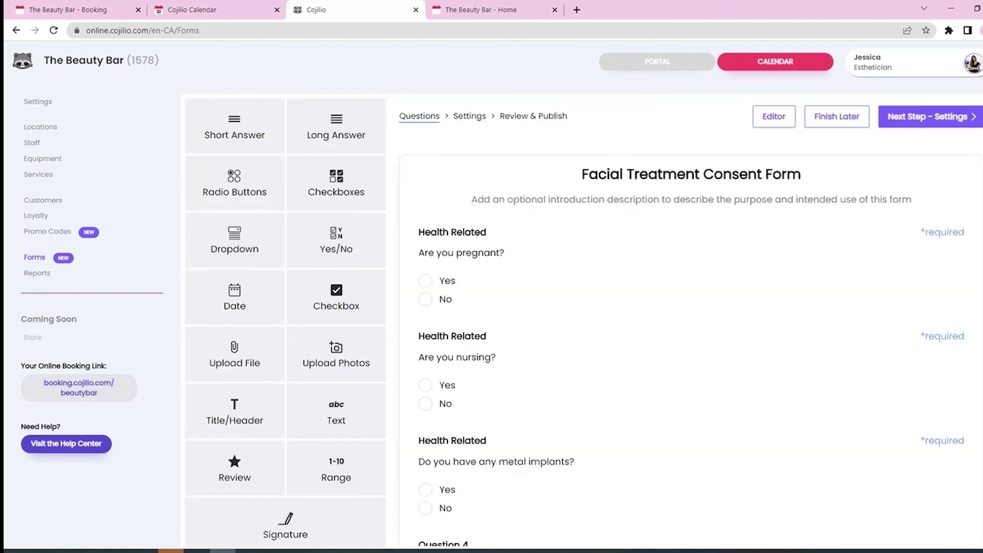
- Switch the Facial Treatment Consent Form to the editor and add a Signature question after the last skin care question
{"action": "left_click", "coordinate": [786, 124]}
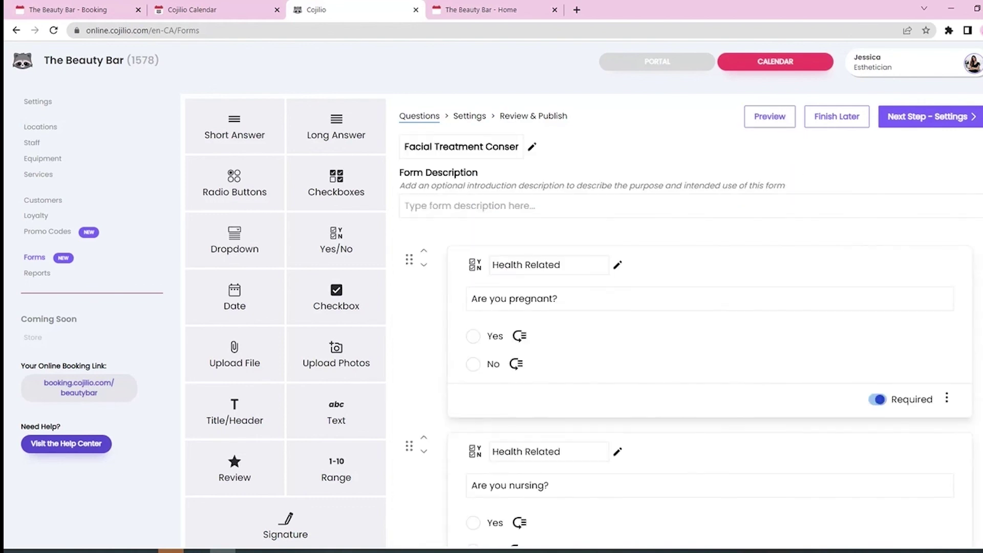
{"action": "scroll", "coordinate": [689, 397], "scroll_direction": "down", "scroll_amount": 10}
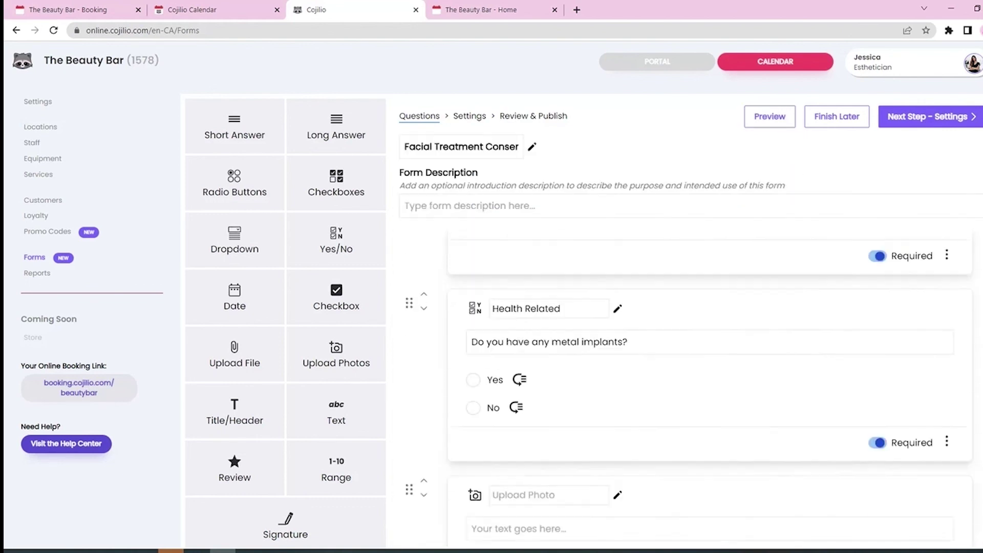
{"action": "scroll", "coordinate": [710, 389], "scroll_direction": "down", "scroll_amount": 10}
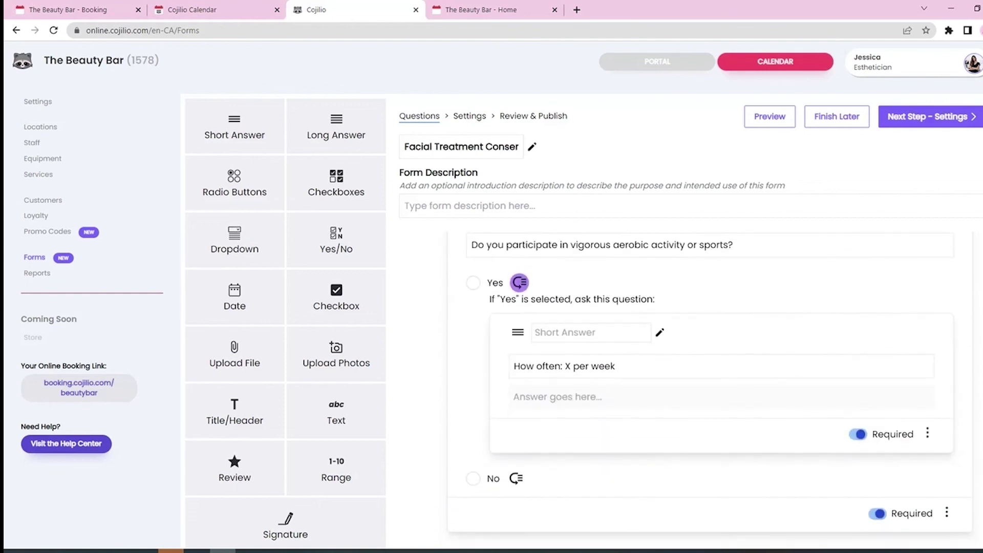
{"action": "scroll", "coordinate": [710, 390], "scroll_direction": "down", "scroll_amount": 10}
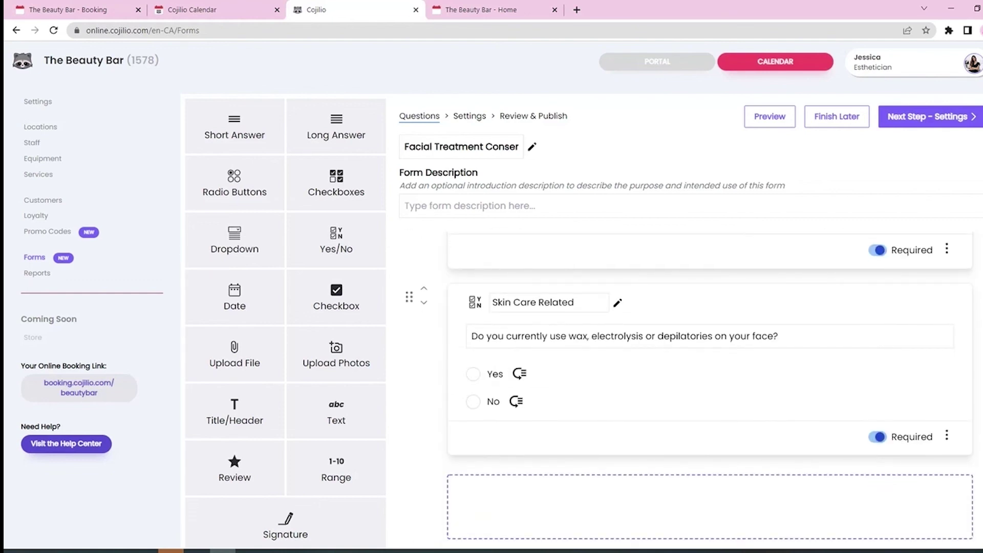
{"action": "scroll", "coordinate": [582, 297], "scroll_direction": "down", "scroll_amount": 2}
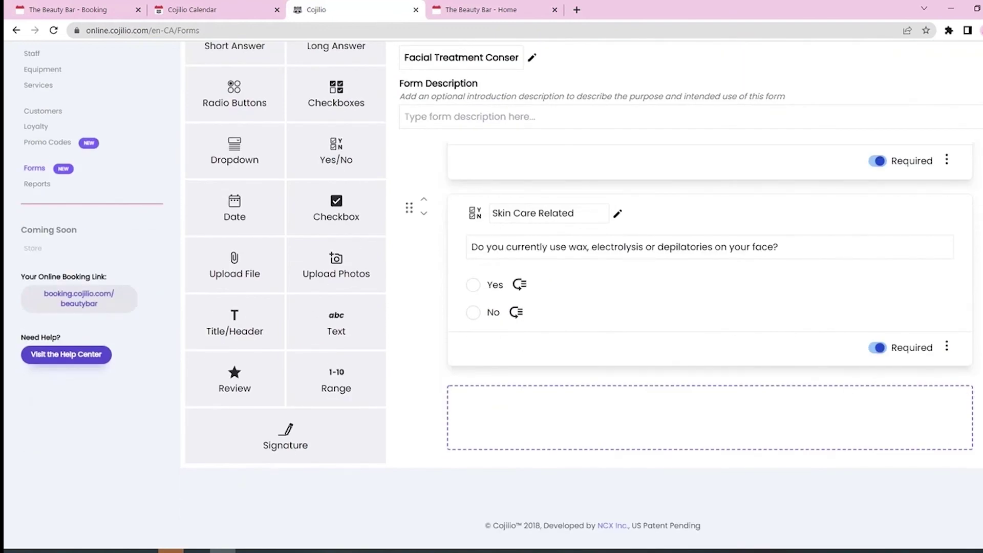
{"action": "mouse_move", "coordinate": [286, 438]}
{"action": "left_mouse_down"}
{"action": "mouse_move", "coordinate": [259, 450]}
{"action": "mouse_move", "coordinate": [578, 432]}
{"action": "left_mouse_up"}
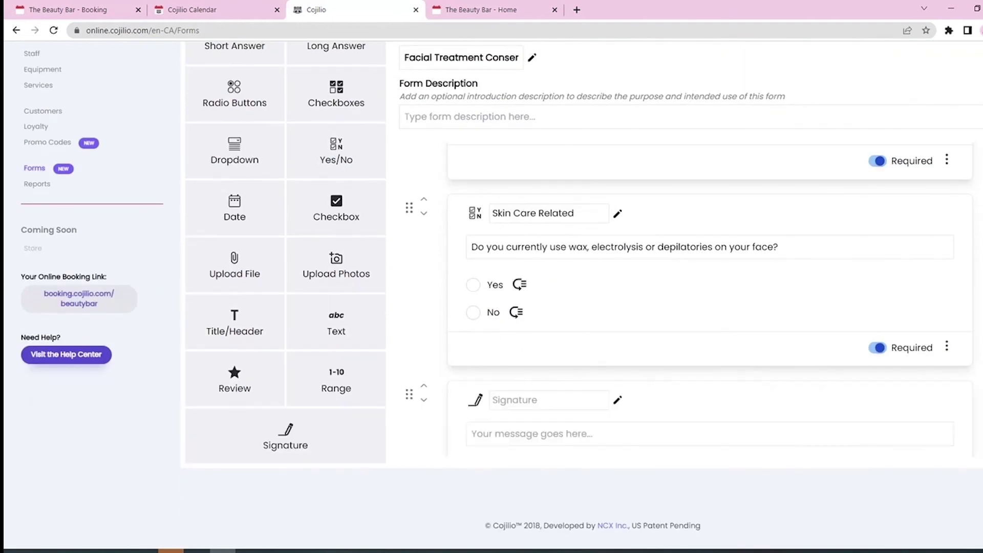
- Set the signature question's message to "Digital Signature" and make the question required
{"action": "left_click", "coordinate": [579, 261]}
{"action": "type", "text": "S"}
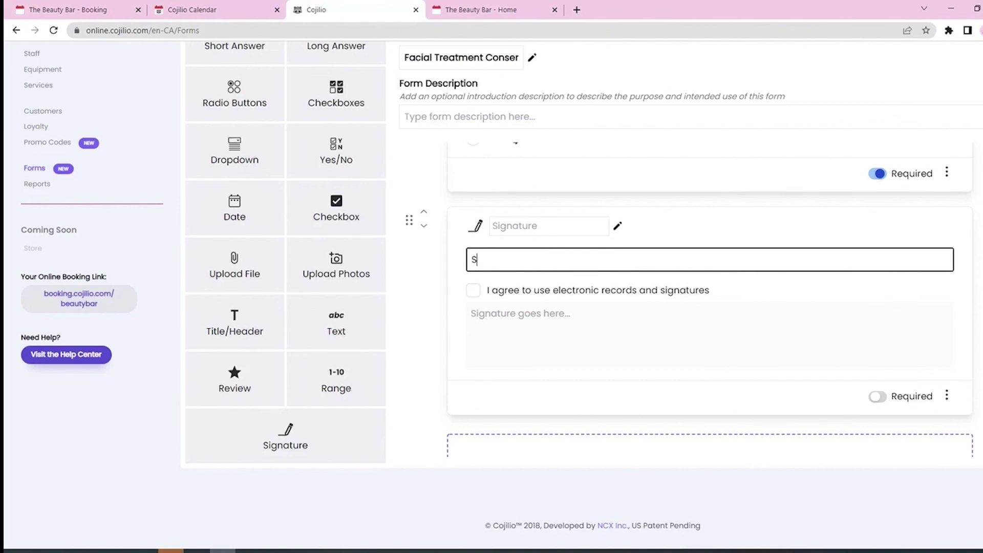
{"action": "key", "text": "BackSpace"}
{"action": "type", "text": "Digital Signature"}
{"action": "left_click", "coordinate": [877, 396]}
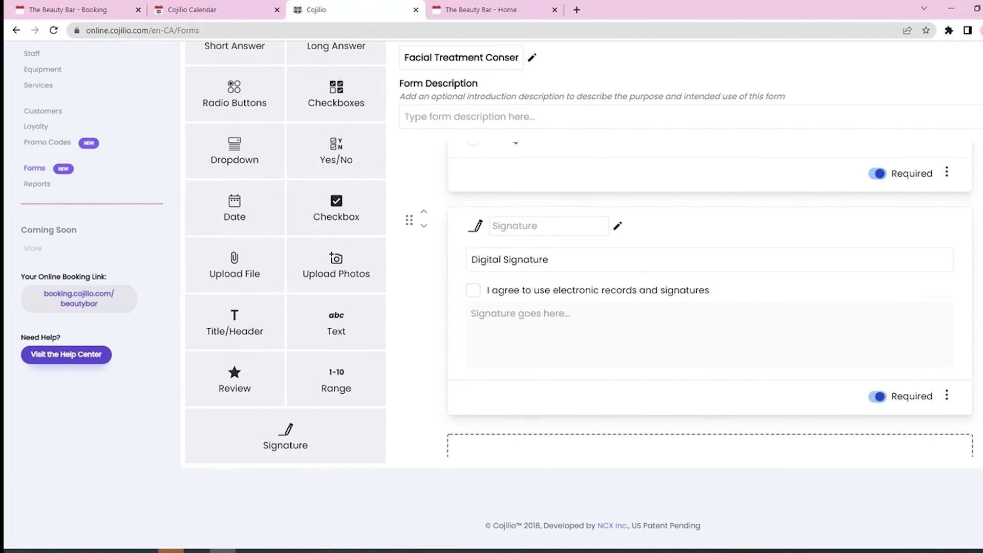
- Proceed to the consent form's settings, check the form type options and keep the type as FORM
{"action": "scroll", "coordinate": [710, 300], "scroll_direction": "up", "scroll_amount": 8}
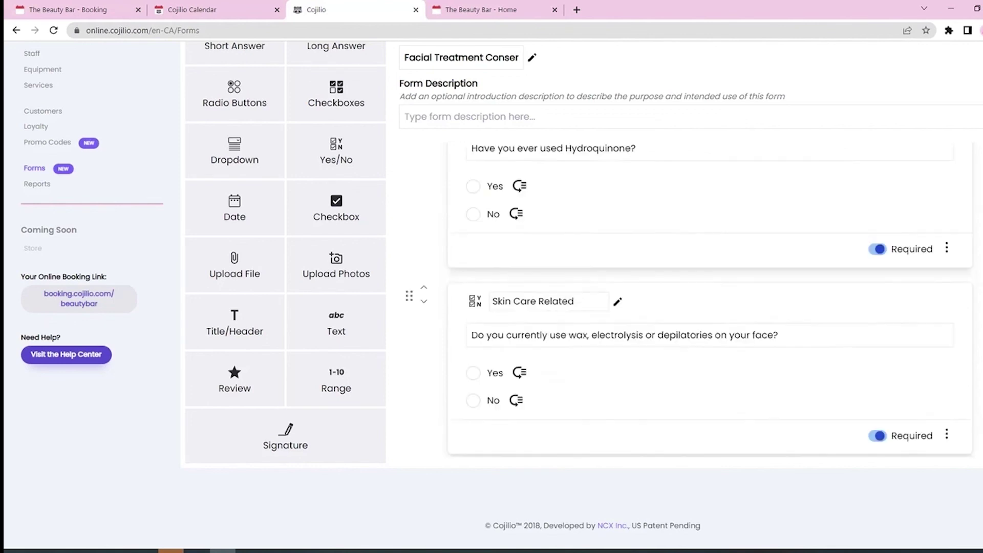
{"action": "scroll", "coordinate": [710, 300], "scroll_direction": "up", "scroll_amount": 2}
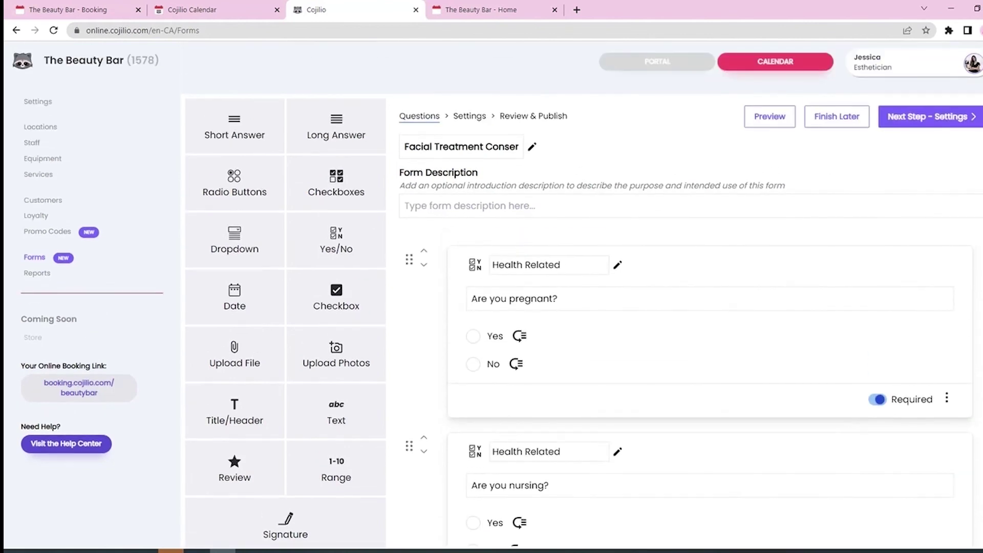
{"action": "left_click", "coordinate": [922, 117]}
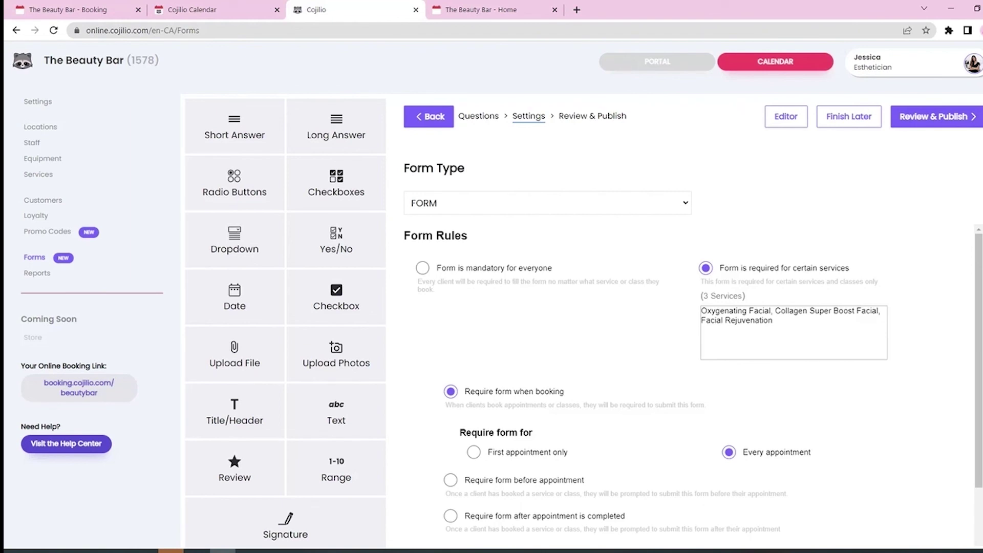
{"action": "left_click", "coordinate": [547, 204]}
{"action": "key", "text": "Down"}
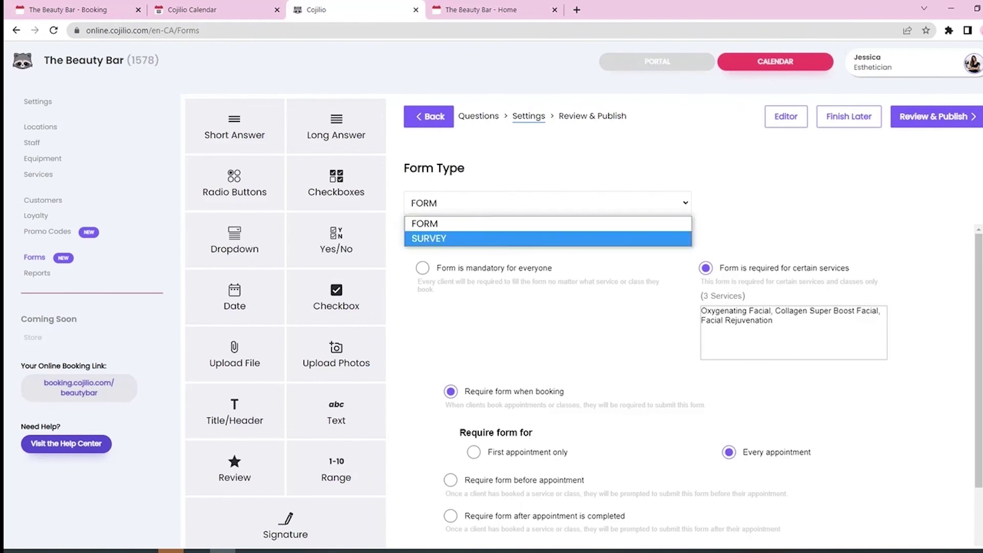
{"action": "key", "text": "Up"}
{"action": "key", "text": "Return"}
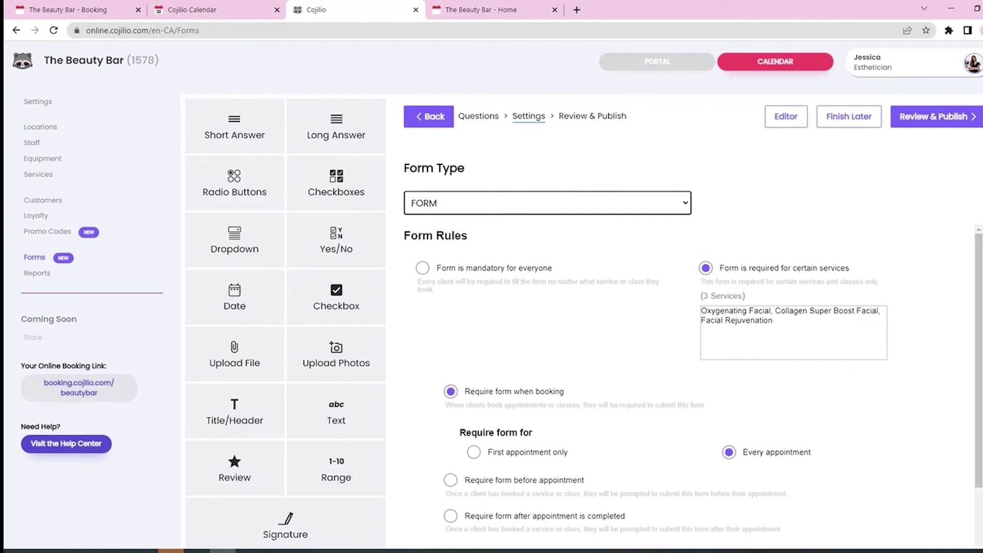
{"action": "key", "text": "Tab"}
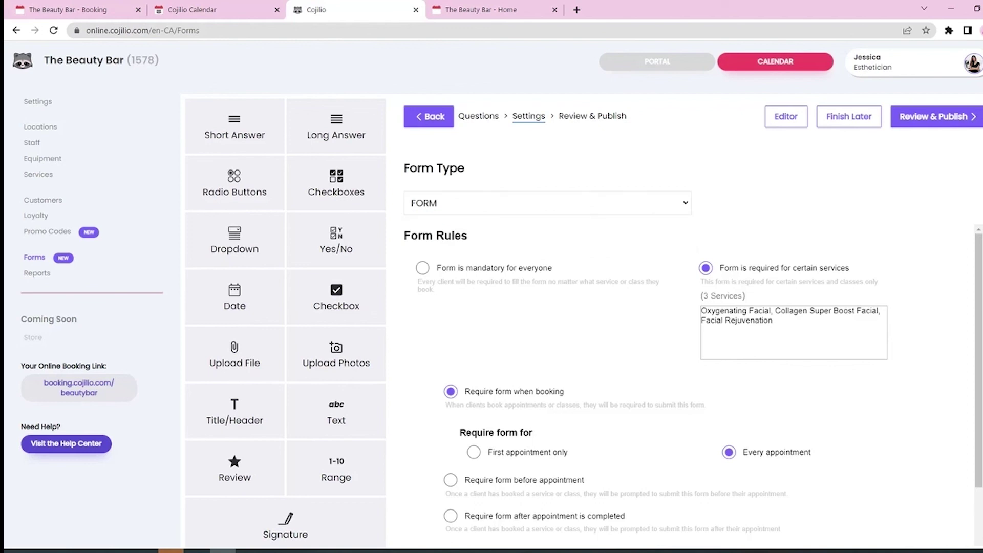
- Try making the form mandatory for everyone, return it to certain services, and check the services assigned under Medical Grade Facials
{"action": "left_click", "coordinate": [422, 268]}
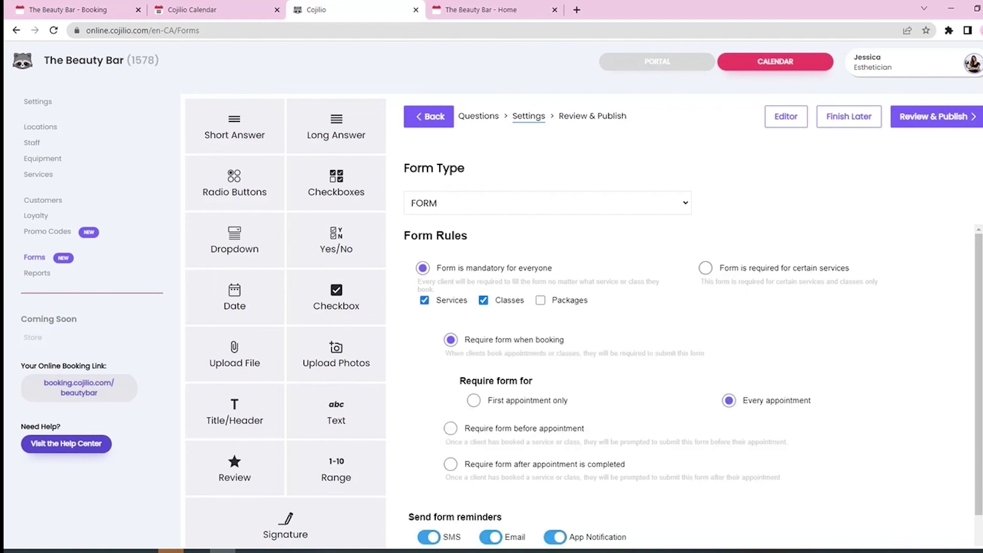
{"action": "left_click", "coordinate": [706, 268]}
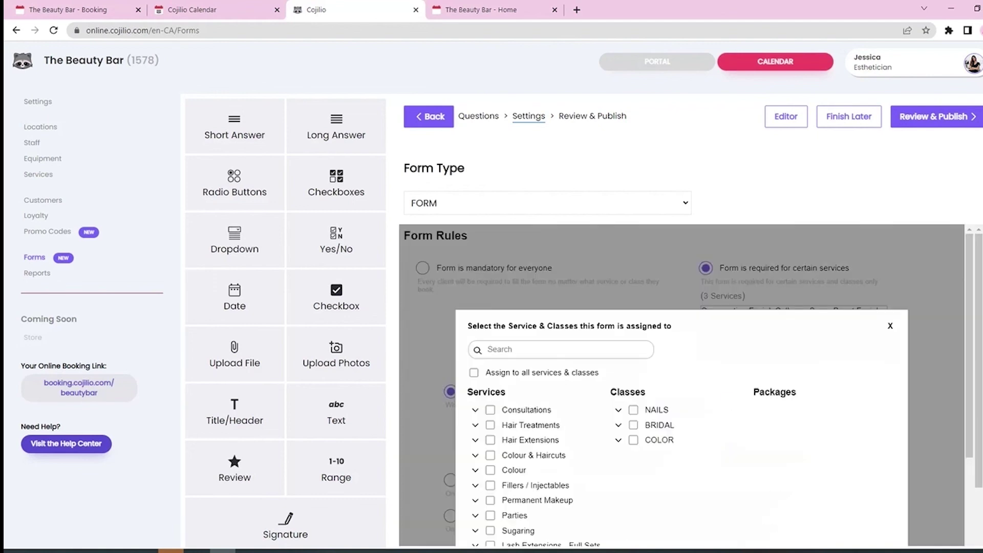
{"action": "scroll", "coordinate": [681, 385], "scroll_direction": "down", "scroll_amount": 3}
{"action": "scroll", "coordinate": [681, 384], "scroll_direction": "down", "scroll_amount": 1}
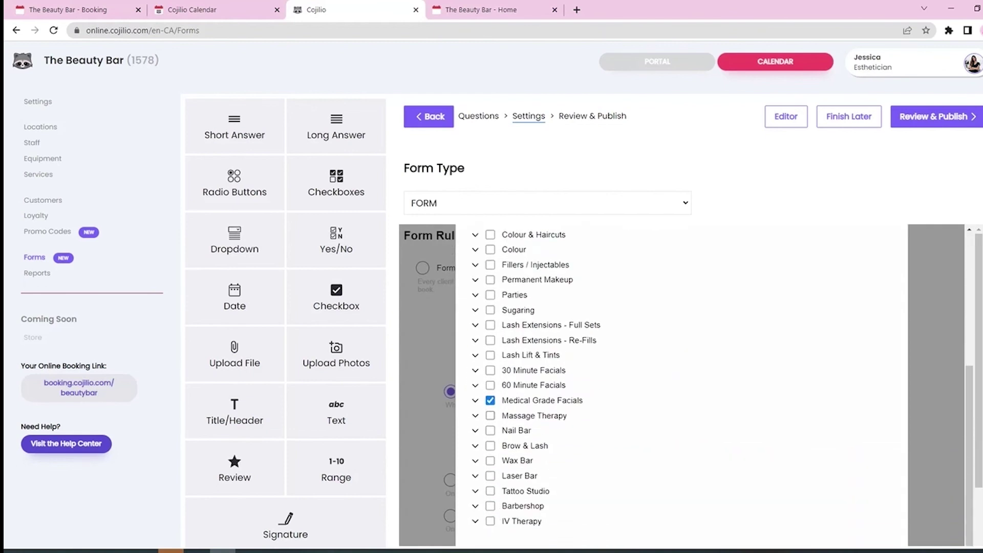
{"action": "left_click", "coordinate": [475, 401]}
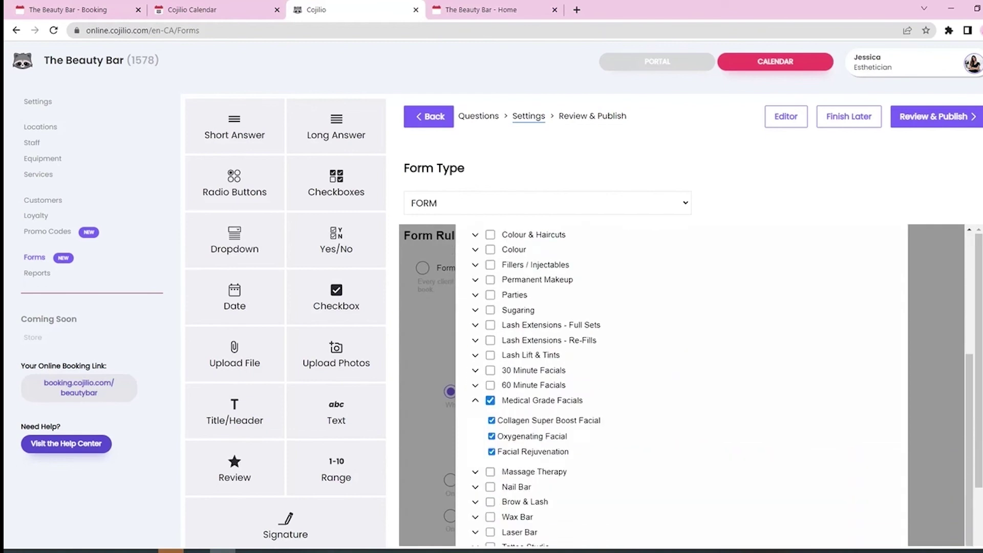
{"action": "left_click", "coordinate": [475, 400]}
{"action": "scroll", "coordinate": [475, 400], "scroll_direction": "down", "scroll_amount": 3}
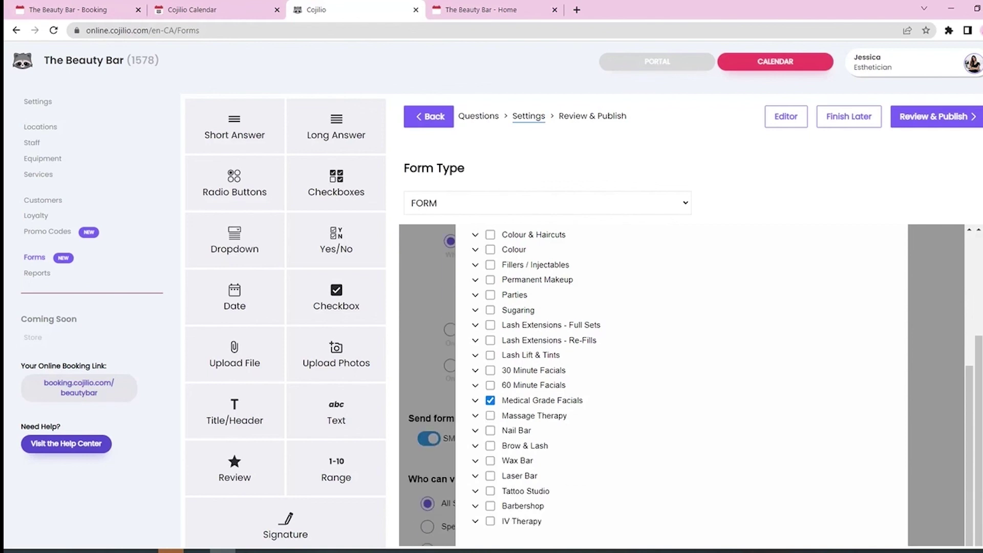
{"action": "scroll", "coordinate": [682, 385], "scroll_direction": "down", "scroll_amount": 2}
{"action": "left_click", "coordinate": [767, 505]}
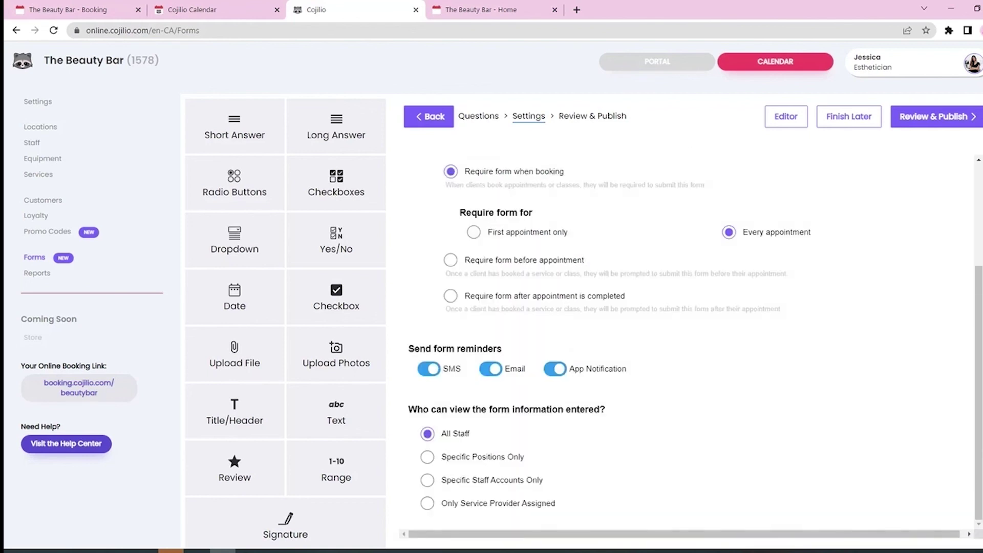
- Try requiring the form before every appointment, with clients filling it out 3 days before the appointment
{"action": "scroll", "coordinate": [686, 333], "scroll_direction": "up", "scroll_amount": 2}
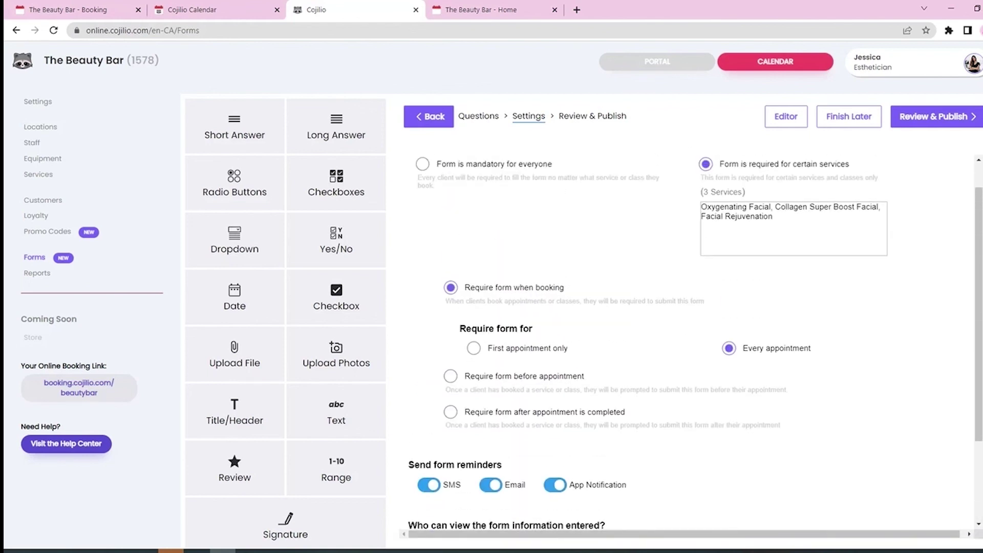
{"action": "scroll", "coordinate": [692, 338], "scroll_direction": "up", "scroll_amount": 1}
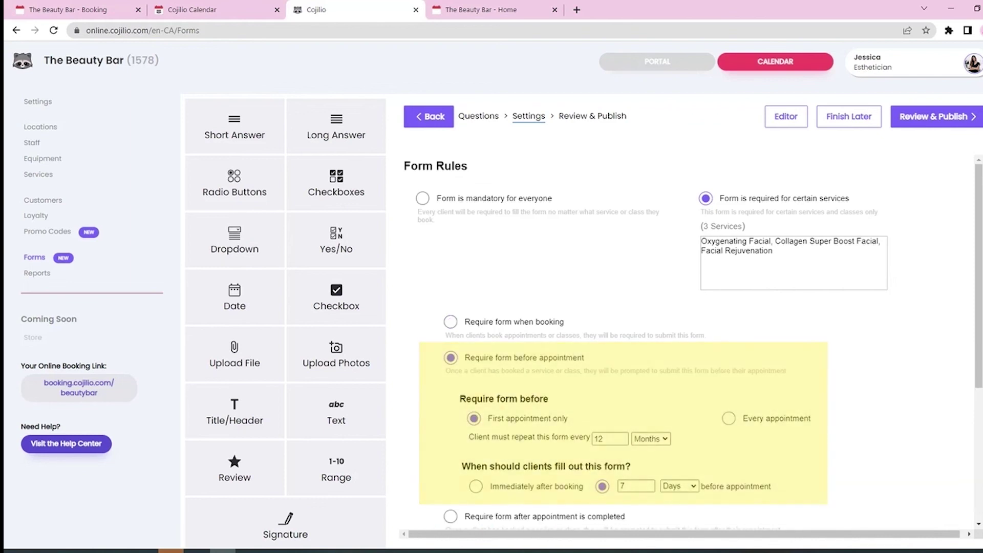
{"action": "left_click", "coordinate": [729, 419]}
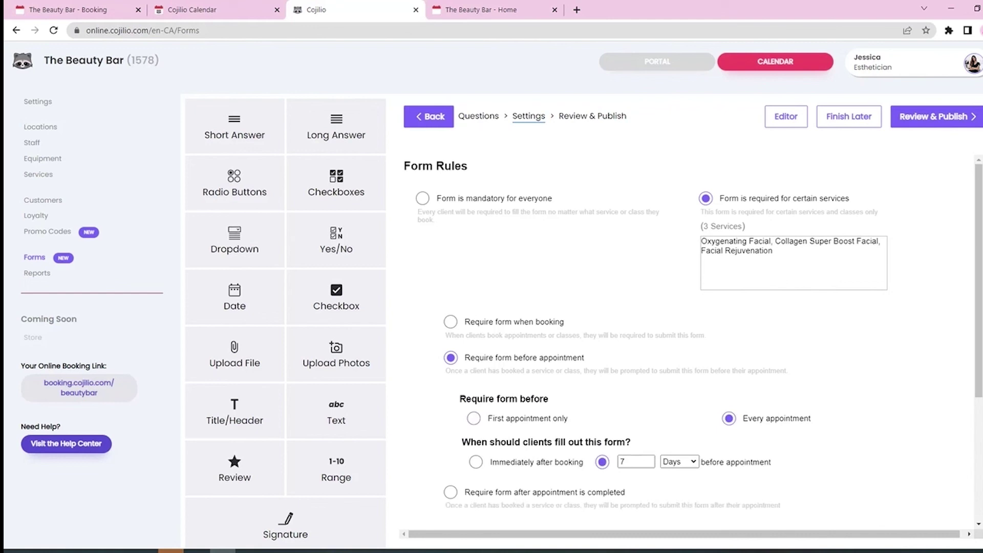
{"action": "left_click", "coordinate": [476, 462]}
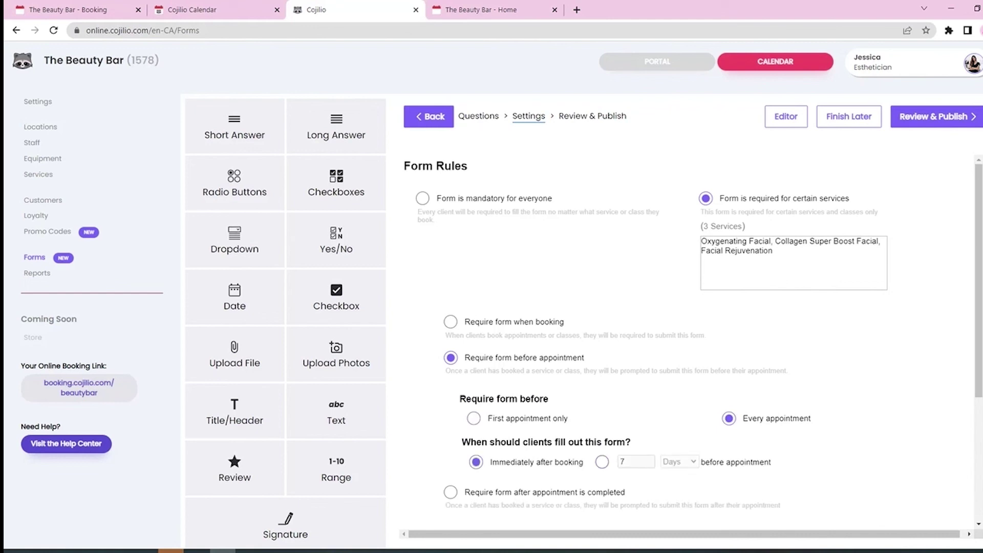
{"action": "left_click", "coordinate": [602, 462]}
{"action": "double_click", "coordinate": [629, 462]}
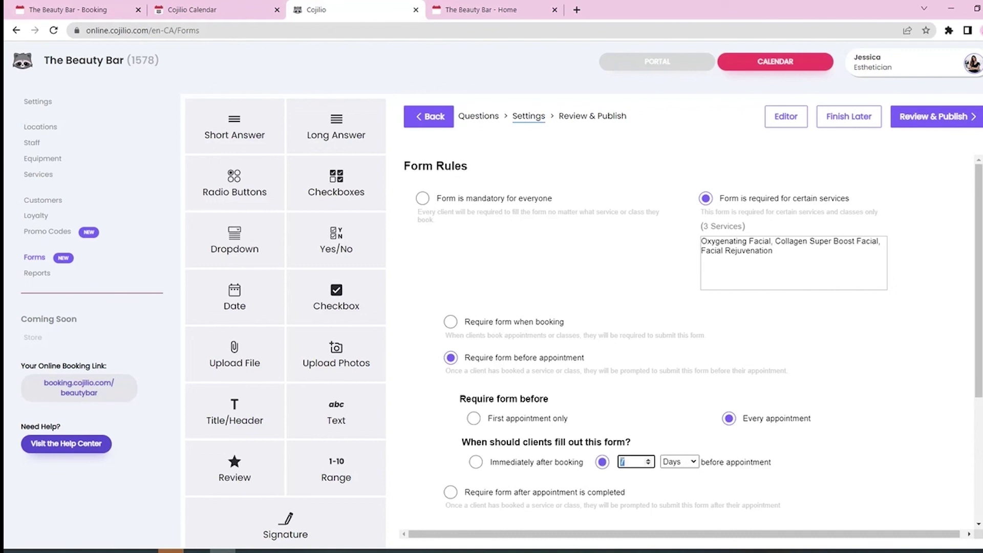
{"action": "type", "text": "3"}
- Require the form when booking for the first appointment only, with clients repeating it every 6 months
{"action": "left_click", "coordinate": [451, 322]}
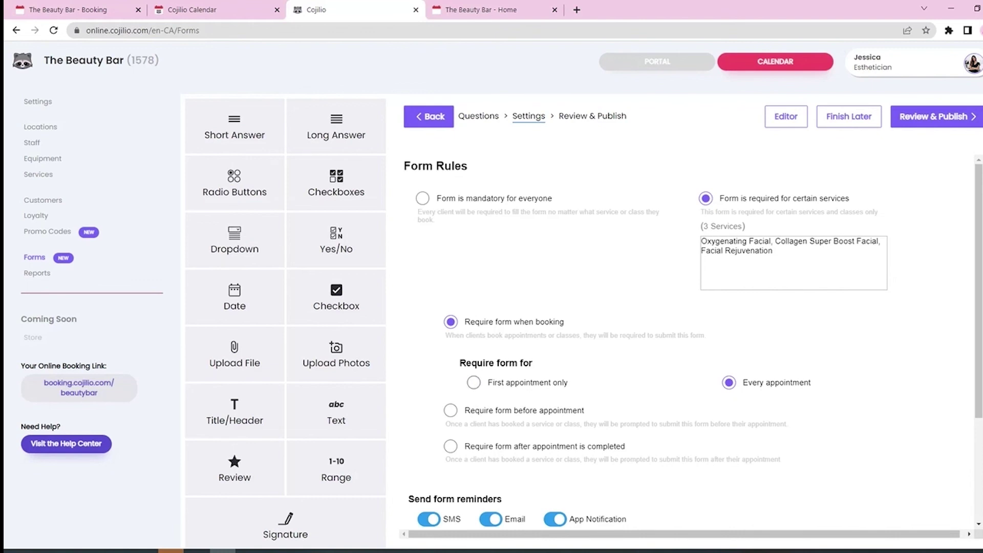
{"action": "left_click", "coordinate": [474, 382]}
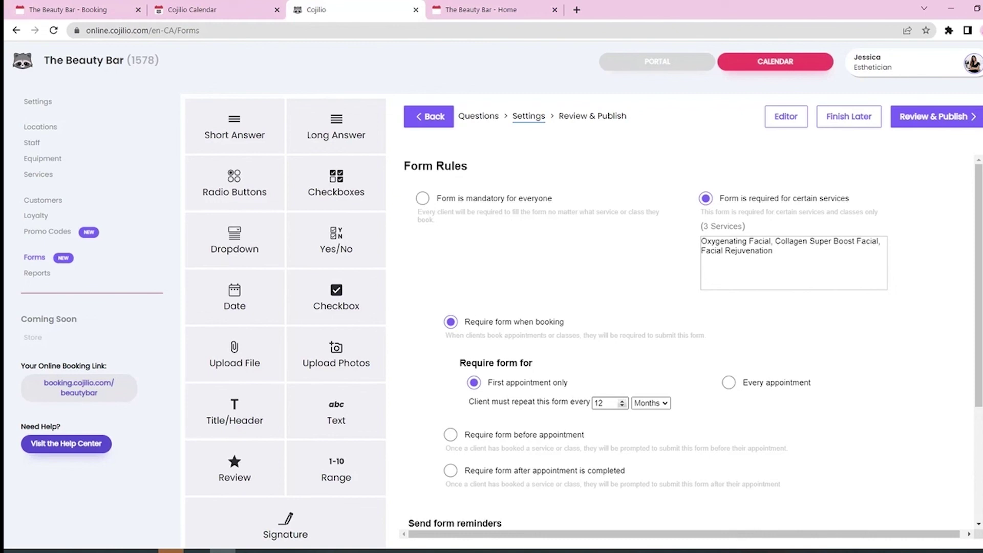
{"action": "left_click", "coordinate": [622, 406]}
{"action": "left_click", "coordinate": [622, 405]}
{"action": "left_click", "coordinate": [623, 405]}
{"action": "left_click", "coordinate": [623, 406]}
{"action": "left_click", "coordinate": [623, 406]}
{"action": "left_click", "coordinate": [622, 406]}
- Restrict viewing of the entered form information to Only Service Provider Assigned and proceed to the form review
{"action": "scroll", "coordinate": [692, 338], "scroll_direction": "down", "scroll_amount": 3}
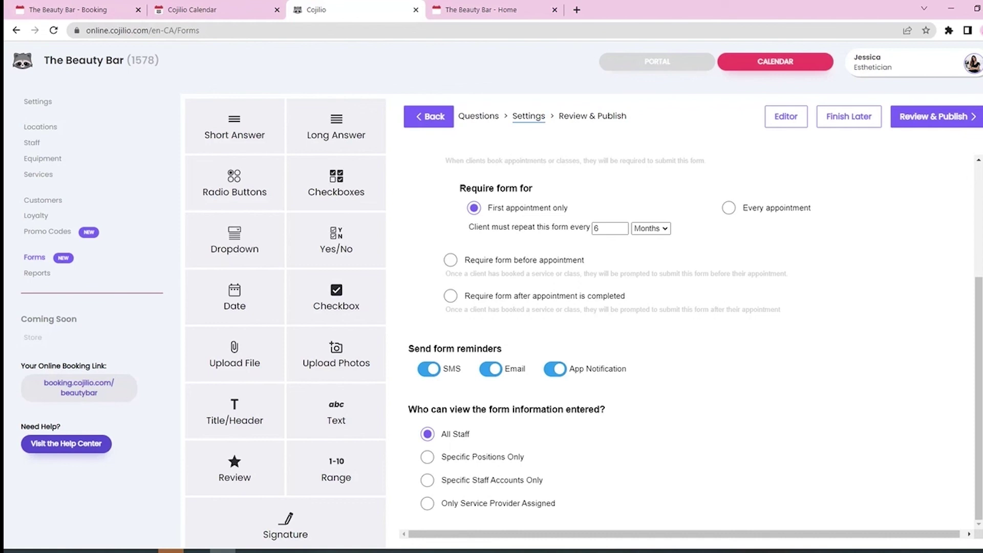
{"action": "left_click", "coordinate": [427, 458]}
{"action": "scroll", "coordinate": [686, 348], "scroll_direction": "down", "scroll_amount": 2}
{"action": "left_click", "coordinate": [427, 481]}
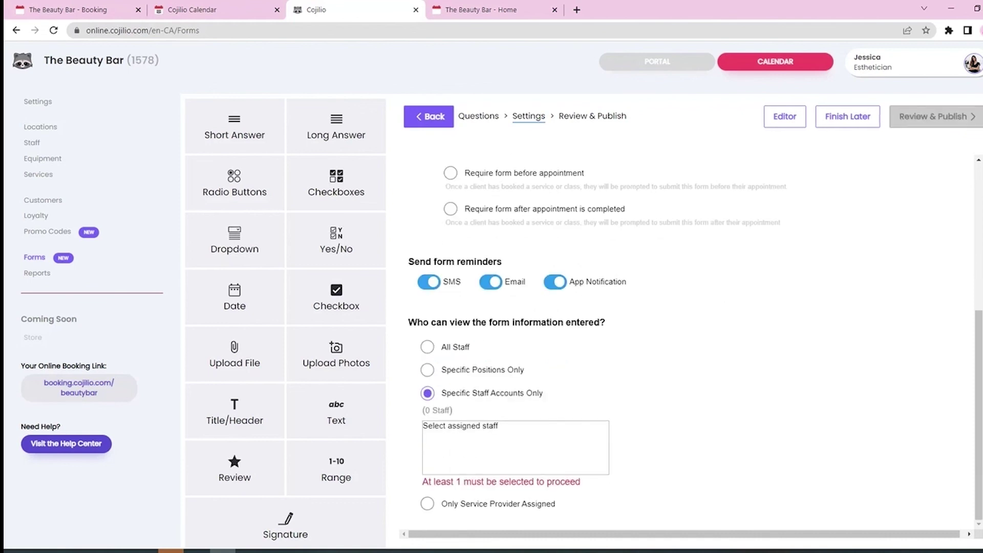
{"action": "left_click", "coordinate": [427, 504]}
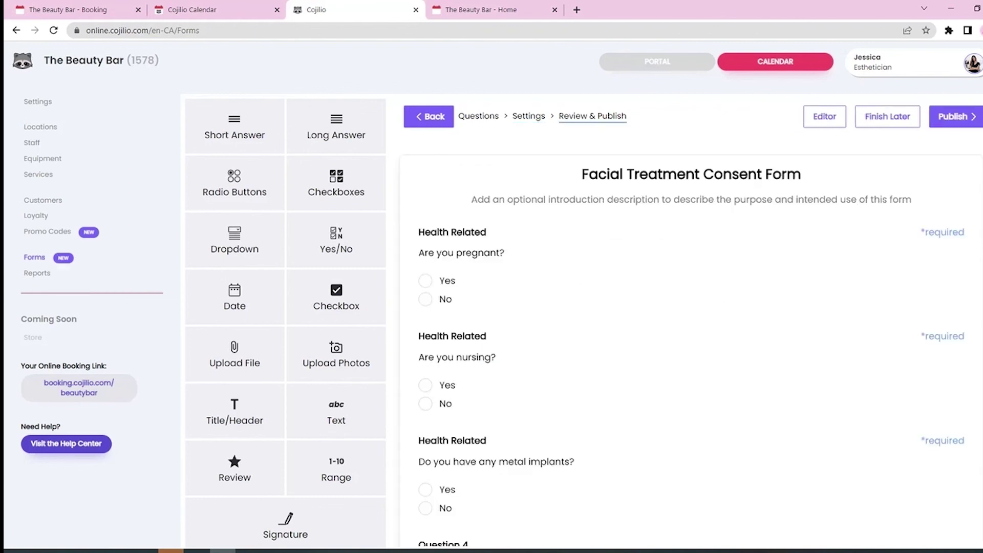
- Review the form through to its end, draw a trial signature in the Digital Signature field, and publish the form
{"action": "scroll", "coordinate": [687, 348], "scroll_direction": "down", "scroll_amount": 4}
{"action": "scroll", "coordinate": [687, 349], "scroll_direction": "down", "scroll_amount": 20}
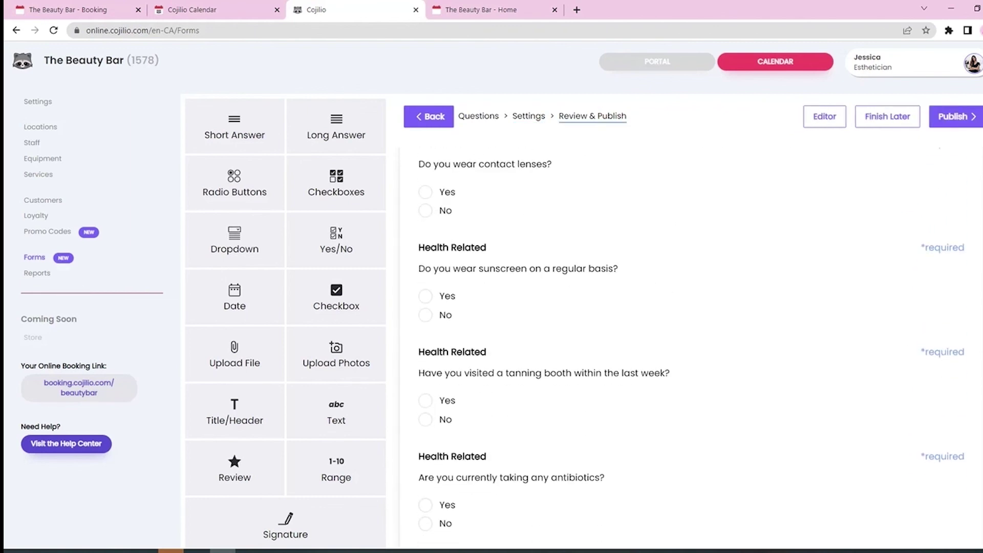
{"action": "scroll", "coordinate": [686, 348], "scroll_direction": "down", "scroll_amount": 7}
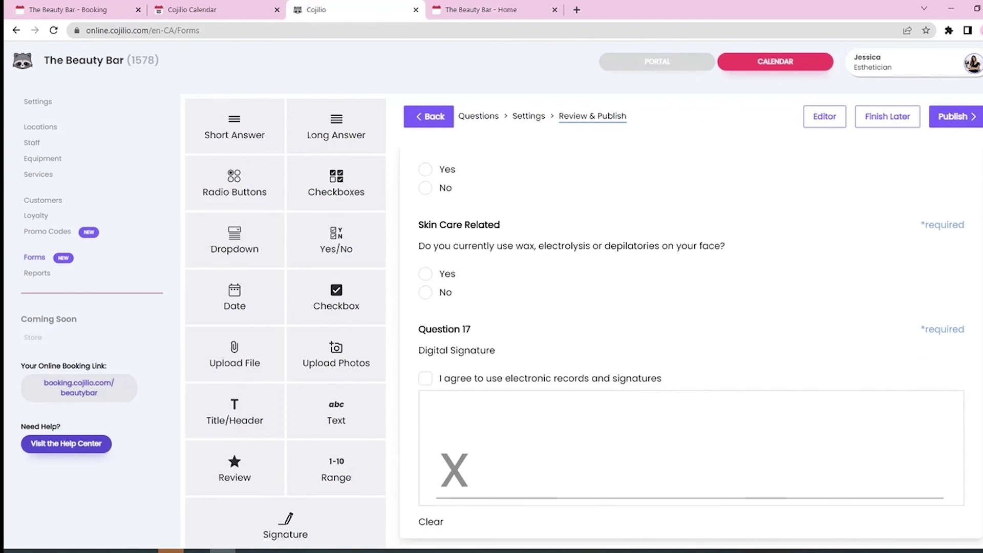
{"action": "mouse_move", "coordinate": [534, 439]}
{"action": "left_mouse_down"}
{"action": "mouse_move", "coordinate": [499, 468]}
{"action": "mouse_move", "coordinate": [661, 421]}
{"action": "mouse_move", "coordinate": [890, 452]}
{"action": "left_mouse_up"}
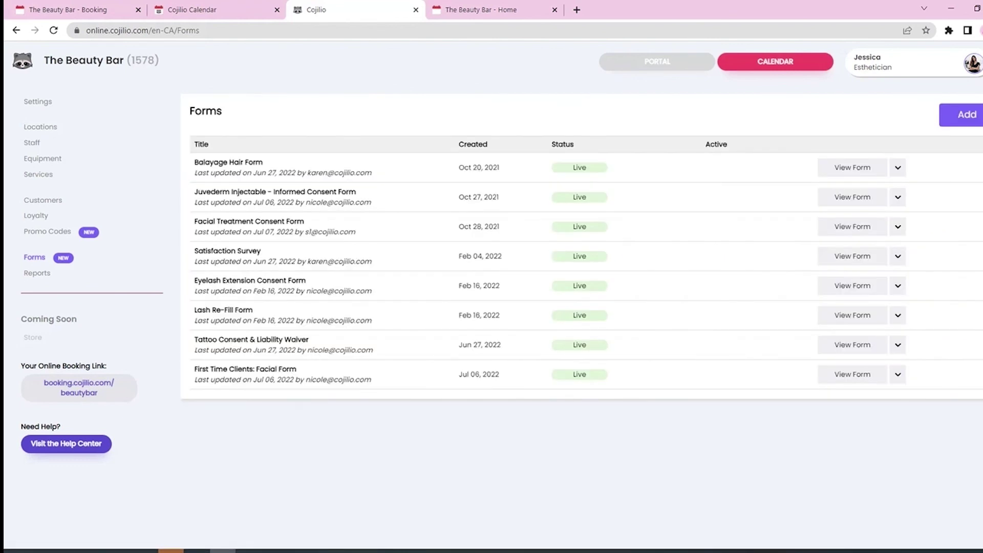
- Open the staff payroll report
{"action": "left_click", "coordinate": [45, 276]}
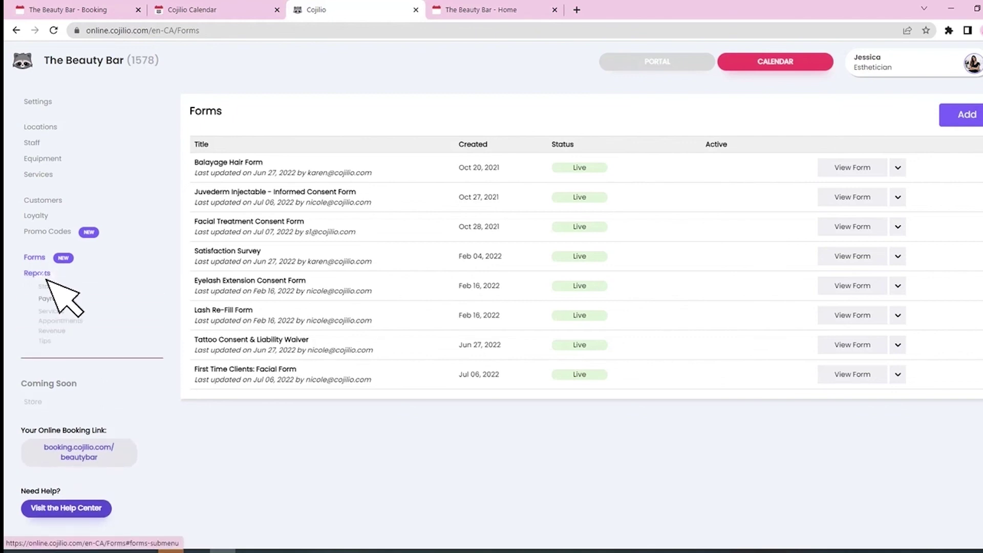
{"action": "left_click", "coordinate": [49, 297]}
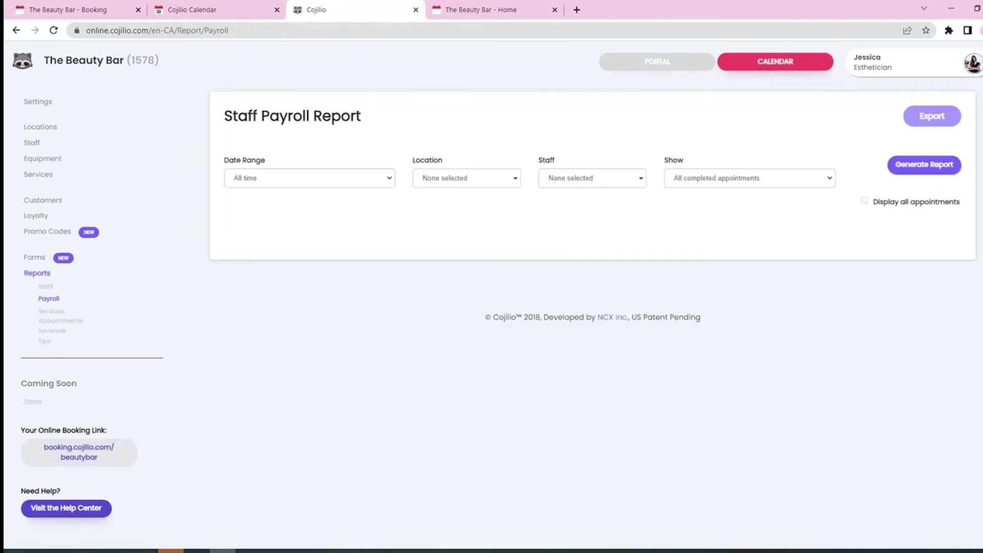
- Set the staff payroll report's date range to June 2022 and its location to Toronto
{"action": "left_click", "coordinate": [309, 178]}
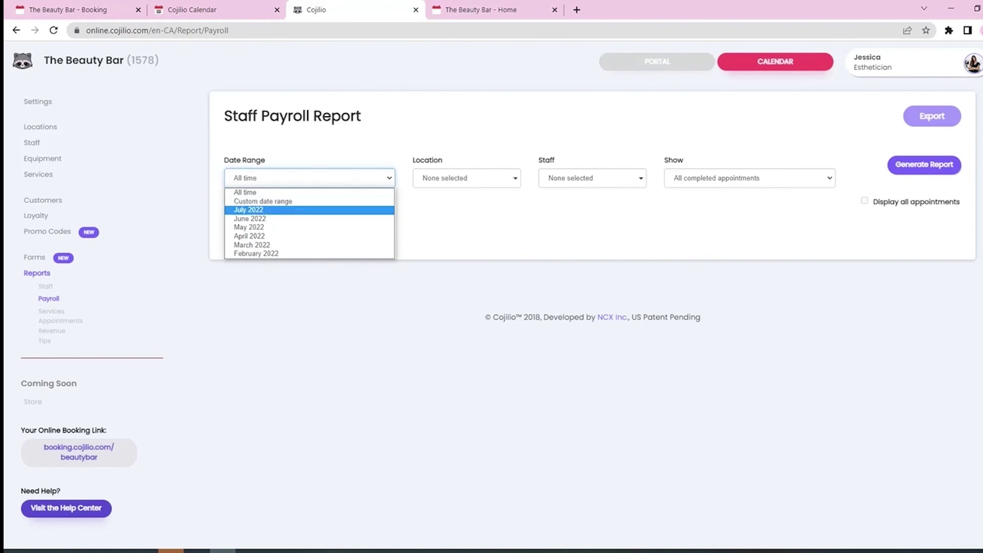
{"action": "key", "text": "Down"}
{"action": "key", "text": "Down"}
{"action": "key", "text": "Down"}
{"action": "key", "text": "Return"}
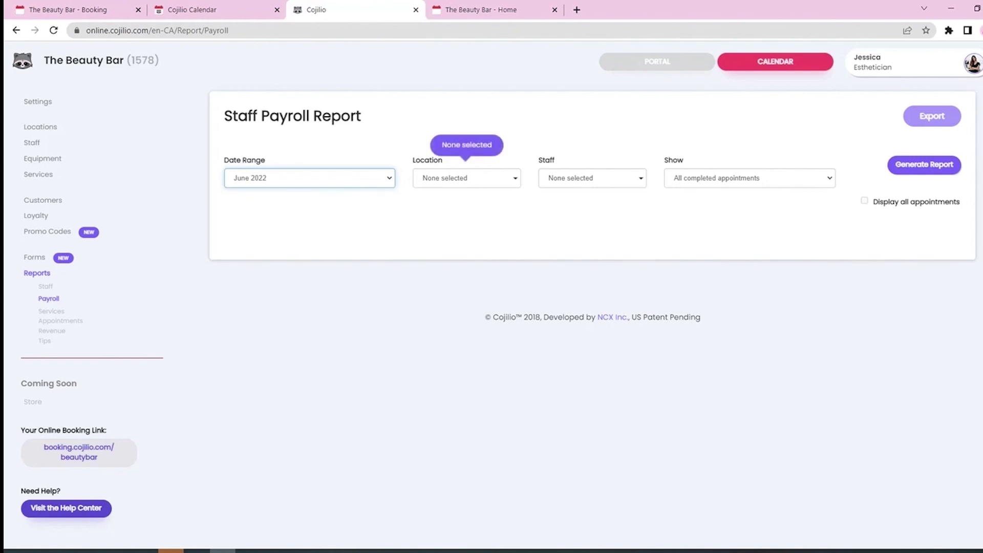
{"action": "left_click", "coordinate": [466, 178]}
{"action": "left_click", "coordinate": [458, 217]}
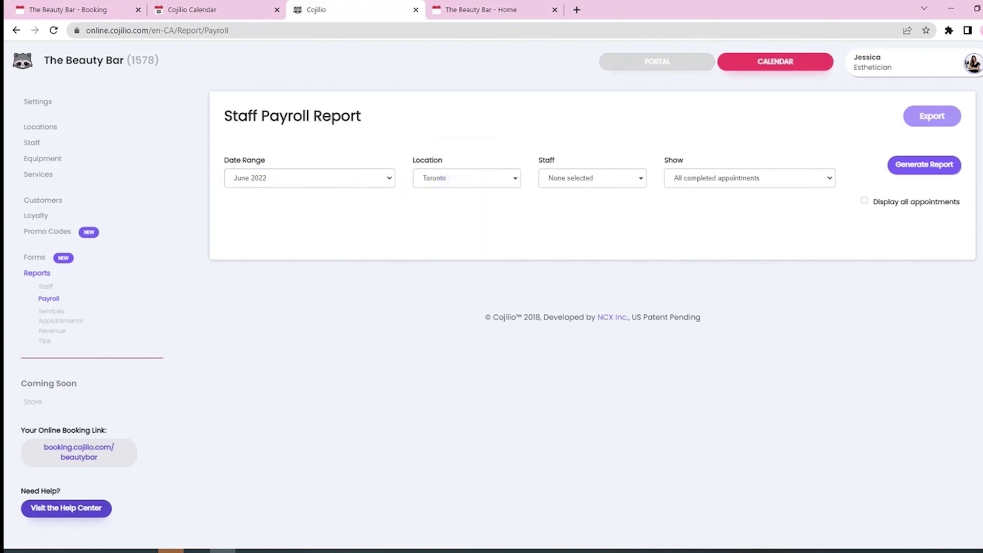
- Include all staff and all open & completed appointments, and generate the payroll report
{"action": "left_click", "coordinate": [593, 178]}
{"action": "left_click", "coordinate": [586, 202]}
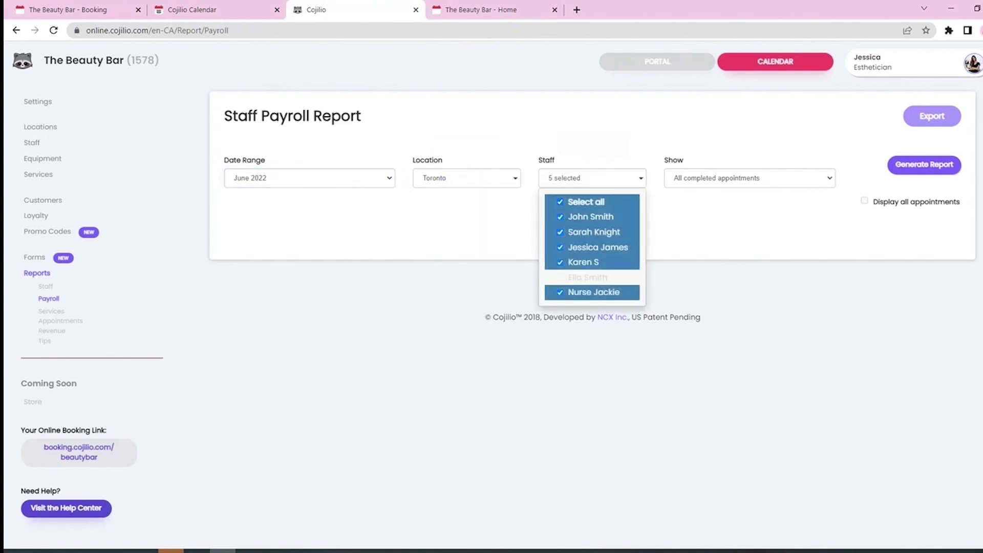
{"action": "left_click", "coordinate": [750, 178]}
{"action": "left_click", "coordinate": [725, 202]}
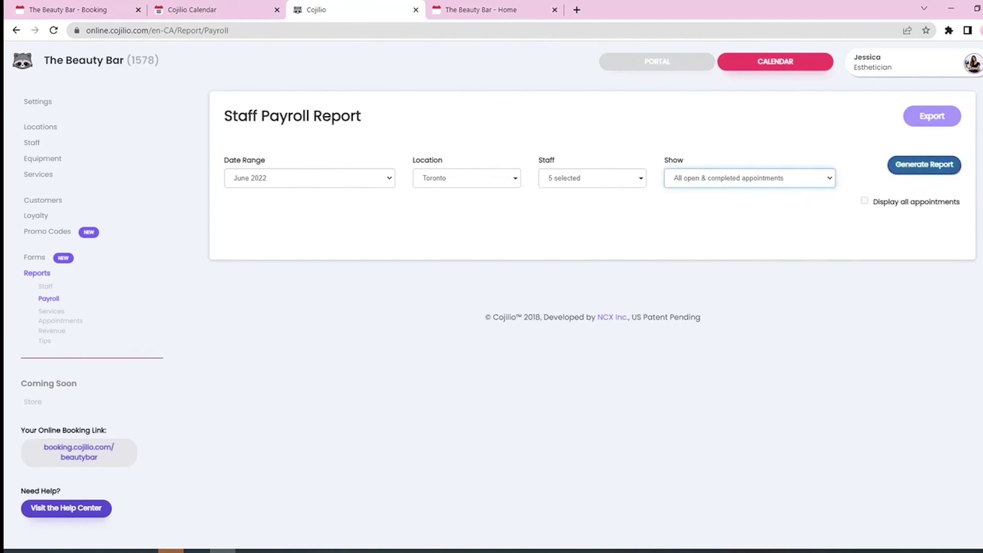
{"action": "left_click", "coordinate": [925, 165]}
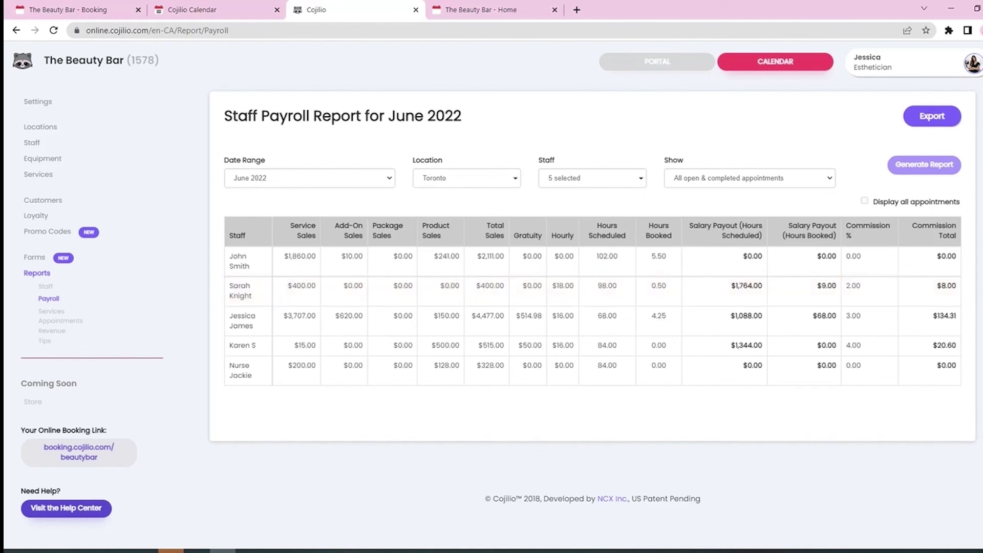
- Limit the payroll report to only the third staff member in the list and generate it again
{"action": "left_click", "coordinate": [593, 178]}
{"action": "left_click", "coordinate": [593, 177]}
{"action": "left_click", "coordinate": [592, 177]}
{"action": "left_click", "coordinate": [560, 202]}
{"action": "left_click", "coordinate": [598, 248]}
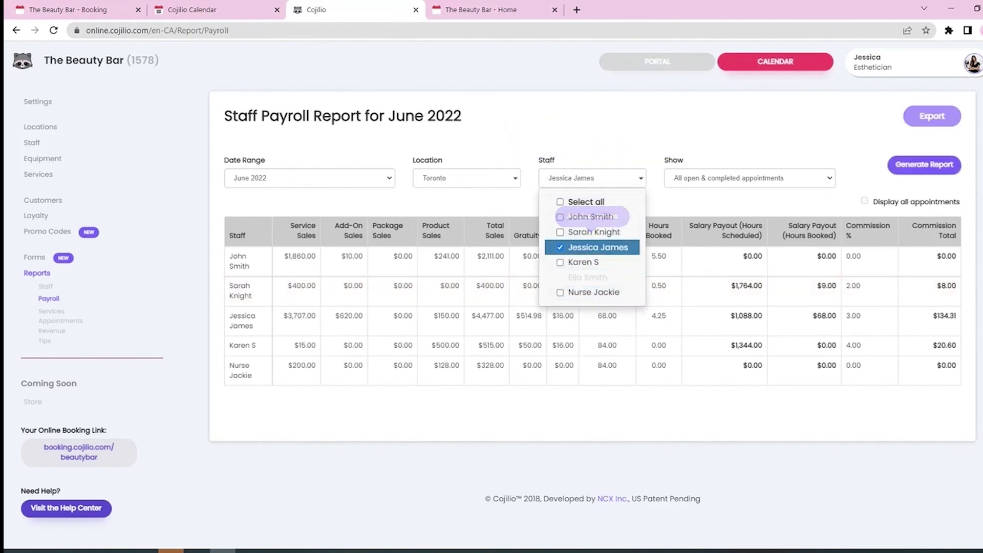
{"action": "left_click", "coordinate": [925, 165]}
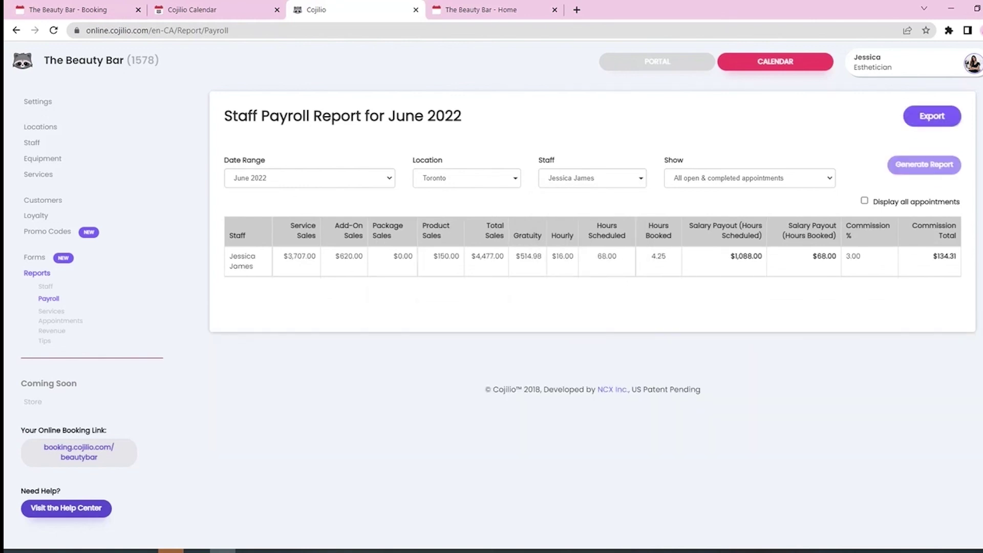
- Display all appointments under the payroll report and review the staff member's appointment breakdown
{"action": "left_click", "coordinate": [865, 201]}
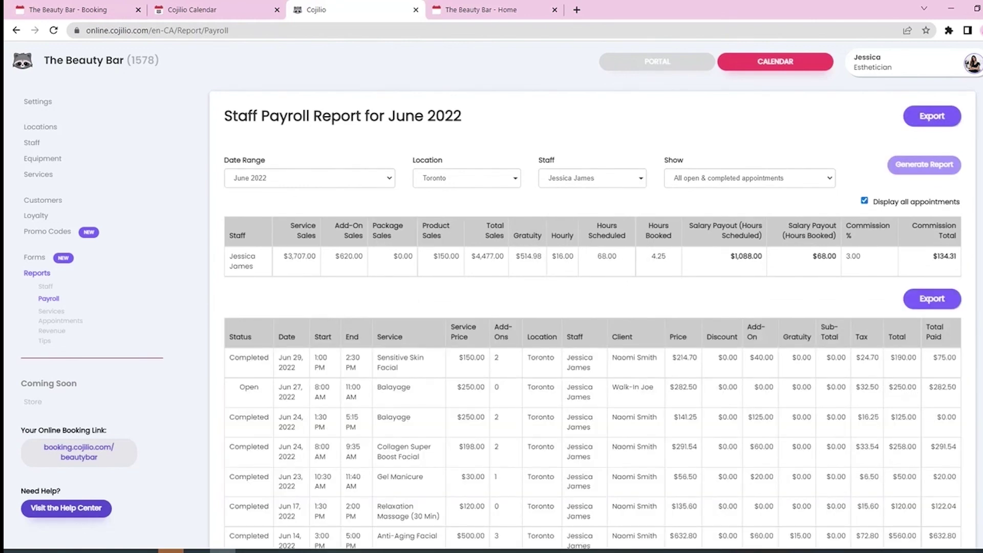
{"action": "scroll", "coordinate": [595, 308], "scroll_direction": "down", "scroll_amount": 2}
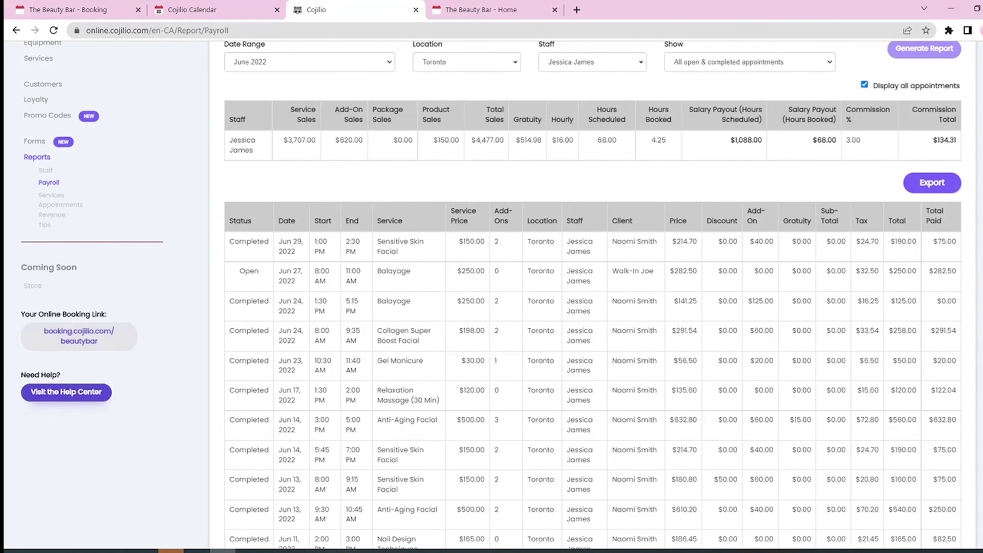
{"action": "scroll", "coordinate": [594, 308], "scroll_direction": "up", "scroll_amount": 1}
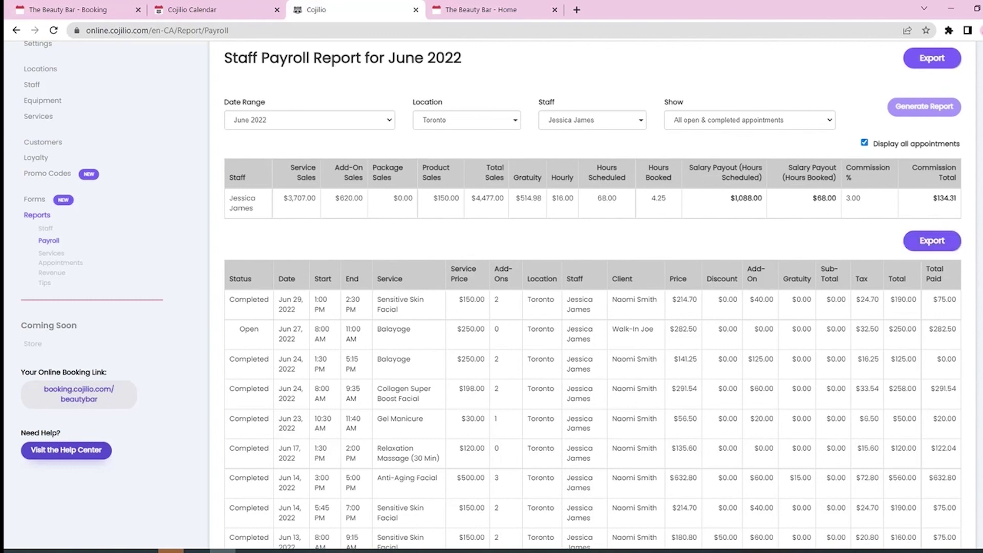
{"action": "scroll", "coordinate": [594, 287], "scroll_direction": "up", "scroll_amount": 2}
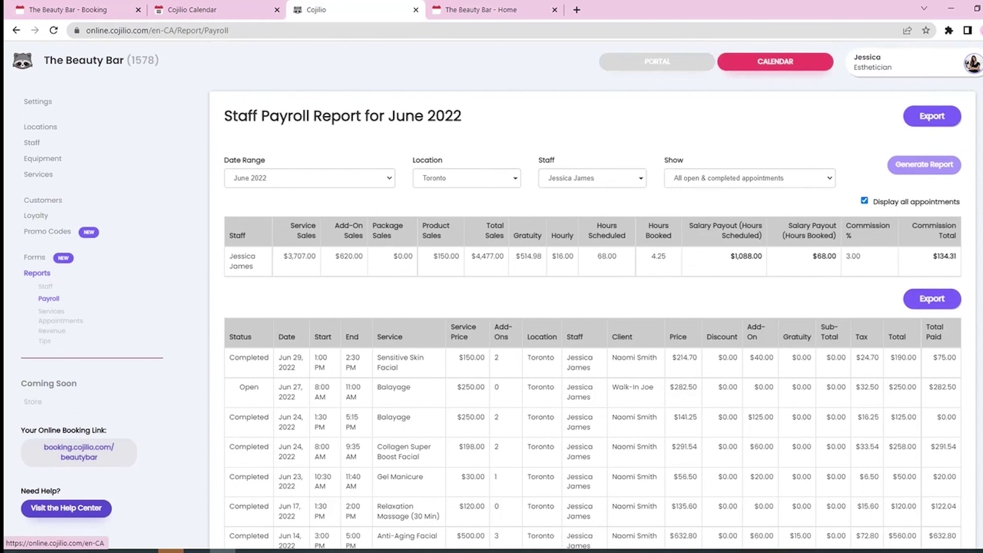
- Return to the portal dashboard and open the appointment calendar from it
{"action": "left_click", "coordinate": [23, 60]}
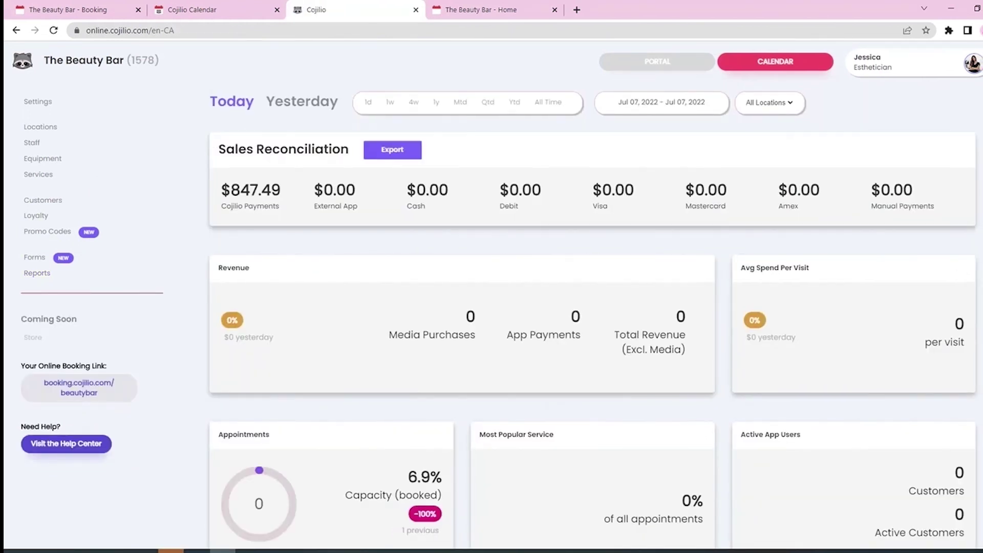
{"action": "left_click", "coordinate": [803, 76]}
{"action": "left_click", "coordinate": [803, 76]}
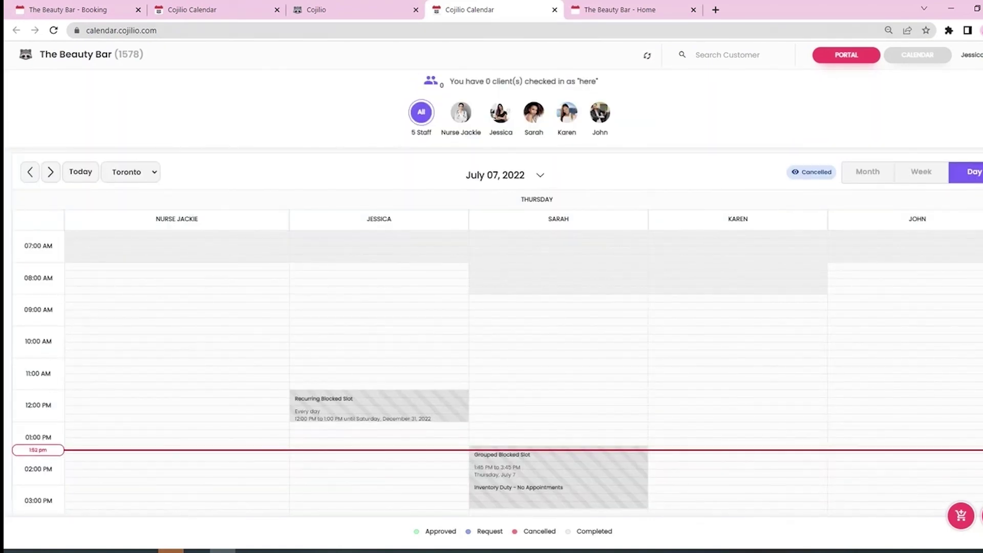
- Go back to the portal, open the business's online booking page, and return to the portal dashboard
{"action": "left_click", "coordinate": [328, 10]}
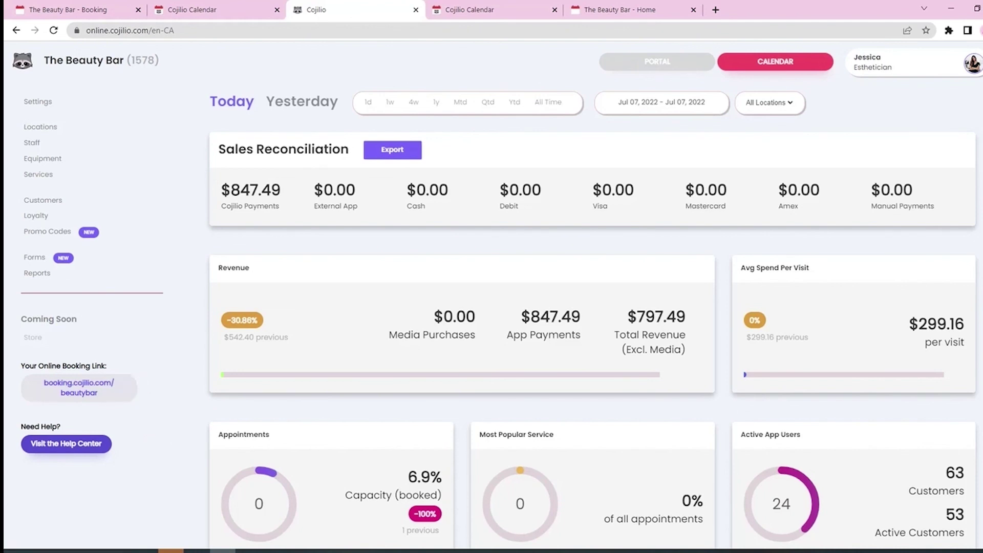
{"action": "left_click", "coordinate": [129, 389]}
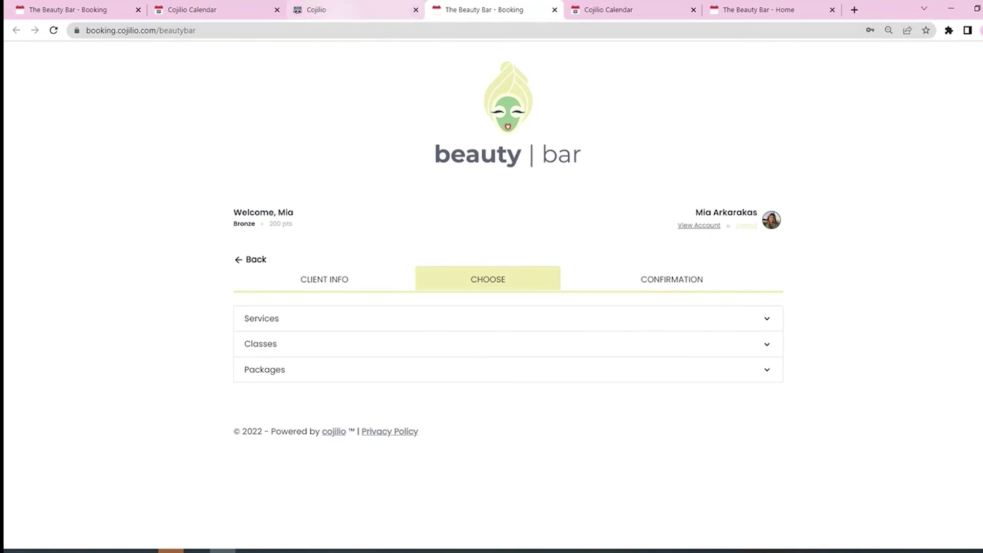
{"action": "left_click", "coordinate": [328, 10]}
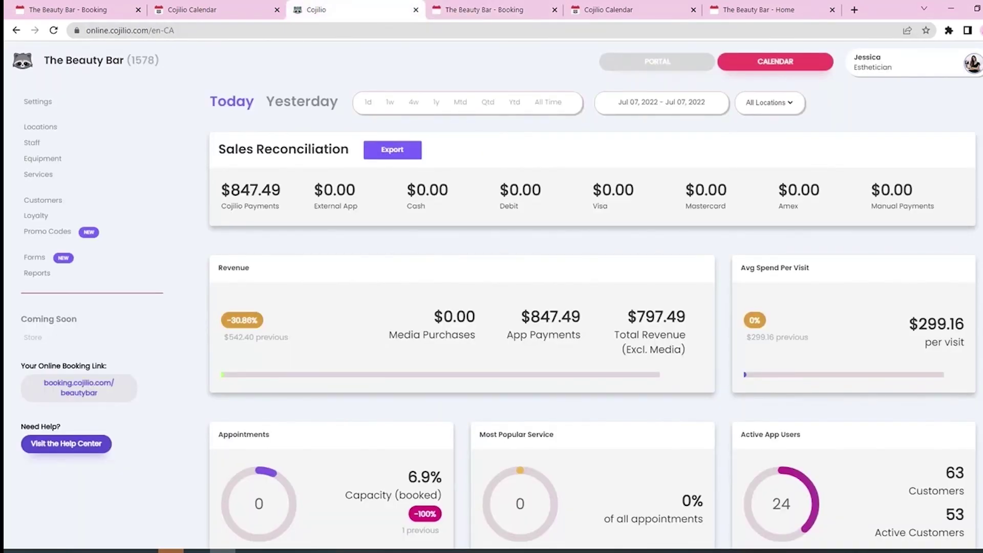
- Open the Help Center and look through The Ultimate Setup Checklist article in the Initial Setup category
{"action": "left_click", "coordinate": [102, 443]}
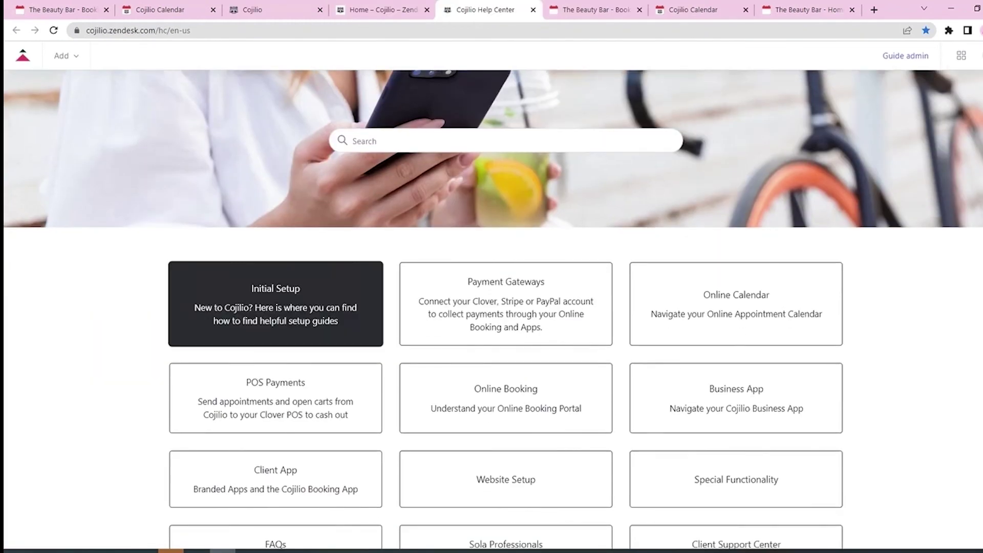
{"action": "left_click", "coordinate": [275, 362]}
{"action": "left_click", "coordinate": [373, 276]}
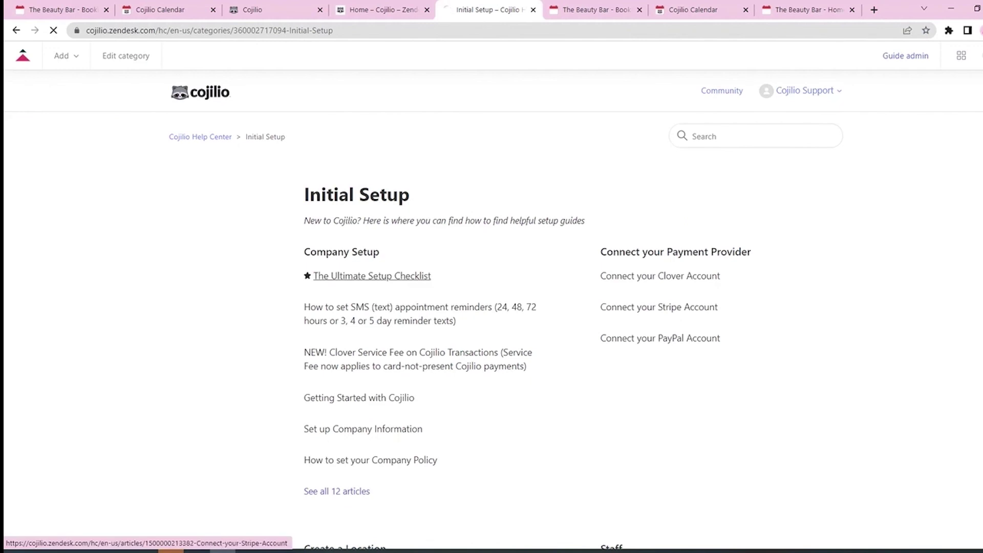
{"action": "scroll", "coordinate": [492, 308], "scroll_direction": "down", "scroll_amount": 3}
{"action": "scroll", "coordinate": [492, 307], "scroll_direction": "down", "scroll_amount": 10}
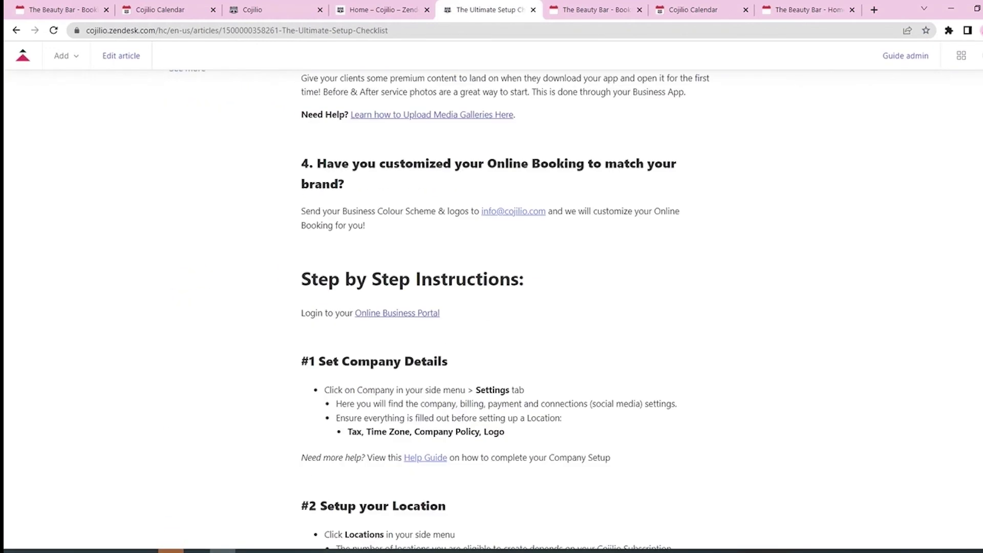
{"action": "scroll", "coordinate": [491, 307], "scroll_direction": "up", "scroll_amount": 10}
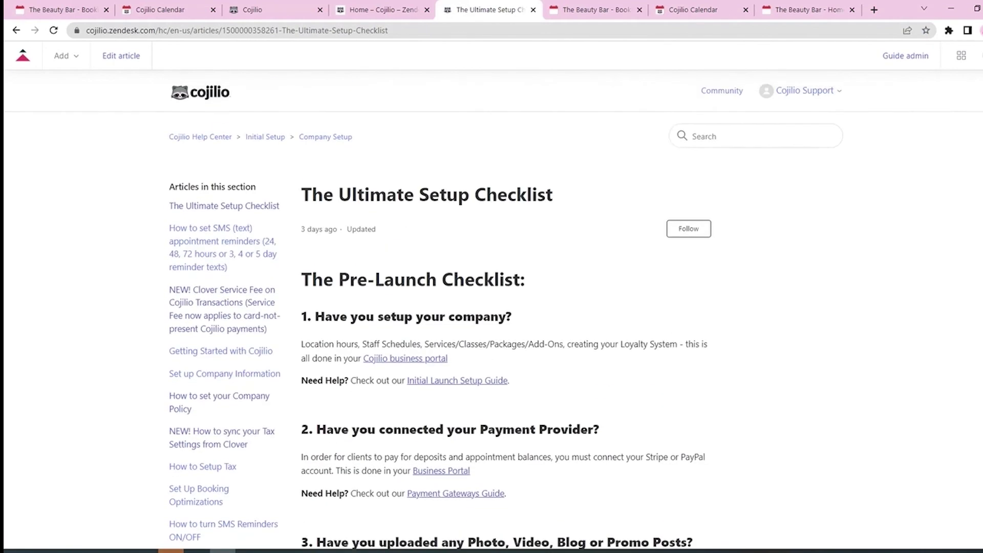
- Return to the Help Center home page, search for "create a service", and open the first suggested article
{"action": "left_click", "coordinate": [201, 92]}
{"action": "type", "text": "create a service"}
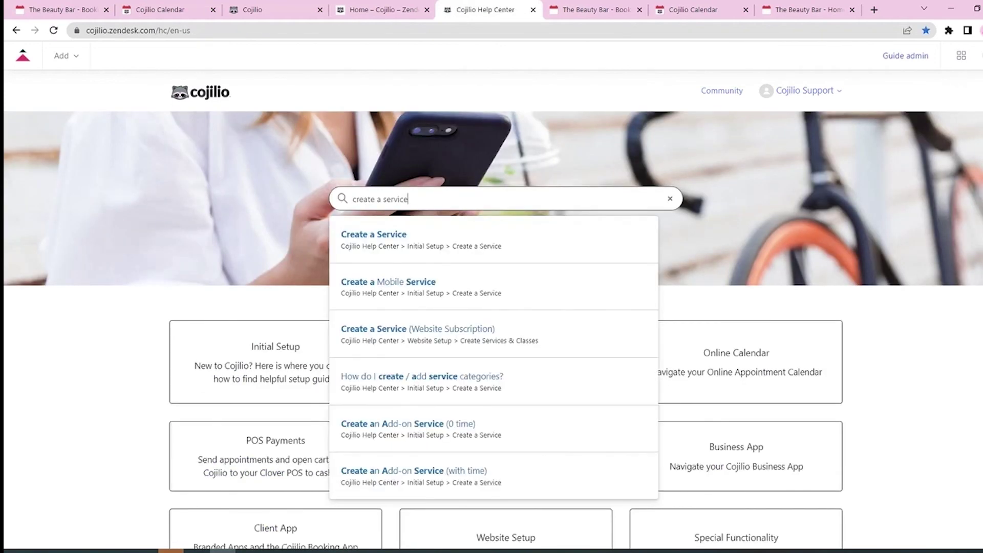
{"action": "key", "text": "Down"}
{"action": "key", "text": "Return"}
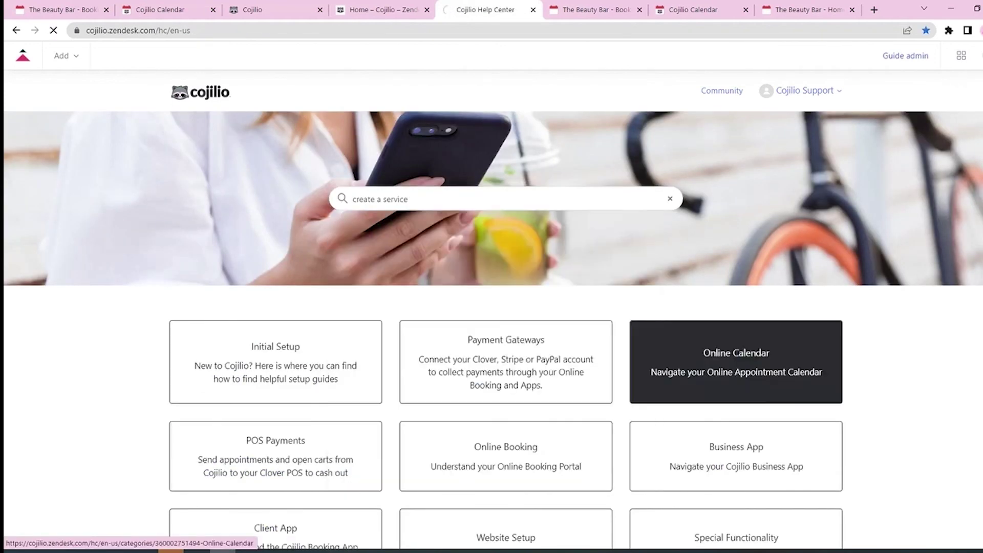